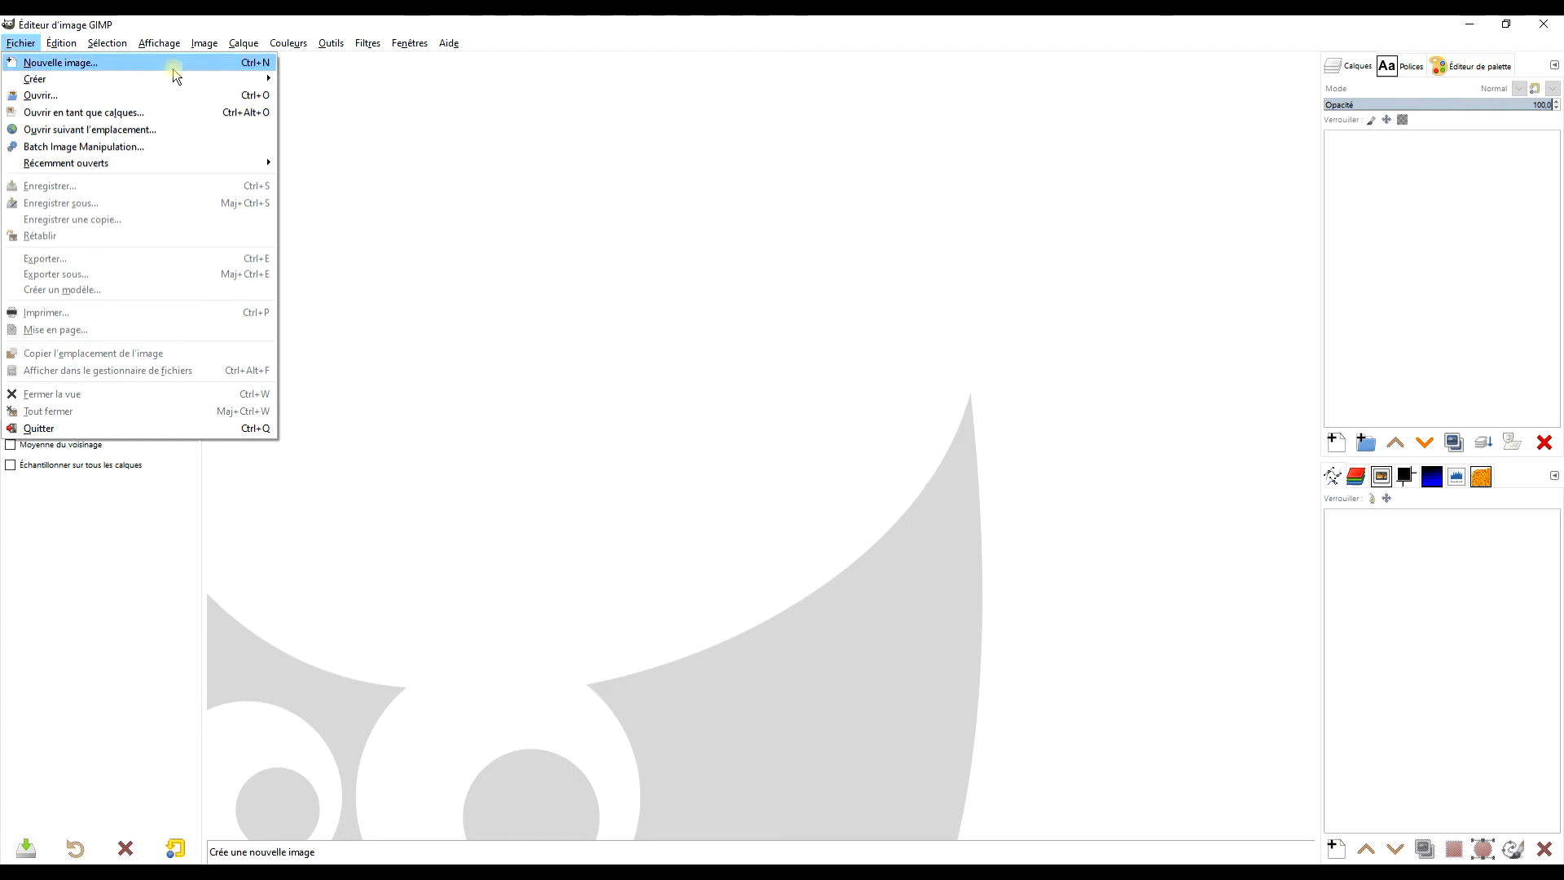
Step: Create a new 2000 x 1000 px image filled with the black foreground colour
left_click(171, 65)
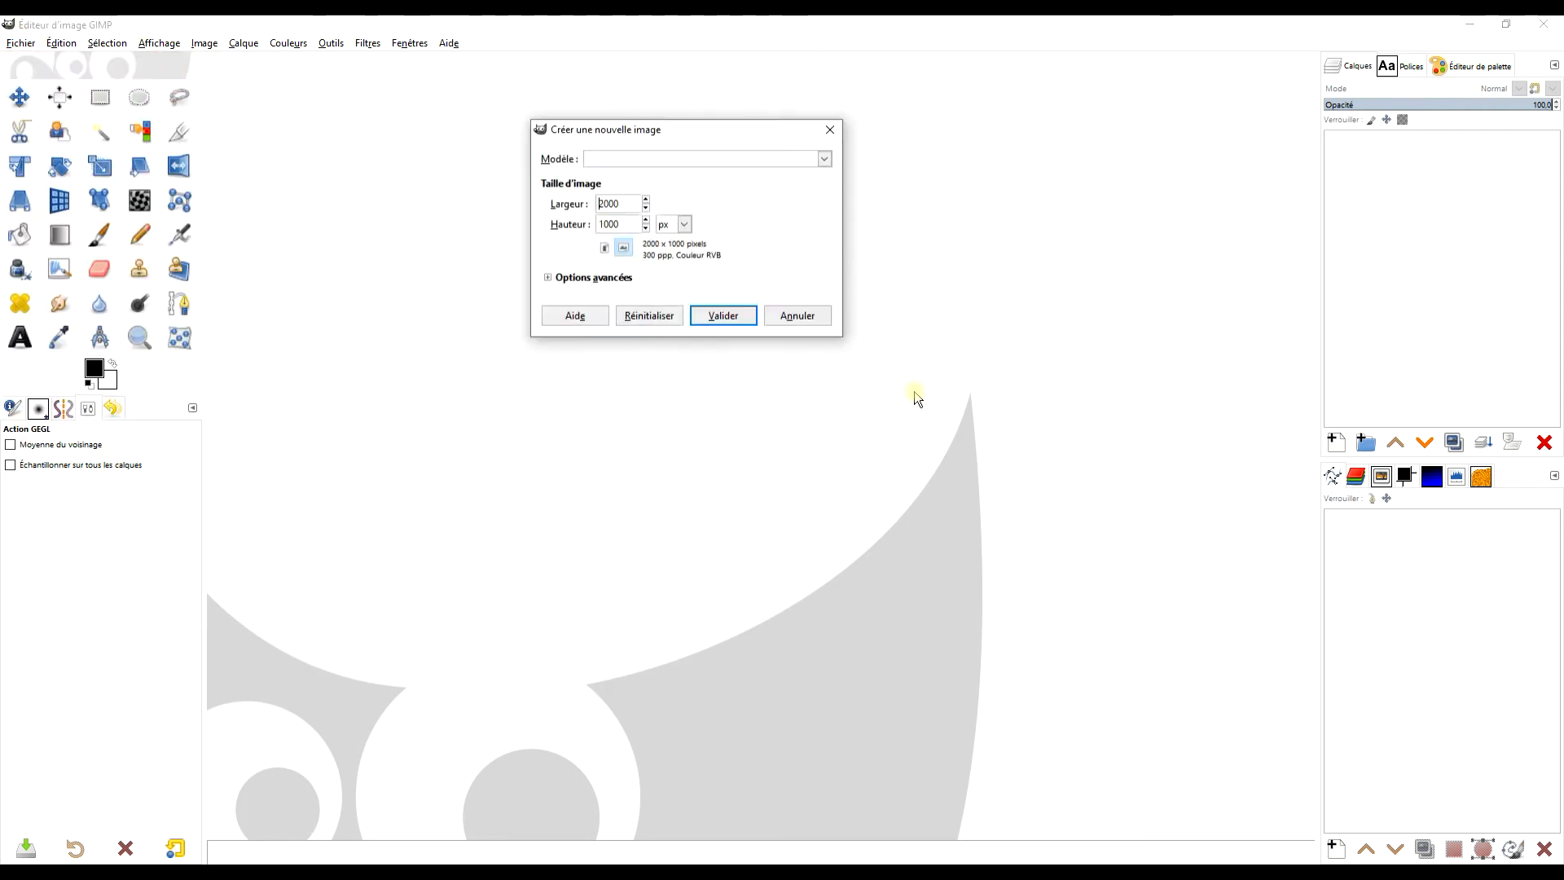
key("Tab")
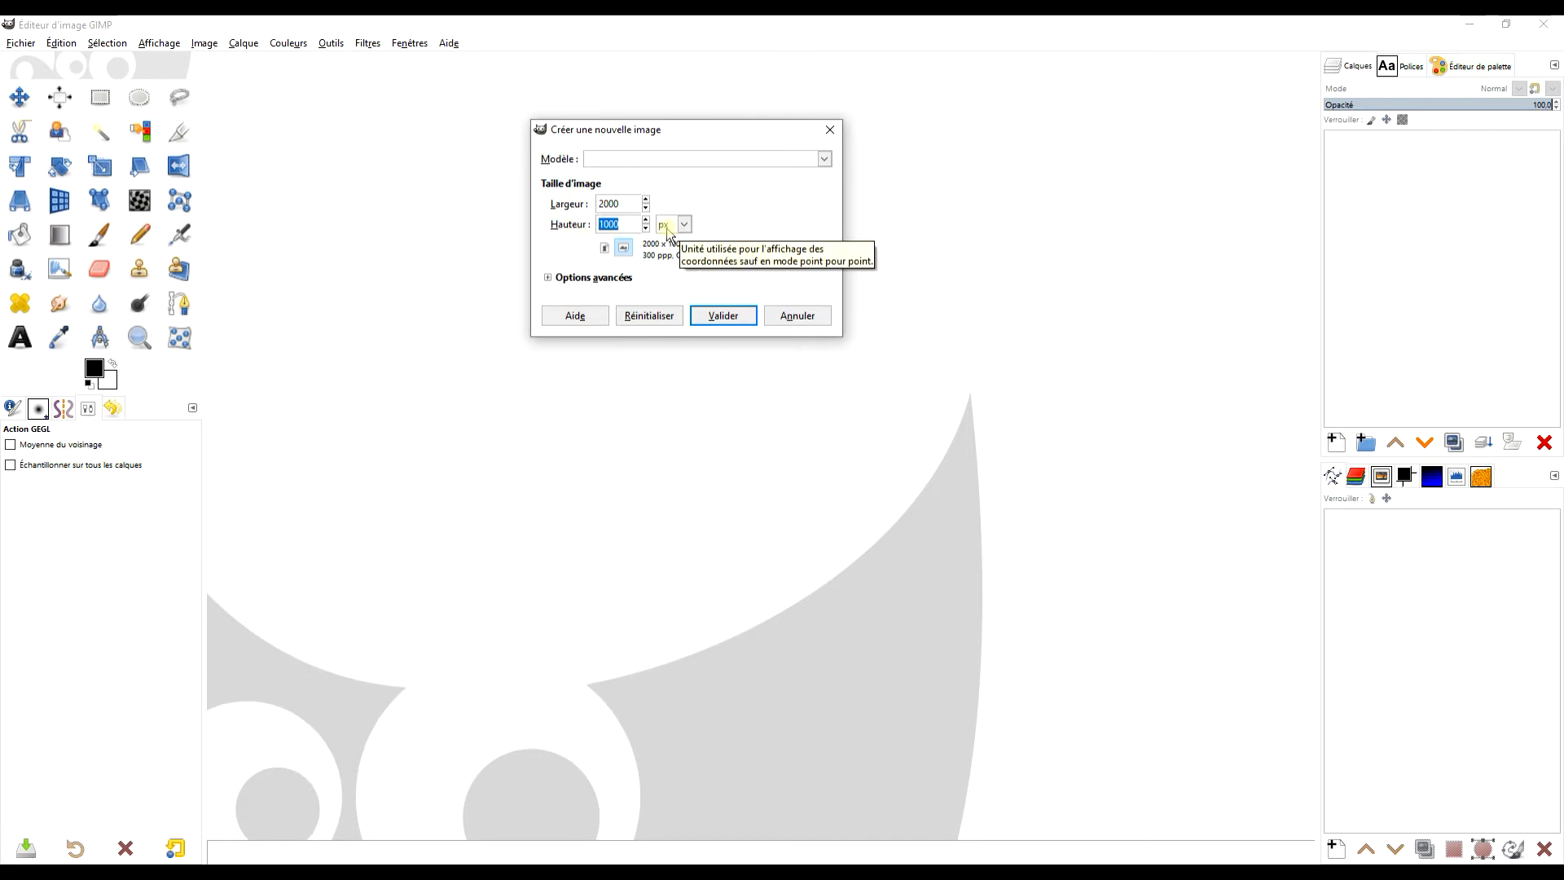
left_click(548, 278)
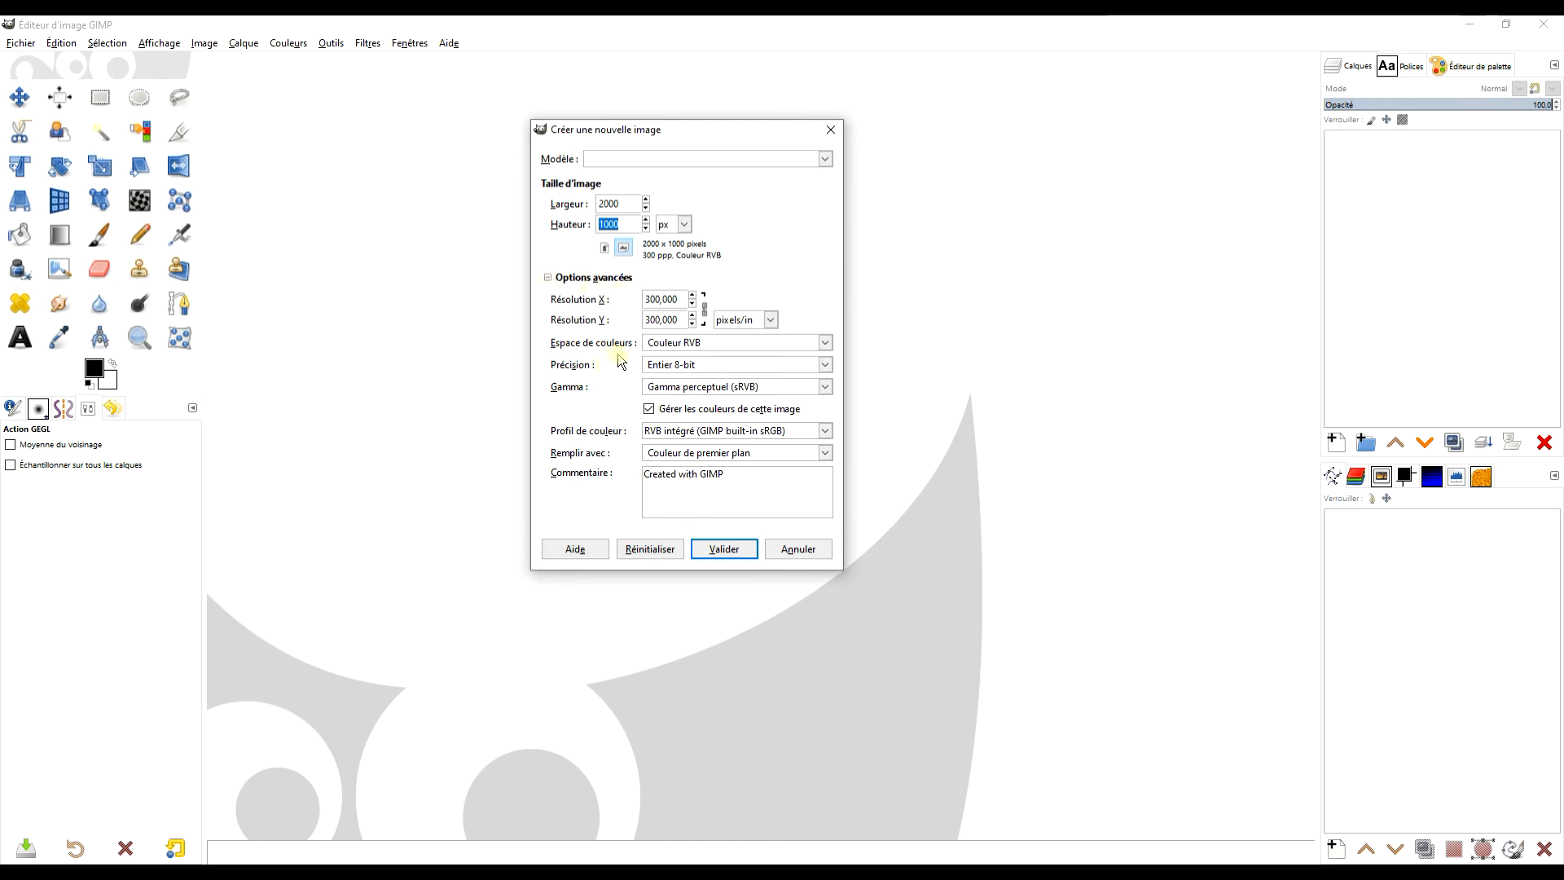
left_click(695, 457)
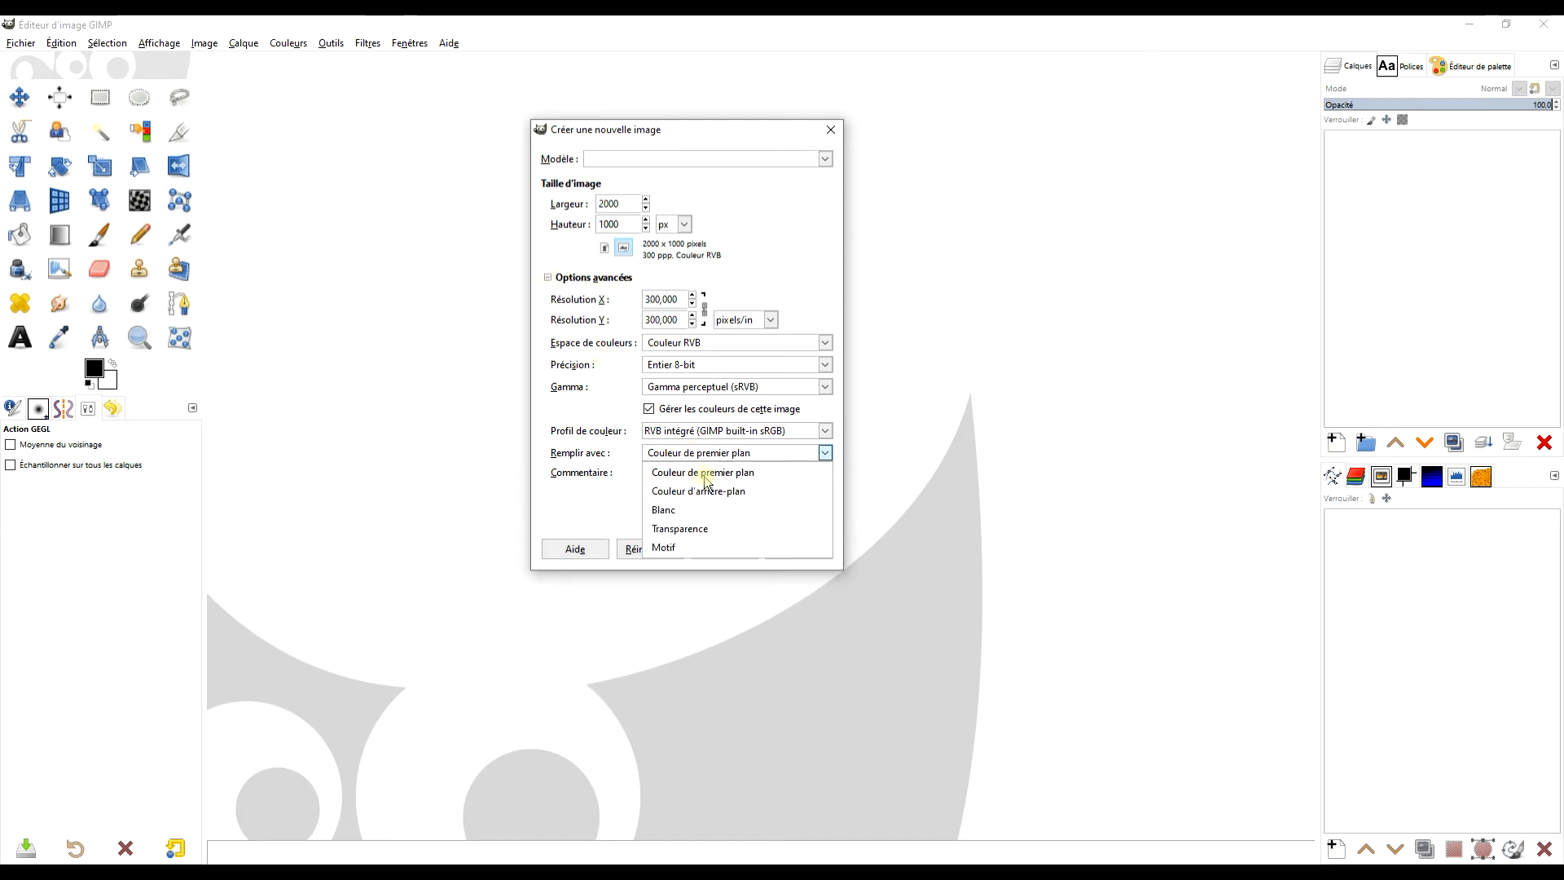
left_click(705, 474)
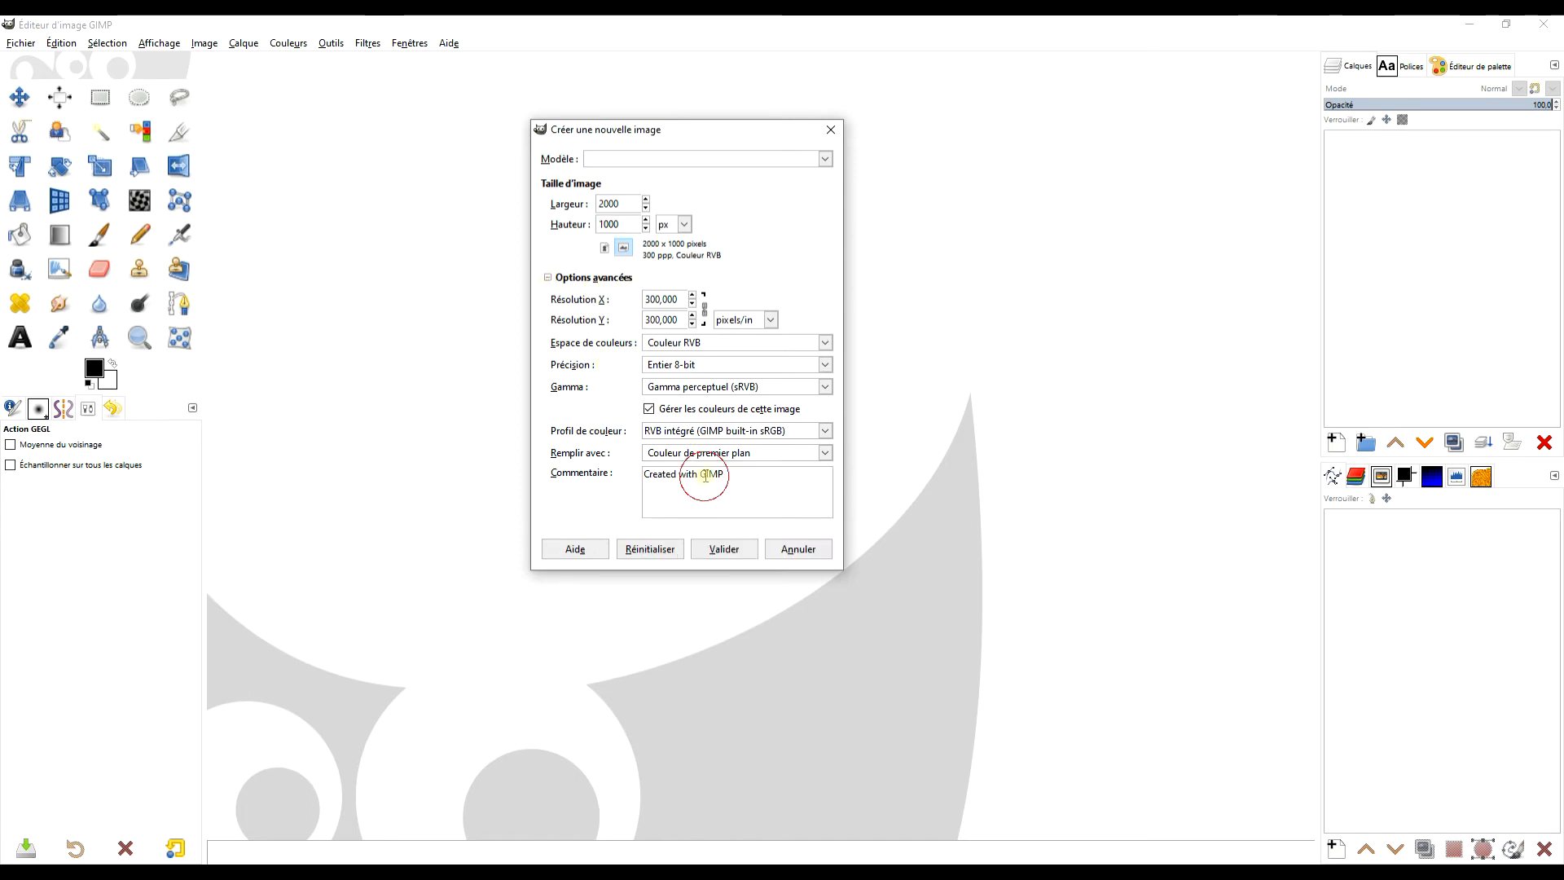
left_click(725, 551)
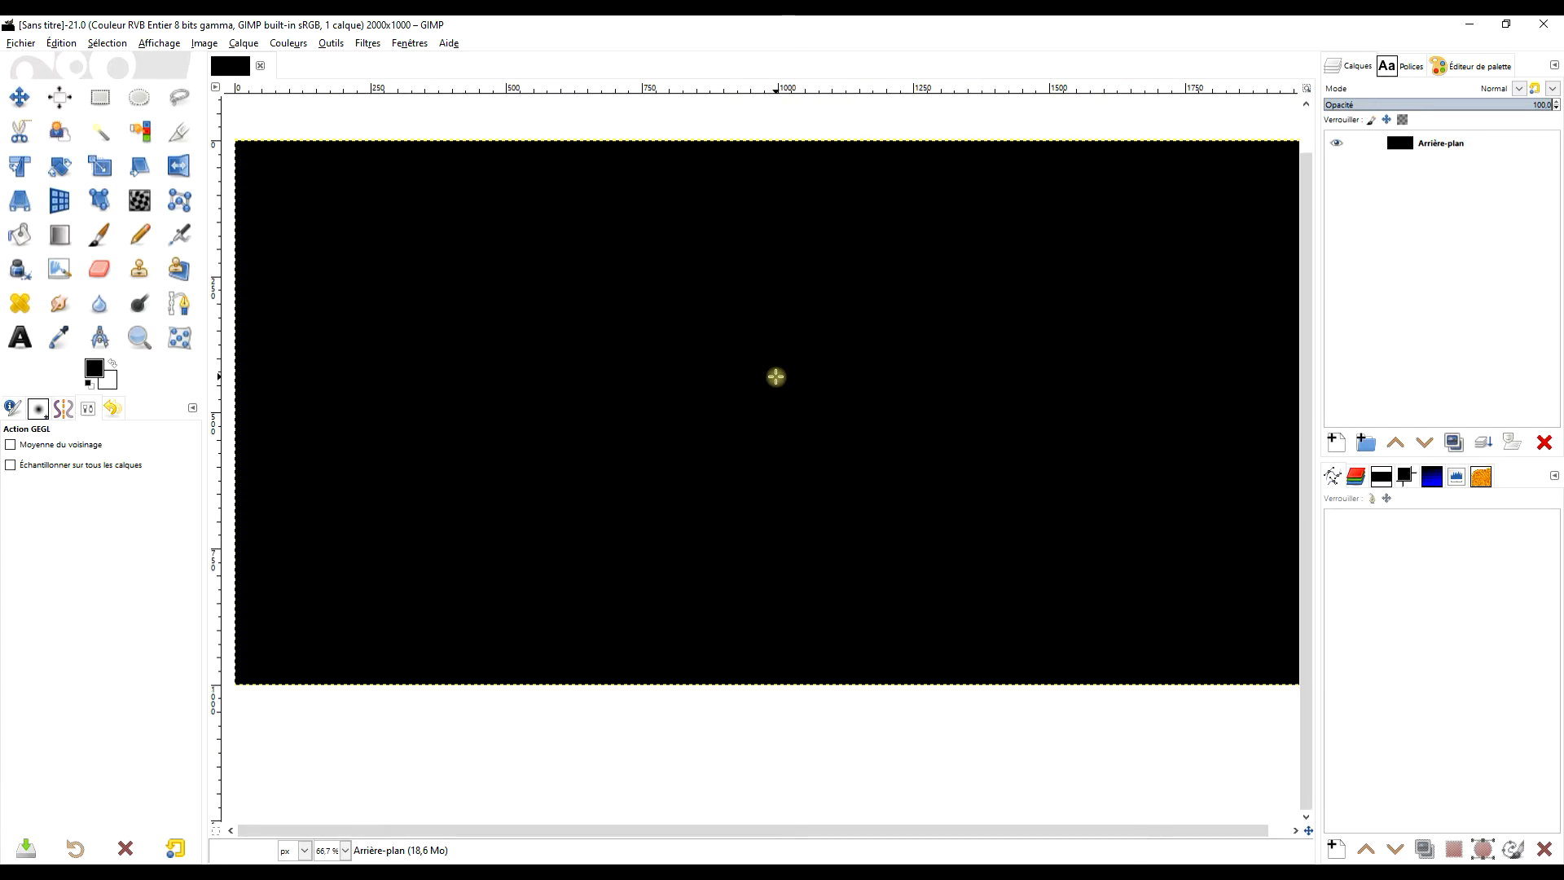
Step: Add the text "BONJOUR" in white Arial Bold at 175 px in the upper-left part of the black canvas
scroll(776, 377, "down", 1)
left_click_drag(771, 374, 708, 325)
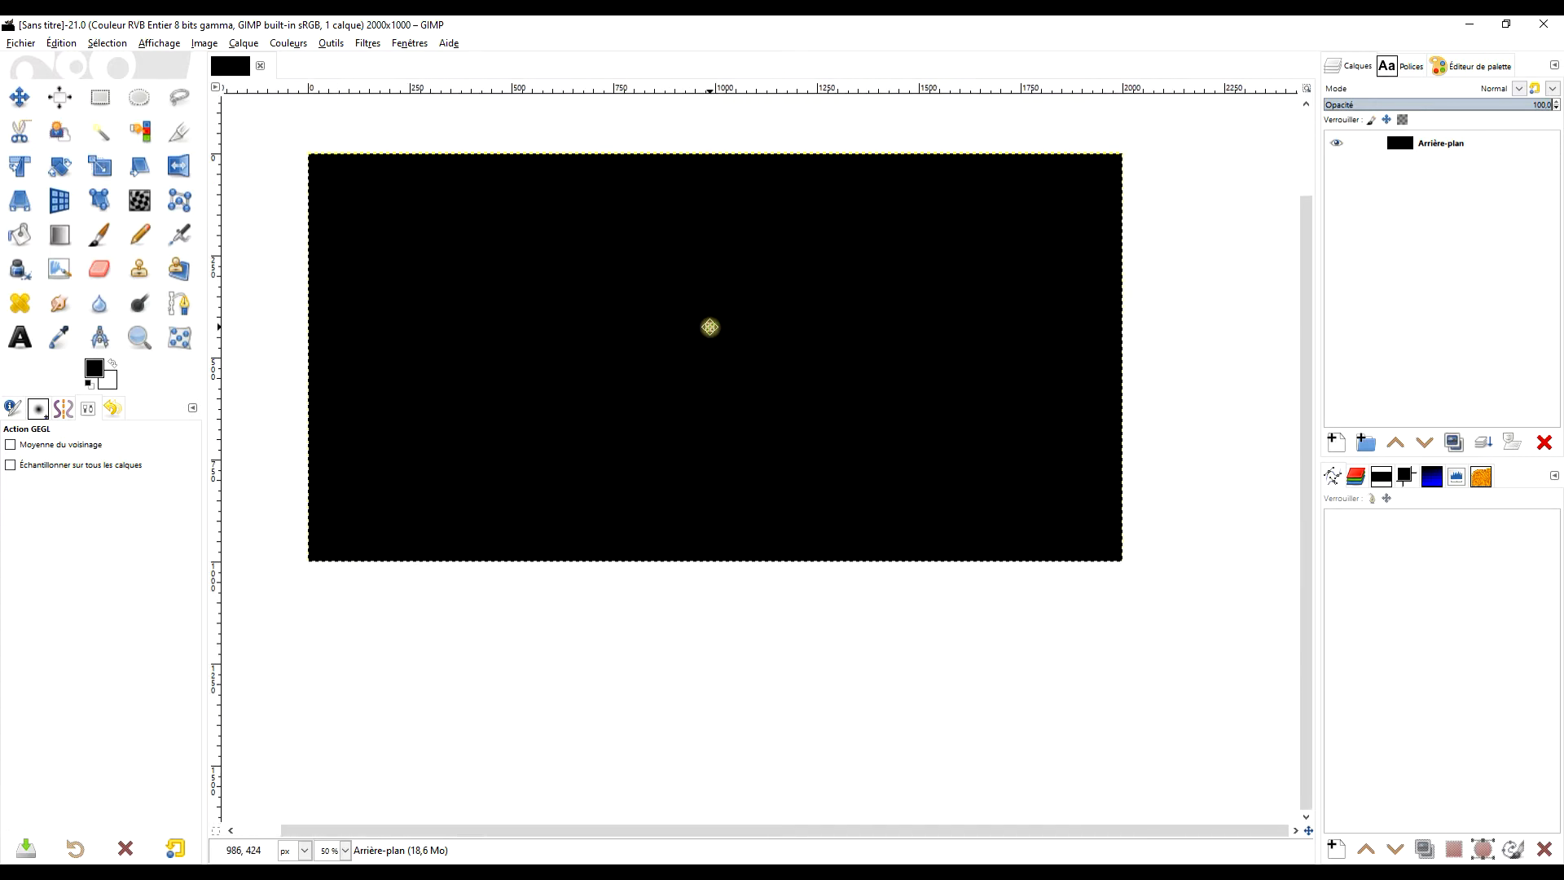
left_click(19, 340)
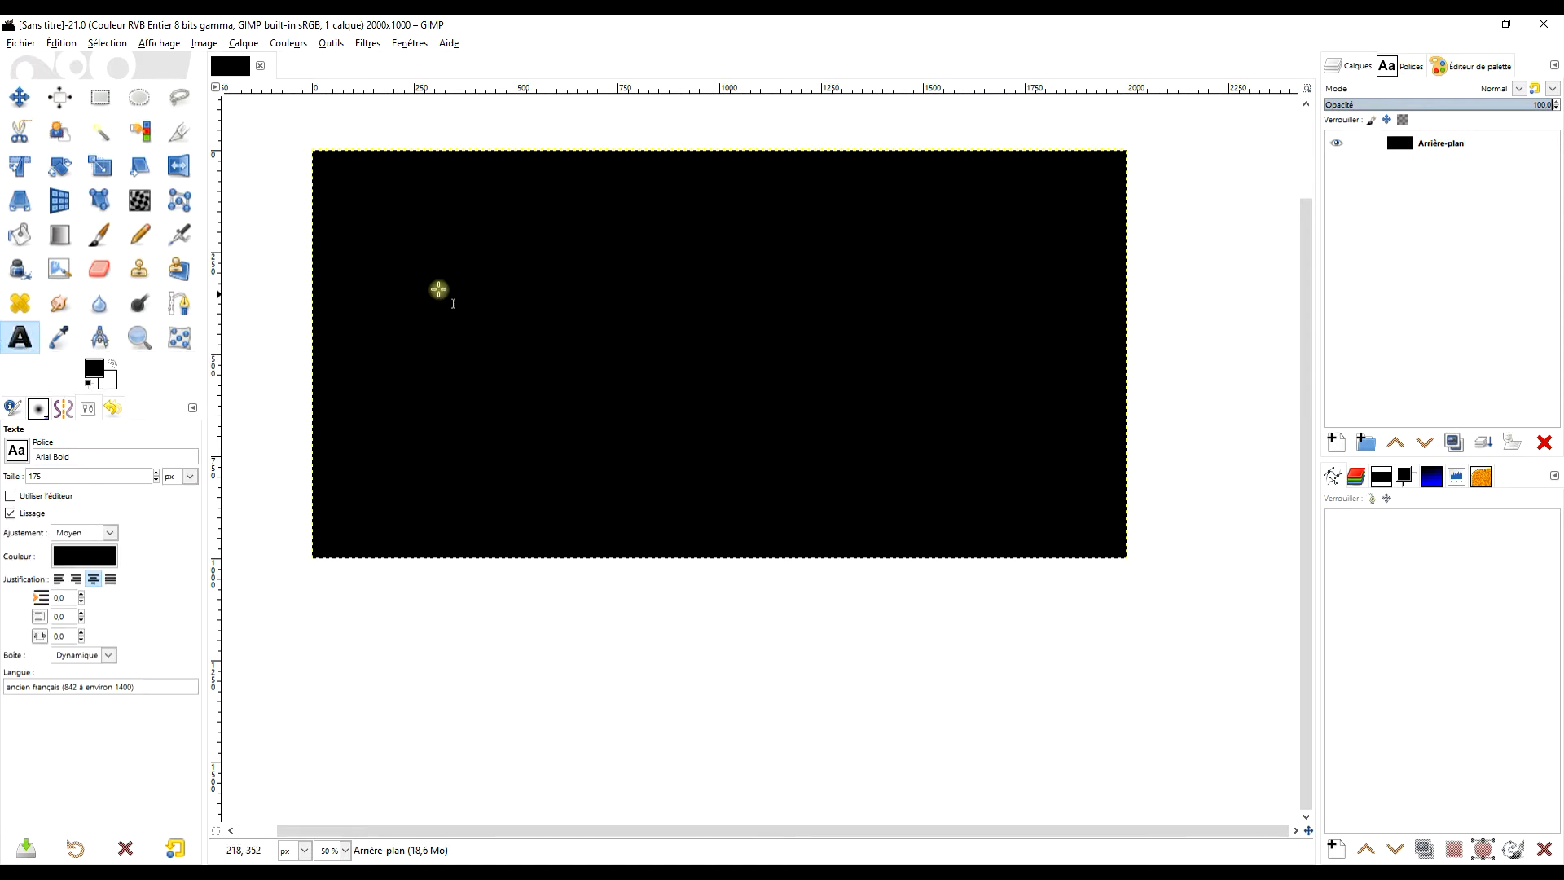
left_click(111, 364)
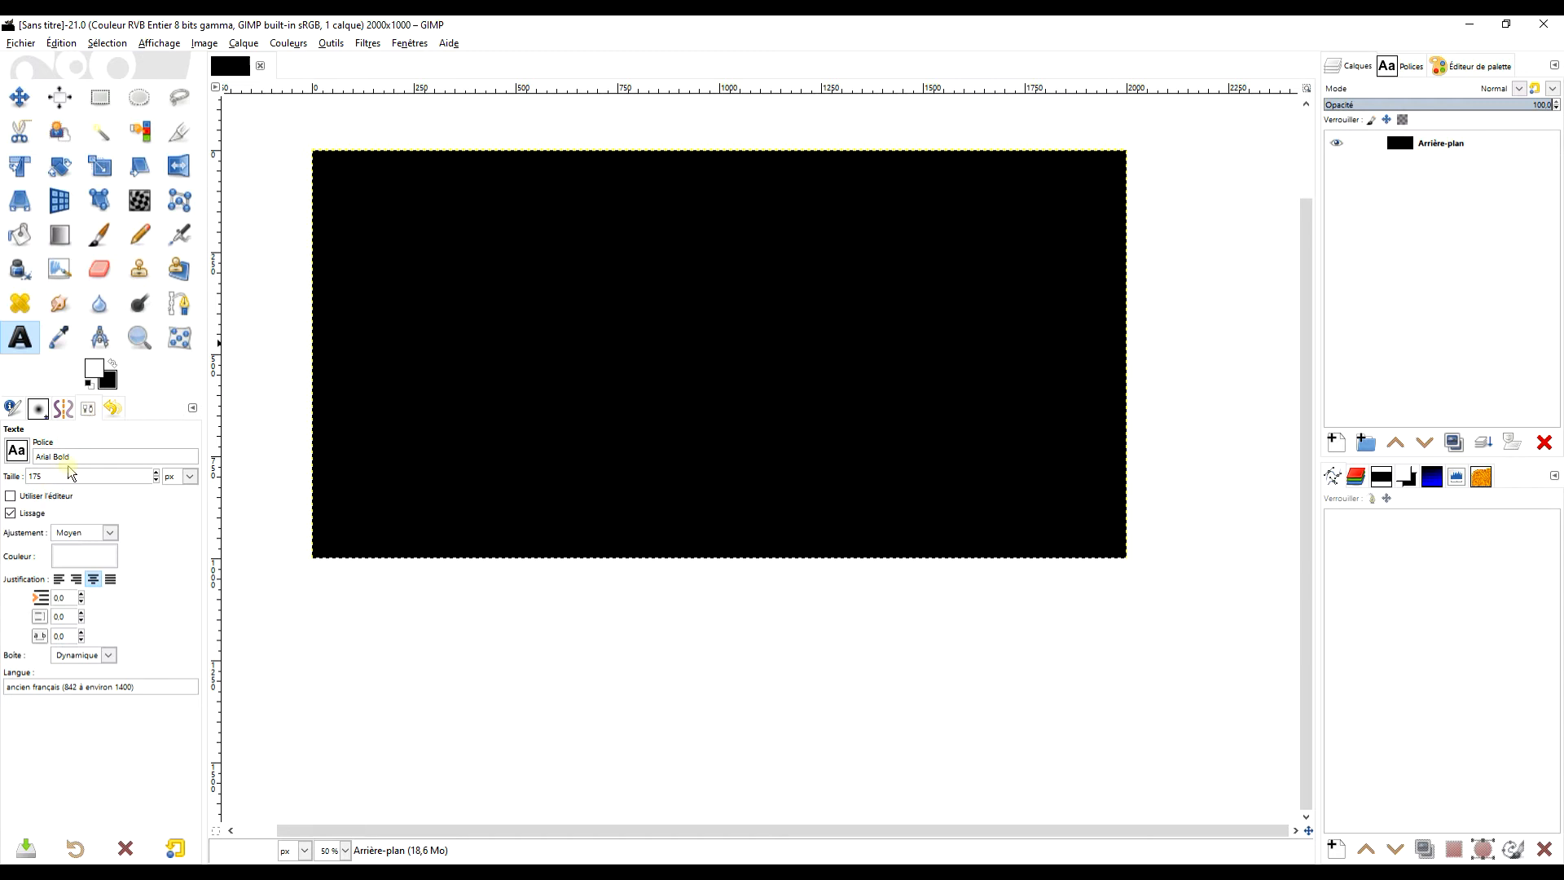
left_click(406, 219)
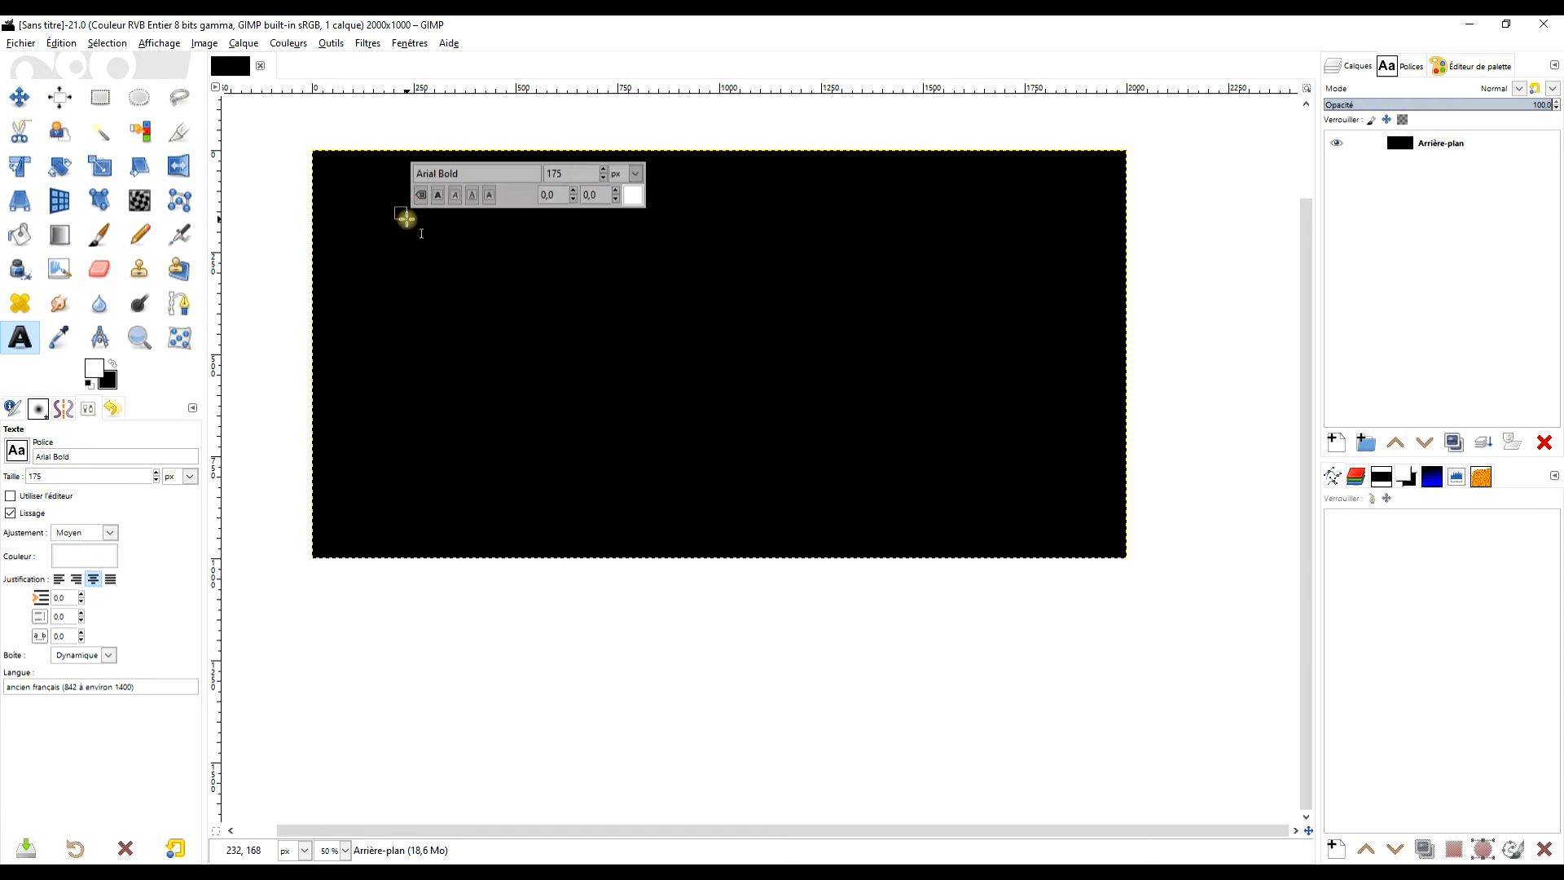
key("Caps_Lock")
type("BO")
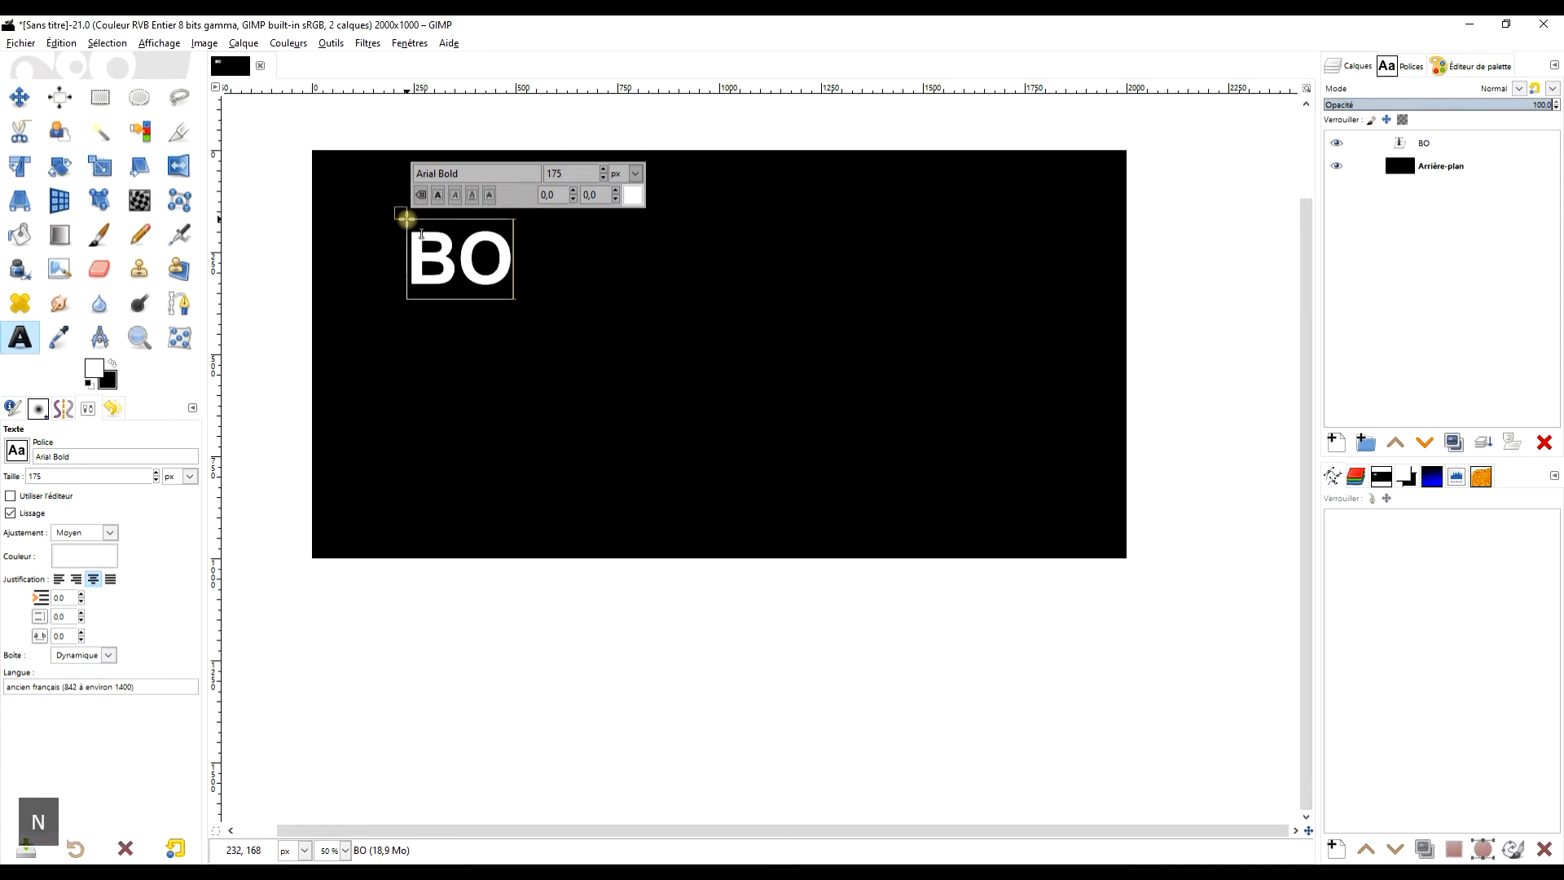
type("NJOUR")
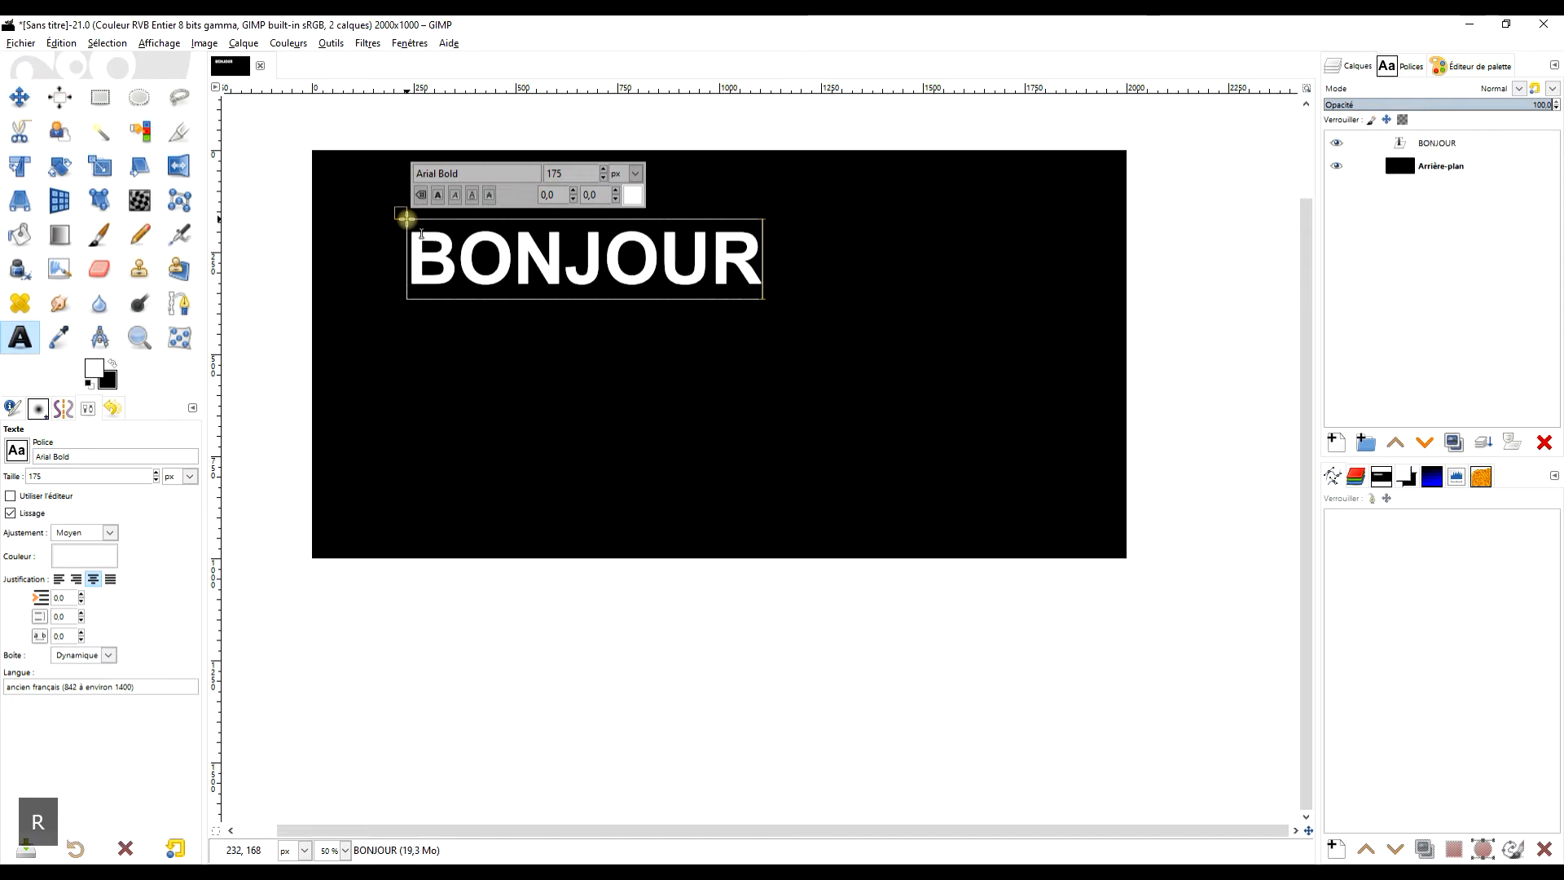
Step: Set the size of the whole BONJOUR text to 438 px and move it closer to the canvas's left edge
key("ctrl+a")
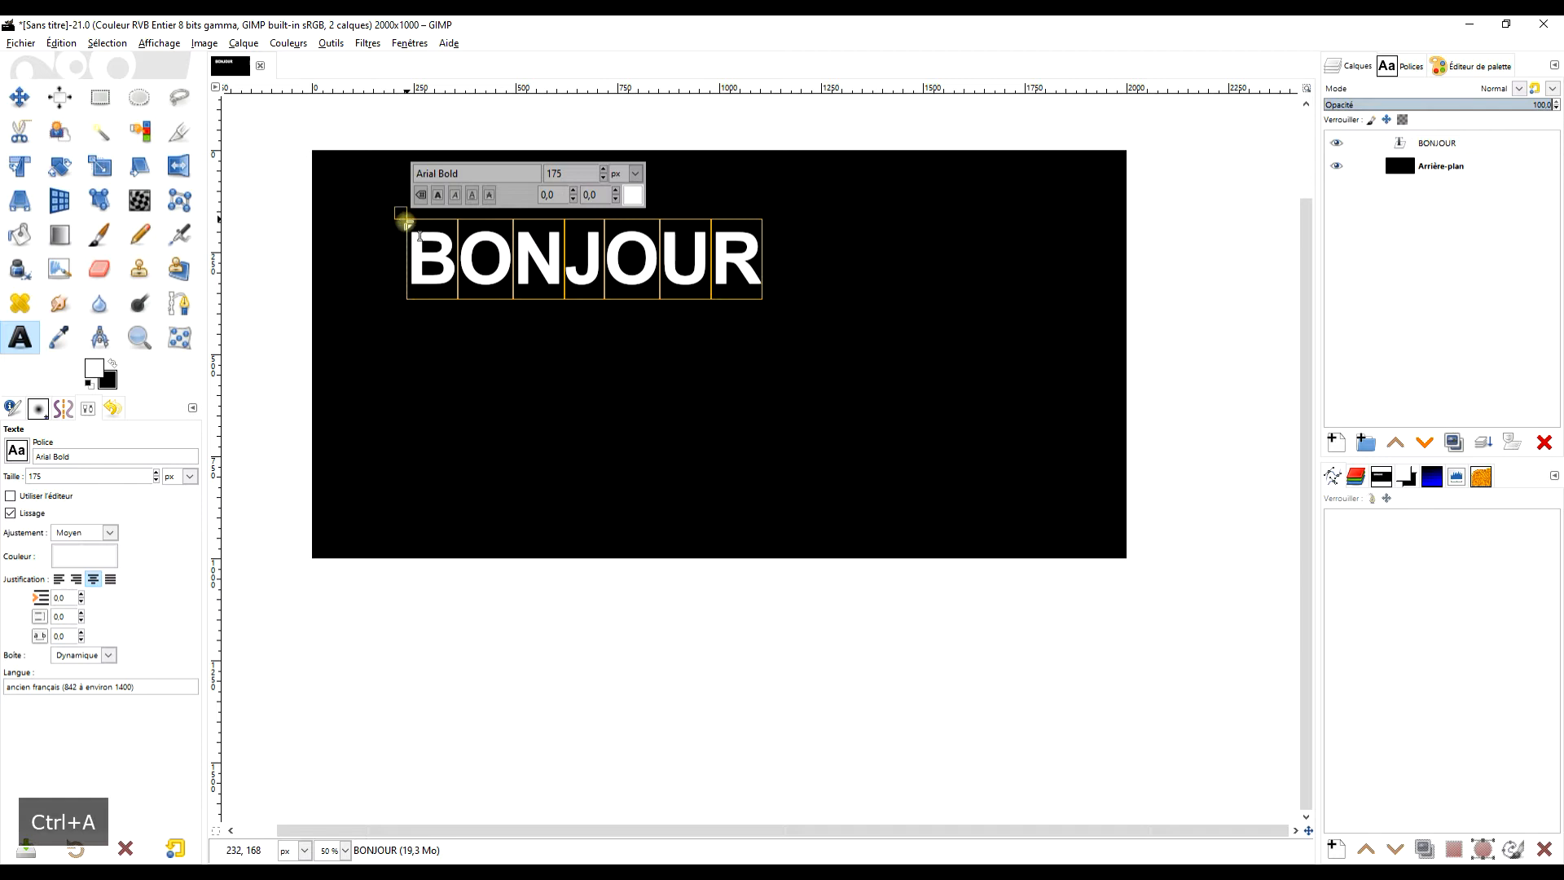
left_click(518, 271)
left_click_drag(435, 273, 779, 265)
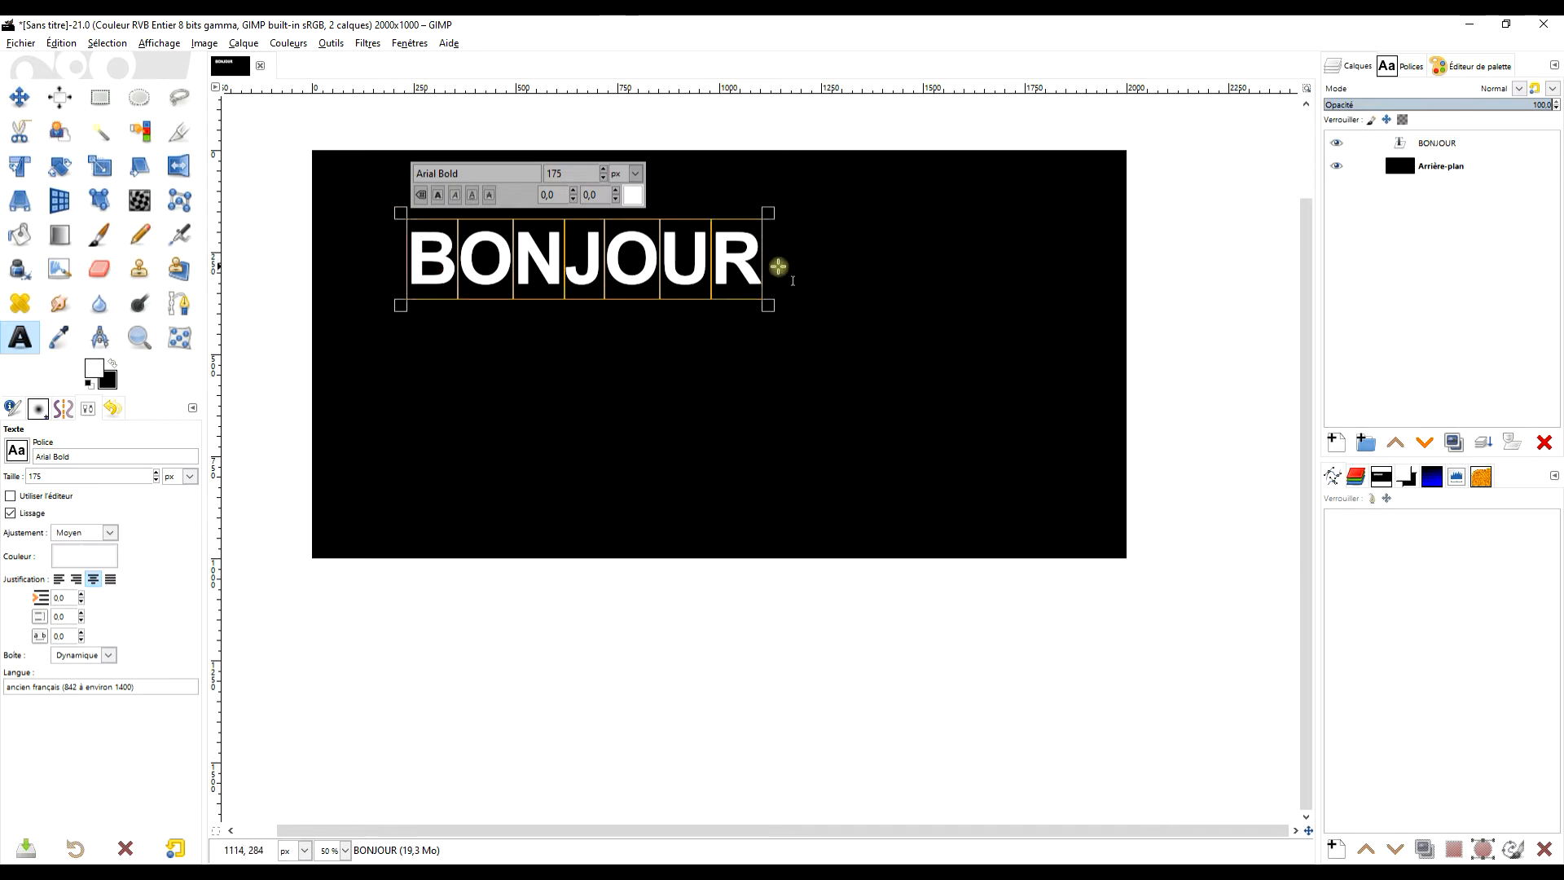
left_click_drag(602, 169, 607, 170)
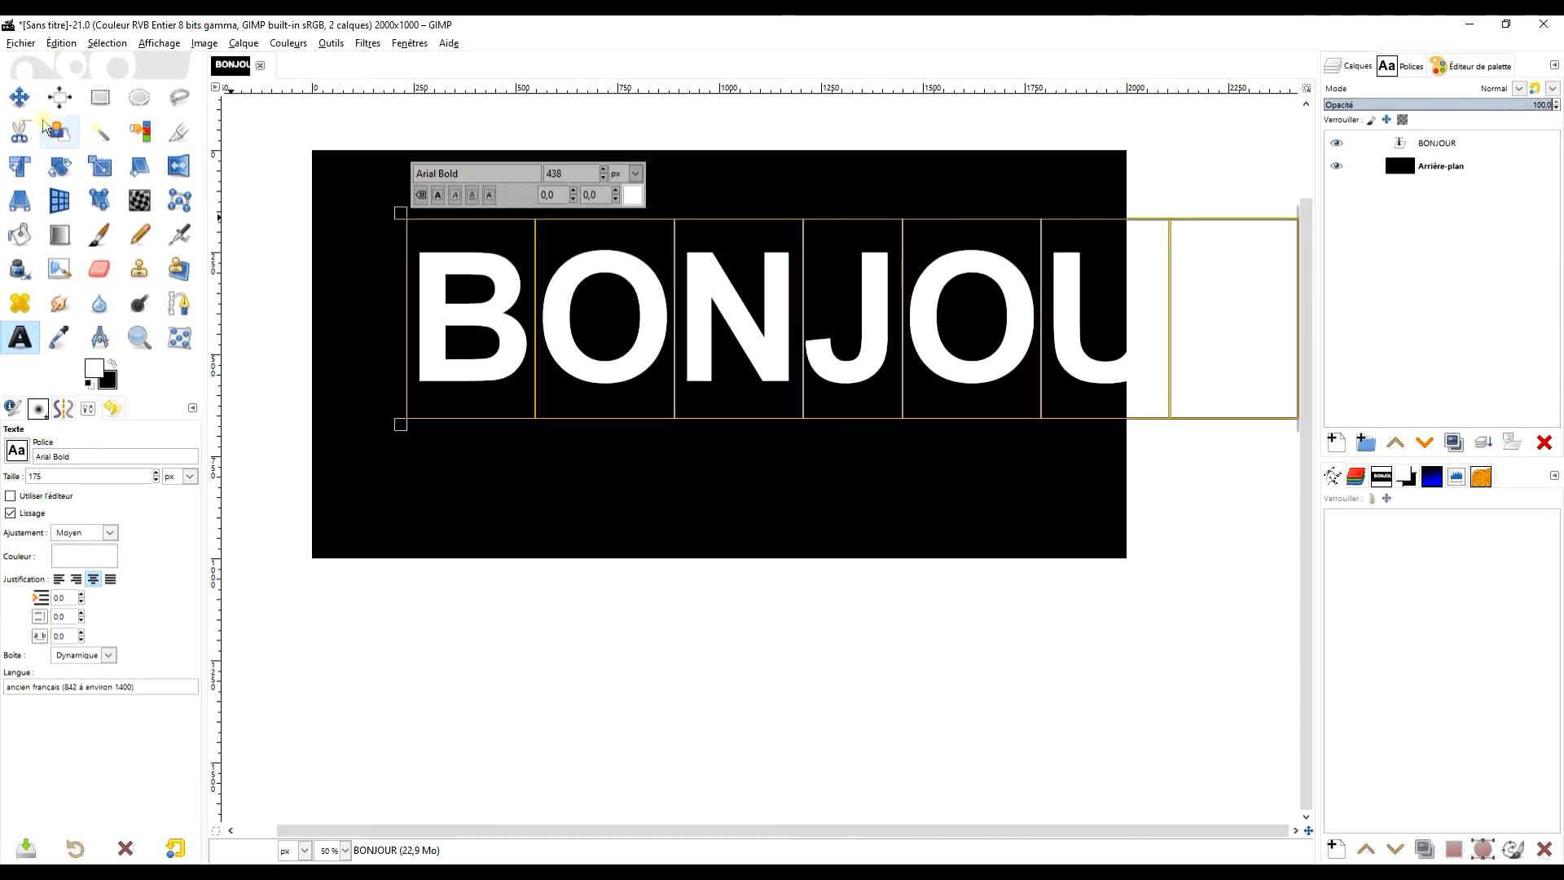
left_click(19, 96)
left_click_drag(790, 329, 712, 339)
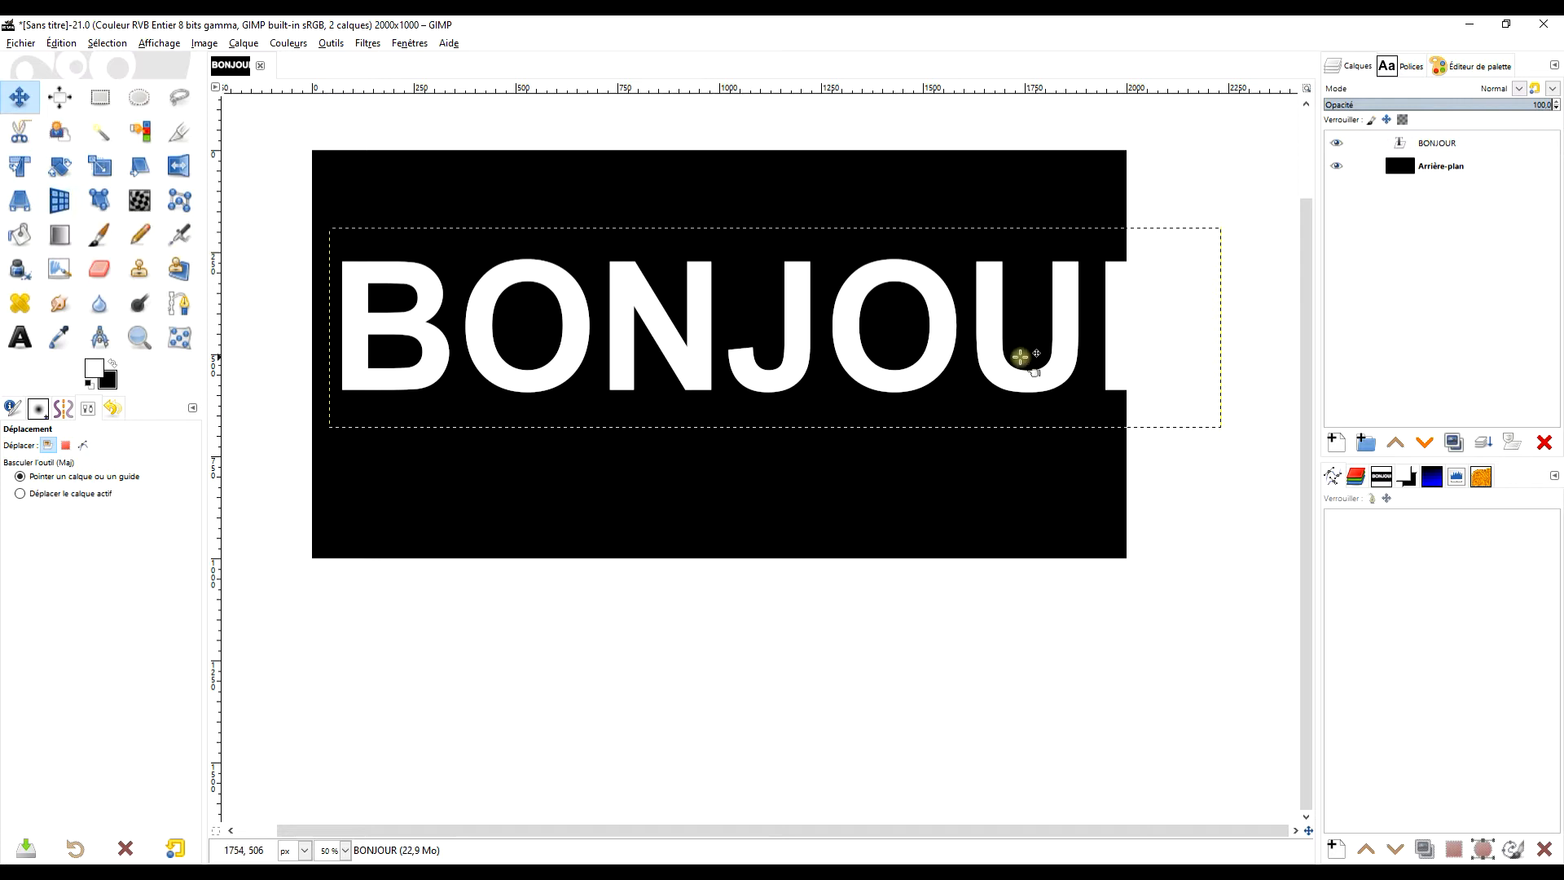
Step: Duplicate the BONJOUR text layer and hide the original, keeping the duplicate selected
left_click(1408, 147)
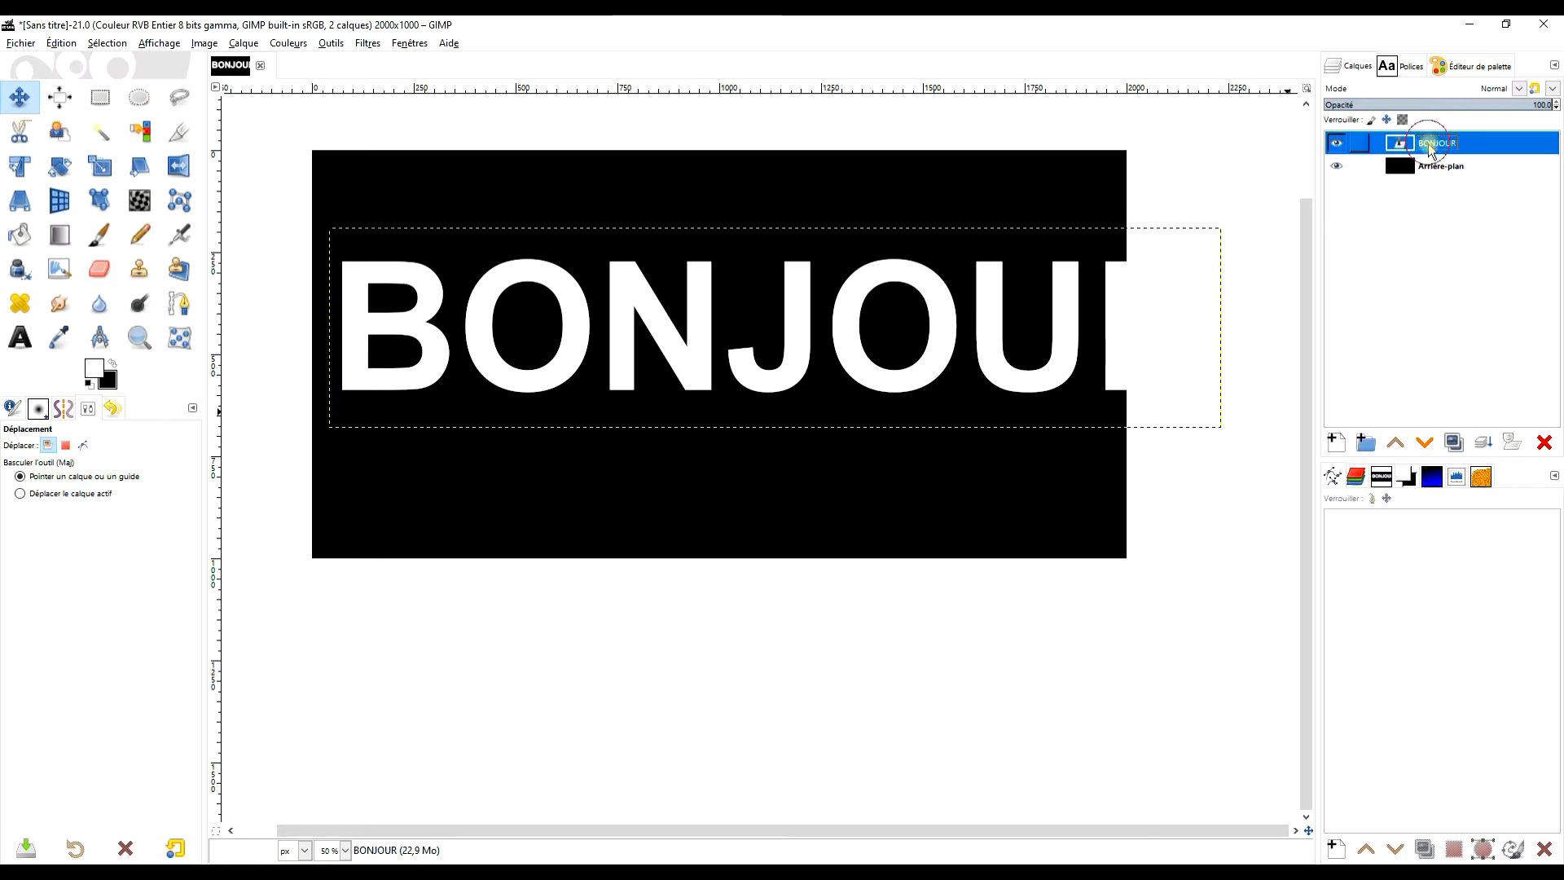
left_click(1454, 443)
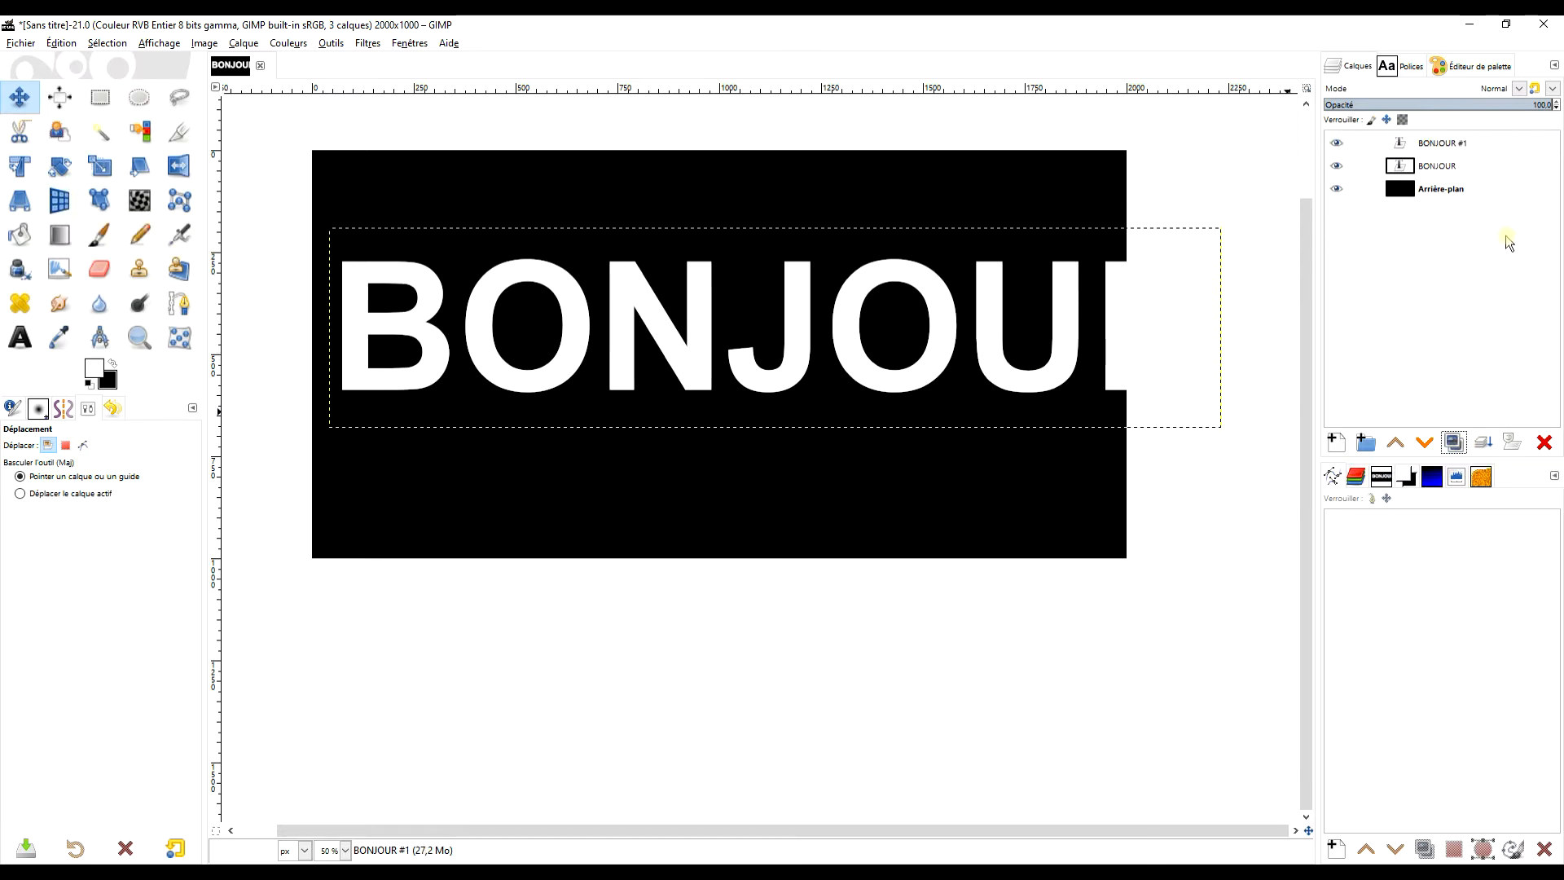
left_click(1444, 152)
left_click(1336, 165)
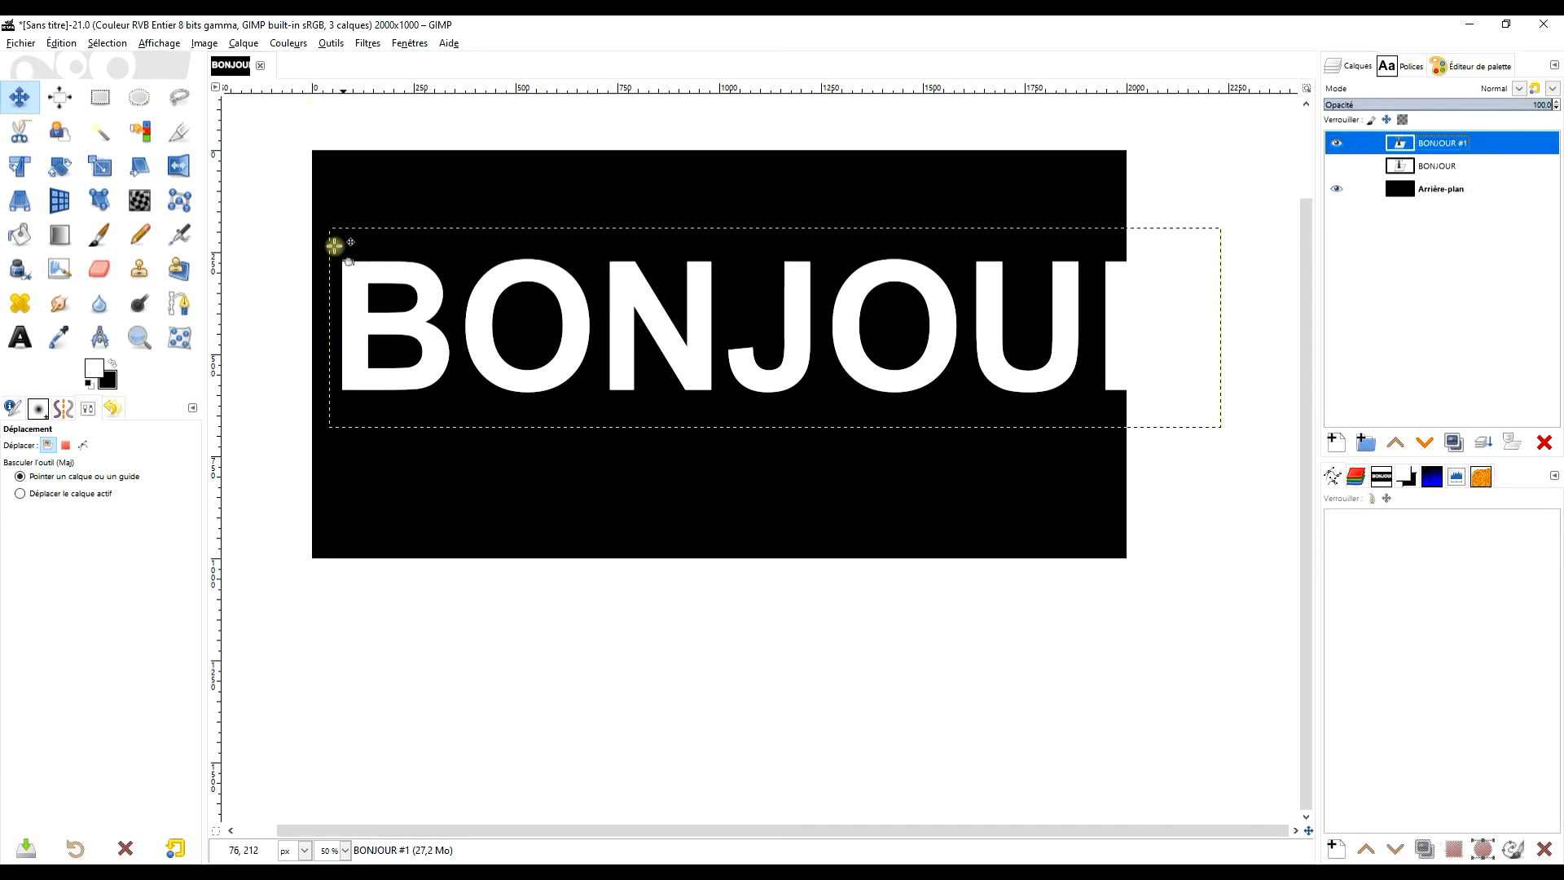
Step: Flip the duplicate text layer vertically and align it directly beneath the original BONJOUR, shown again, as its reflection
left_click(176, 170)
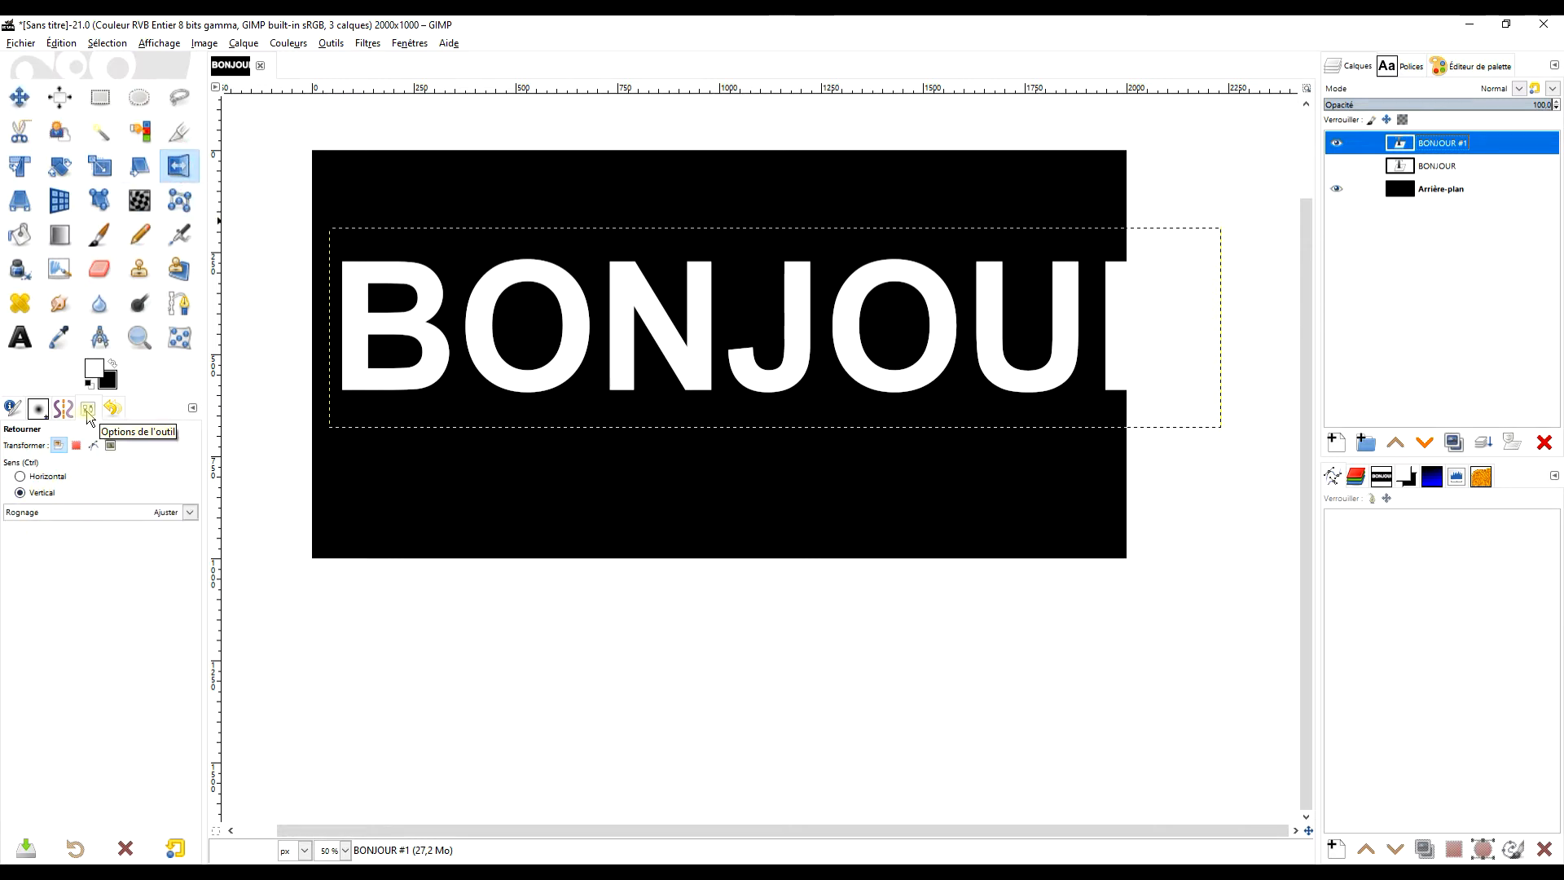
left_click(806, 310)
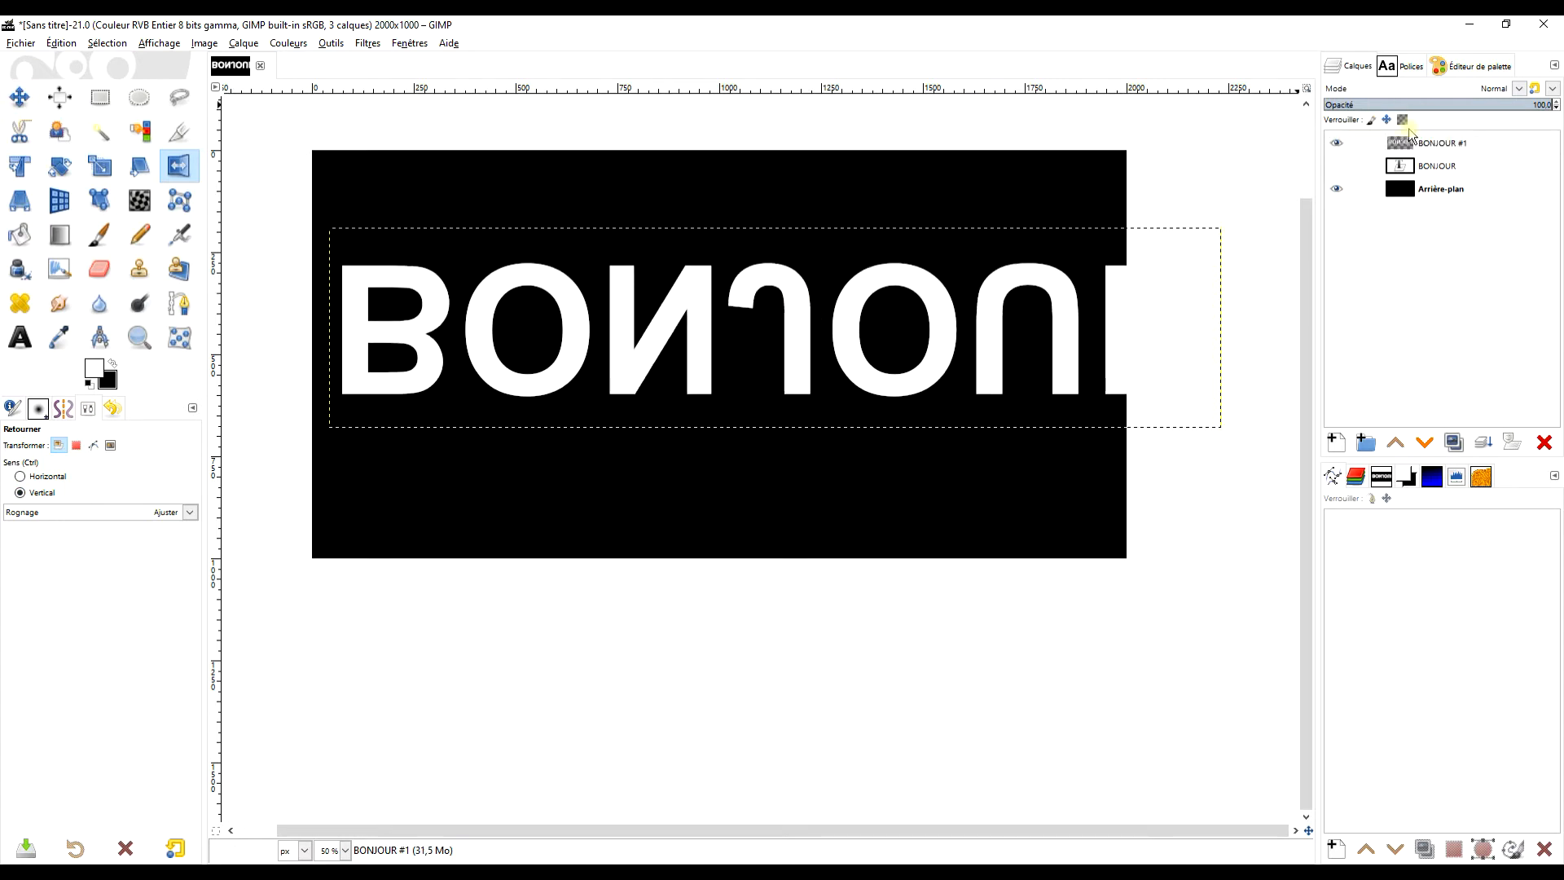
left_click(20, 97)
left_click_drag(808, 326, 806, 498)
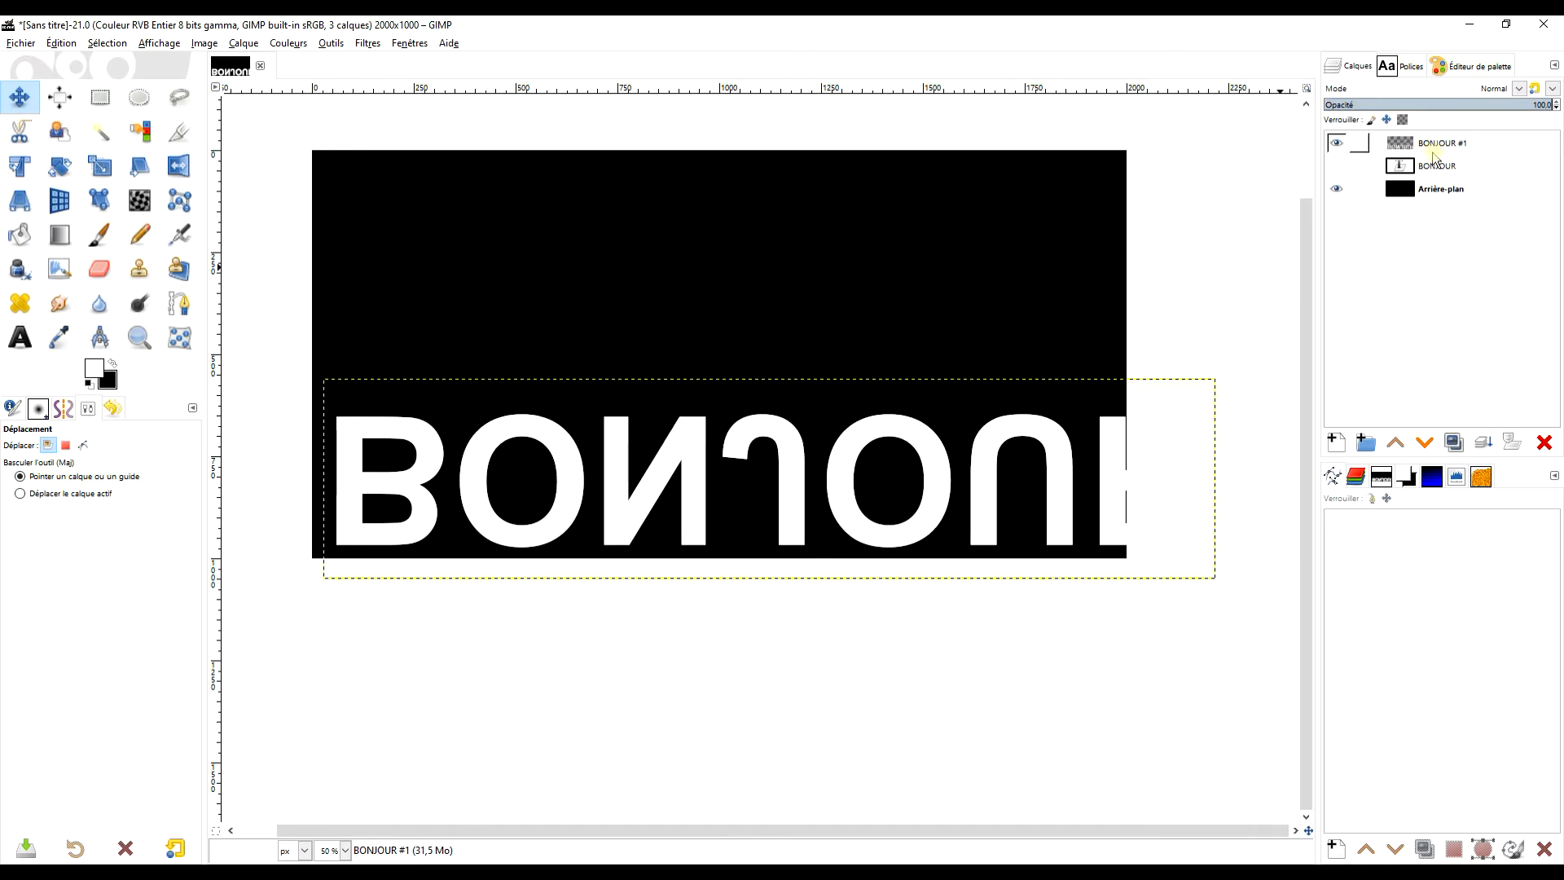
left_click(1334, 168)
left_click_drag(804, 456, 809, 430)
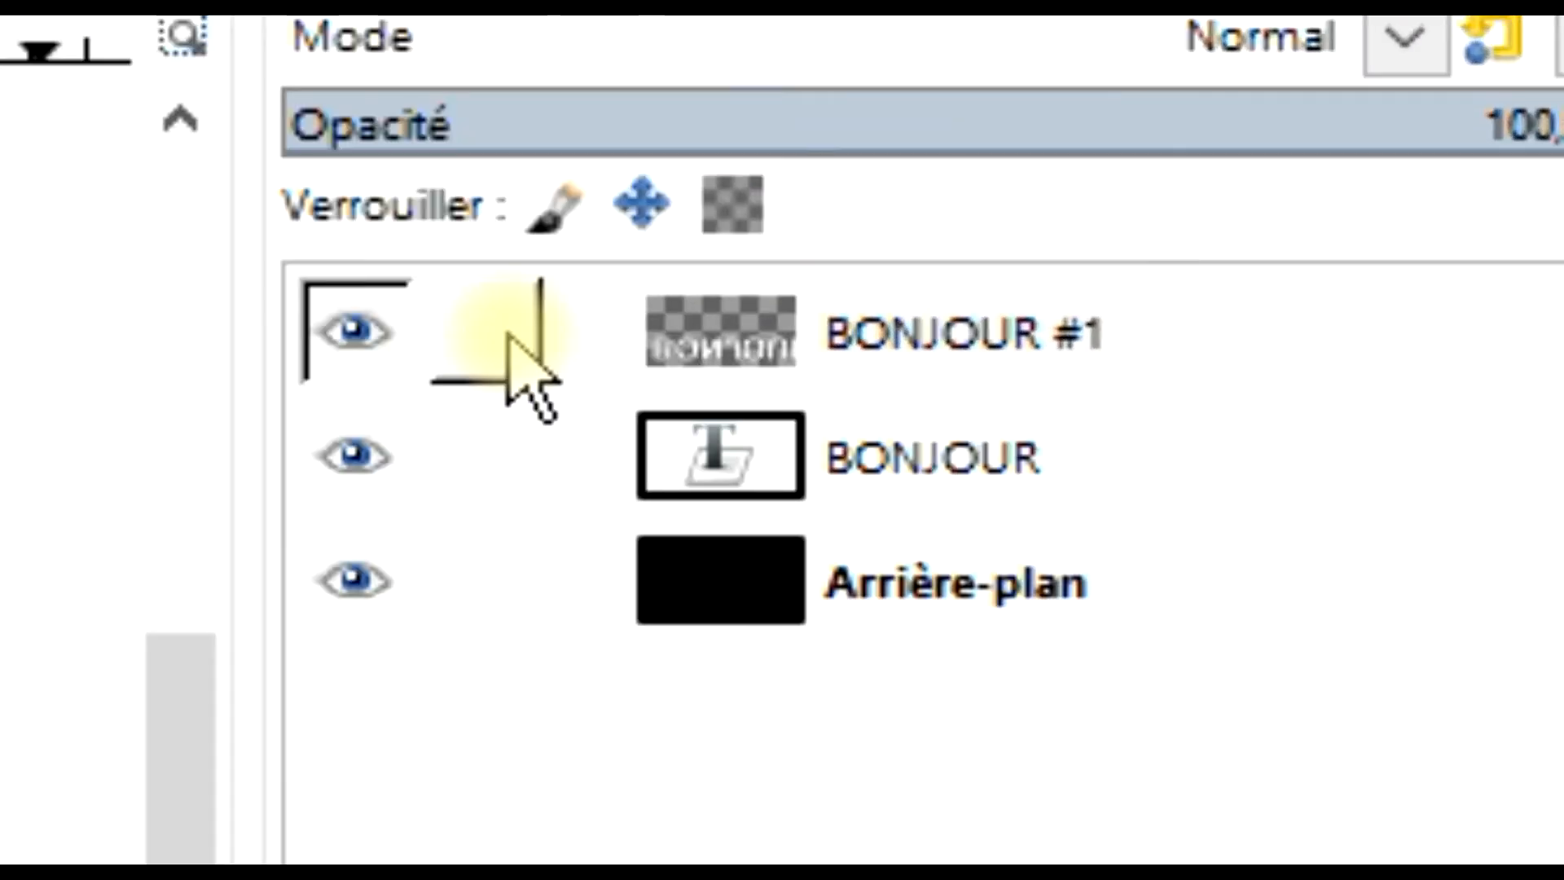
Step: Link the BONJOUR and BONJOUR #1 layers and rotate them together around the Y axis with the 3D Transform tool
left_click(1359, 142)
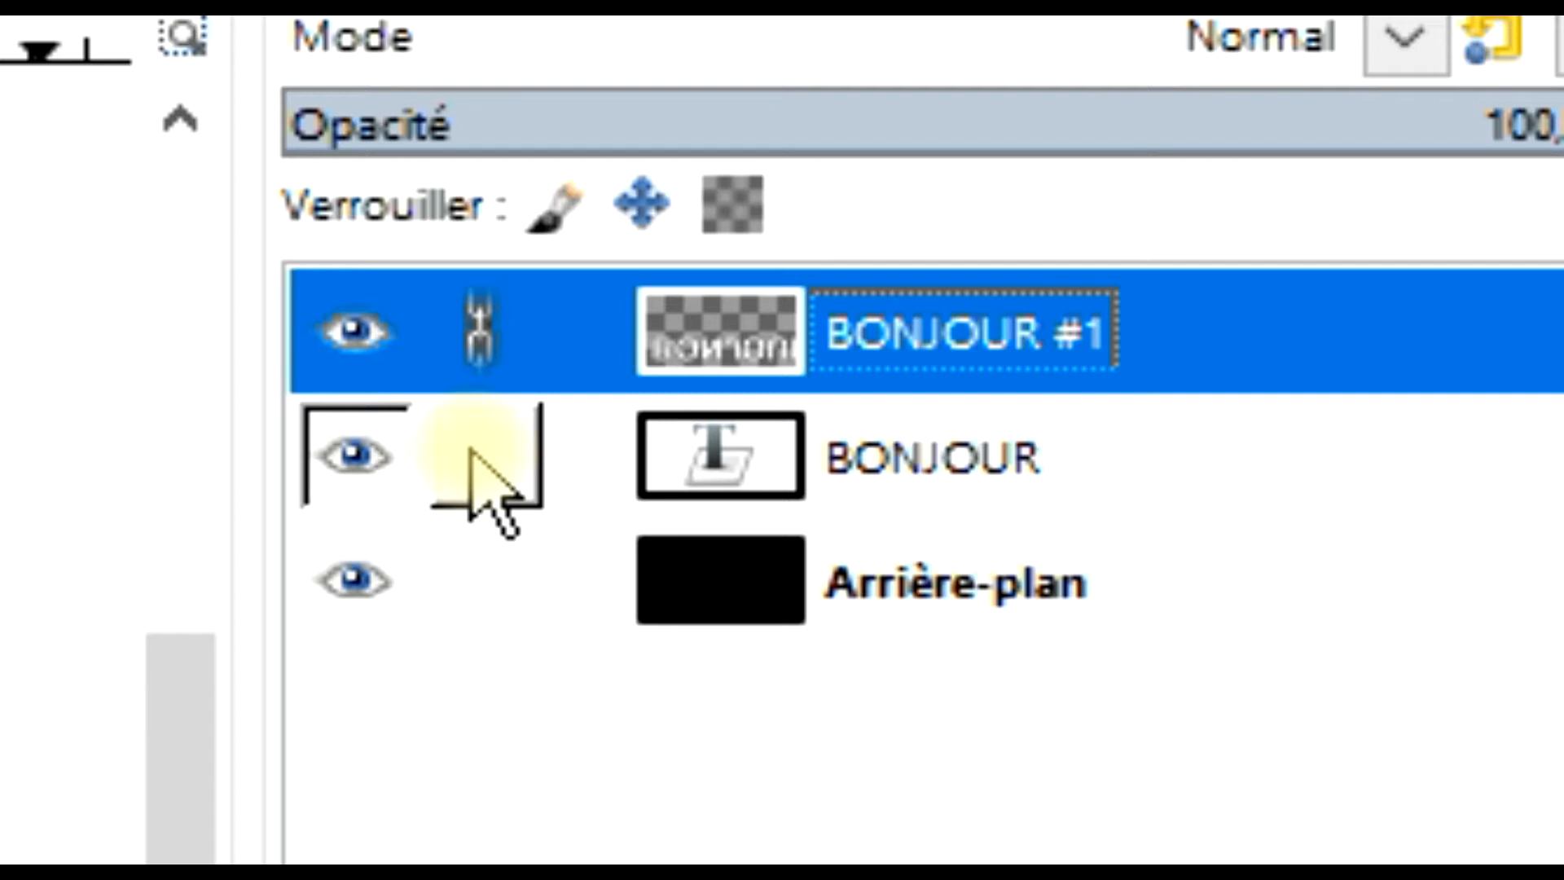
left_click(477, 454)
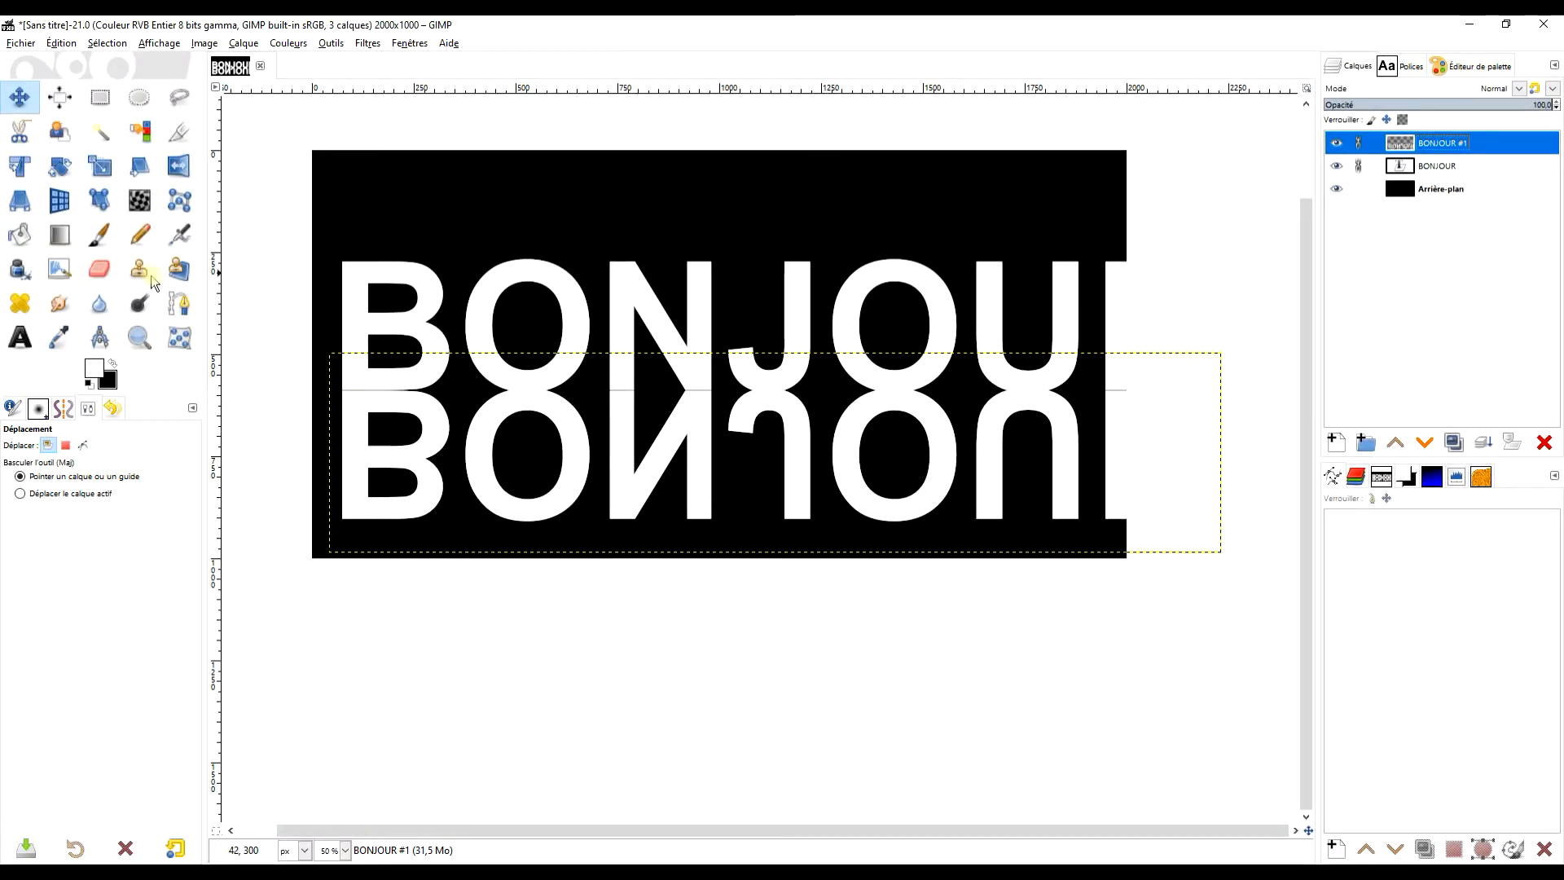
left_click(61, 202)
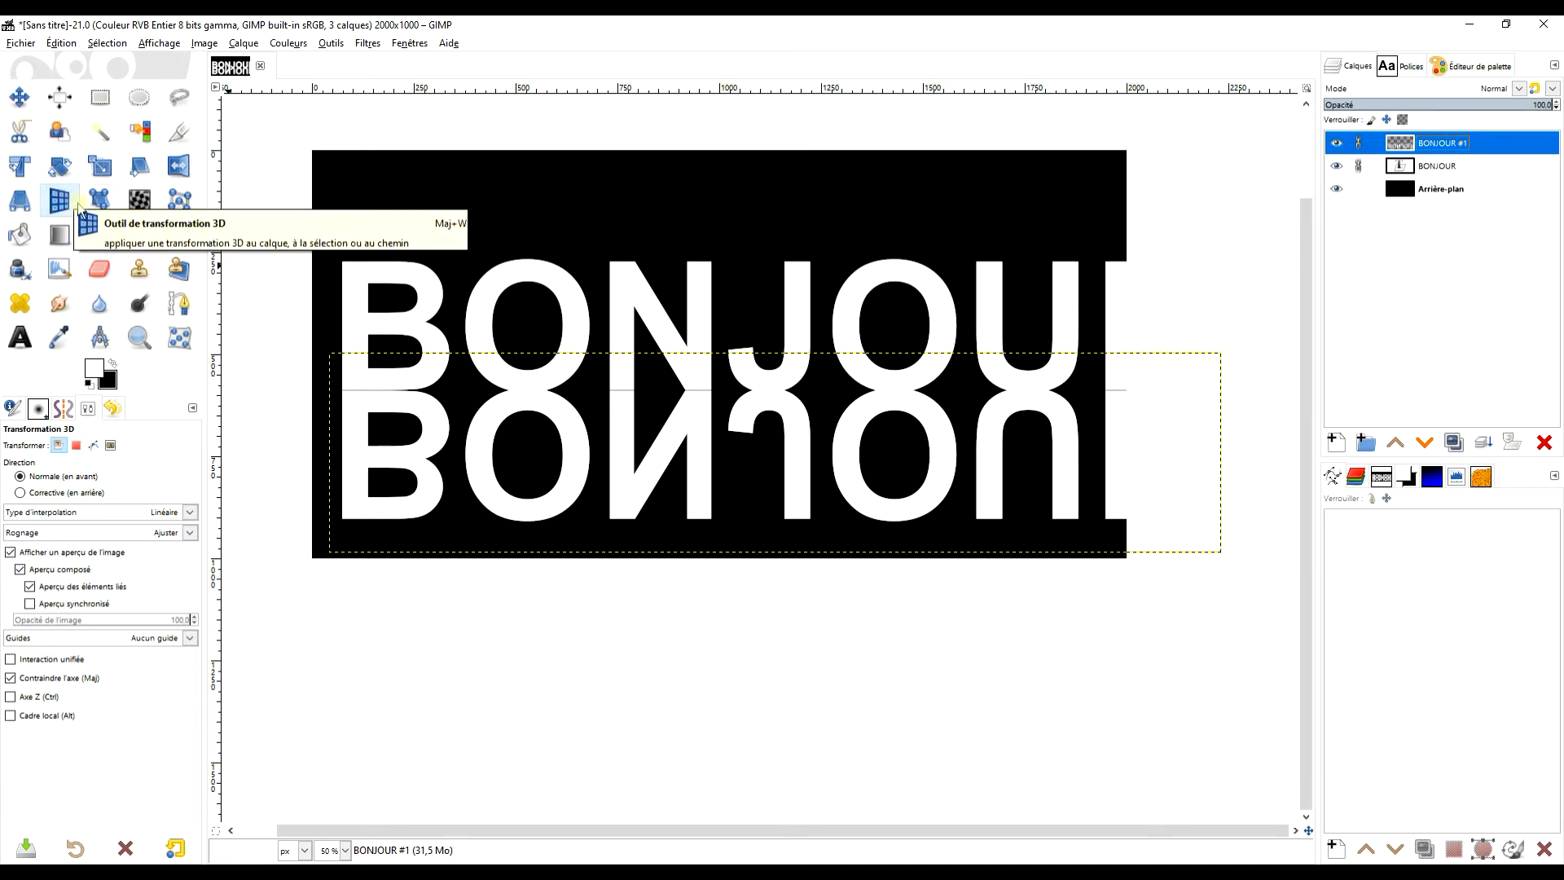
left_click(585, 323)
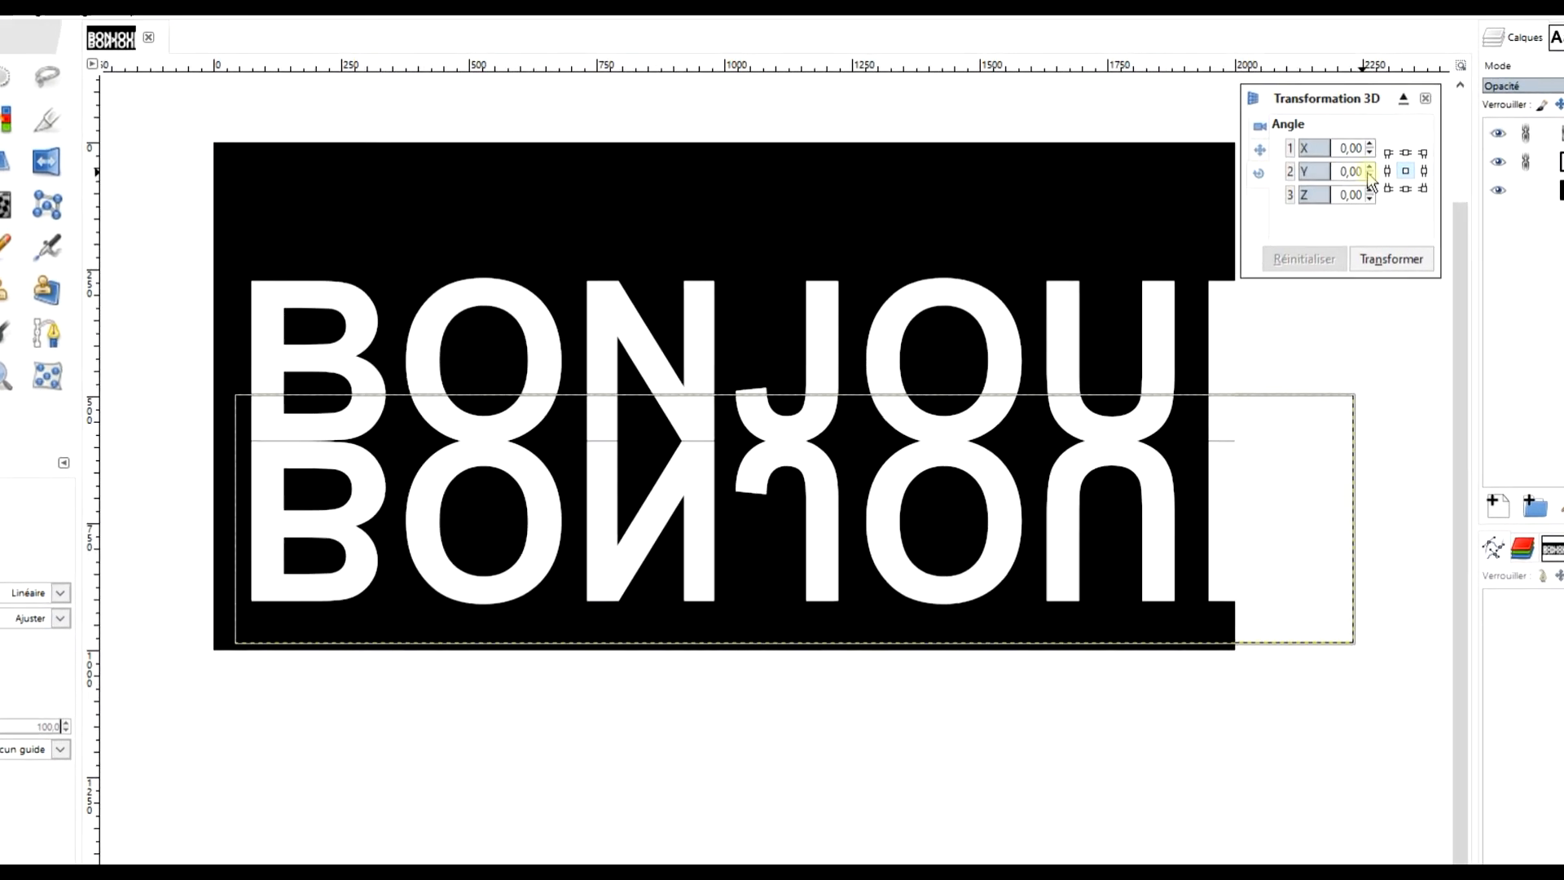
left_click(1344, 174)
left_click(1345, 167)
left_click(1414, 165)
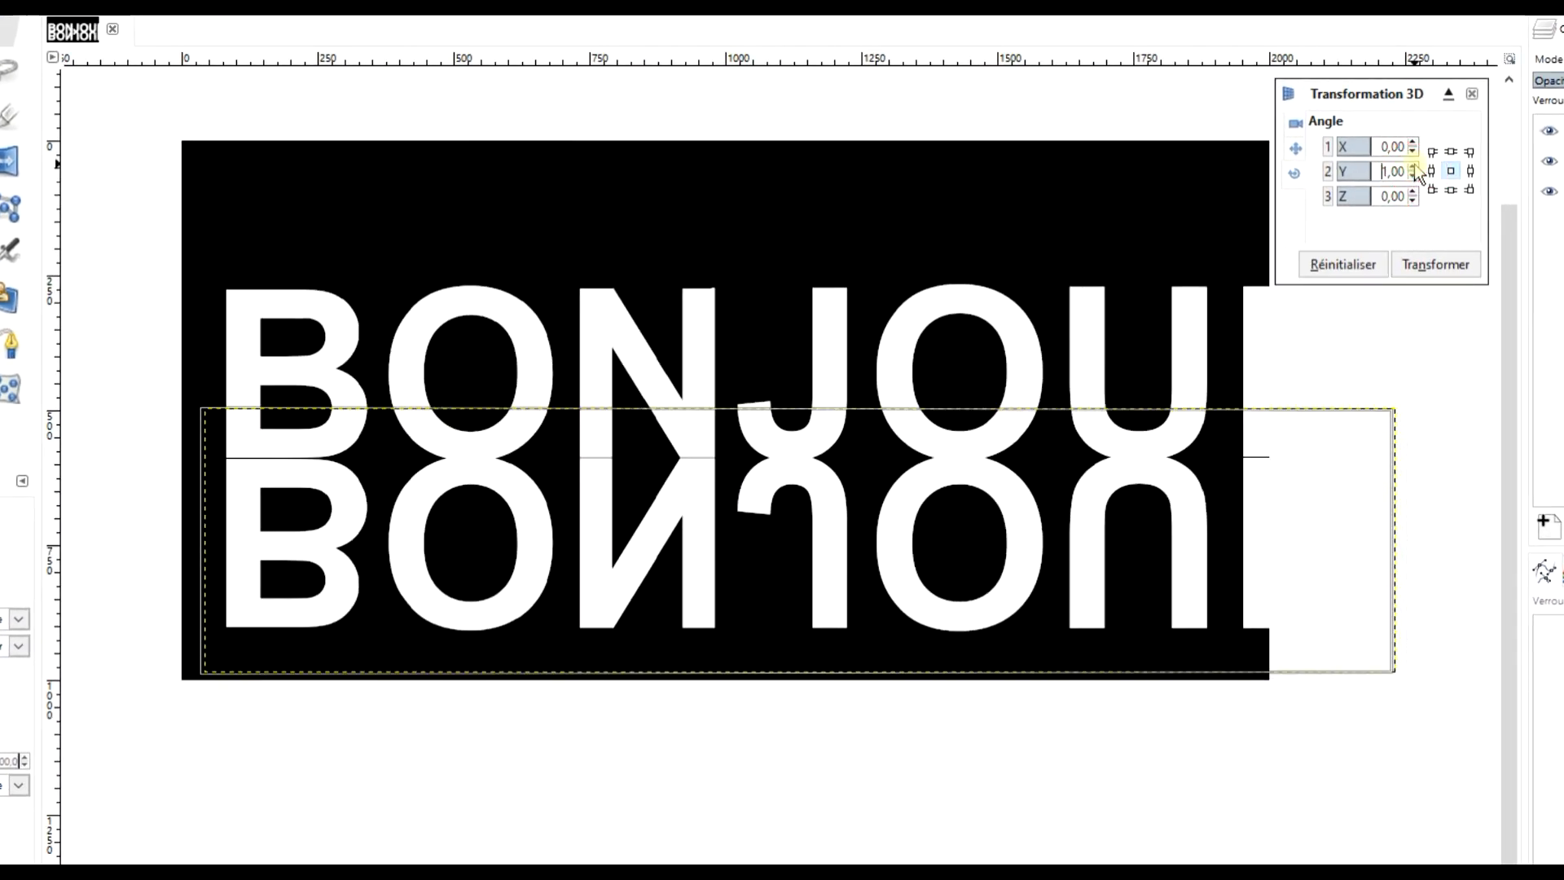
left_click(1415, 166)
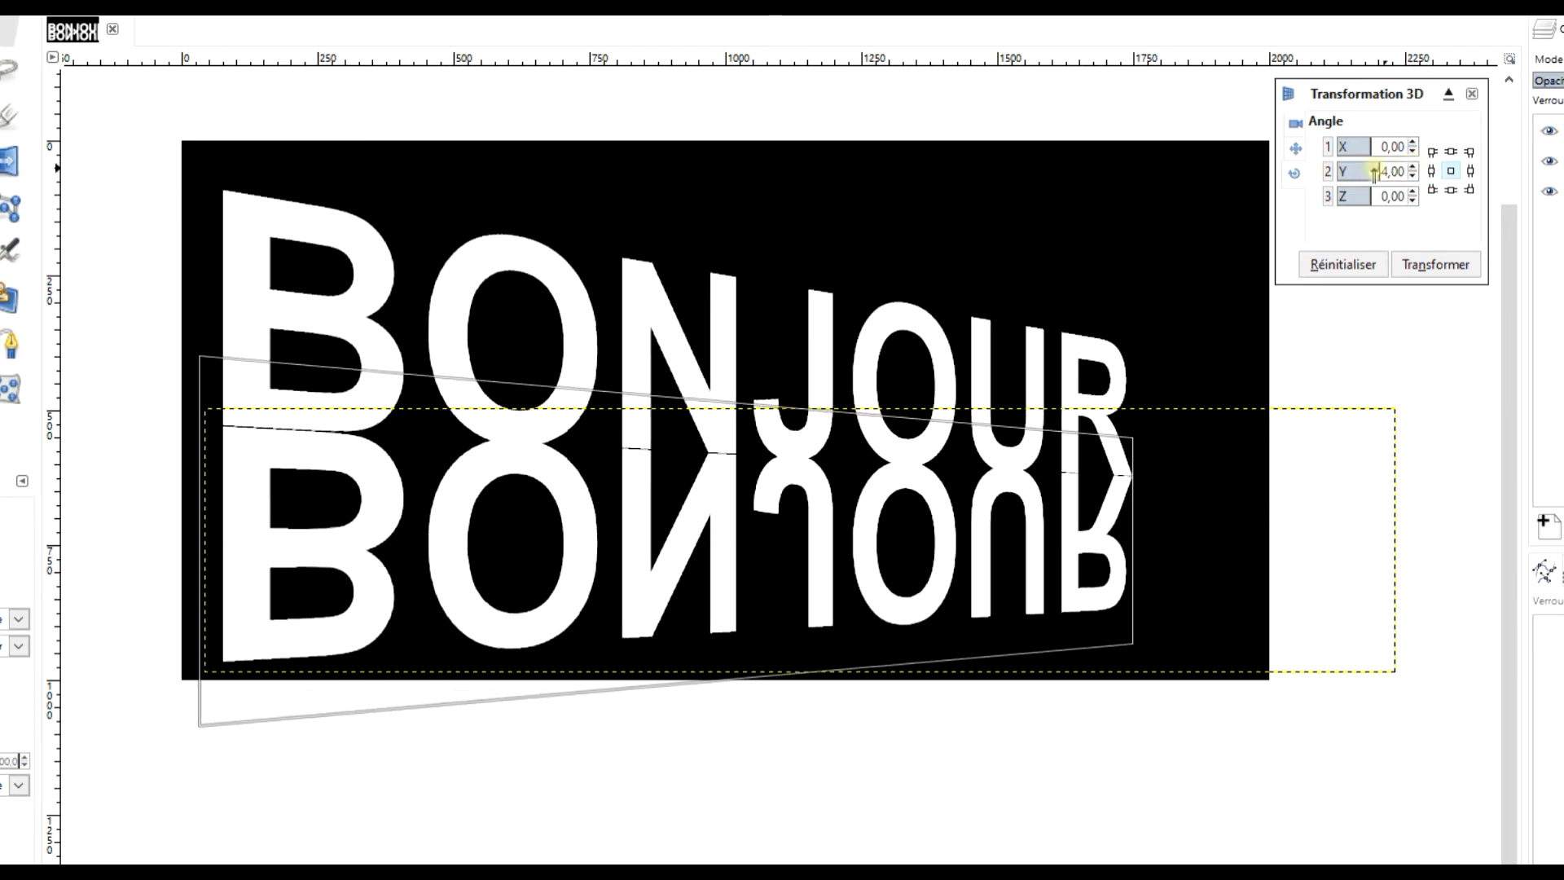
Step: Offset the 3D-transformed text by 318 px in Y and 1002 px in Z, and apply the transformation
left_click(1295, 148)
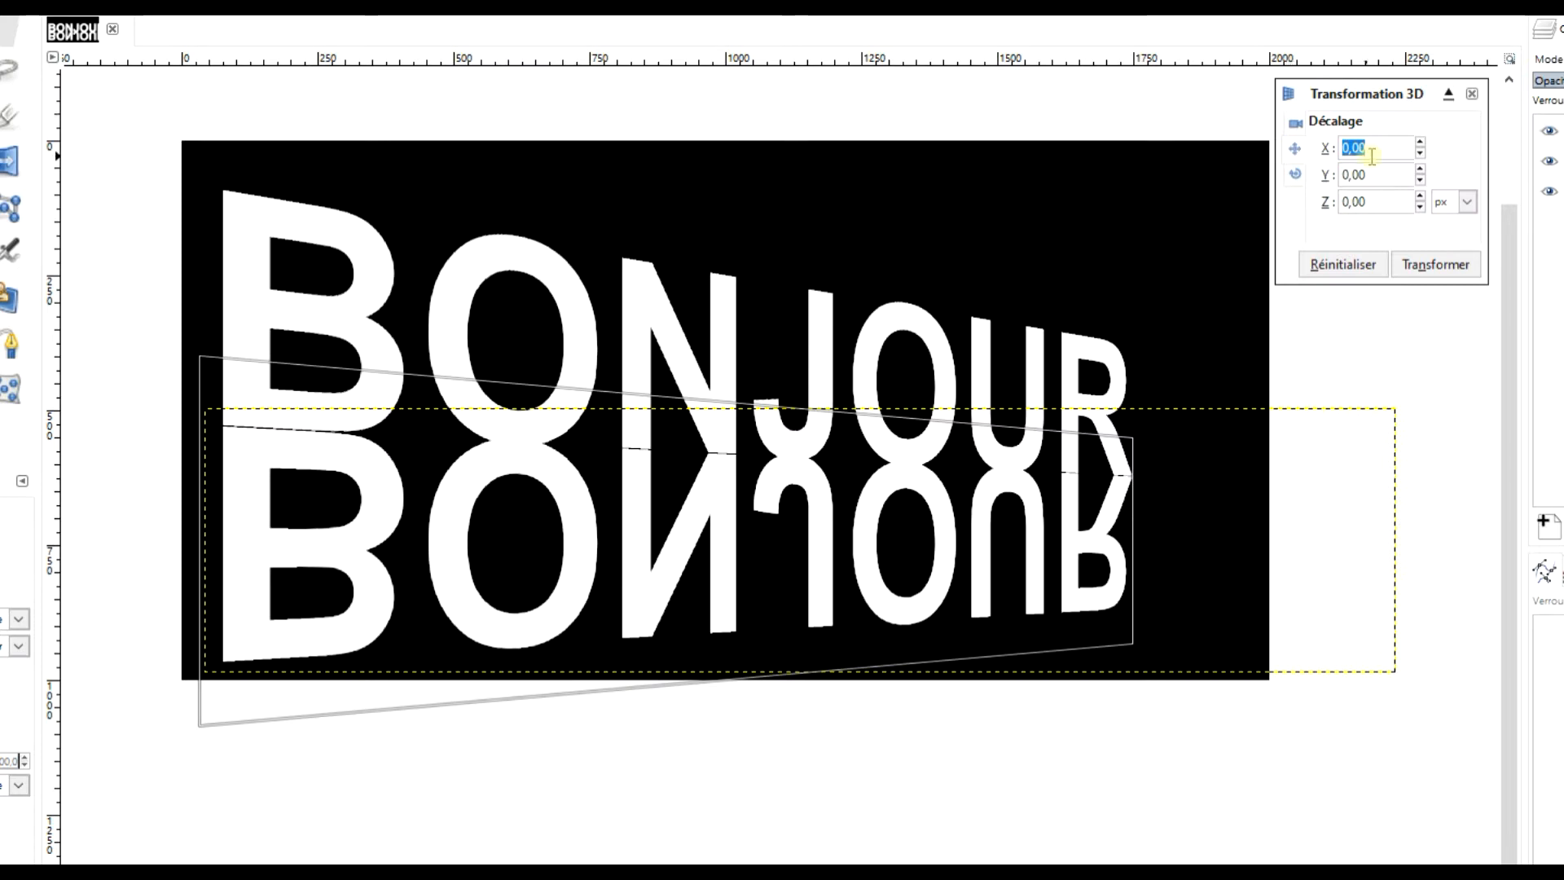
left_click(1420, 182)
left_click(1420, 181)
left_click(1420, 182)
left_click(1420, 180)
left_click(1419, 172)
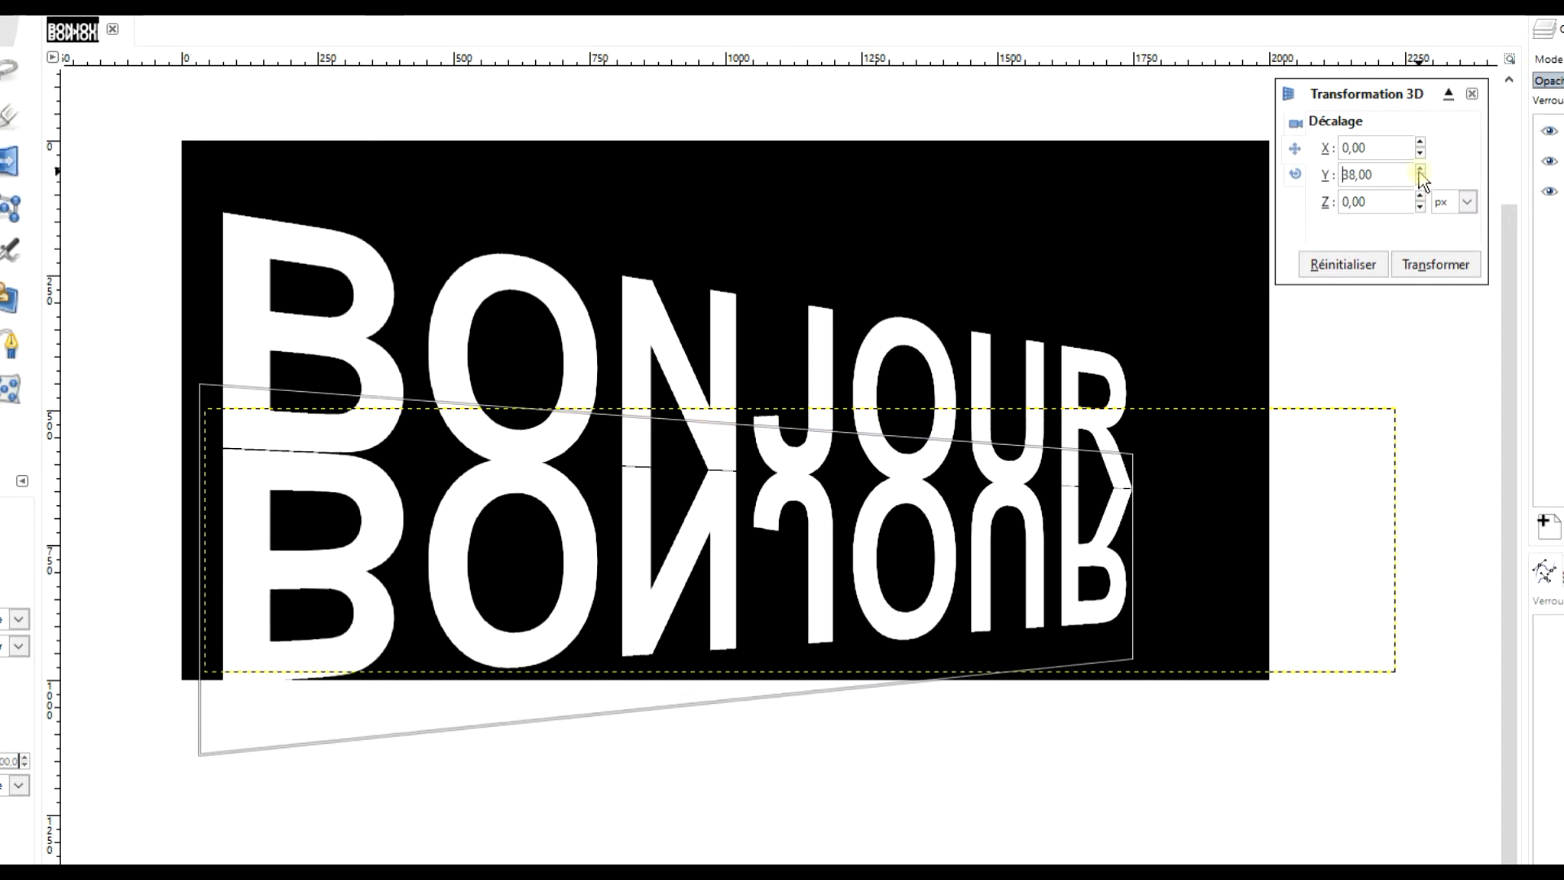
left_click_drag(1420, 173, 1420, 173)
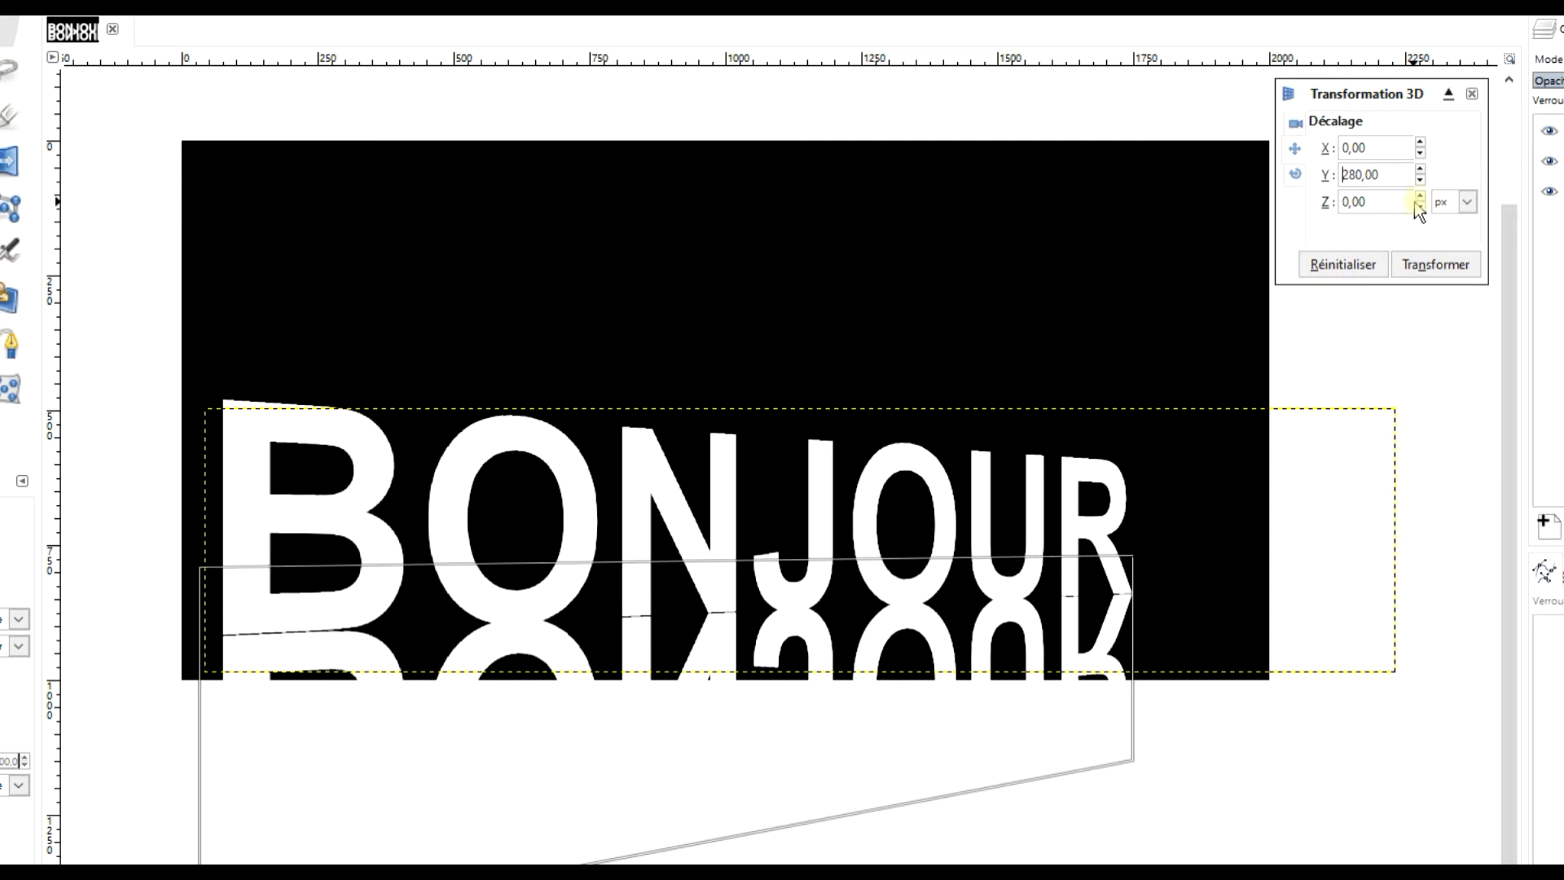
left_click_drag(1420, 204, 1420, 197)
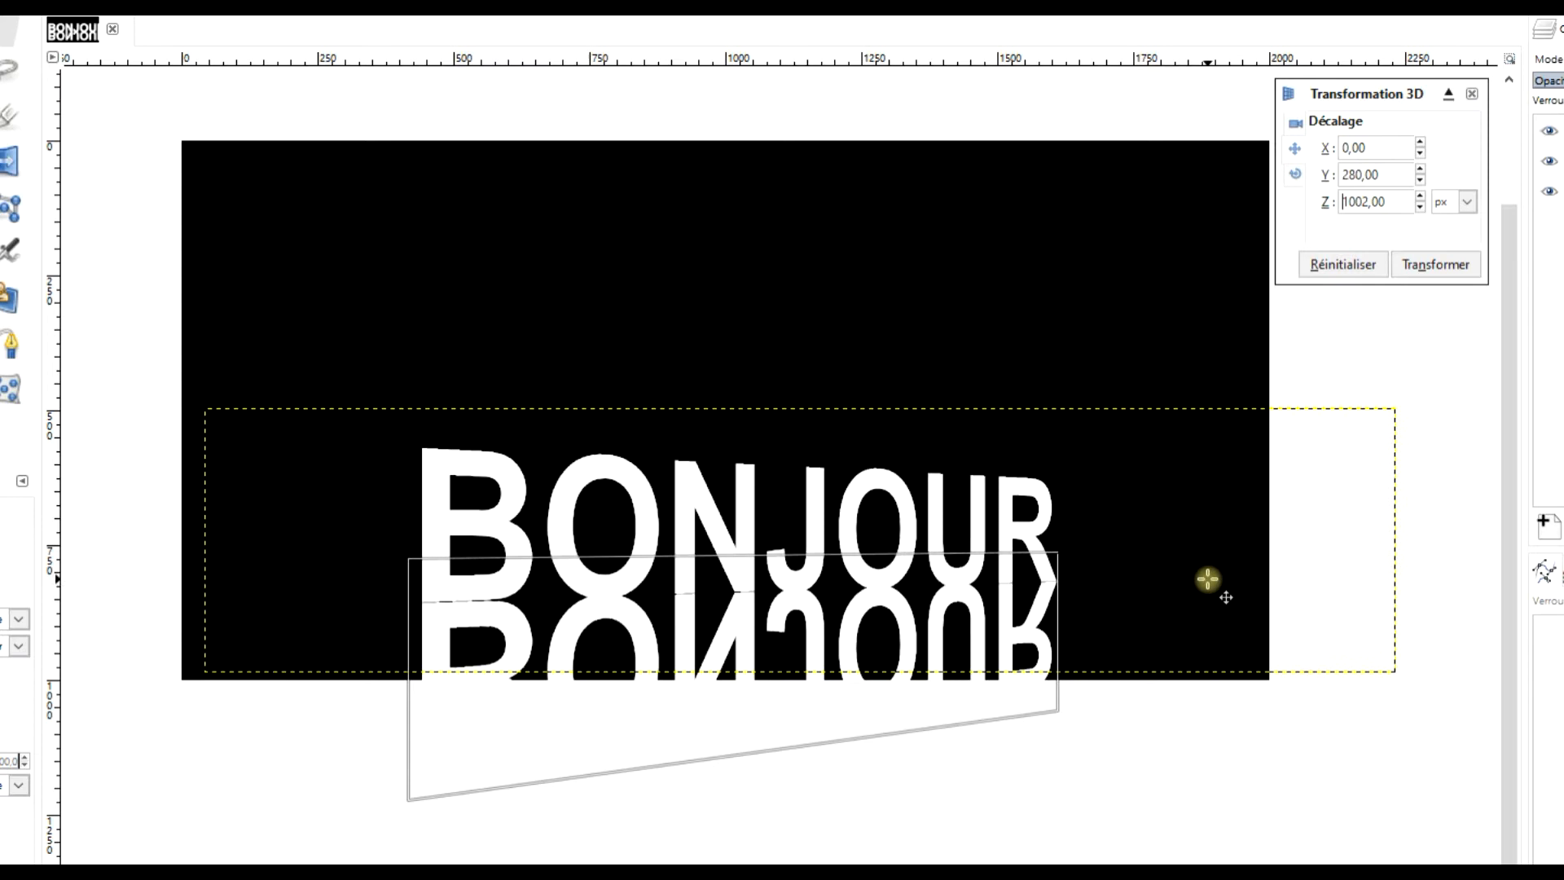
left_click_drag(1420, 169, 1409, 168)
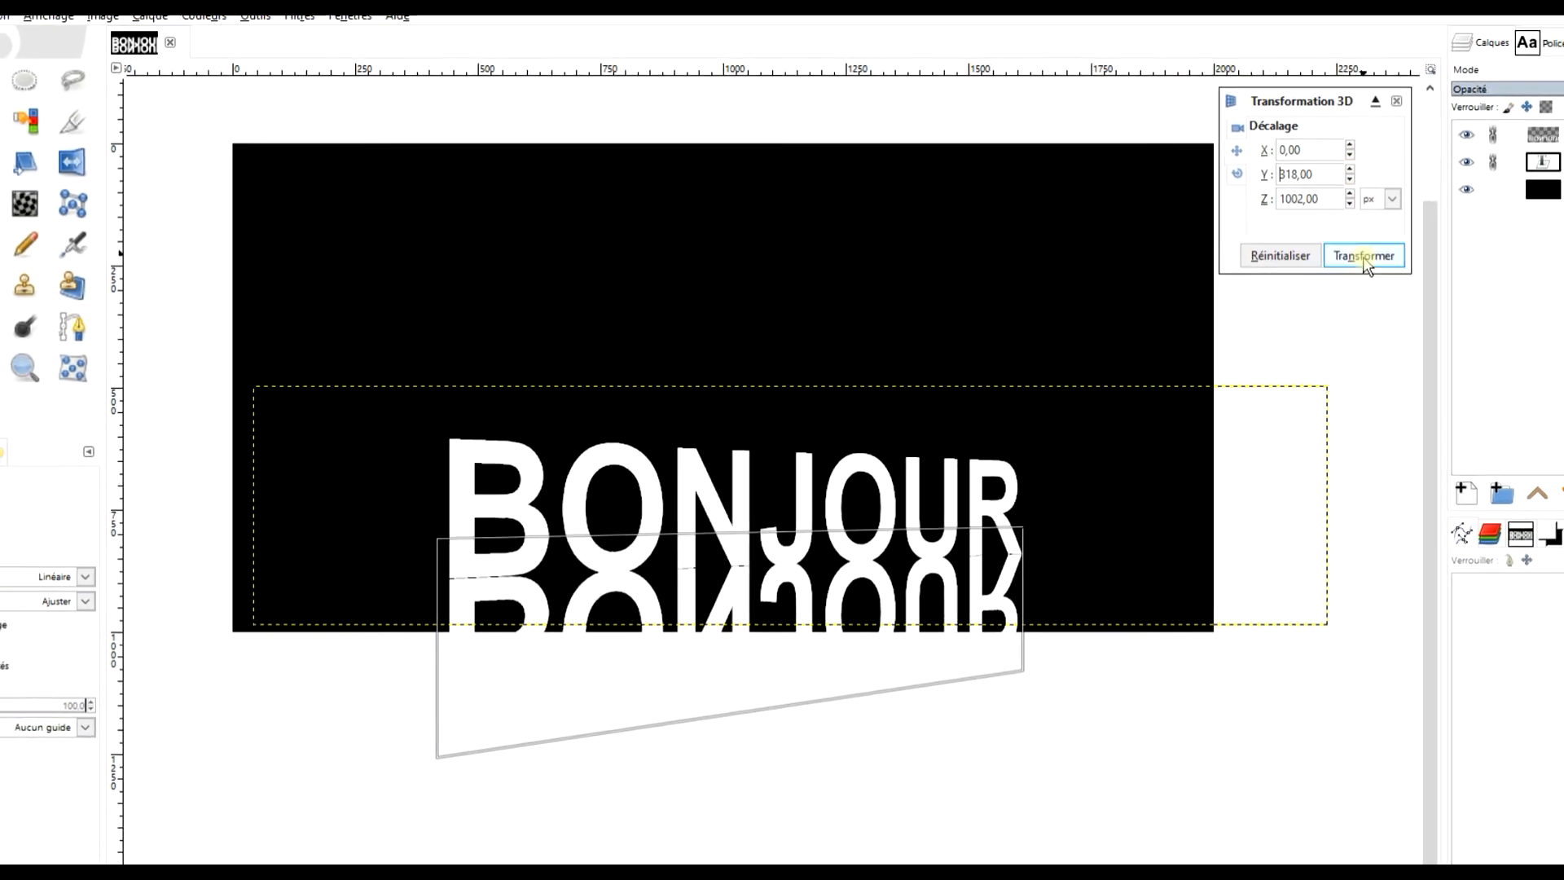
left_click(1363, 256)
Step: Scale the linked text layers proportionally to 1860 x 736 px and reposition them to fill the black background
key("shift+s")
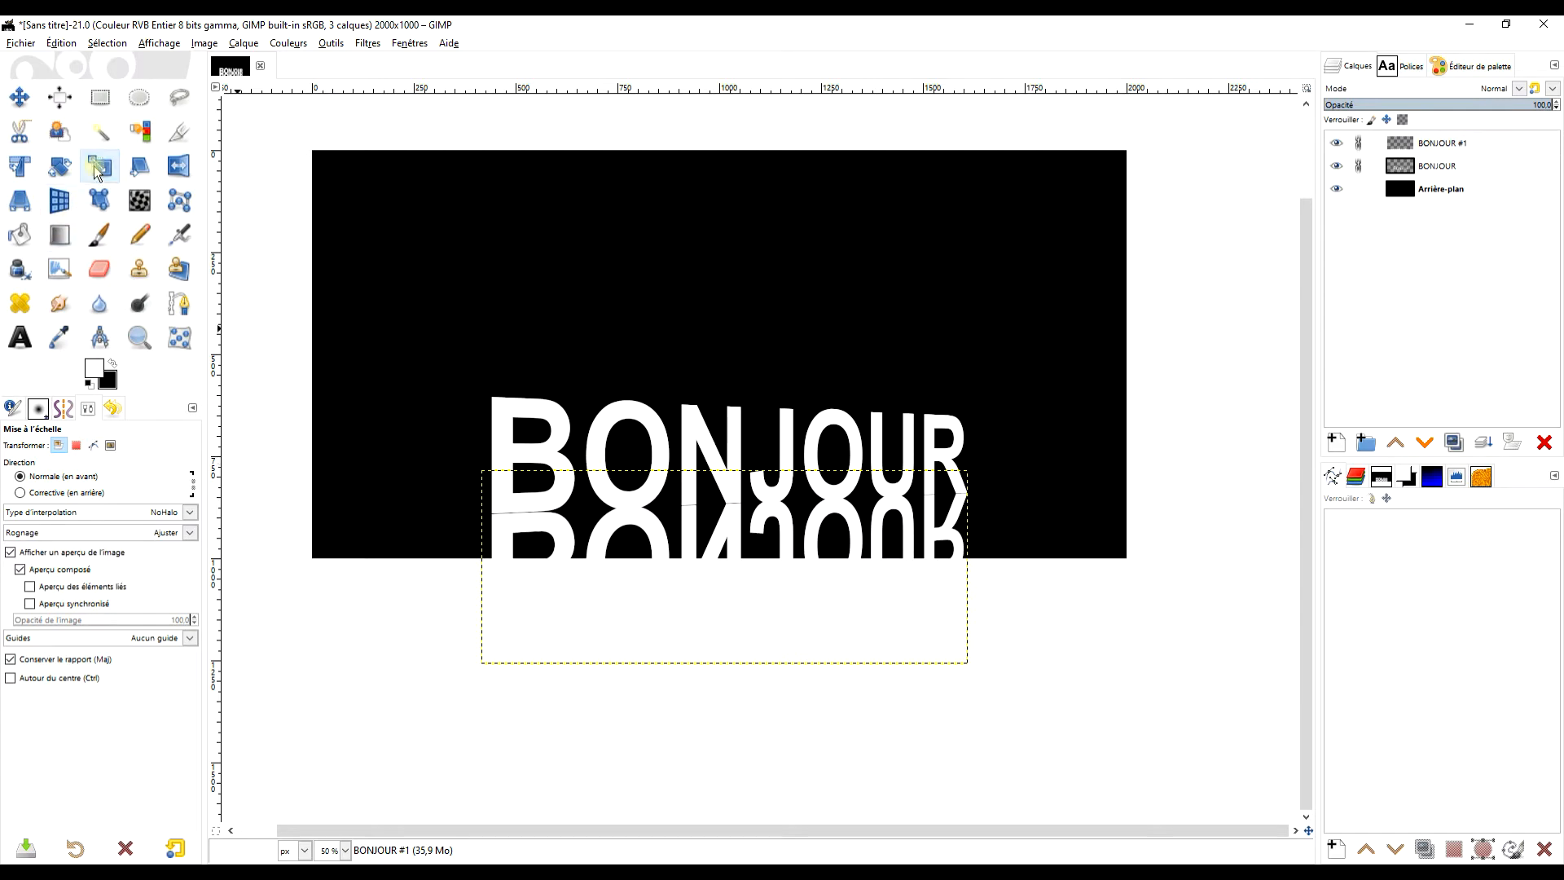
left_click(655, 476)
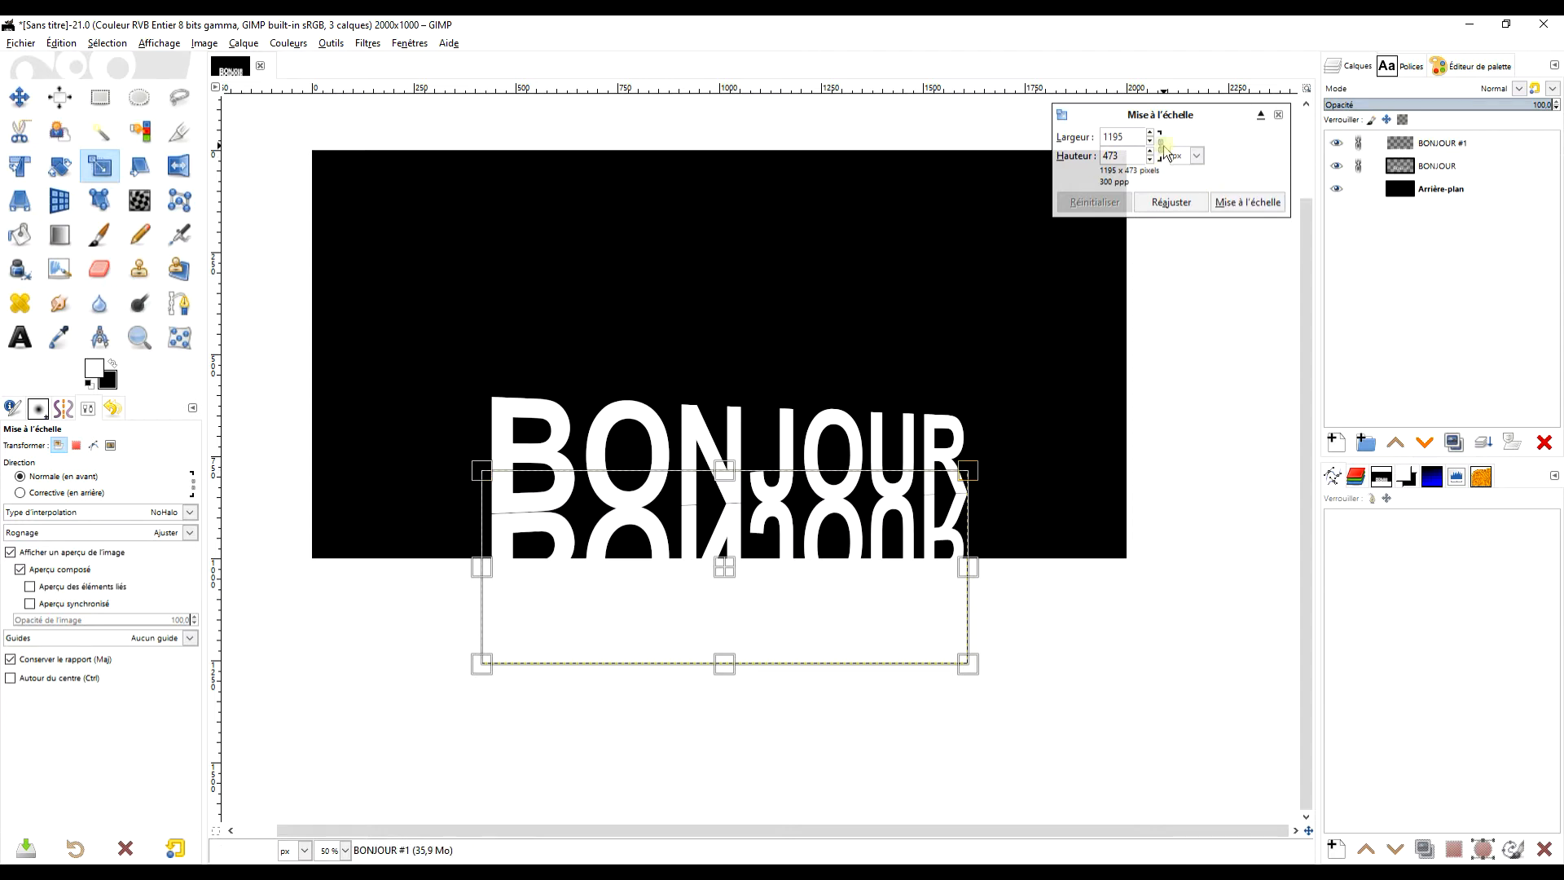
left_click_drag(968, 470, 1219, 304)
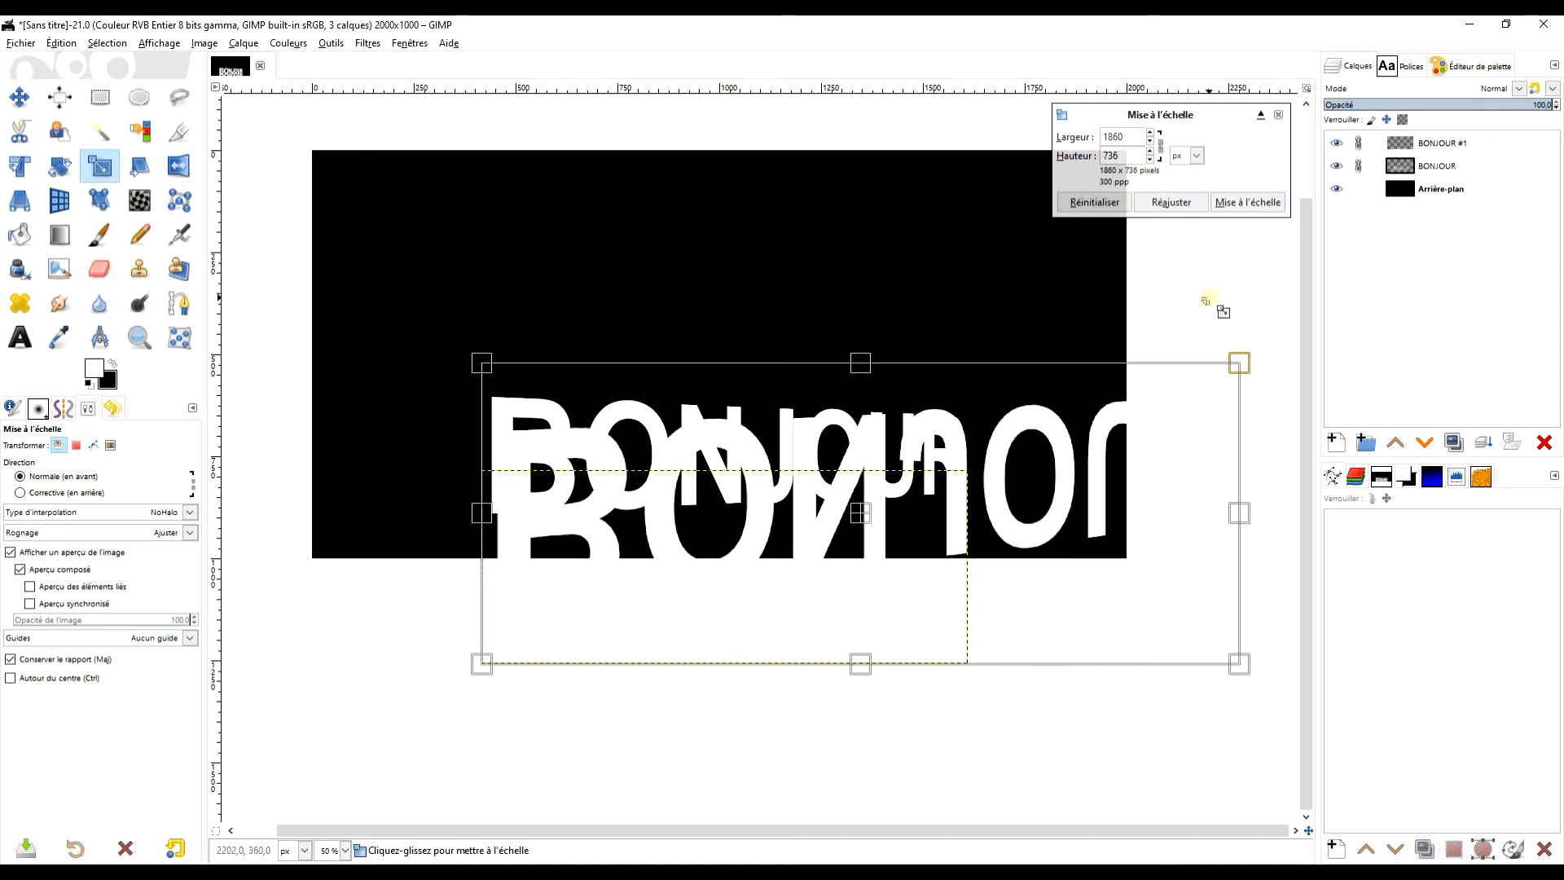
left_click_drag(870, 529, 718, 472)
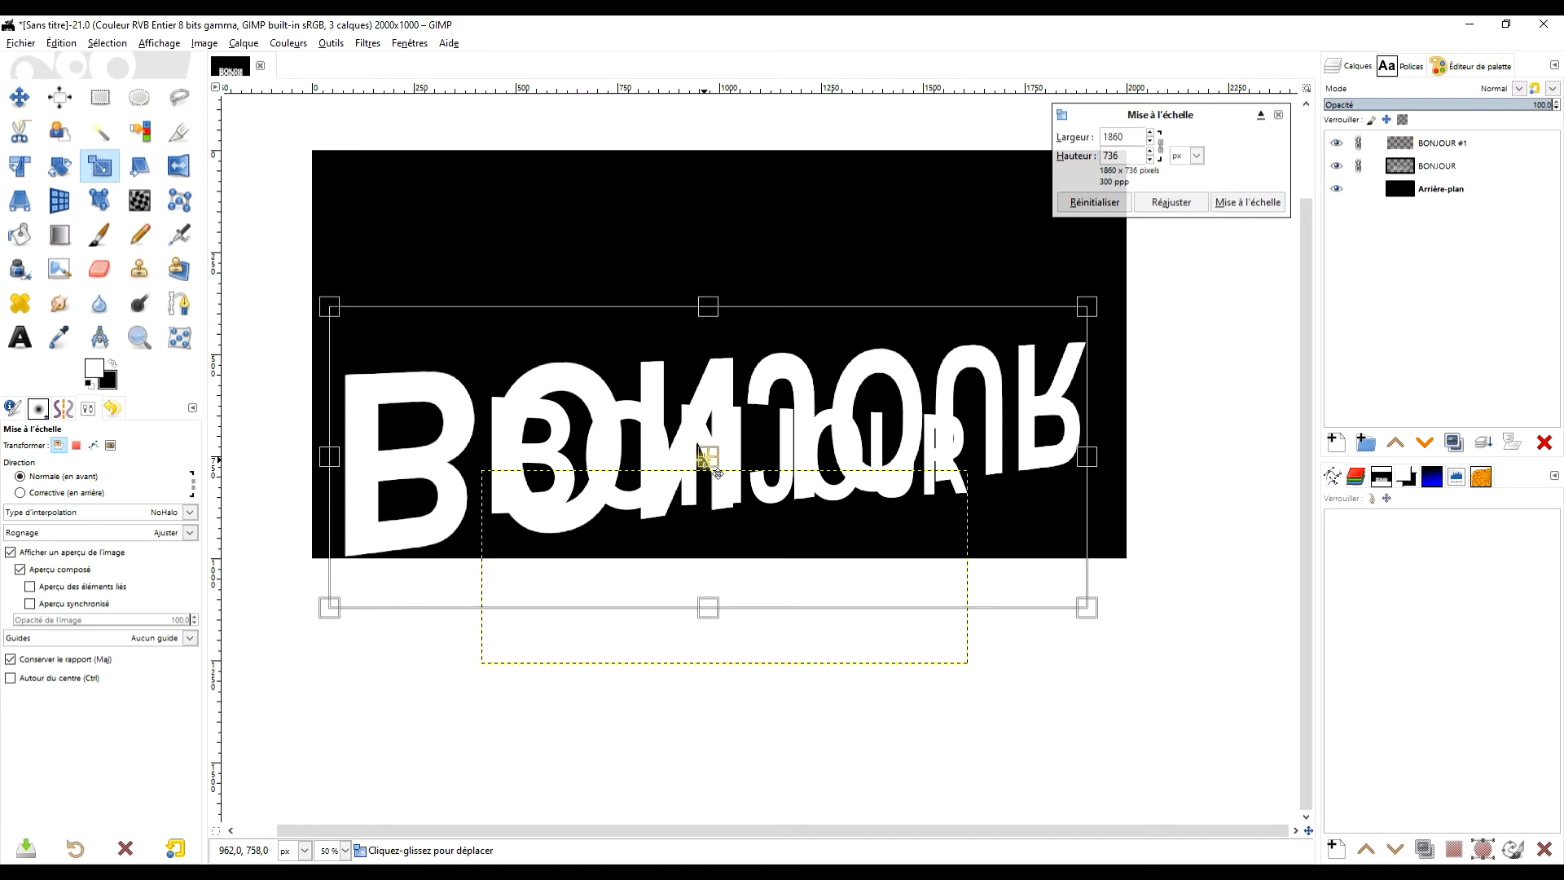
left_click(1249, 203)
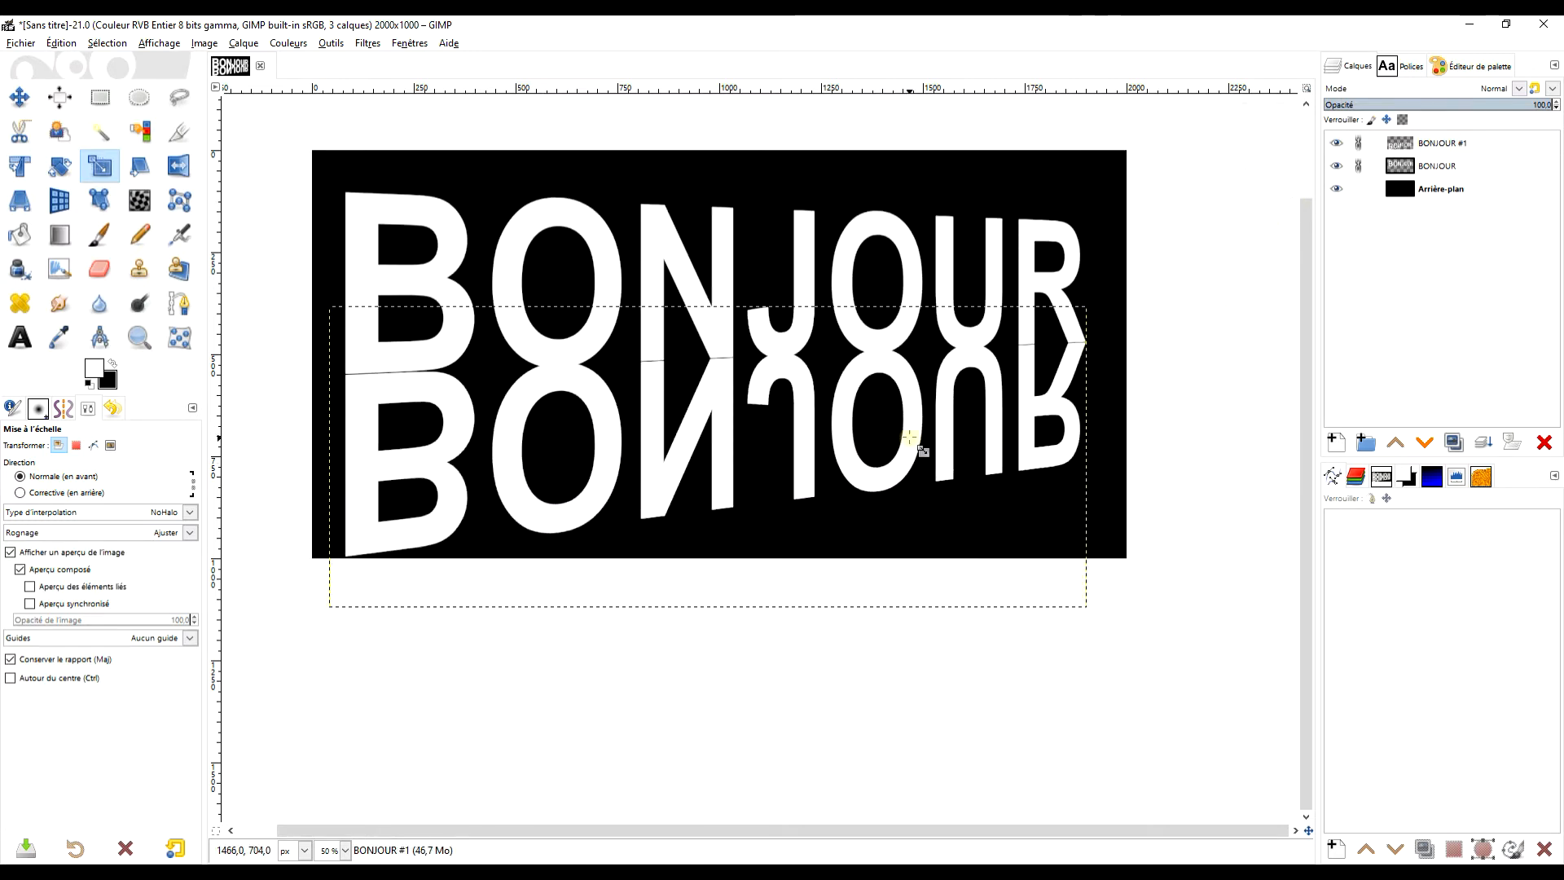
key("m")
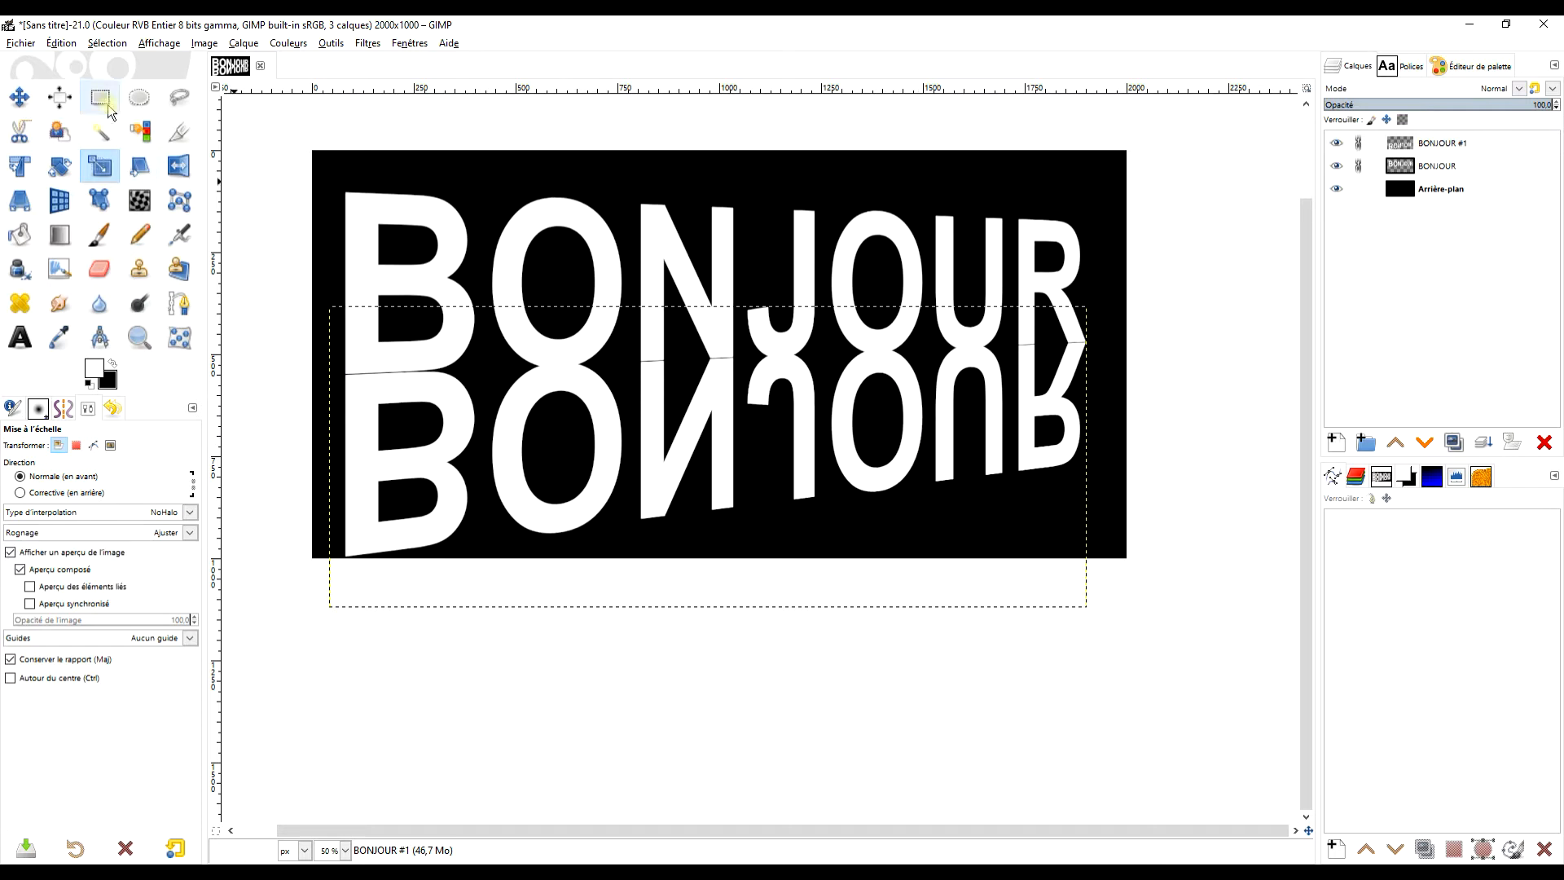
left_click_drag(649, 278, 660, 265)
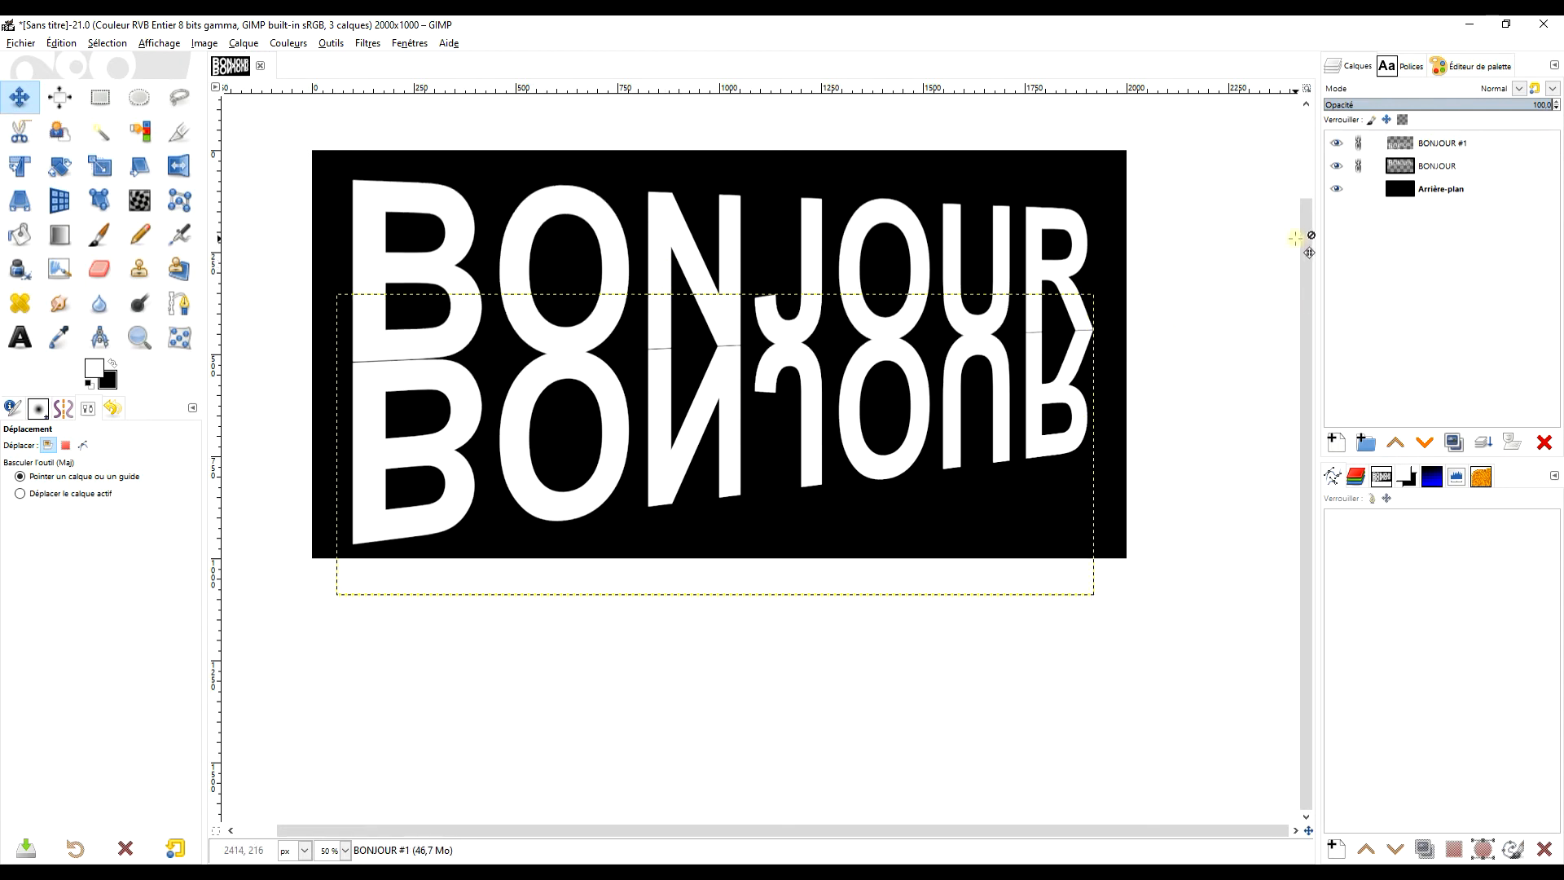
Step: Unlink the two text layers, name them BONJOUR and OMBRE, and convert the BONJOUR layer's alpha to a selection
left_click(1365, 144)
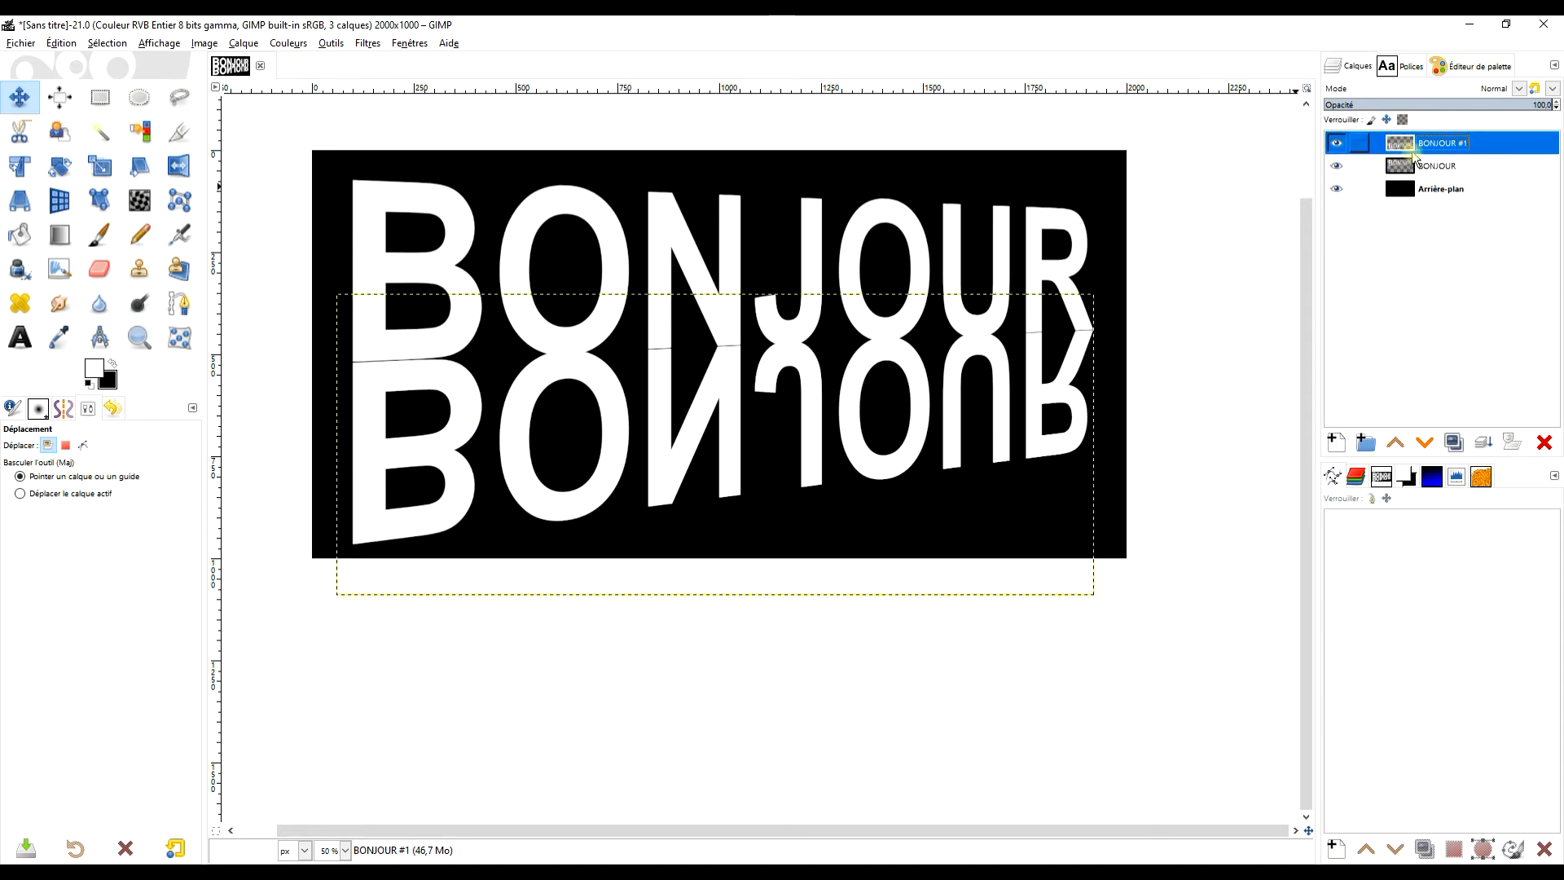
right_click(1398, 145)
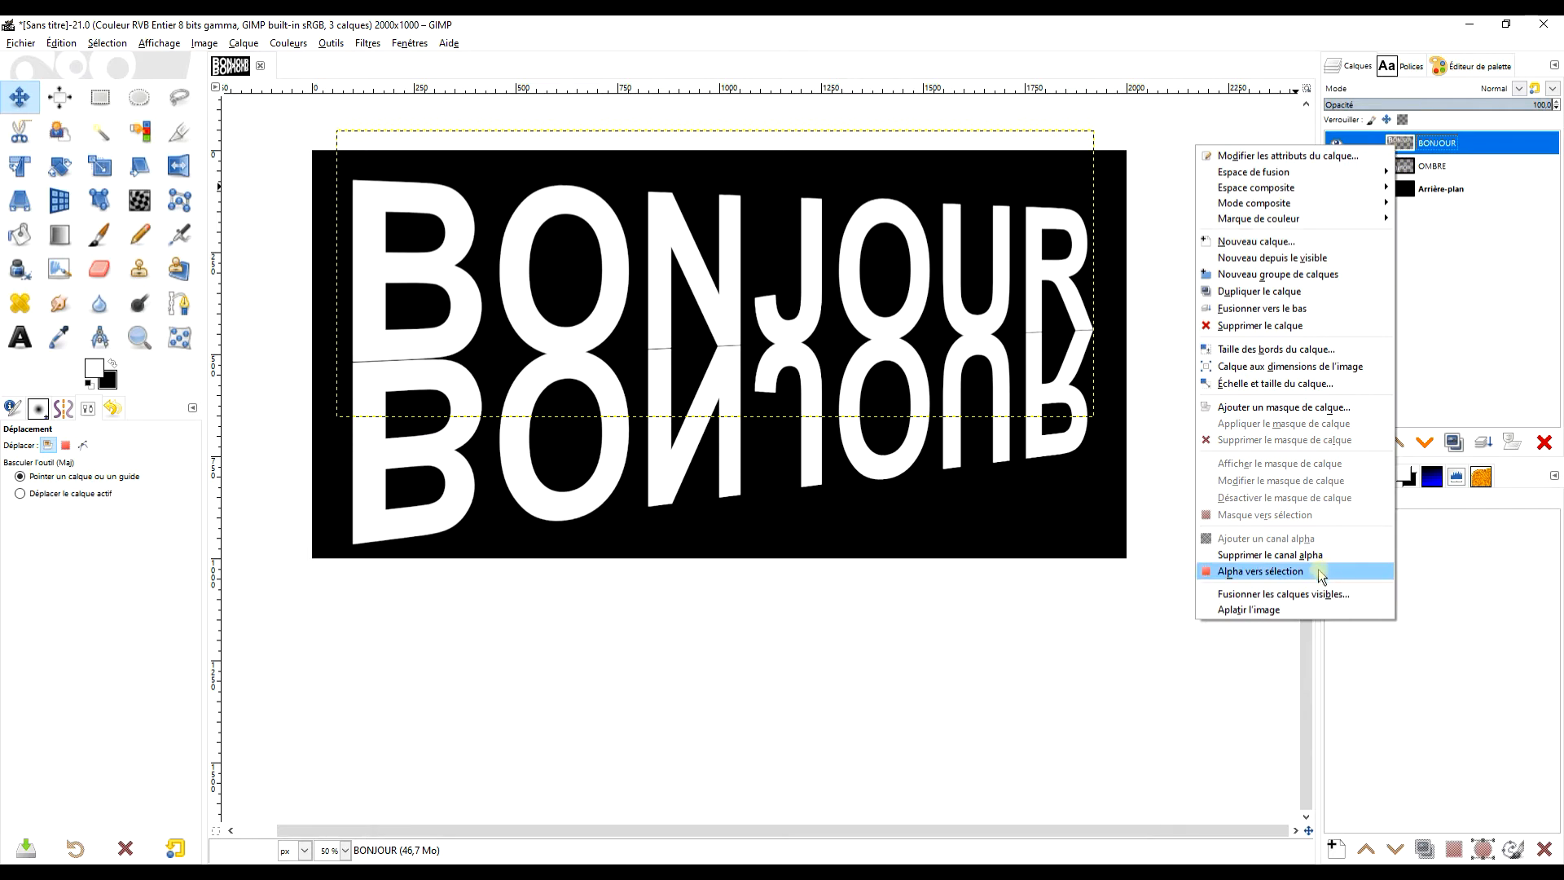
left_click(1321, 572)
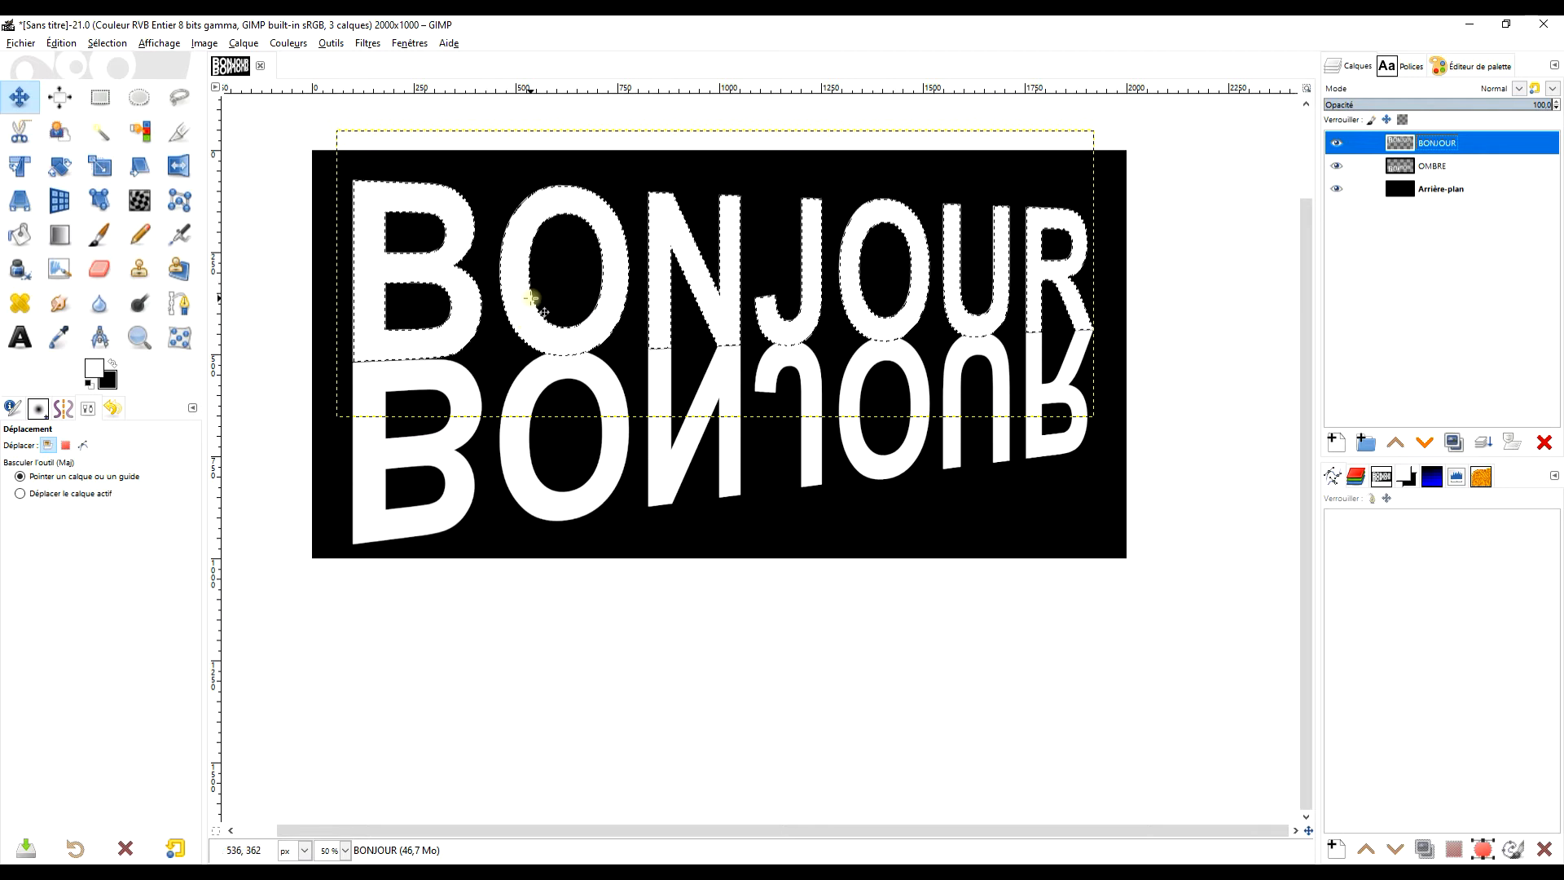
Step: Fill the selected BONJOUR letters with a PP vers AP (RVB) gradient shaped Suivant la forme (sphérique), about 1050 px long and nearly horizontal
left_click(59, 236)
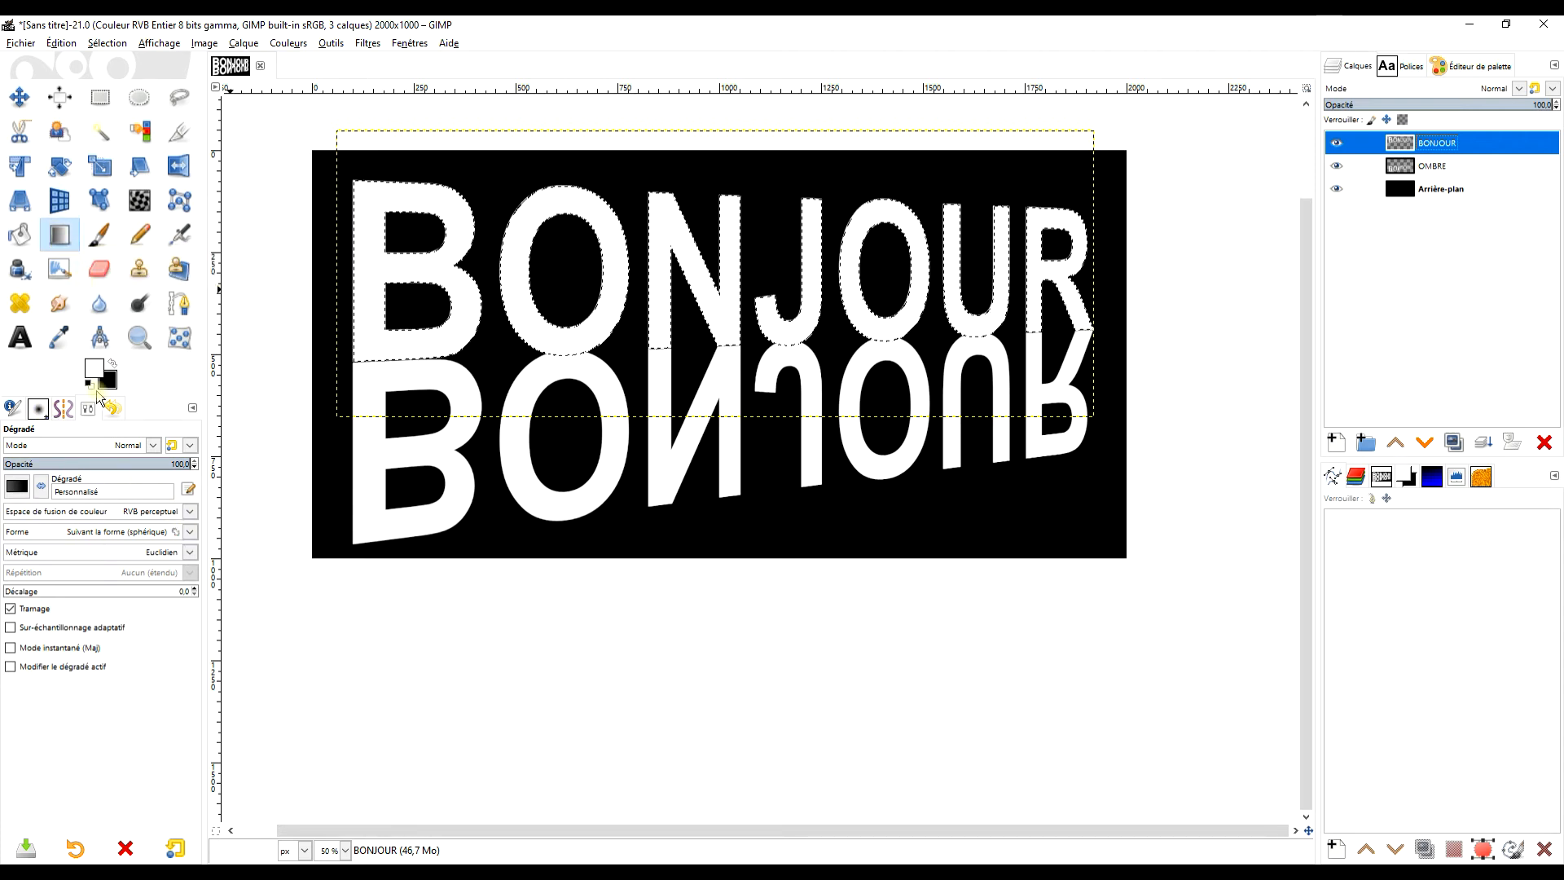
left_click(17, 486)
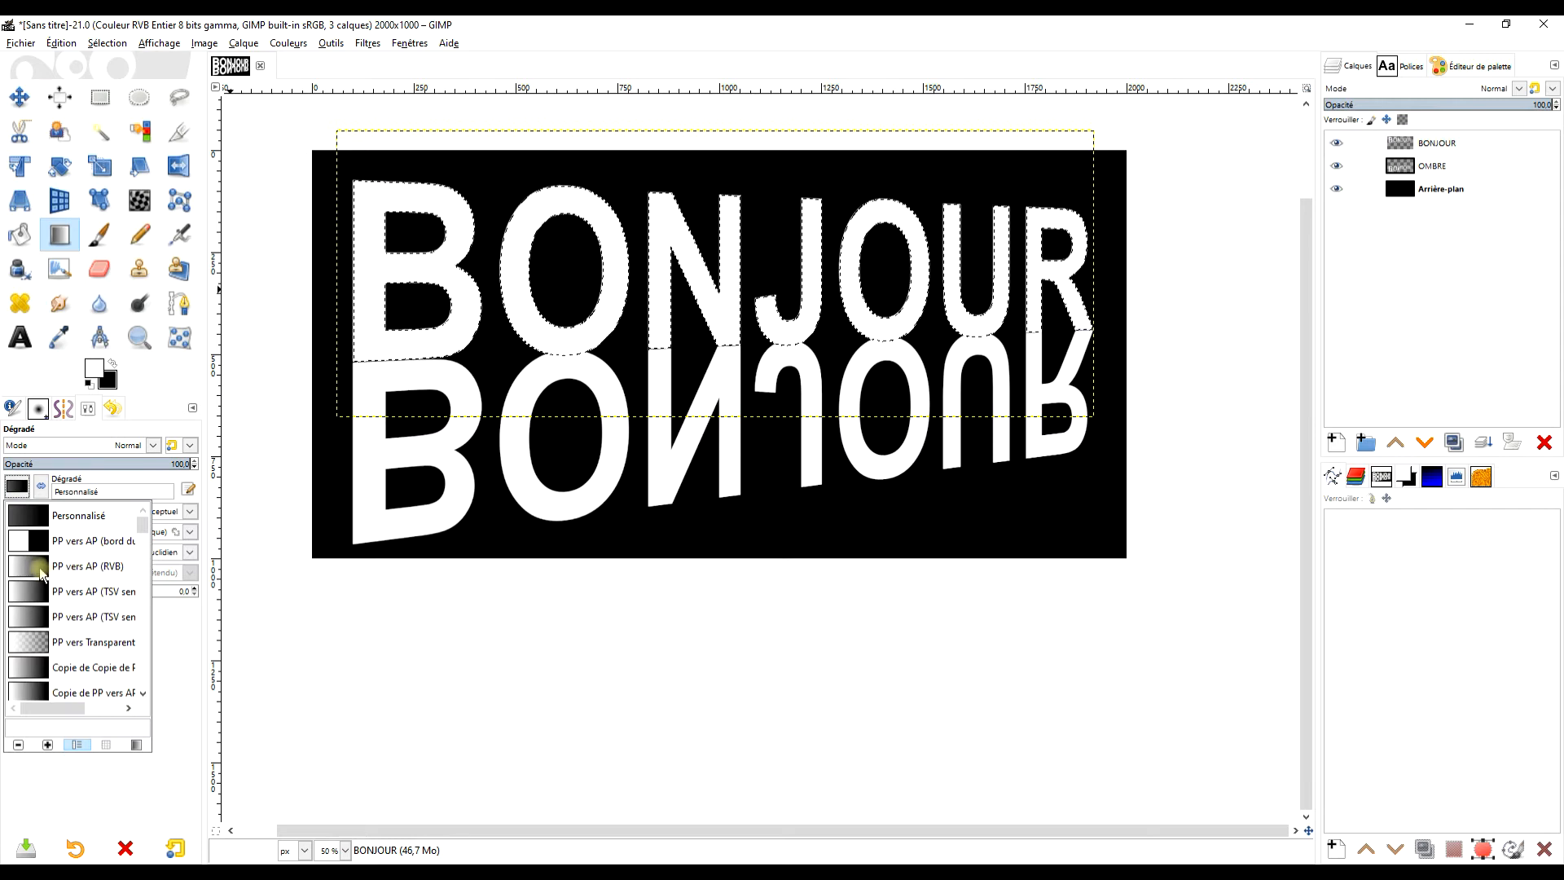
left_click(41, 568)
left_click(189, 533)
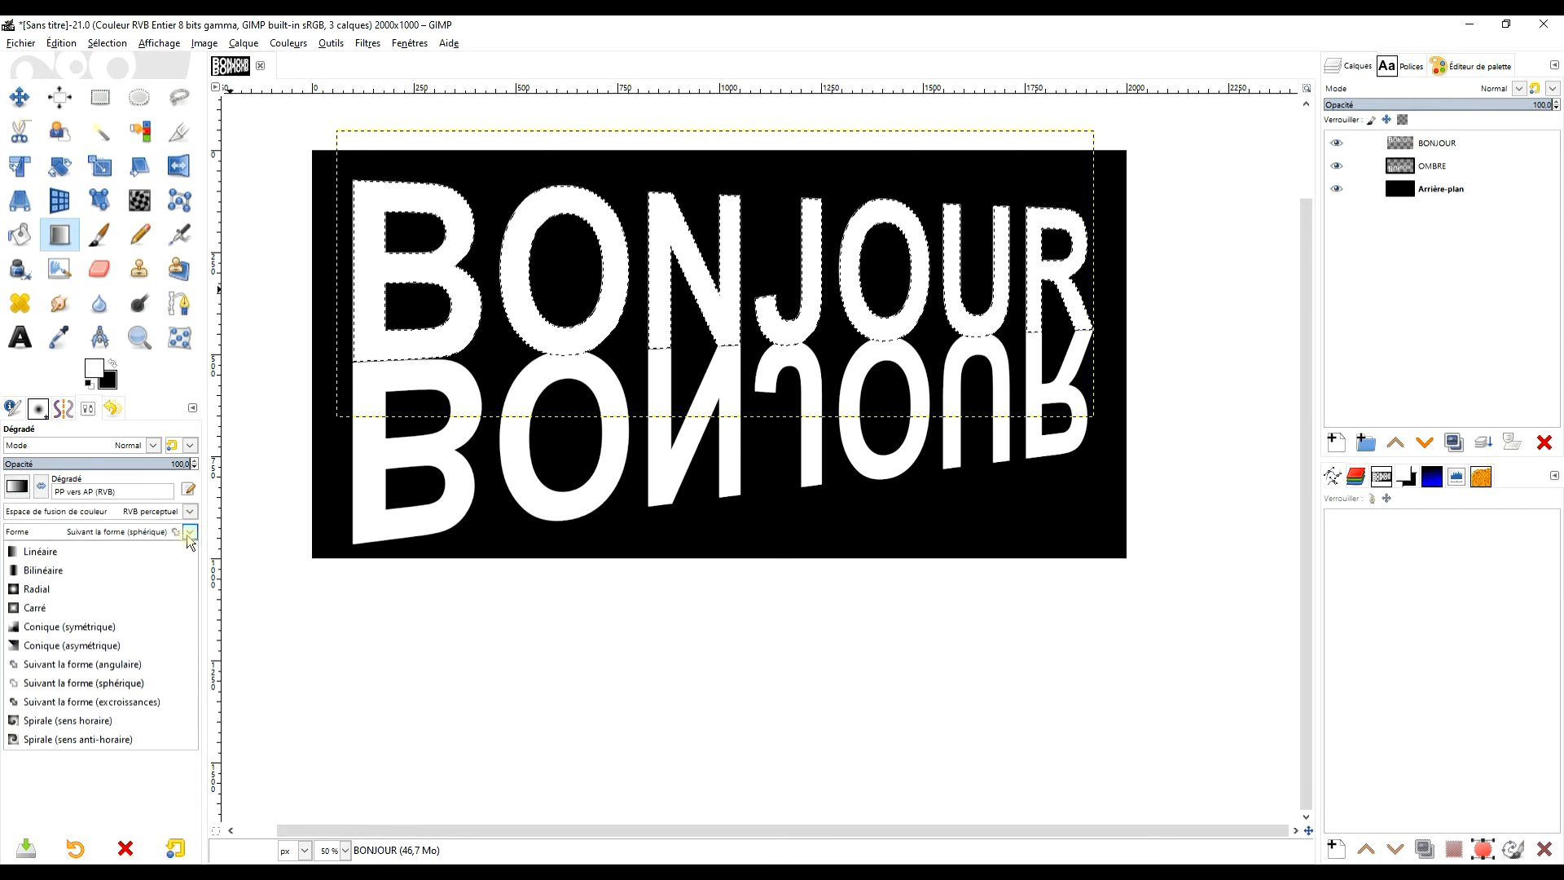
left_click(131, 685)
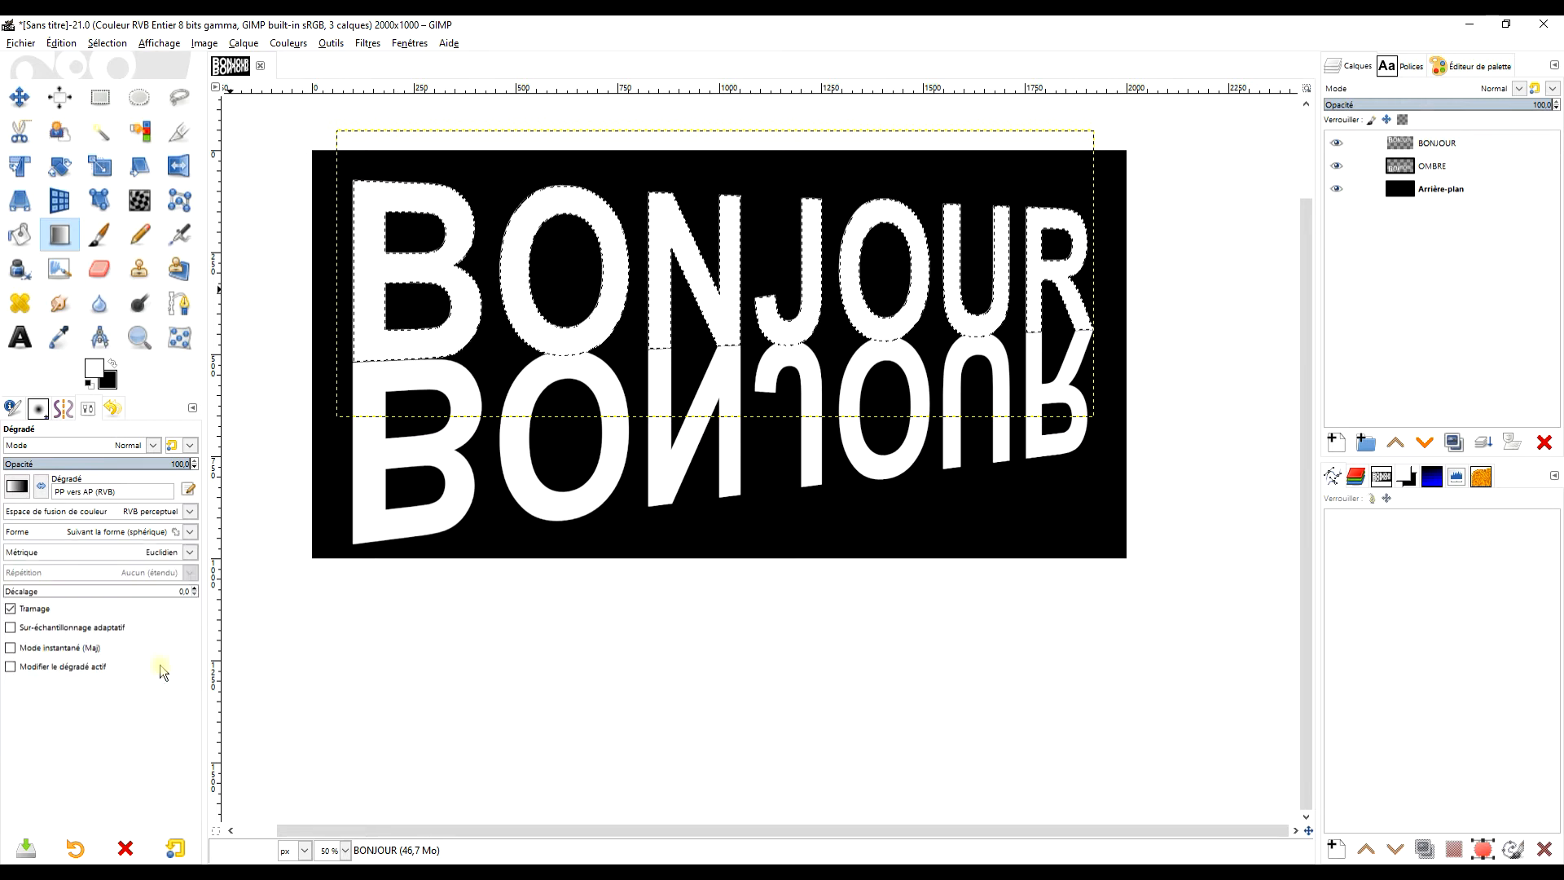
left_click_drag(502, 269, 927, 267)
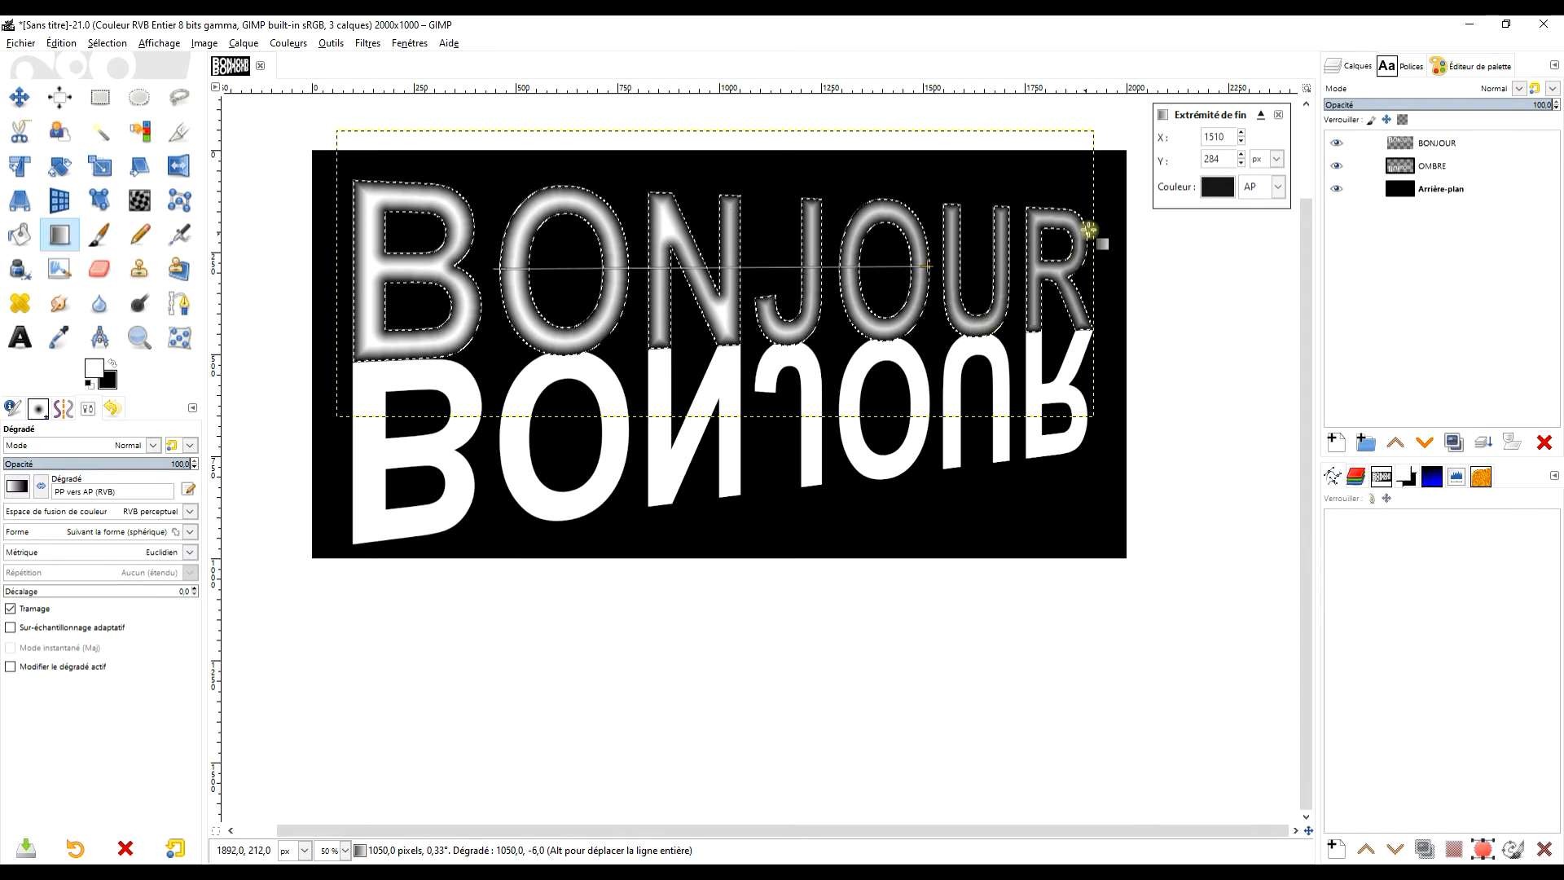
Step: Set the colour of the gradient's start endpoint to dark grey 585858
left_click(503, 269)
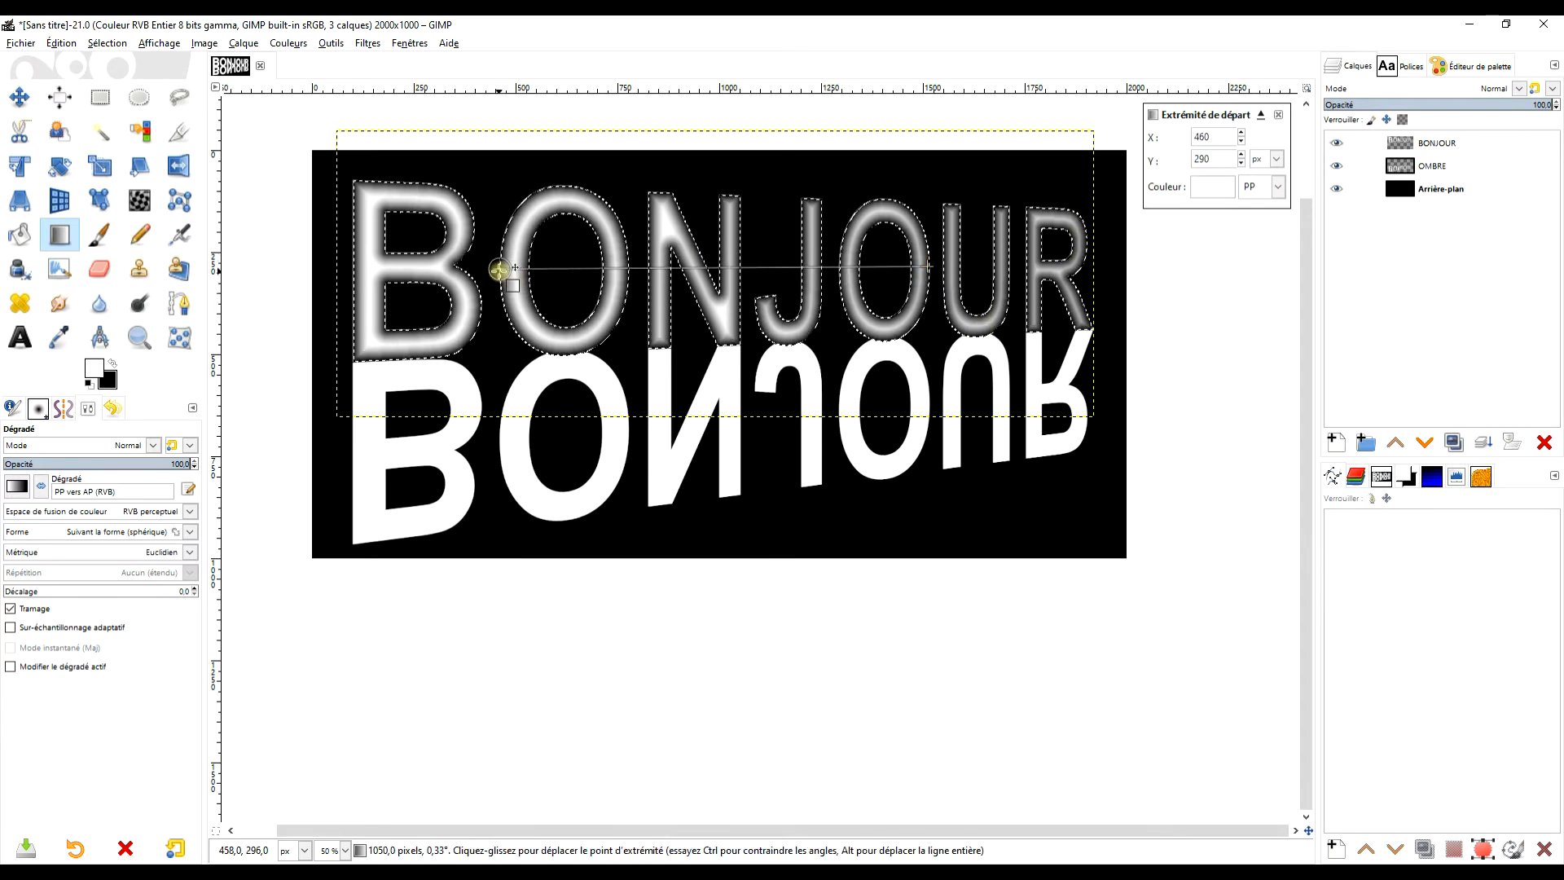
left_click(1224, 188)
left_click_drag(1108, 159, 1059, 214)
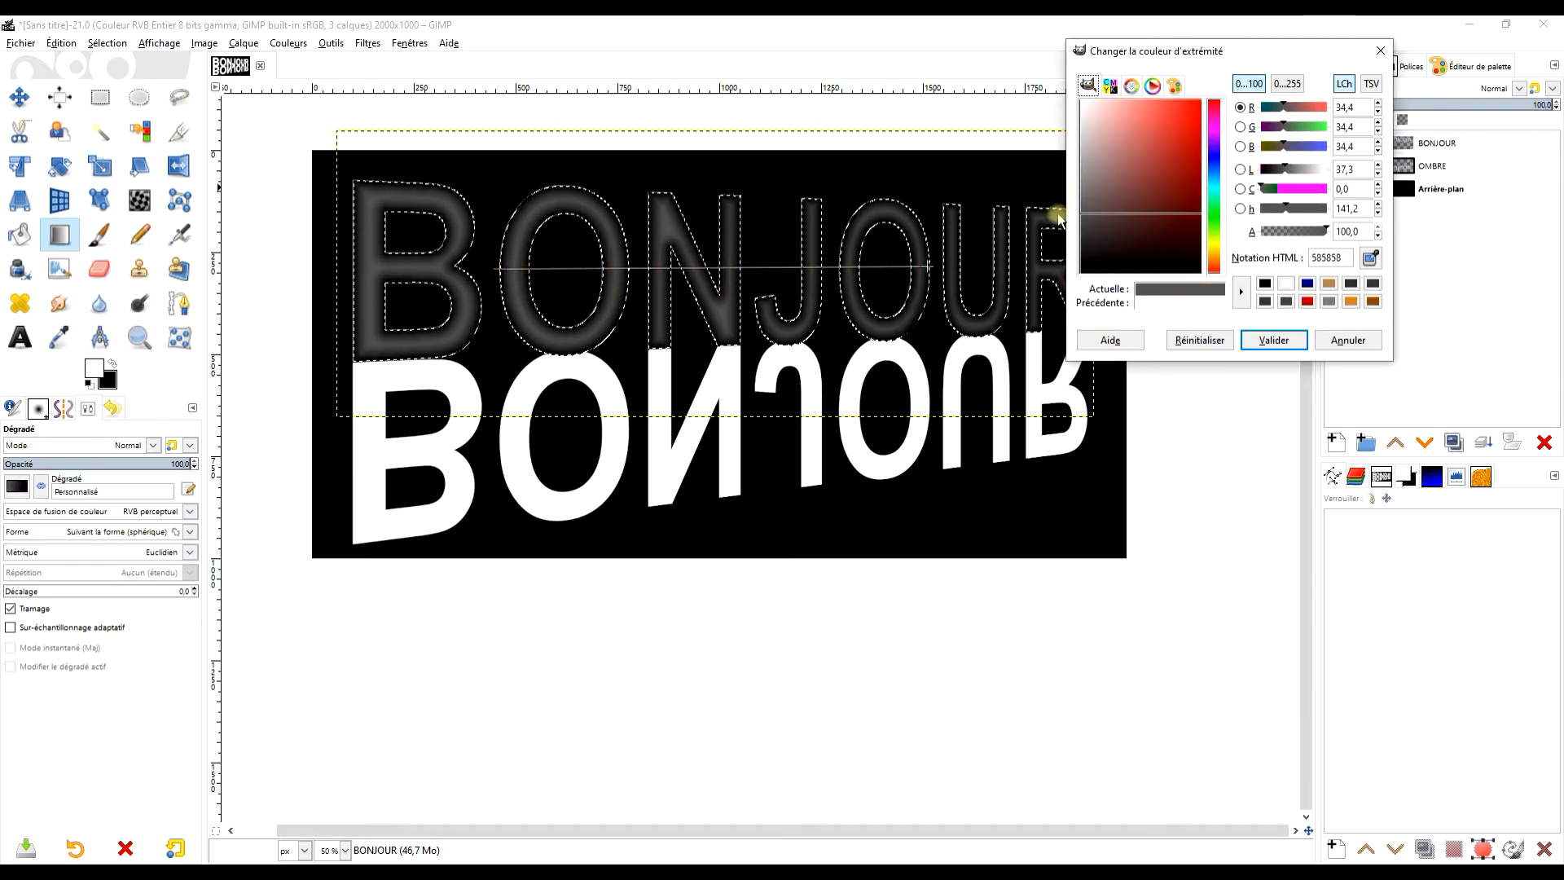
left_click(1279, 340)
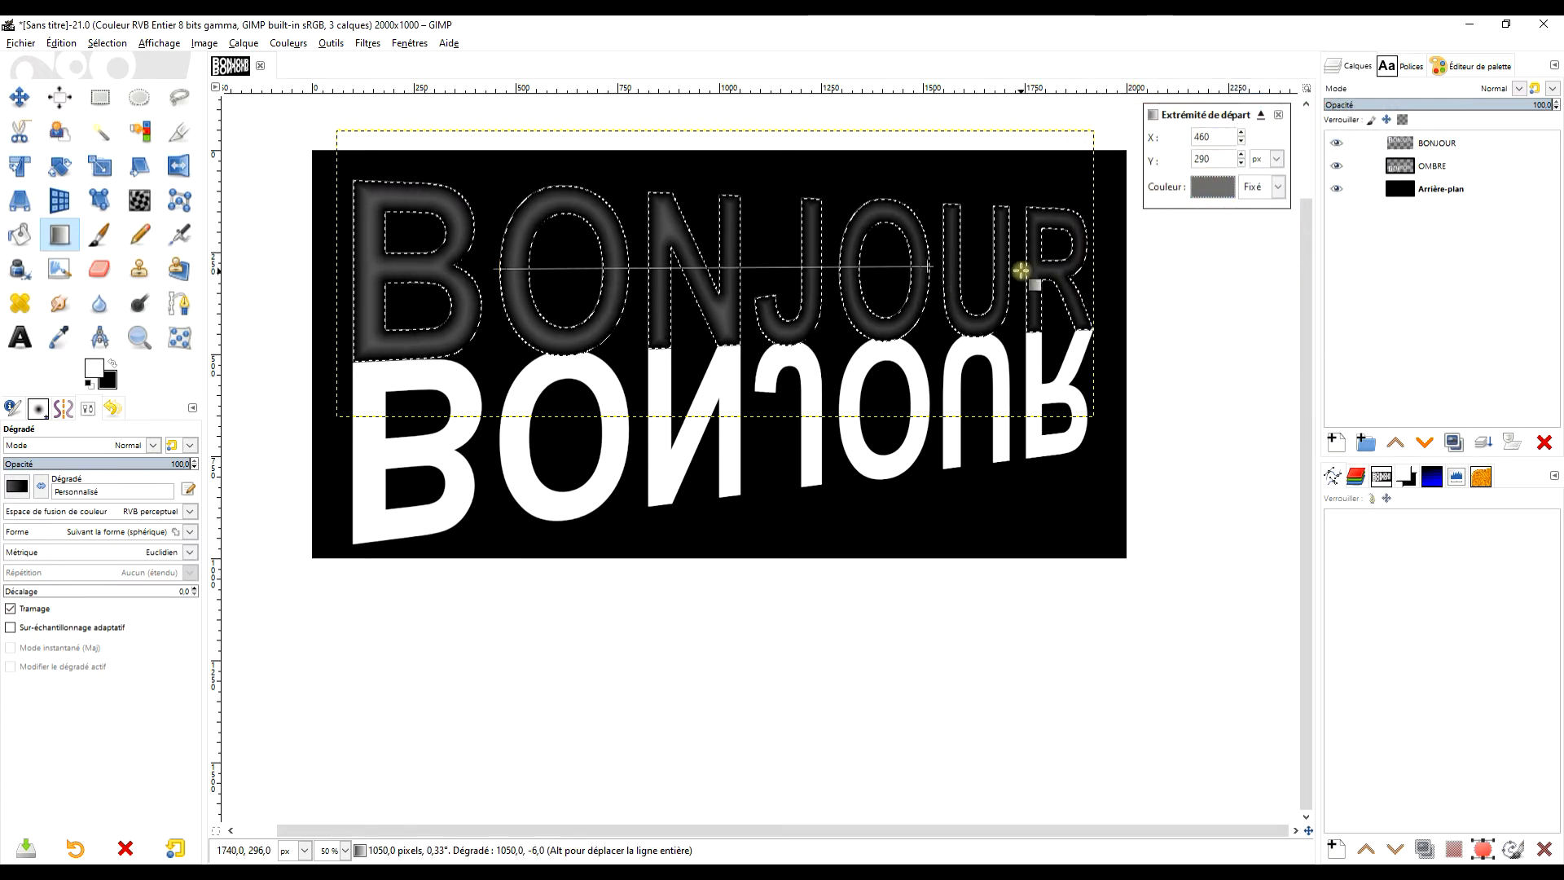
Step: Set the gradient's end endpoint colour to very dark grey 222222 and apply the gradient
left_click(927, 268)
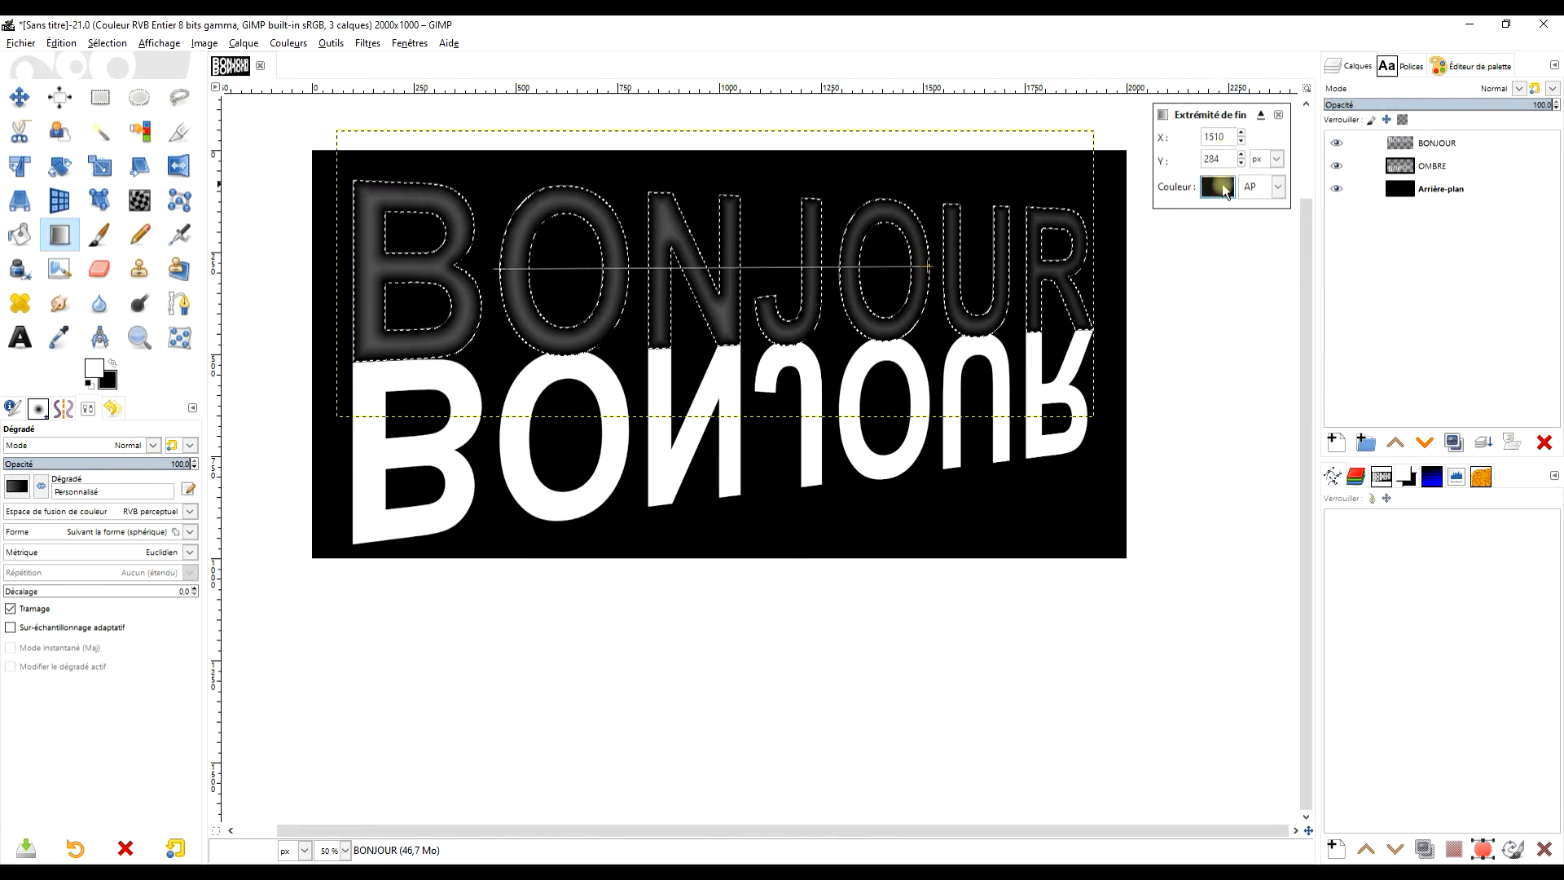
left_click(1226, 193)
left_click_drag(1071, 258, 1066, 253)
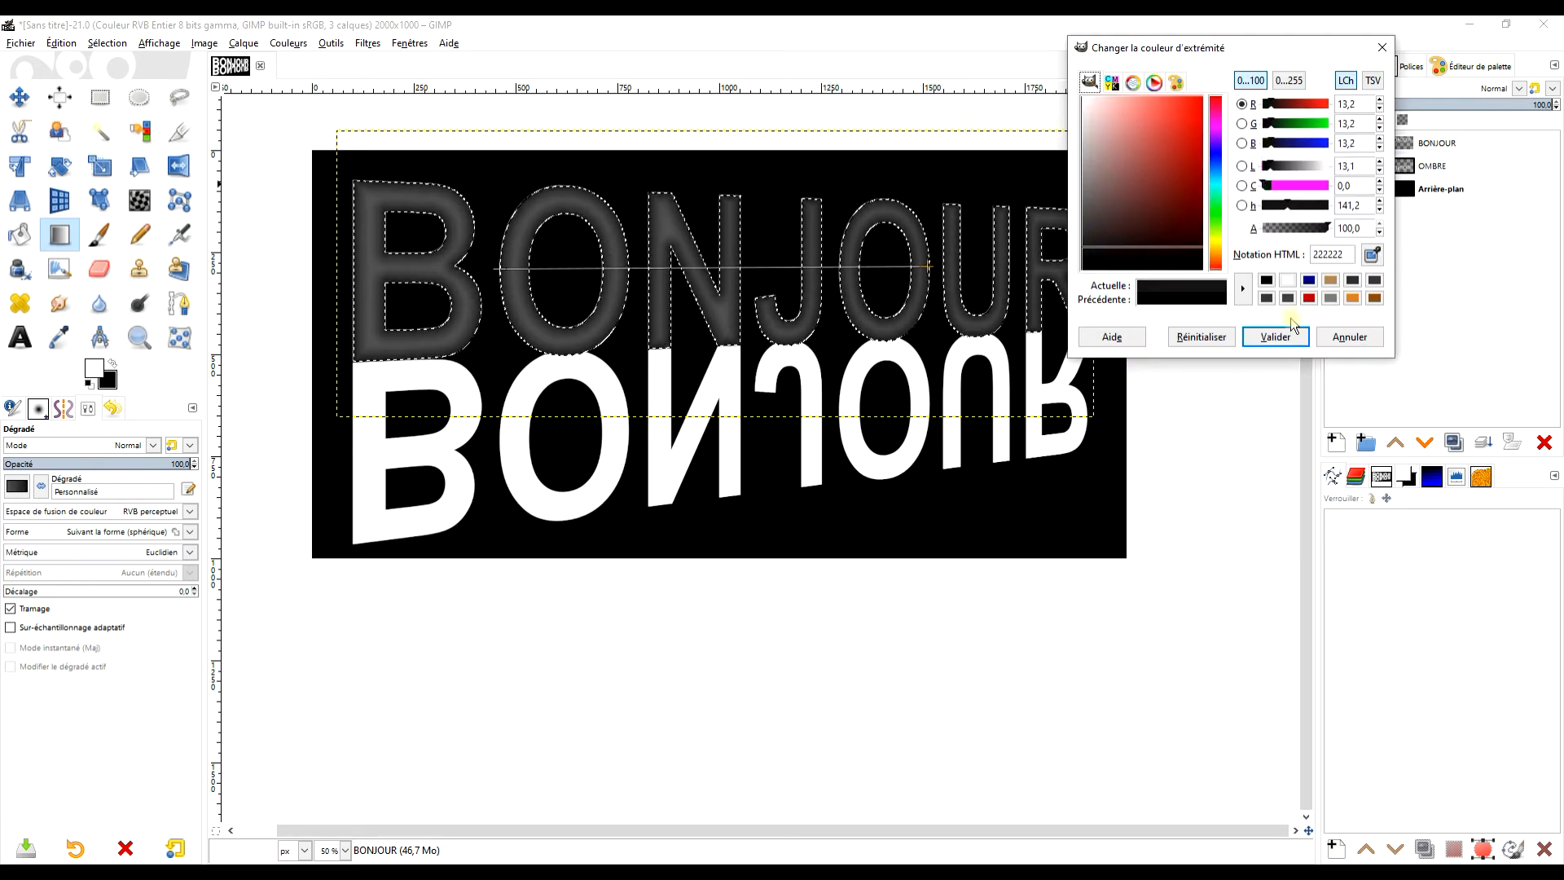
left_click(1276, 337)
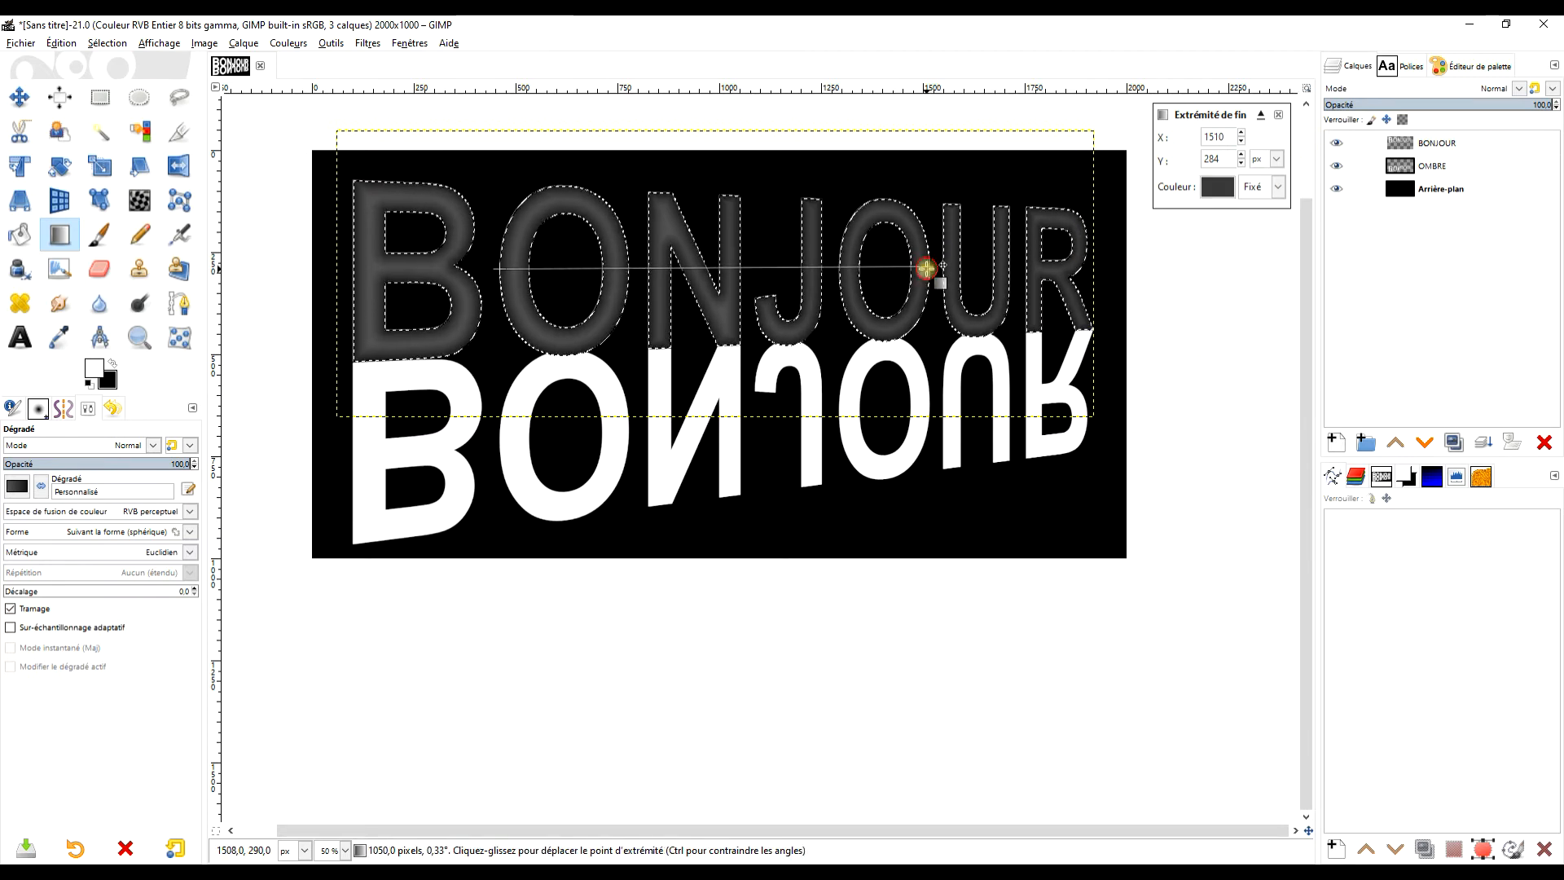
key("Return")
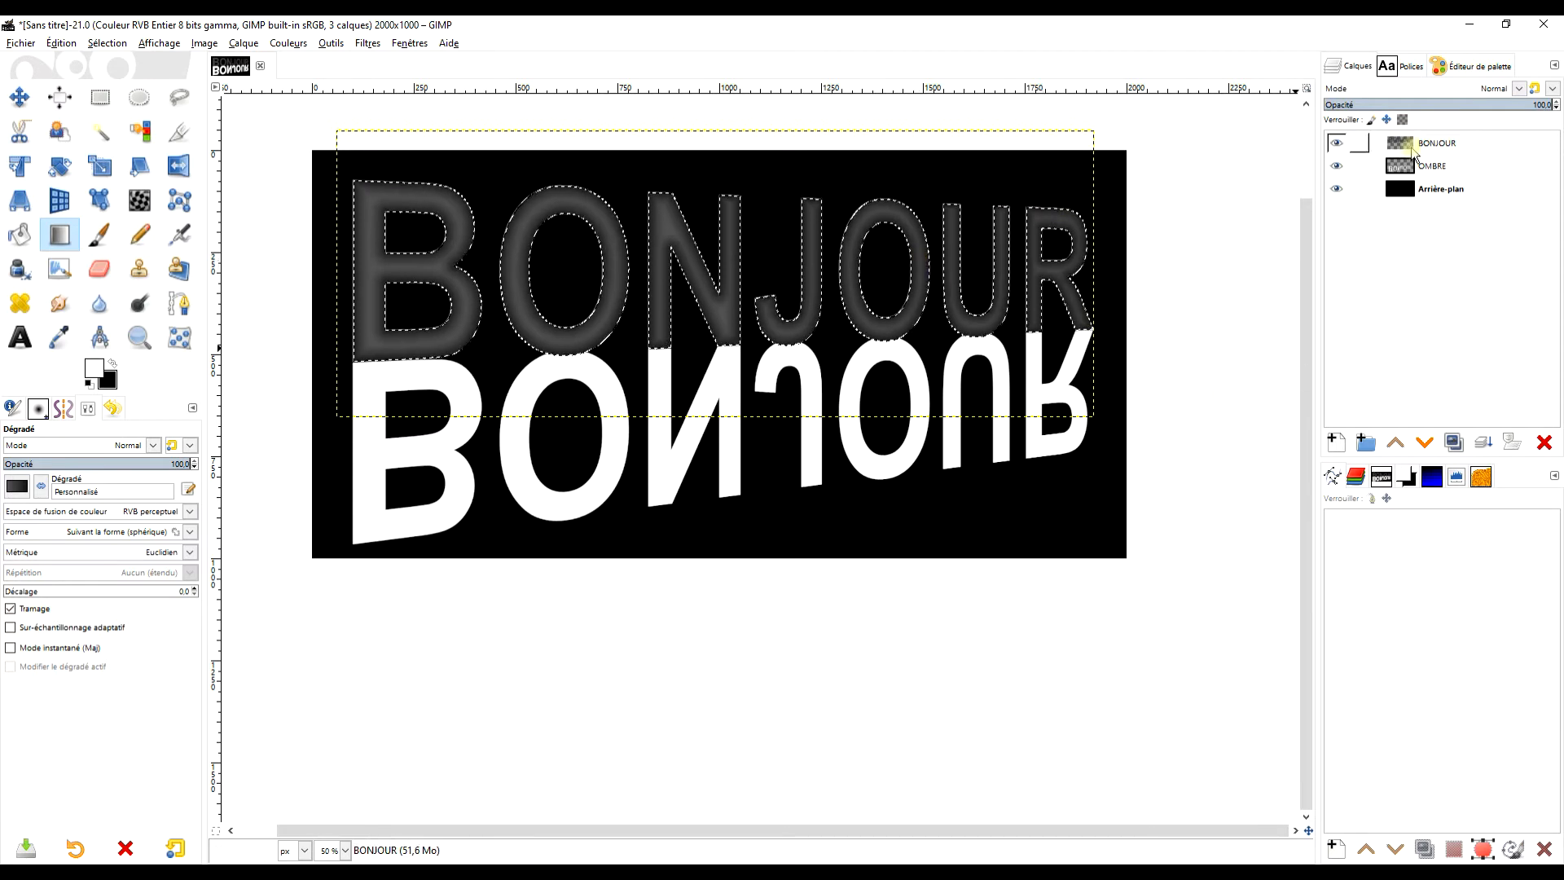
Step: Start the Psychédélique colour effect on the BONJOUR layer with frequencies of 2.254 for red, 4.162 for green and 10.462 for blue
left_click(290, 44)
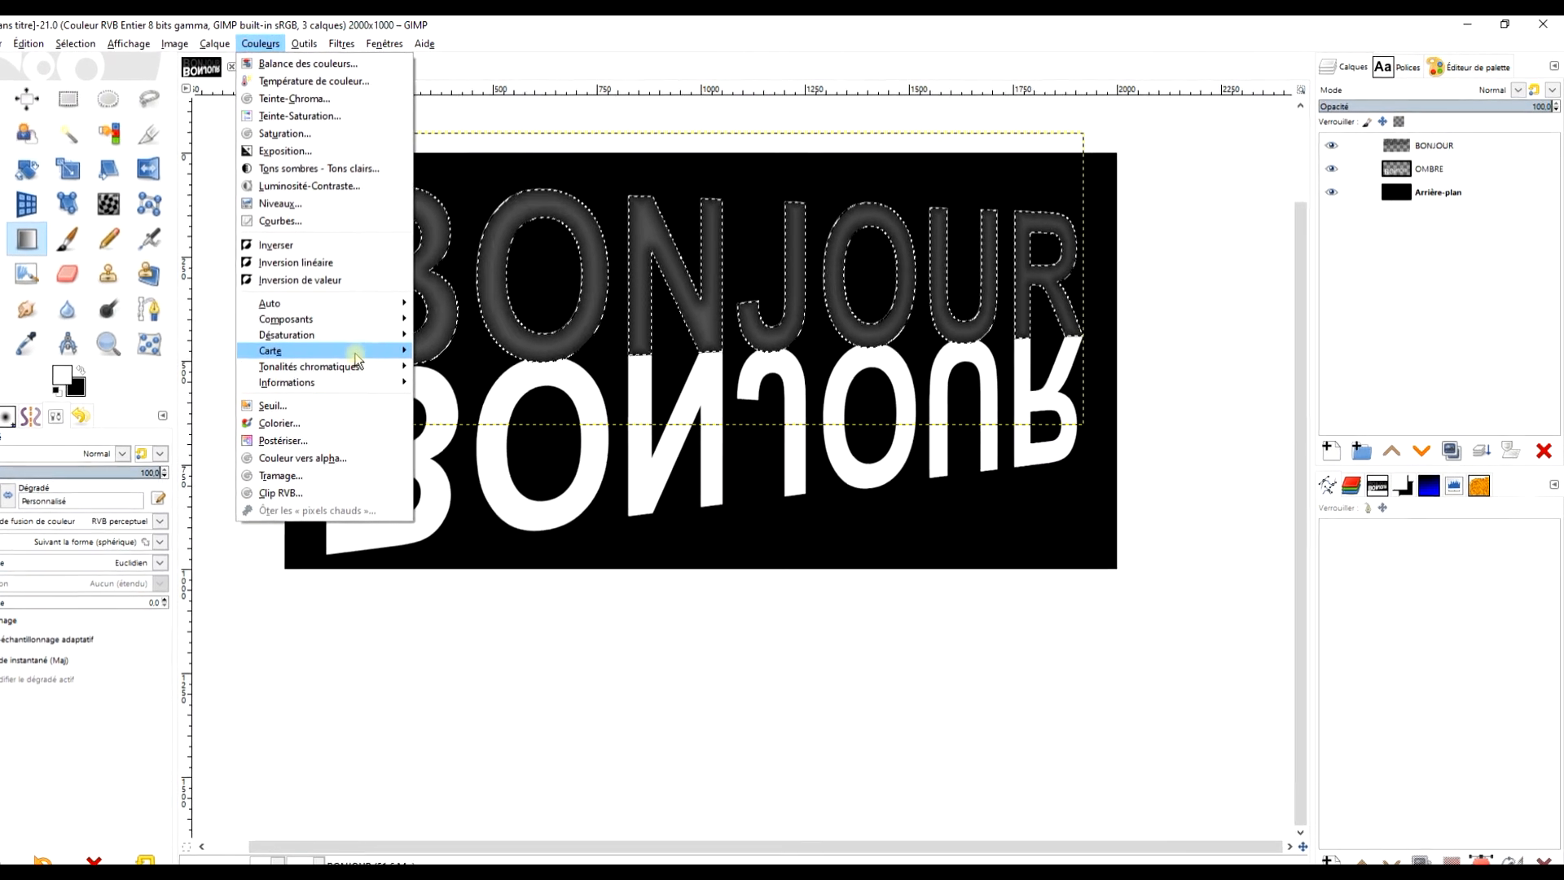
mouse_move(342, 344)
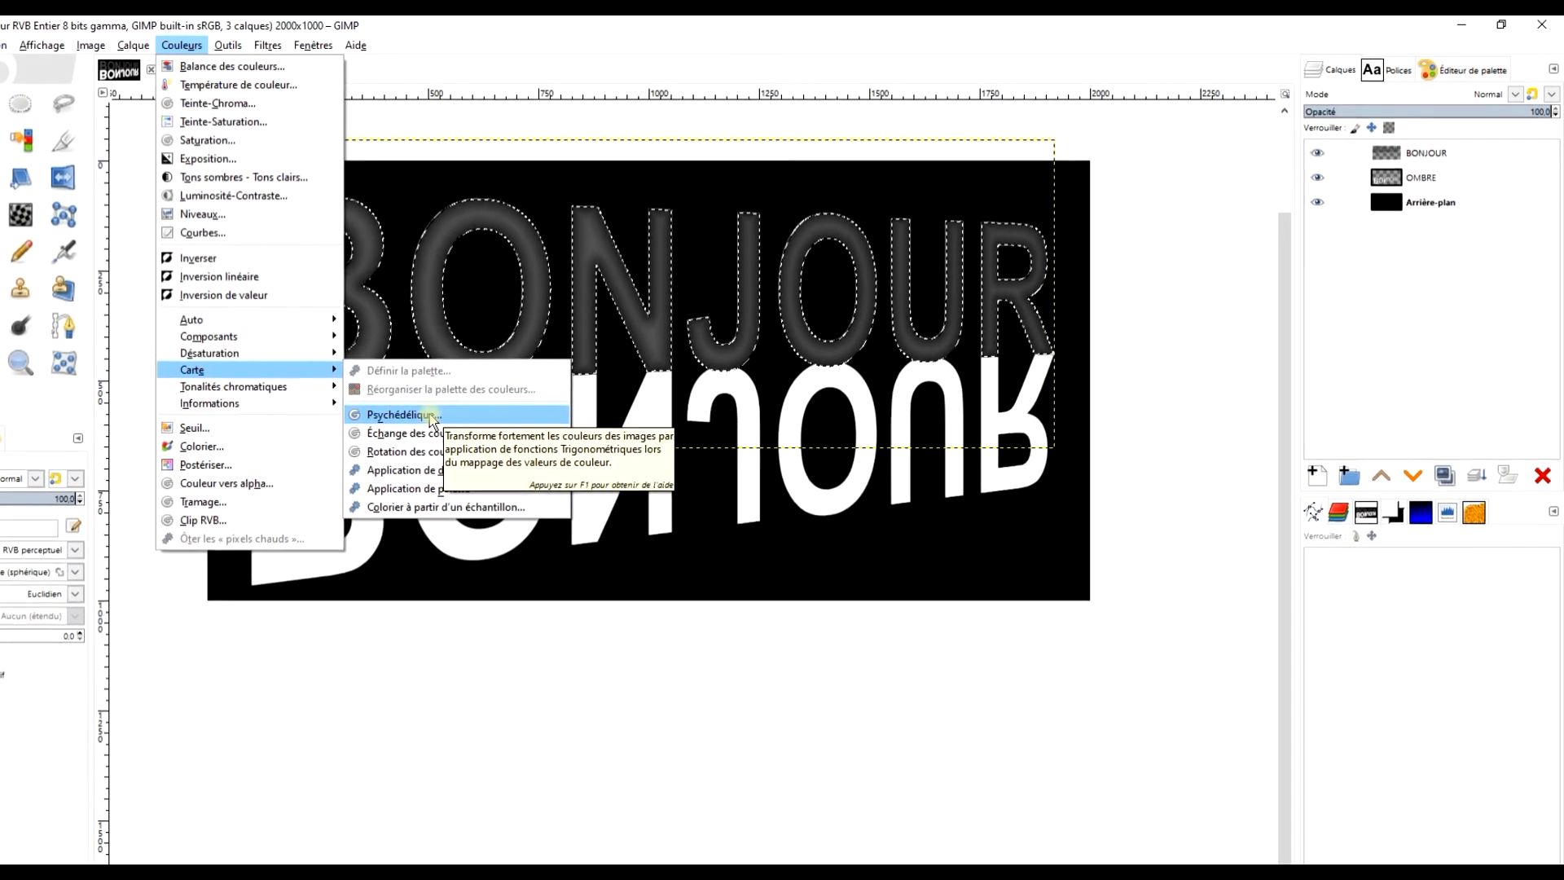
left_click(460, 405)
left_click(1247, 507)
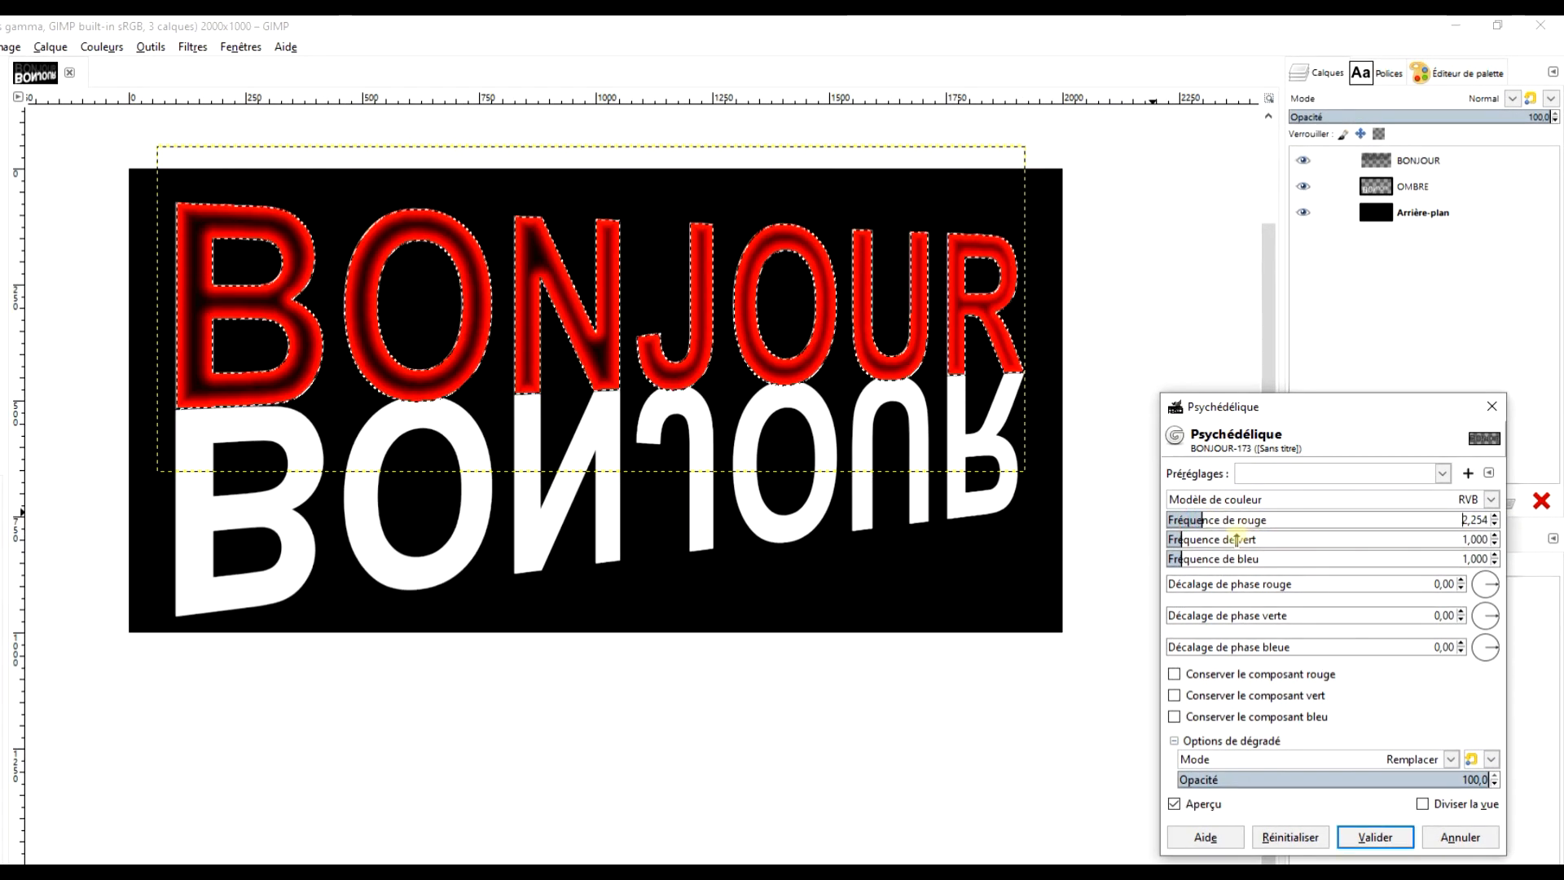
left_click(1234, 539)
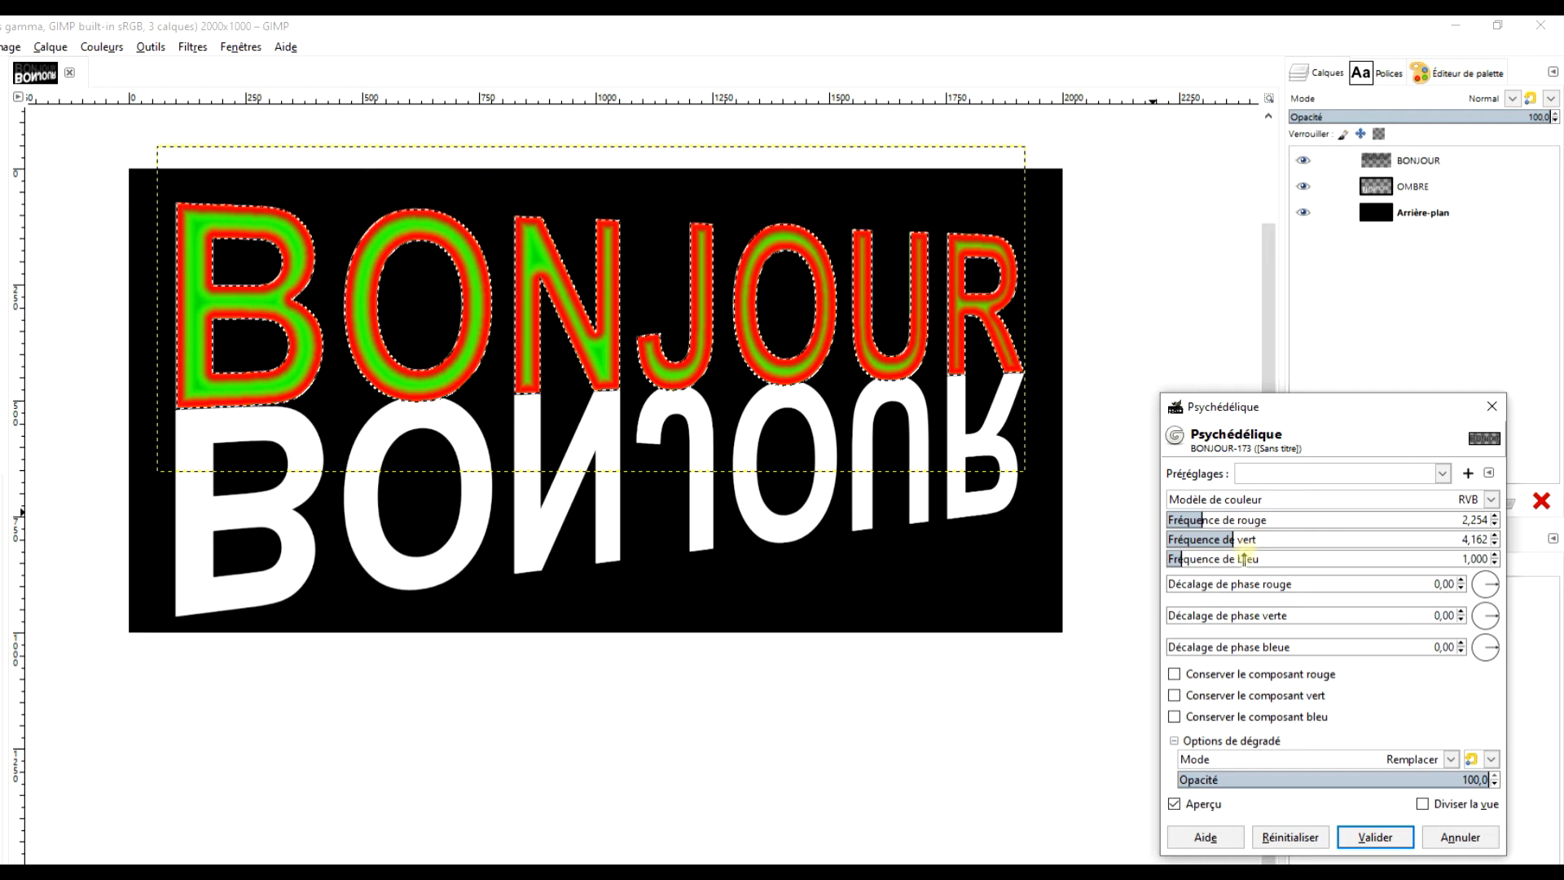
left_click(1260, 559)
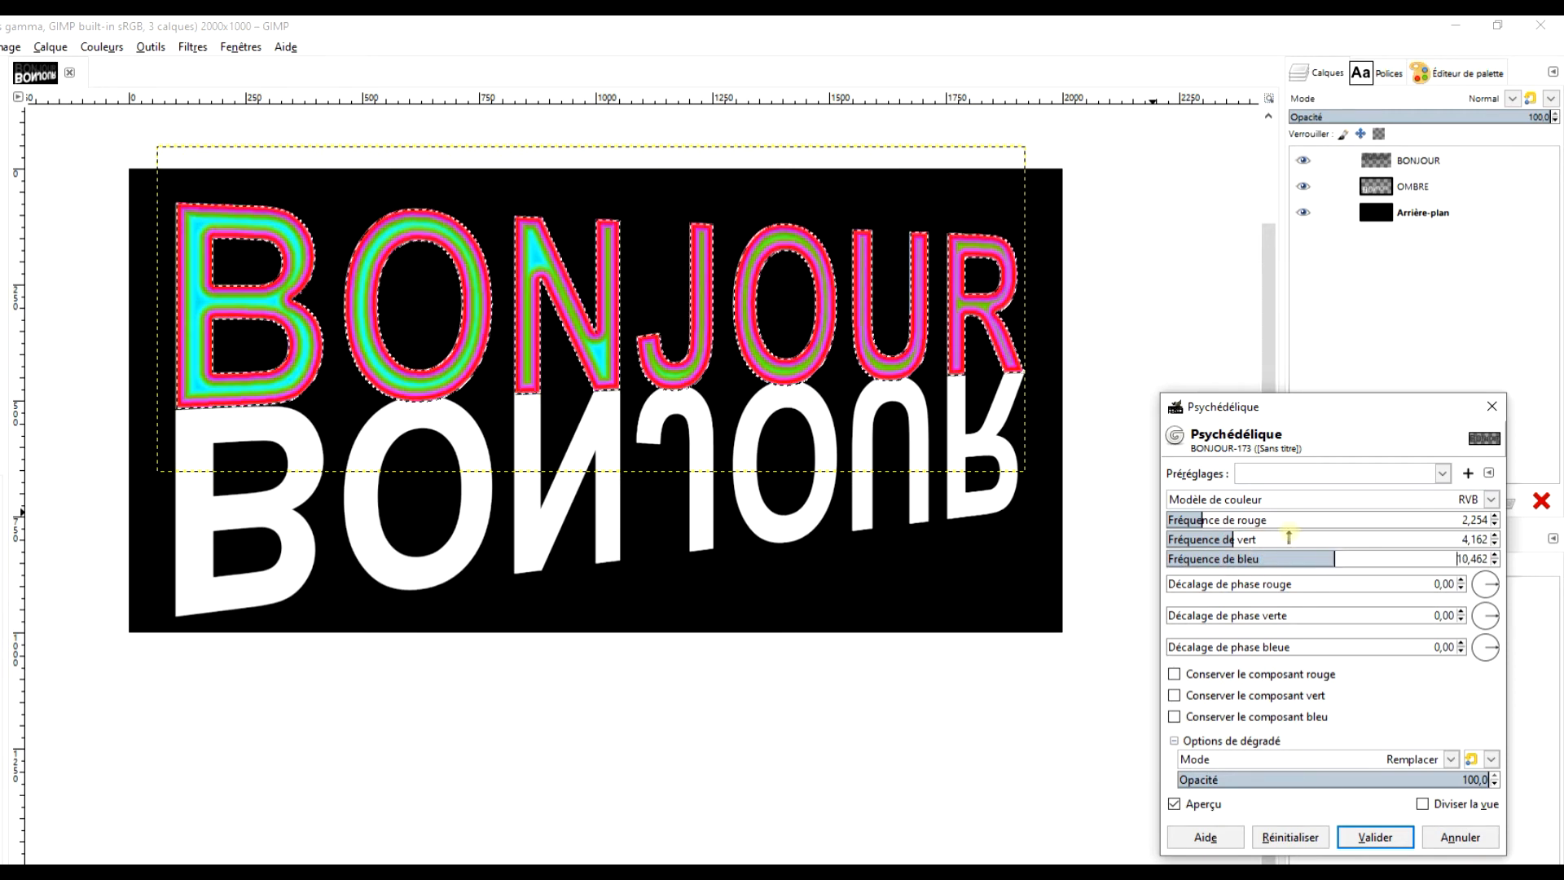
Step: Adjust the Psychédélique red frequency to 2.312 and green frequency to 8.382, and apply the effect
left_click_drag(1207, 535, 1182, 522)
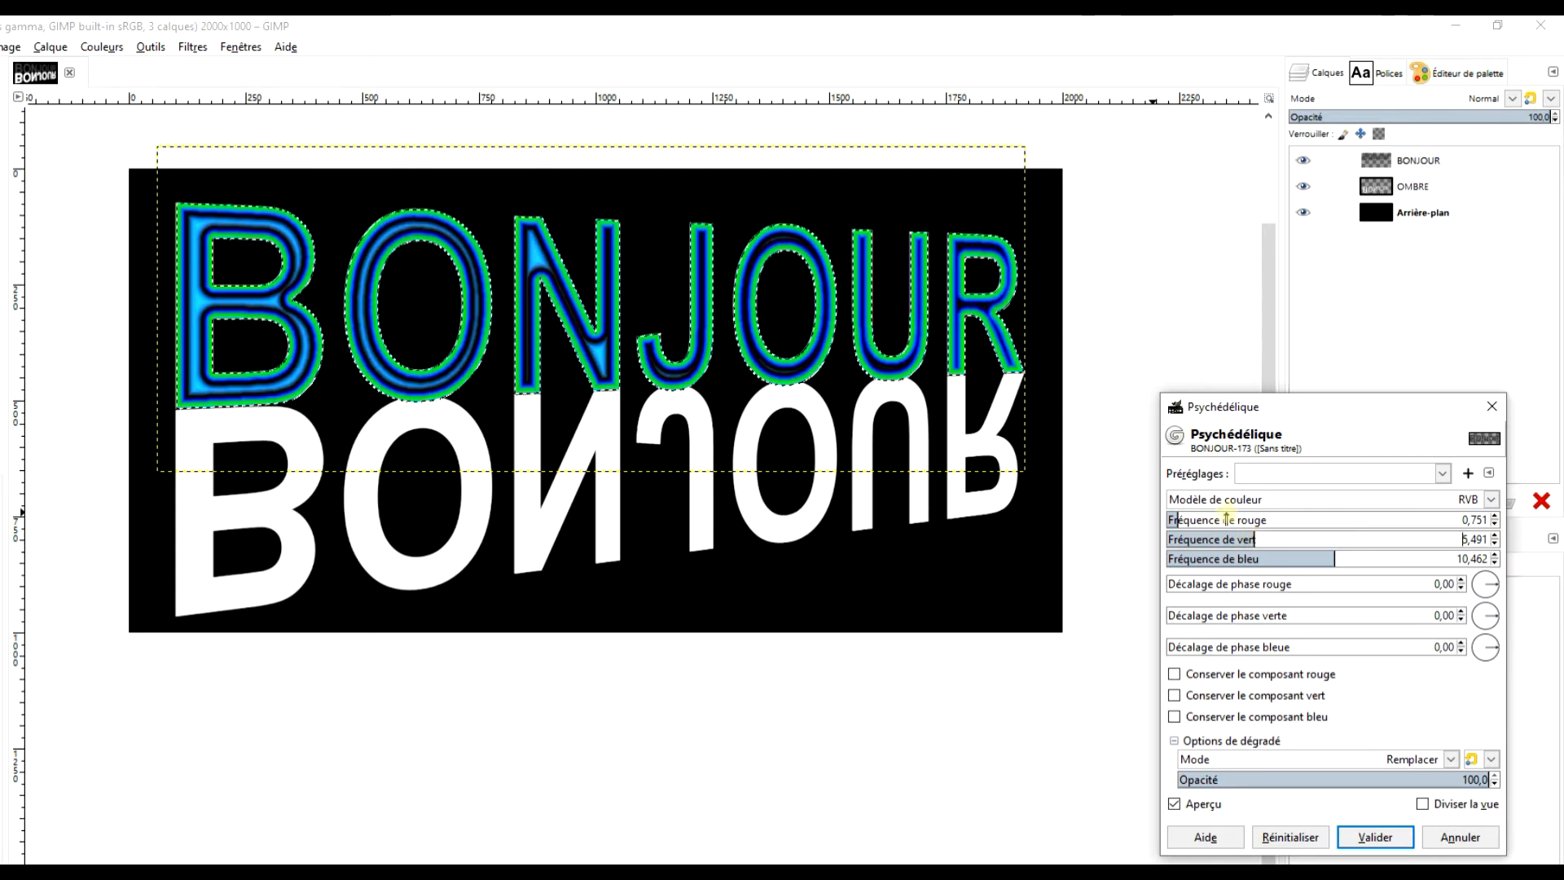
mouse_move(1189, 521)
left_mouse_down()
mouse_move(1221, 522)
mouse_move(1207, 519)
left_mouse_up()
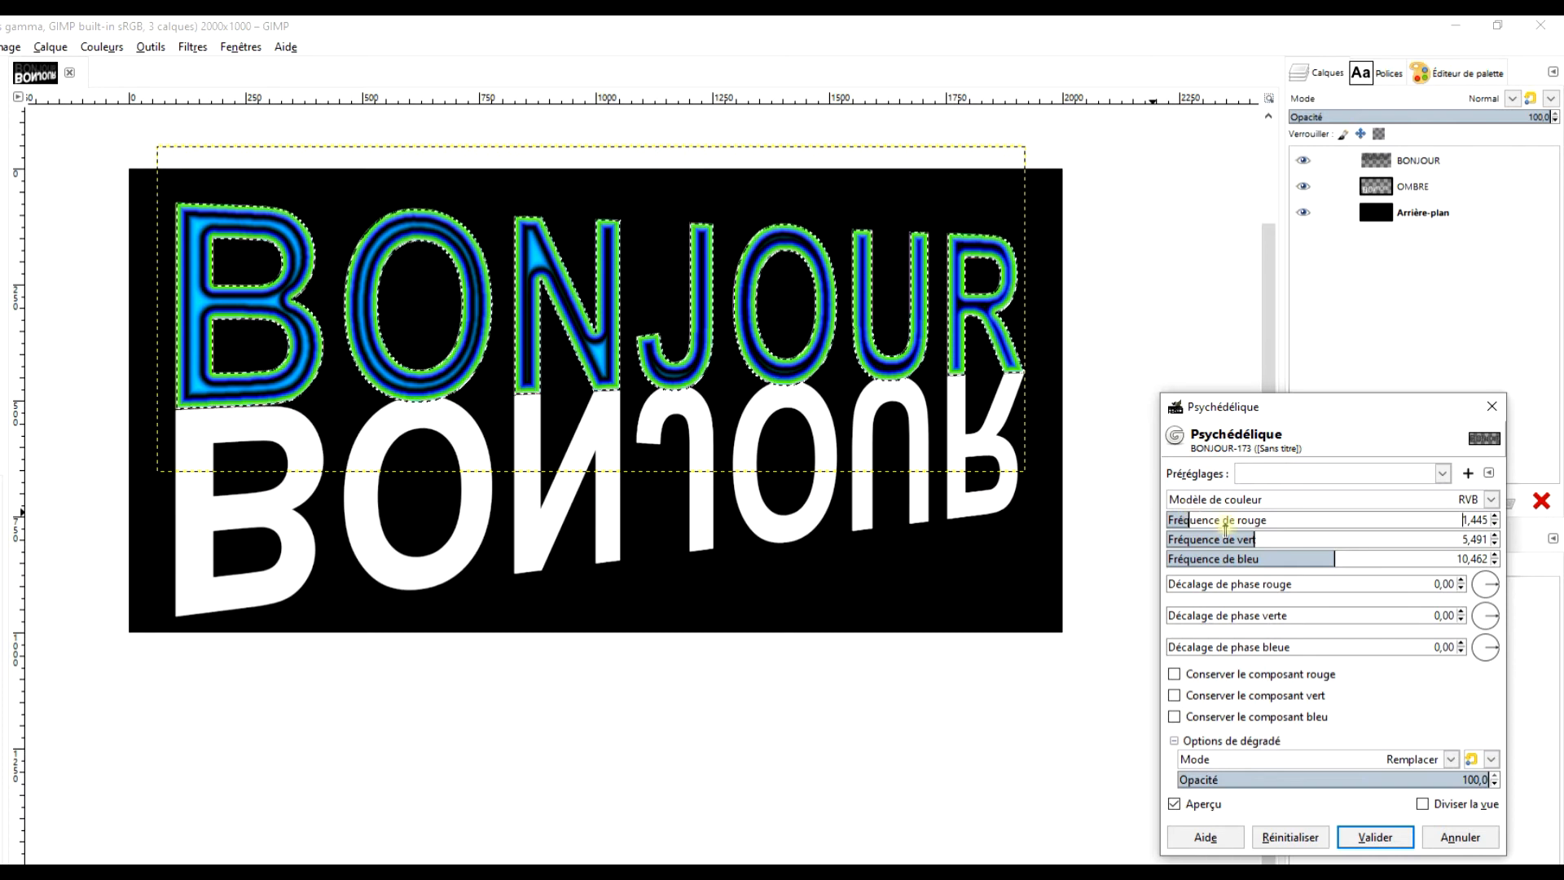
left_click_drag(1253, 531, 1310, 538)
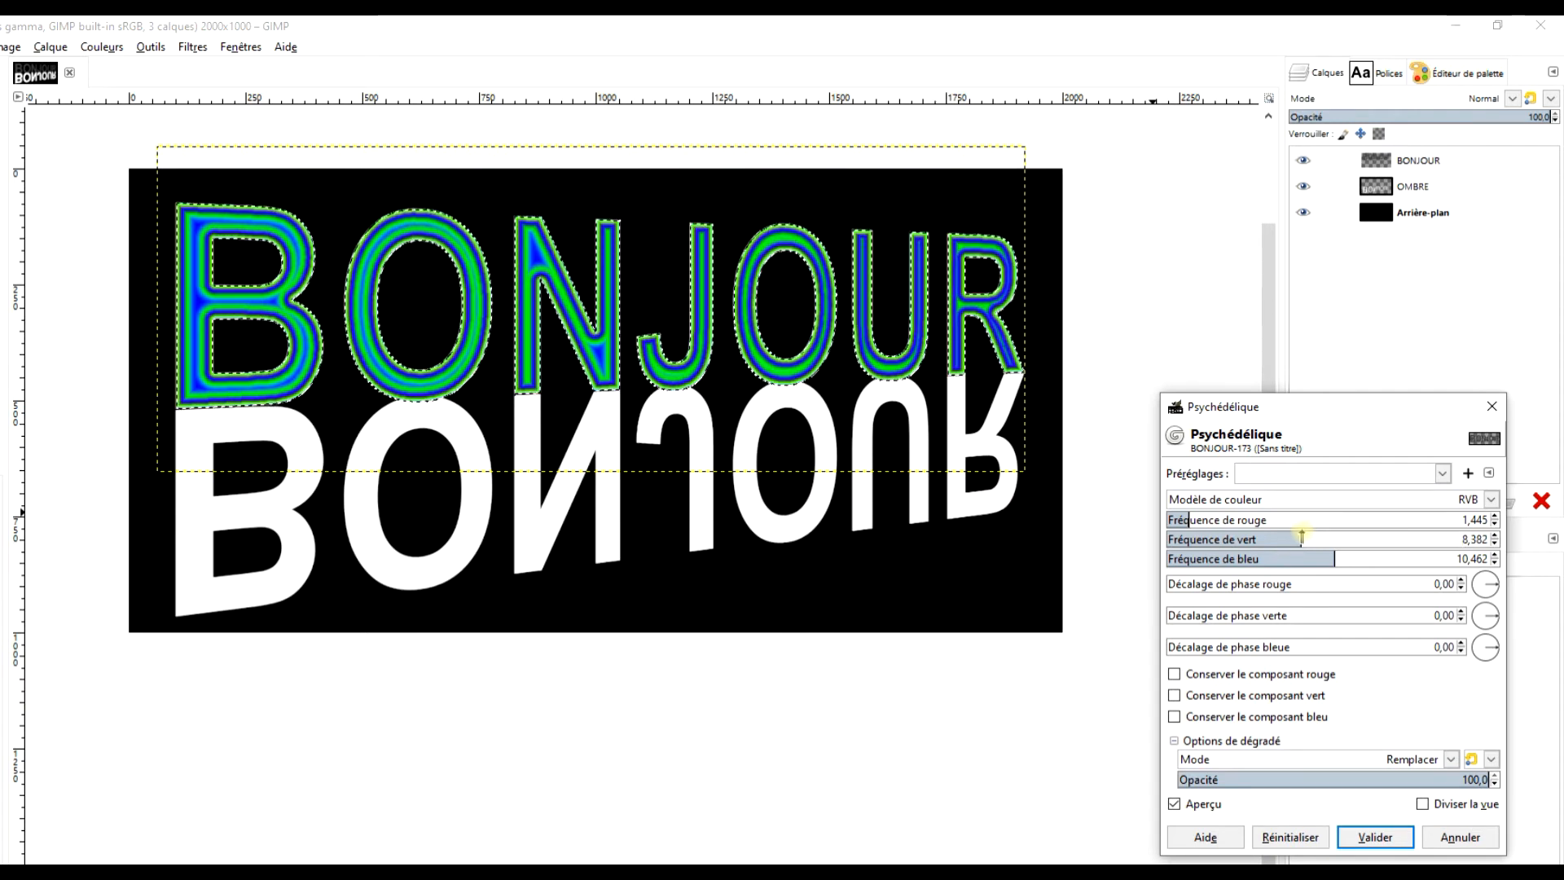
left_click_drag(1191, 519, 1219, 497)
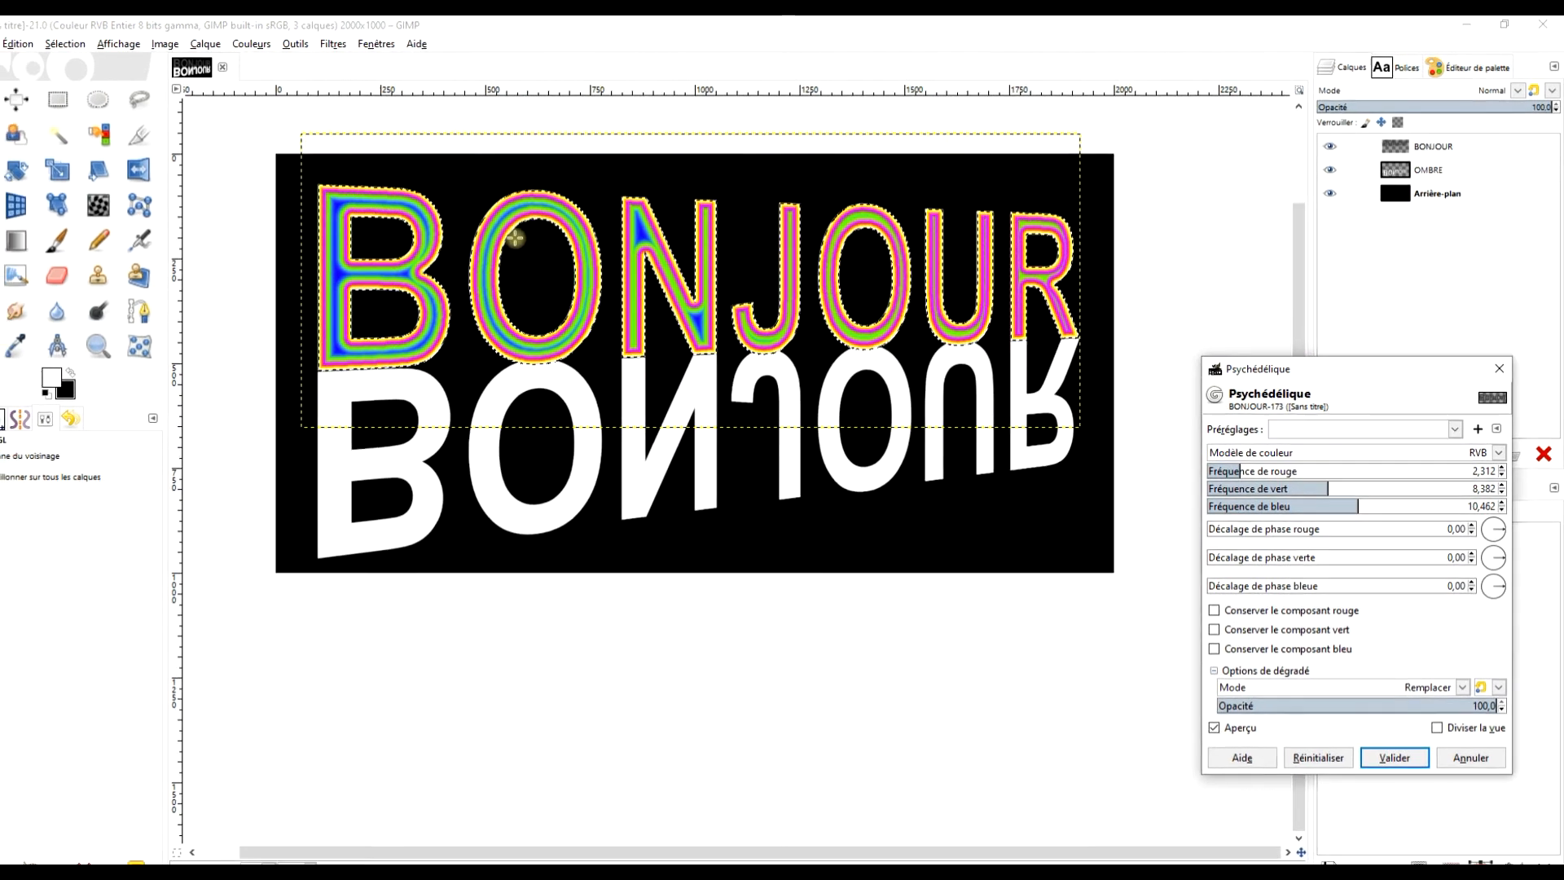
left_click(1385, 735)
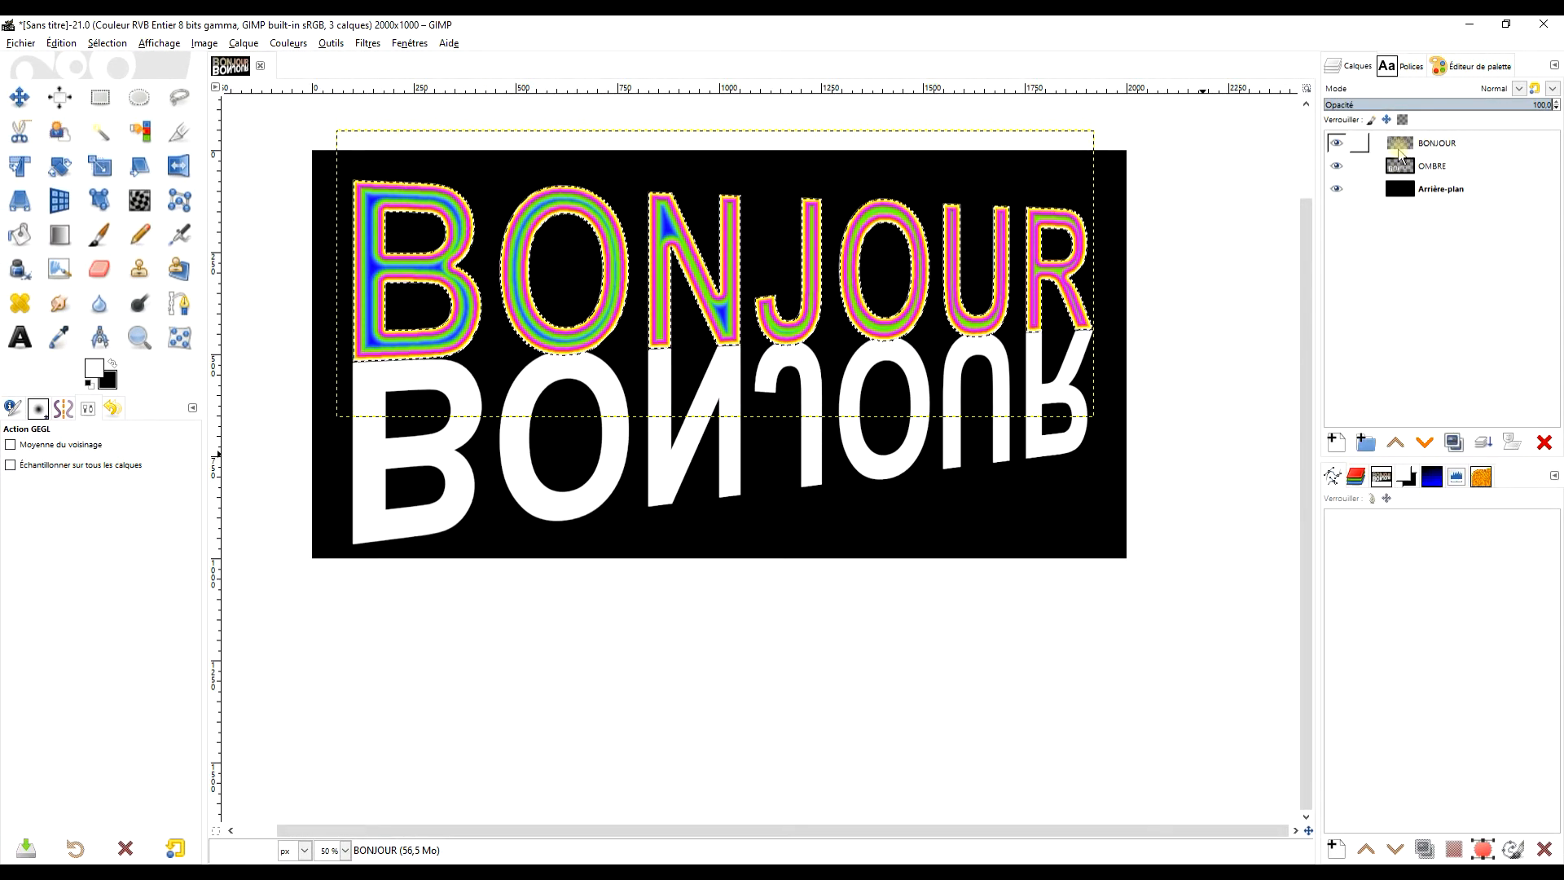
Step: Clear the selection and resize the BONJOUR layer to the image dimensions
left_click(99, 41)
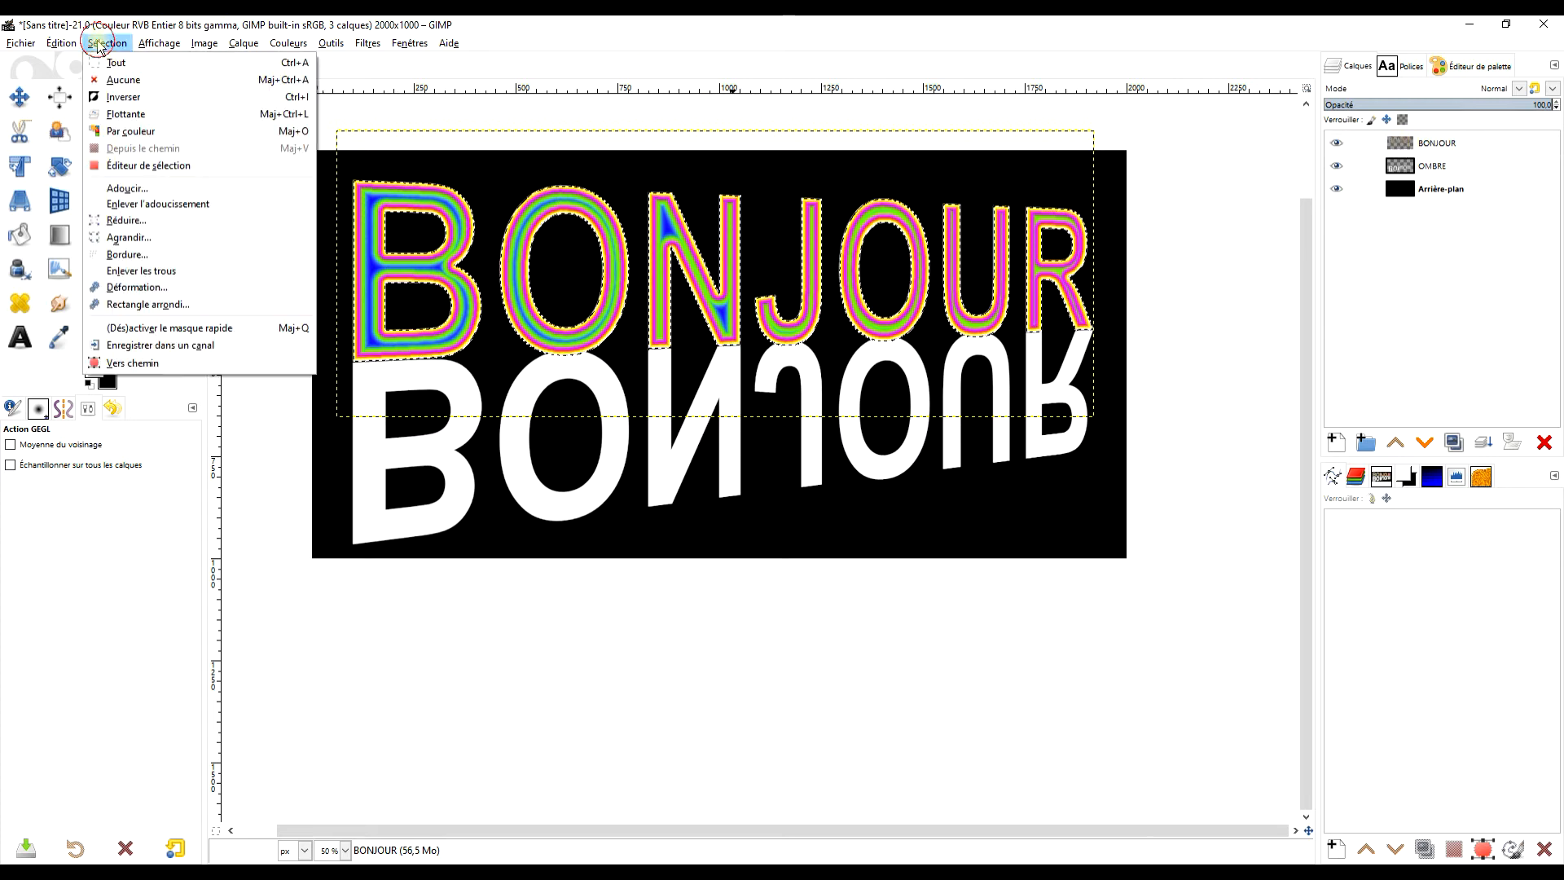
left_click(160, 100)
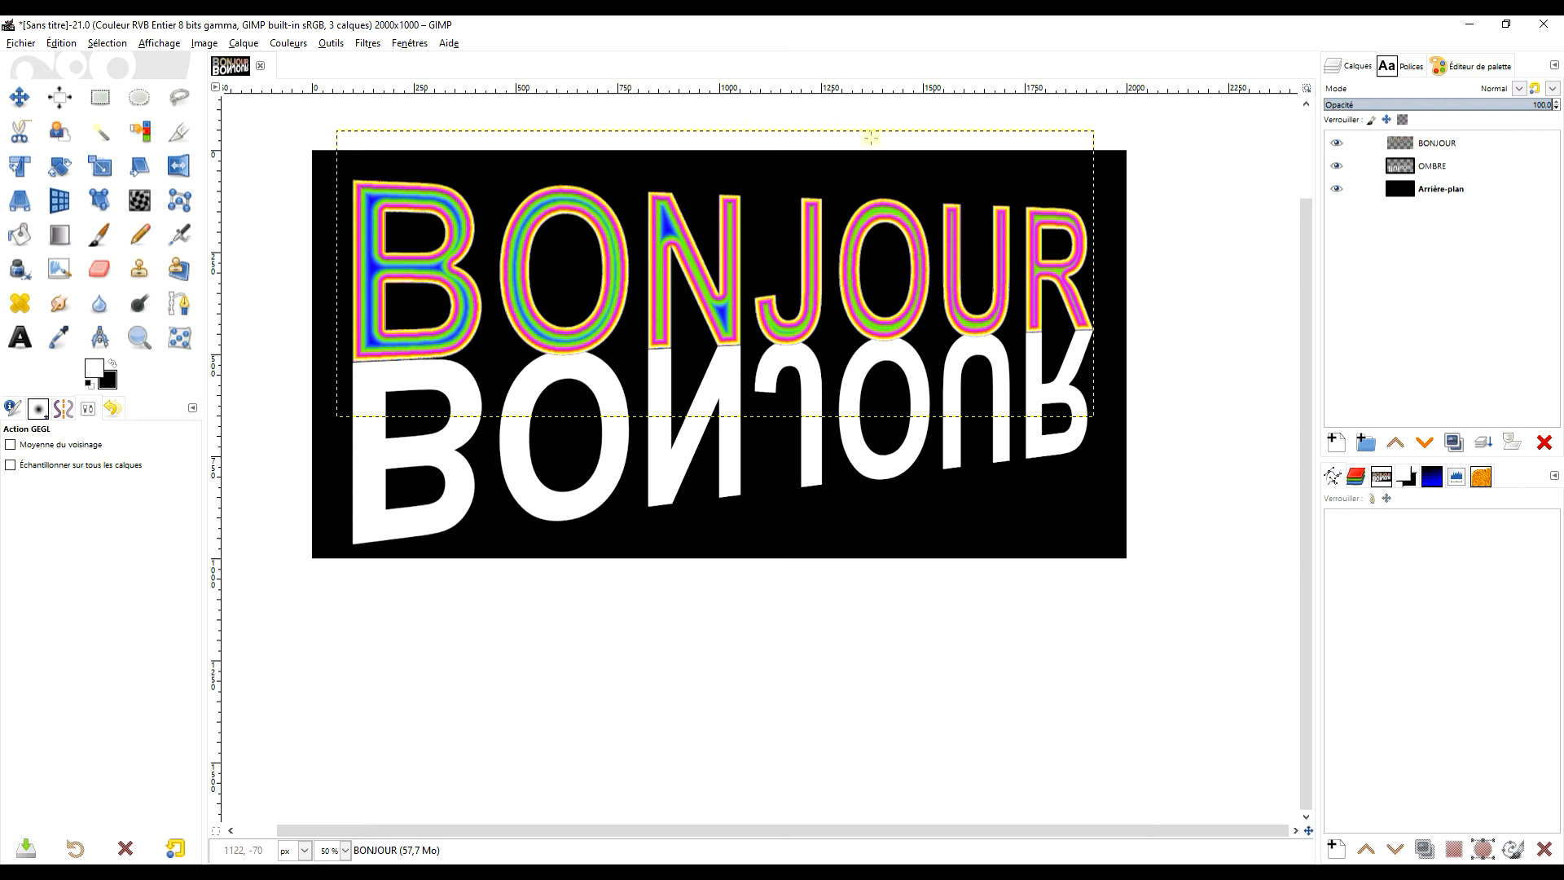
right_click(1417, 145)
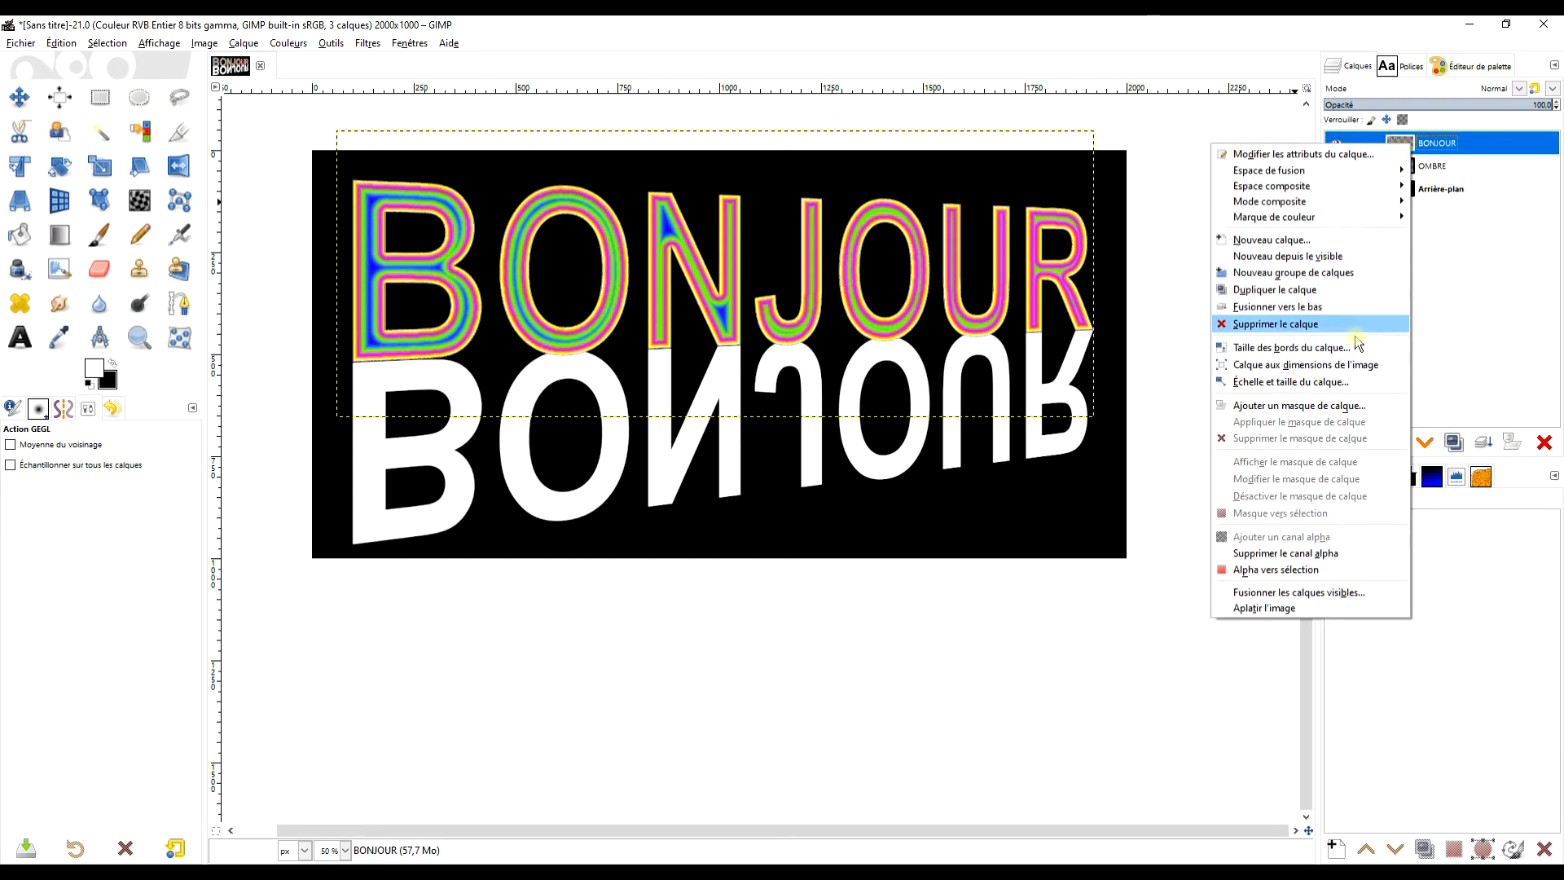
left_click(1337, 368)
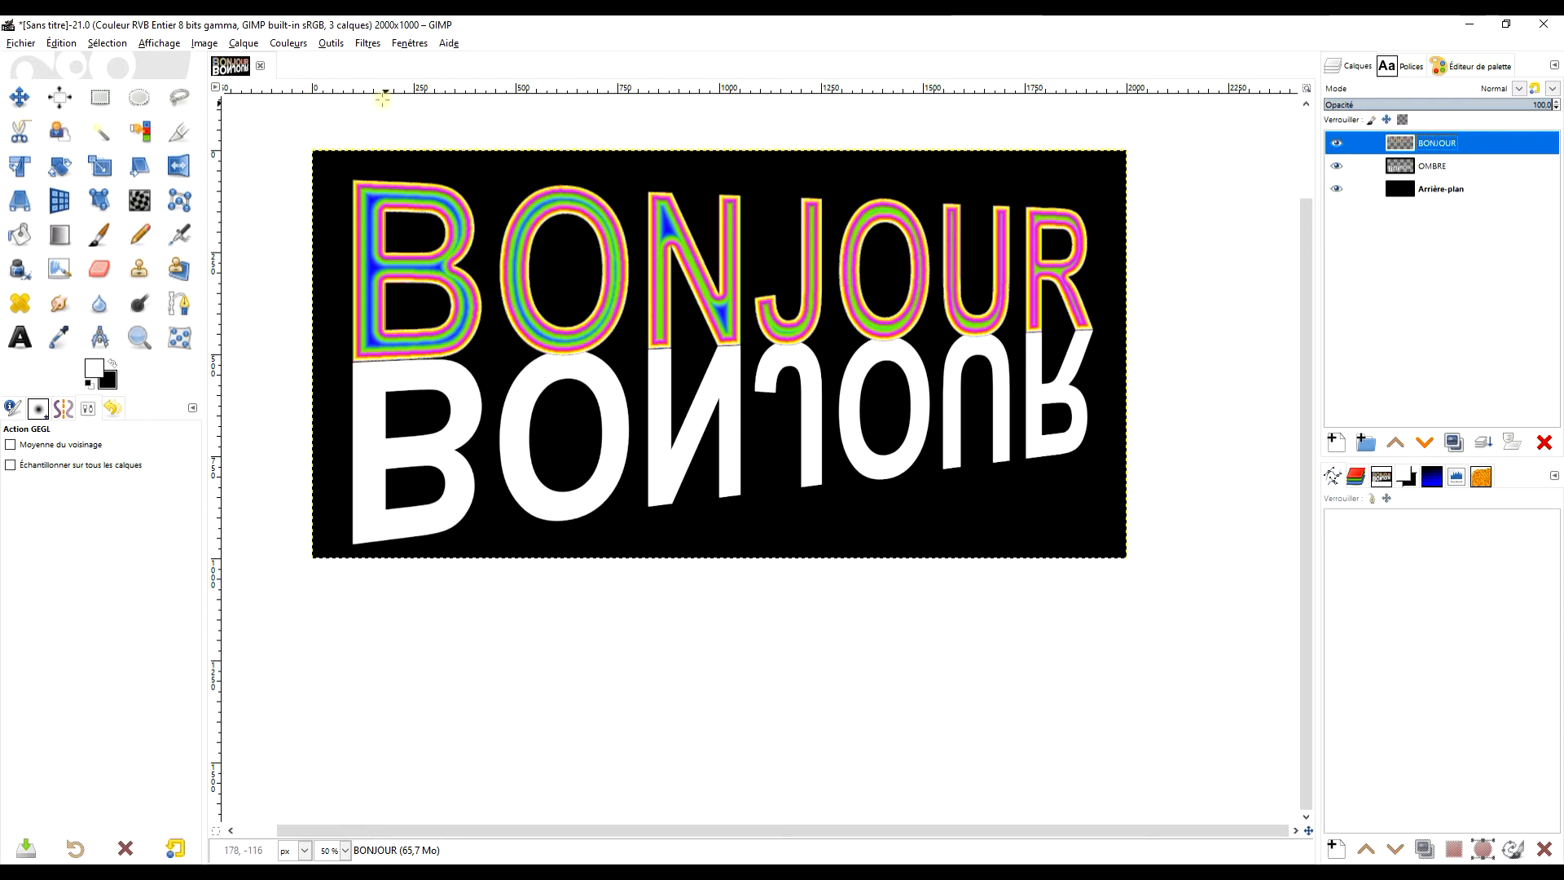
Step: Apply an Ombre longue effect to the BONJOUR layer with angle -180 and length 28.9
left_click(371, 44)
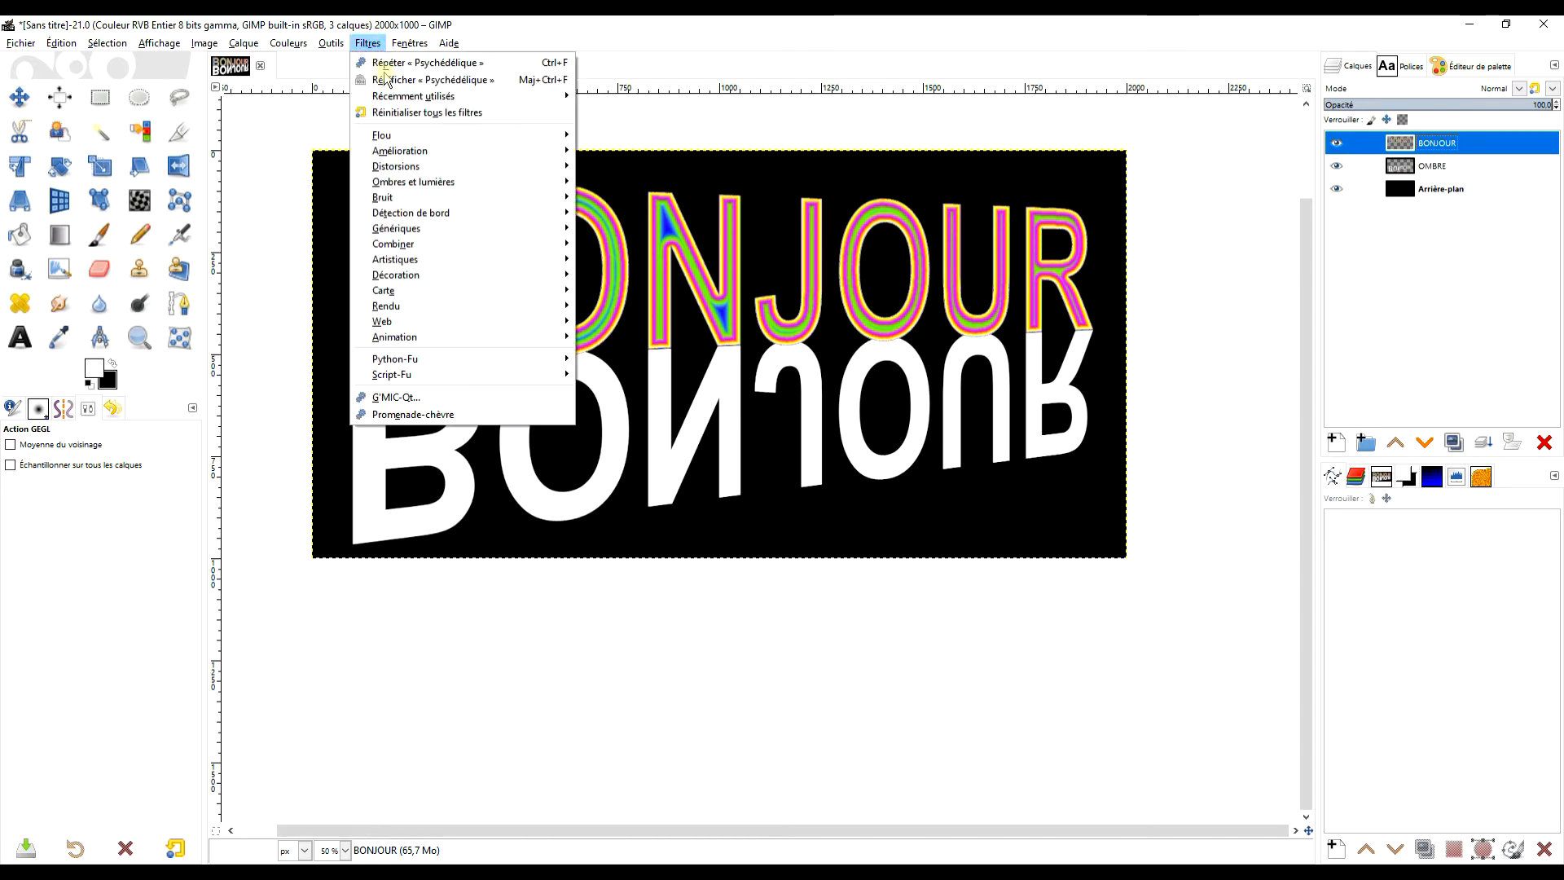
mouse_move(493, 183)
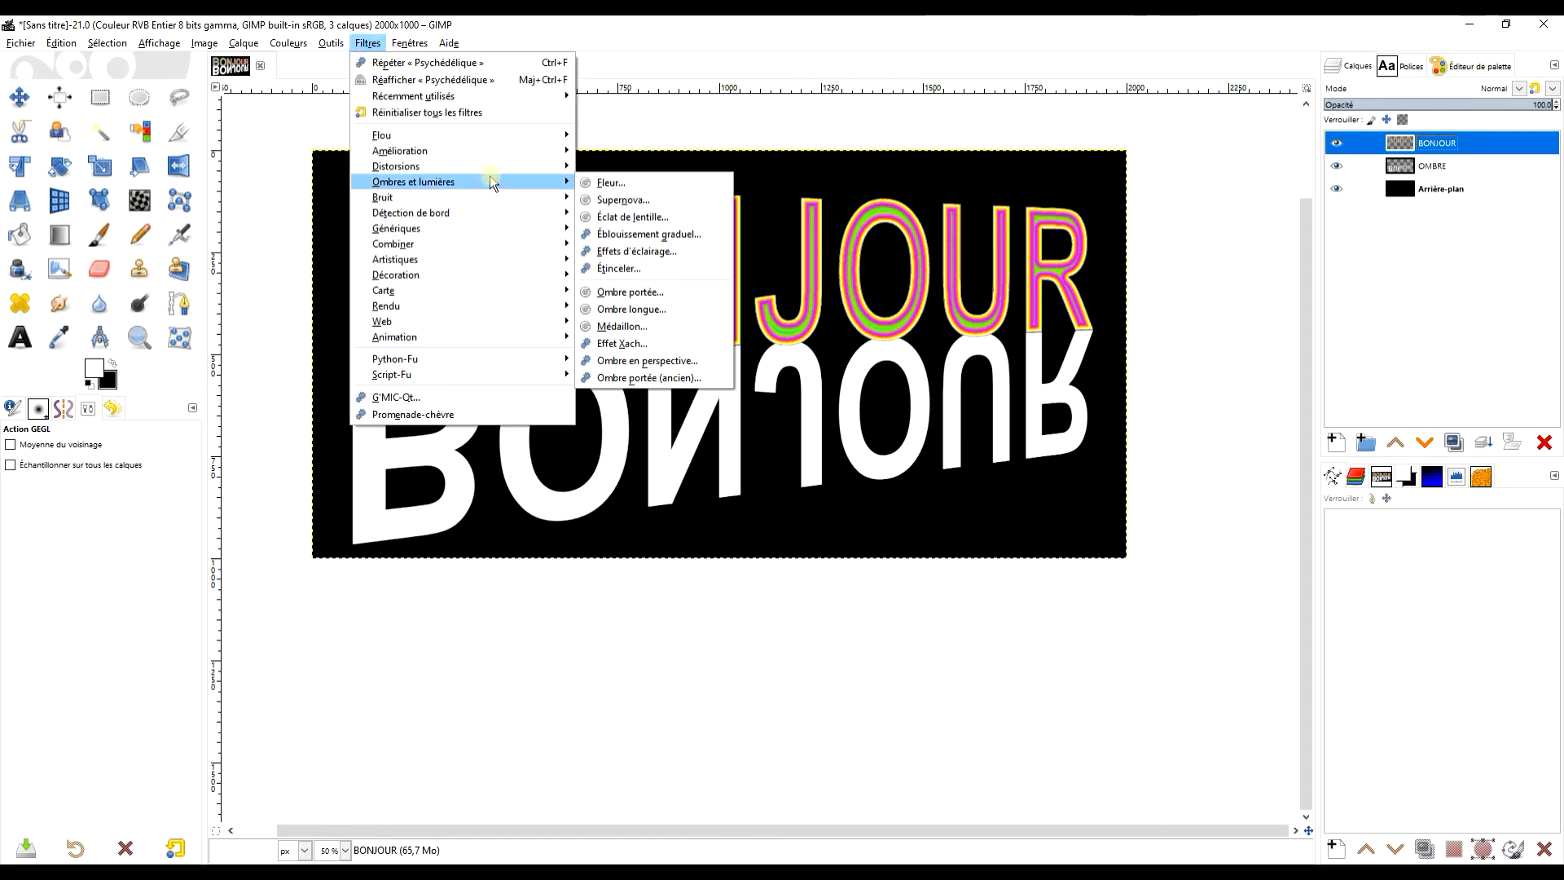
left_click(663, 309)
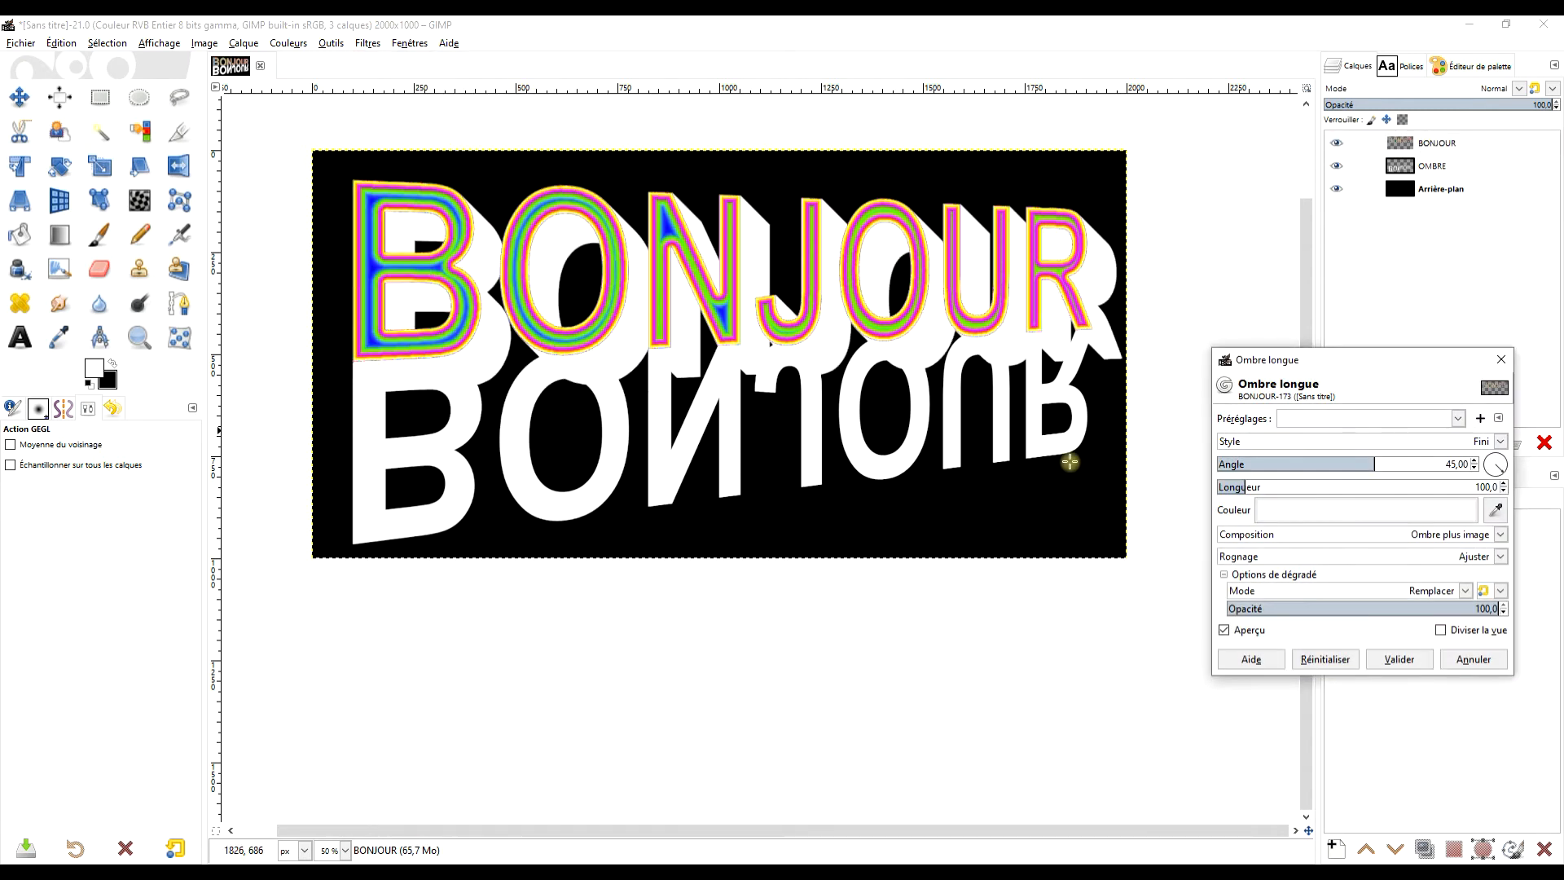
left_click_drag(1369, 466, 1229, 489)
left_click(1226, 465)
left_click_drag(1226, 466, 1217, 469)
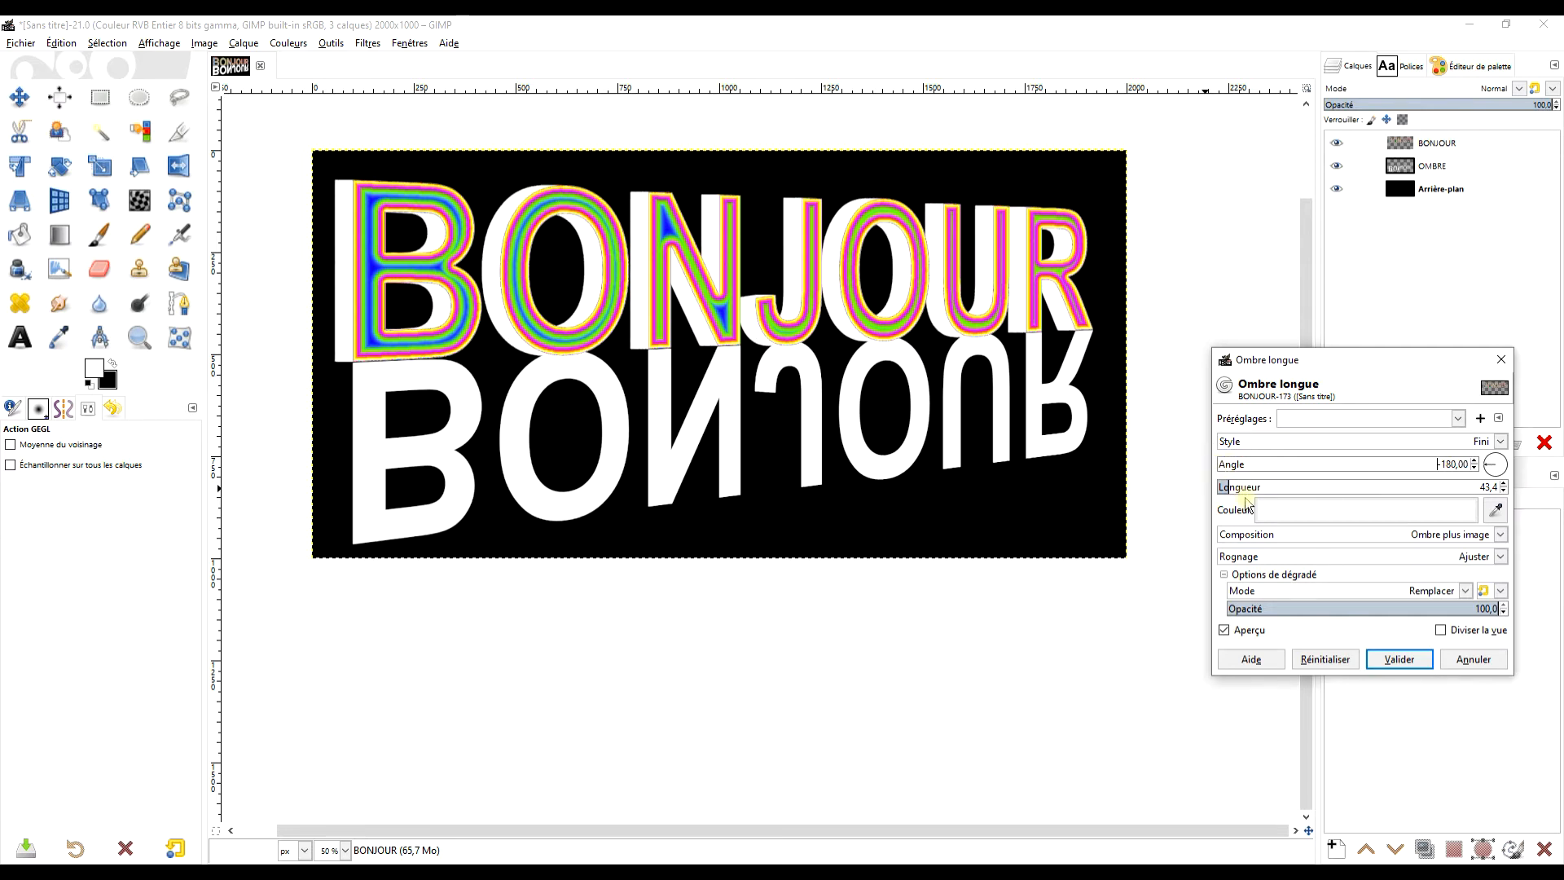
left_click_drag(1228, 487, 1224, 489)
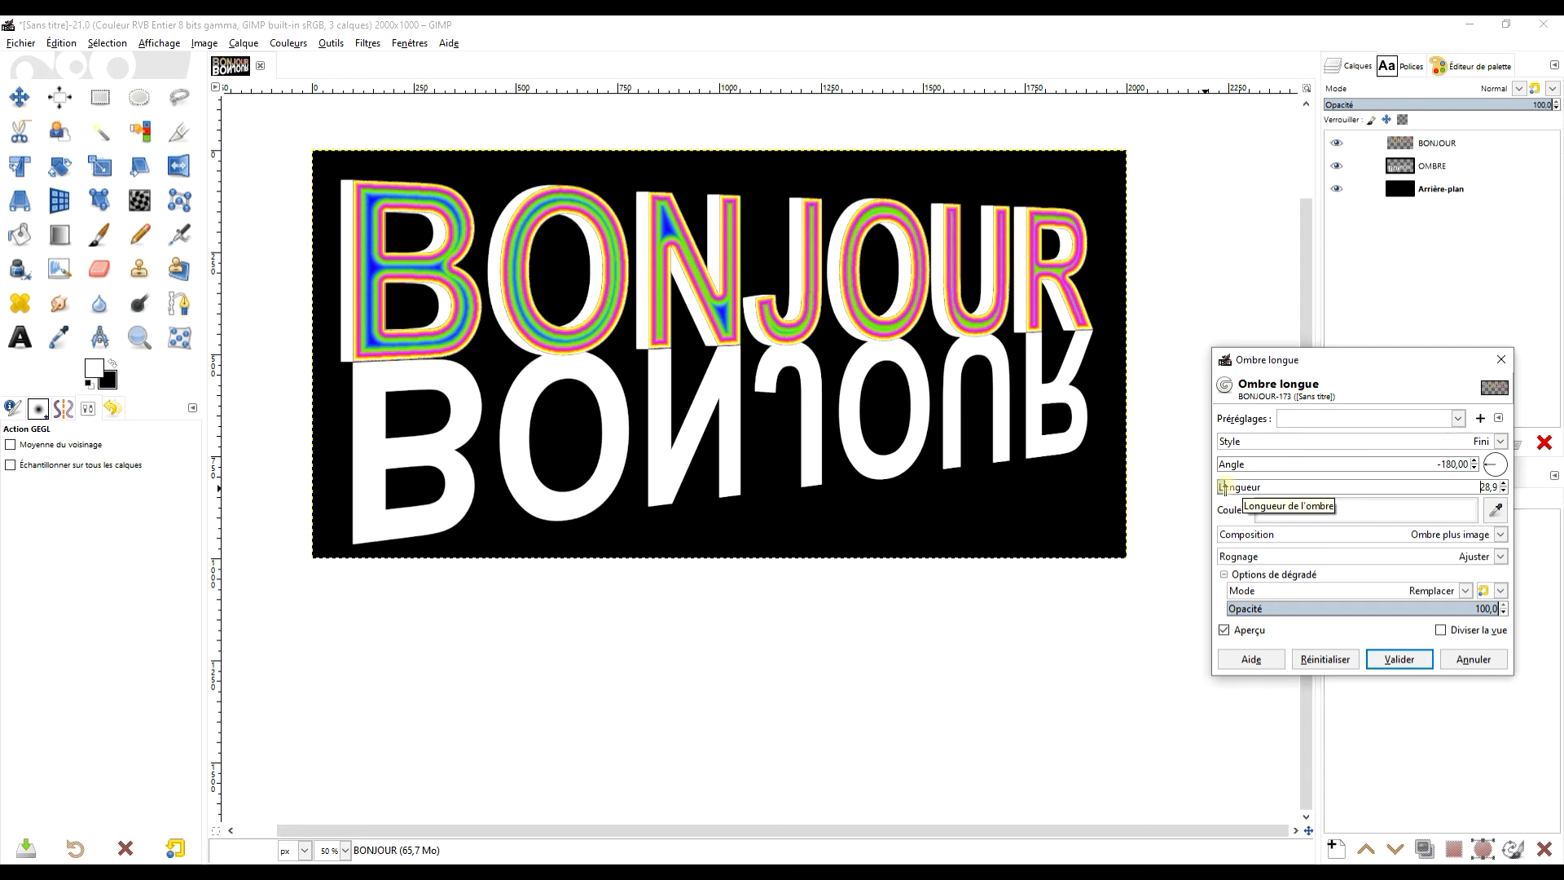
left_click(1396, 660)
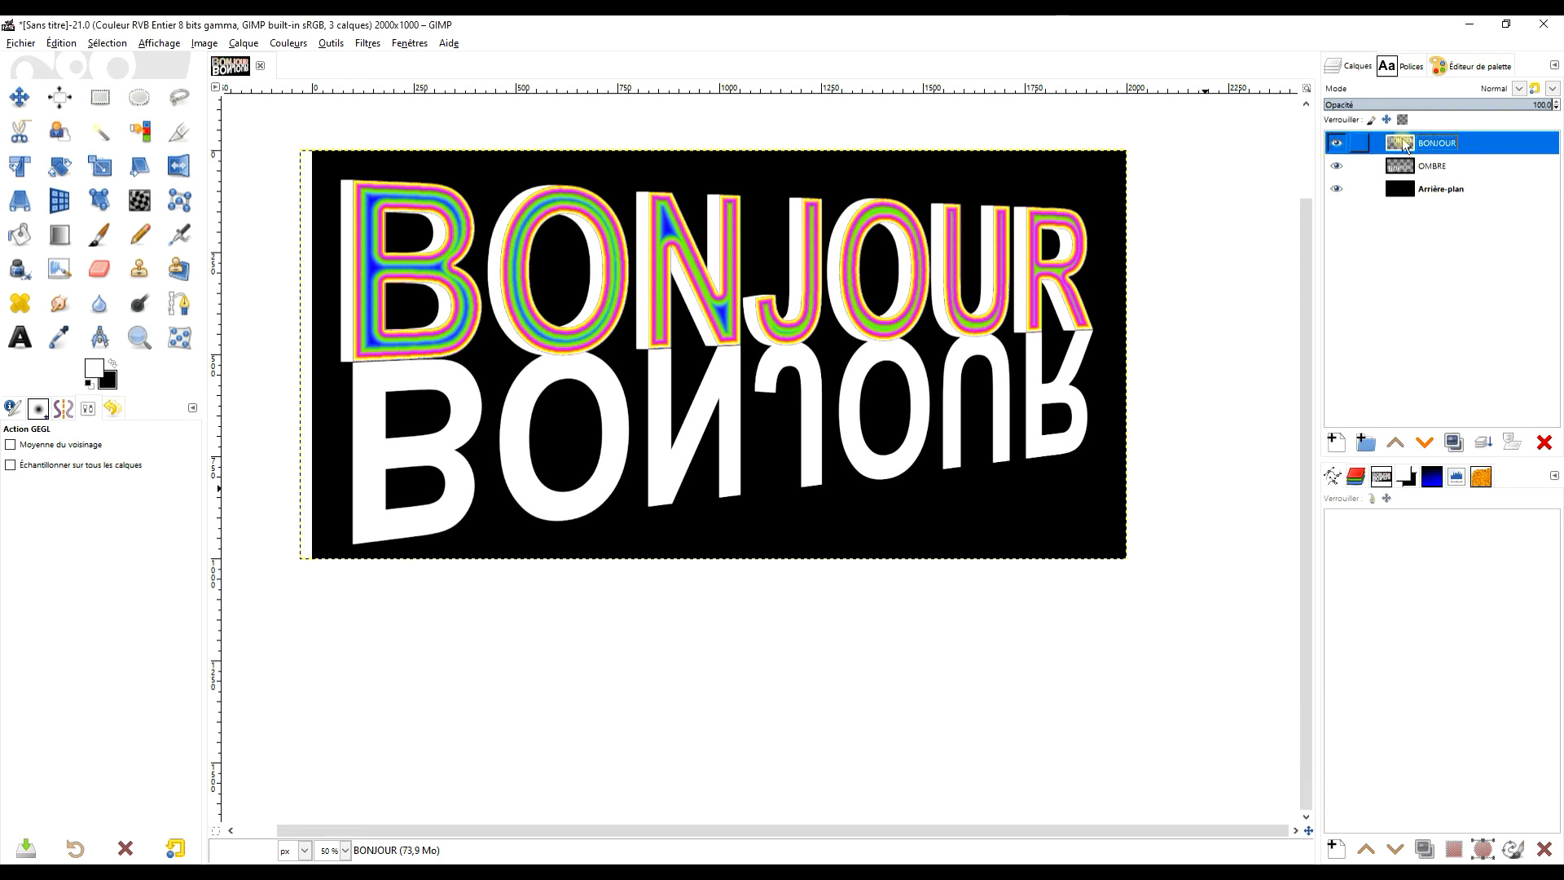
Step: Select the BONJOUR layer's white long shadow by colour and fill it with the dark grey spherical shape gradient
left_click(141, 130)
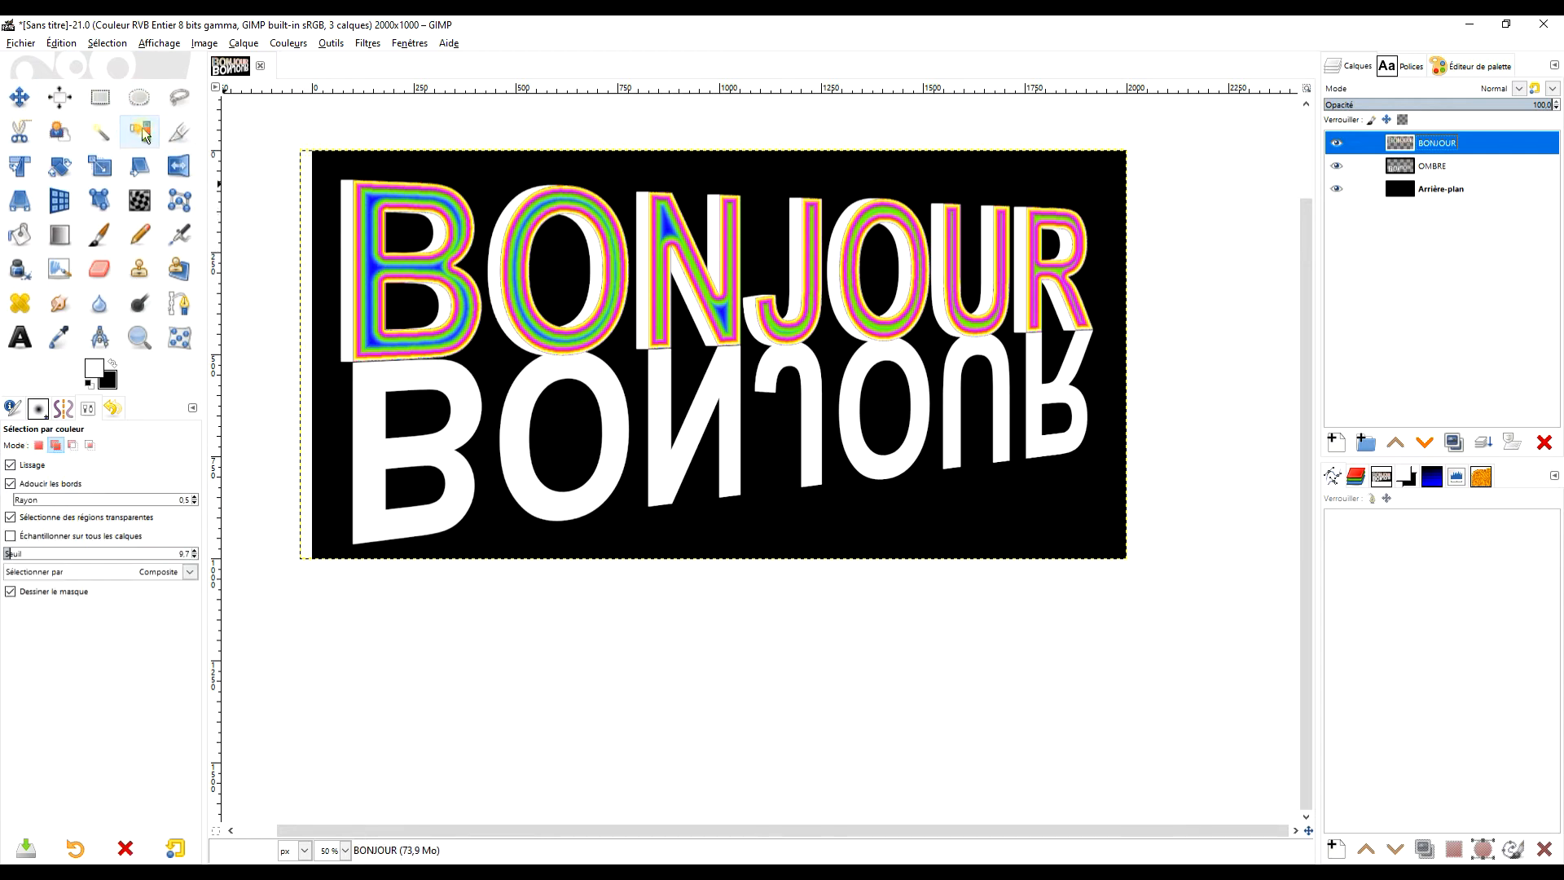
left_click(348, 255)
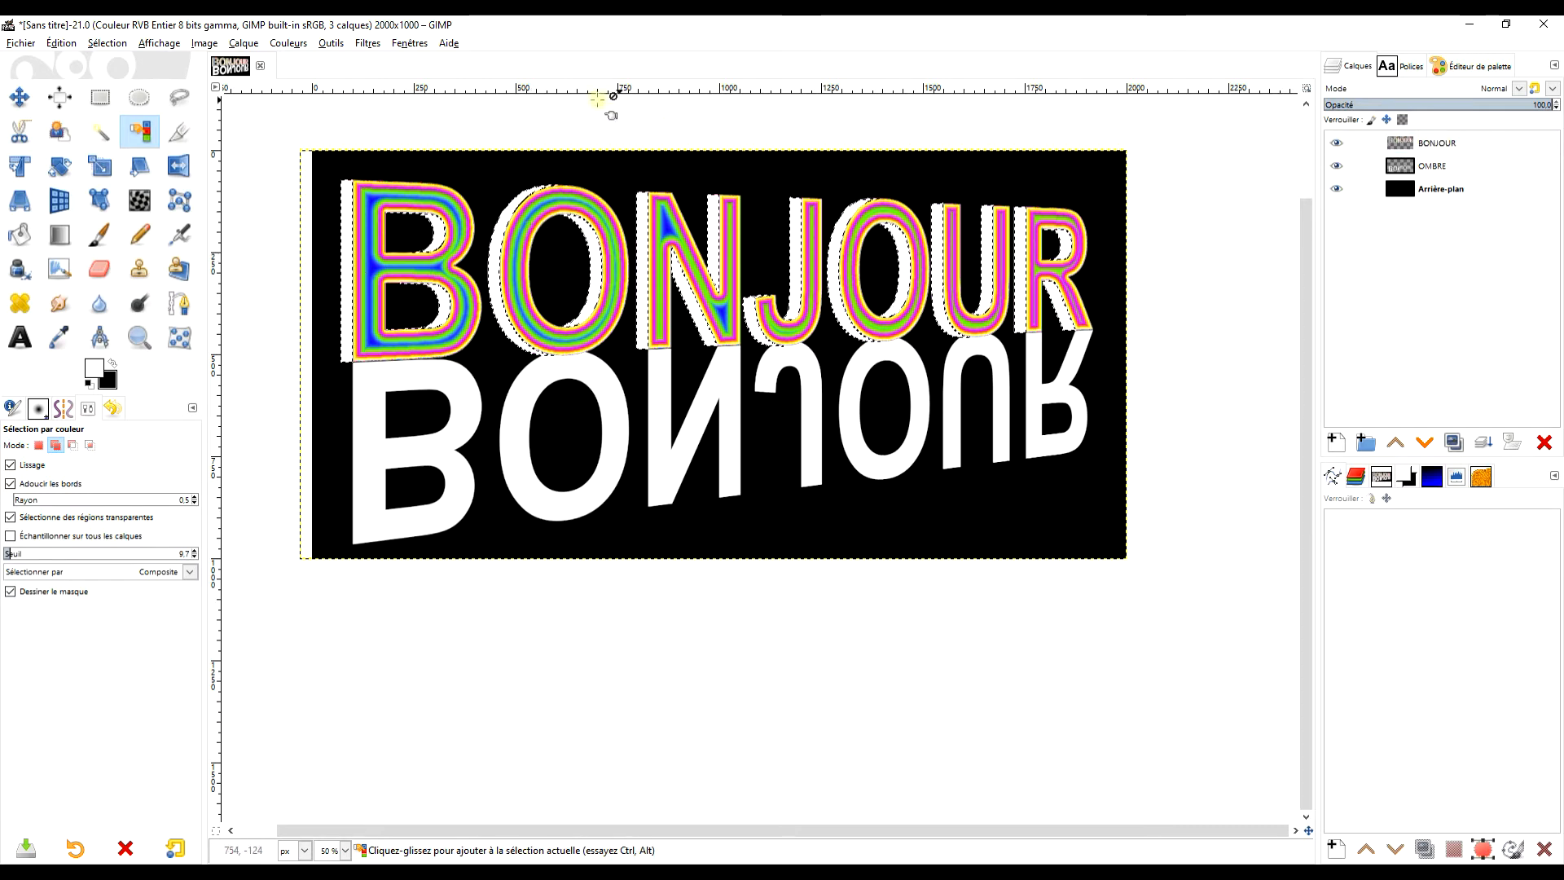
left_click(58, 235)
left_click_drag(342, 258, 753, 267)
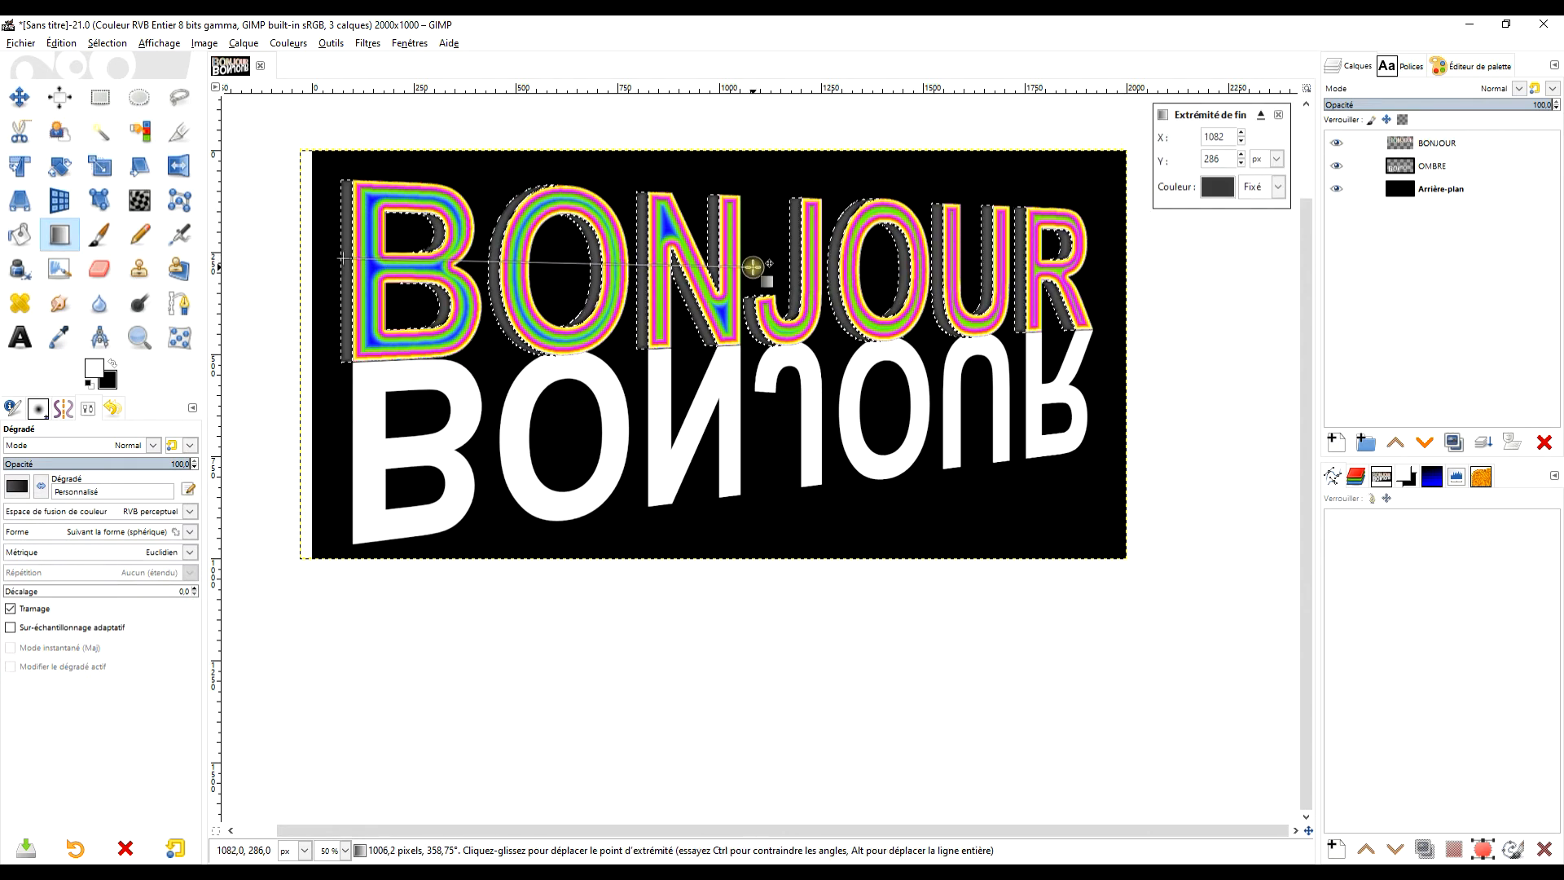
key("Return")
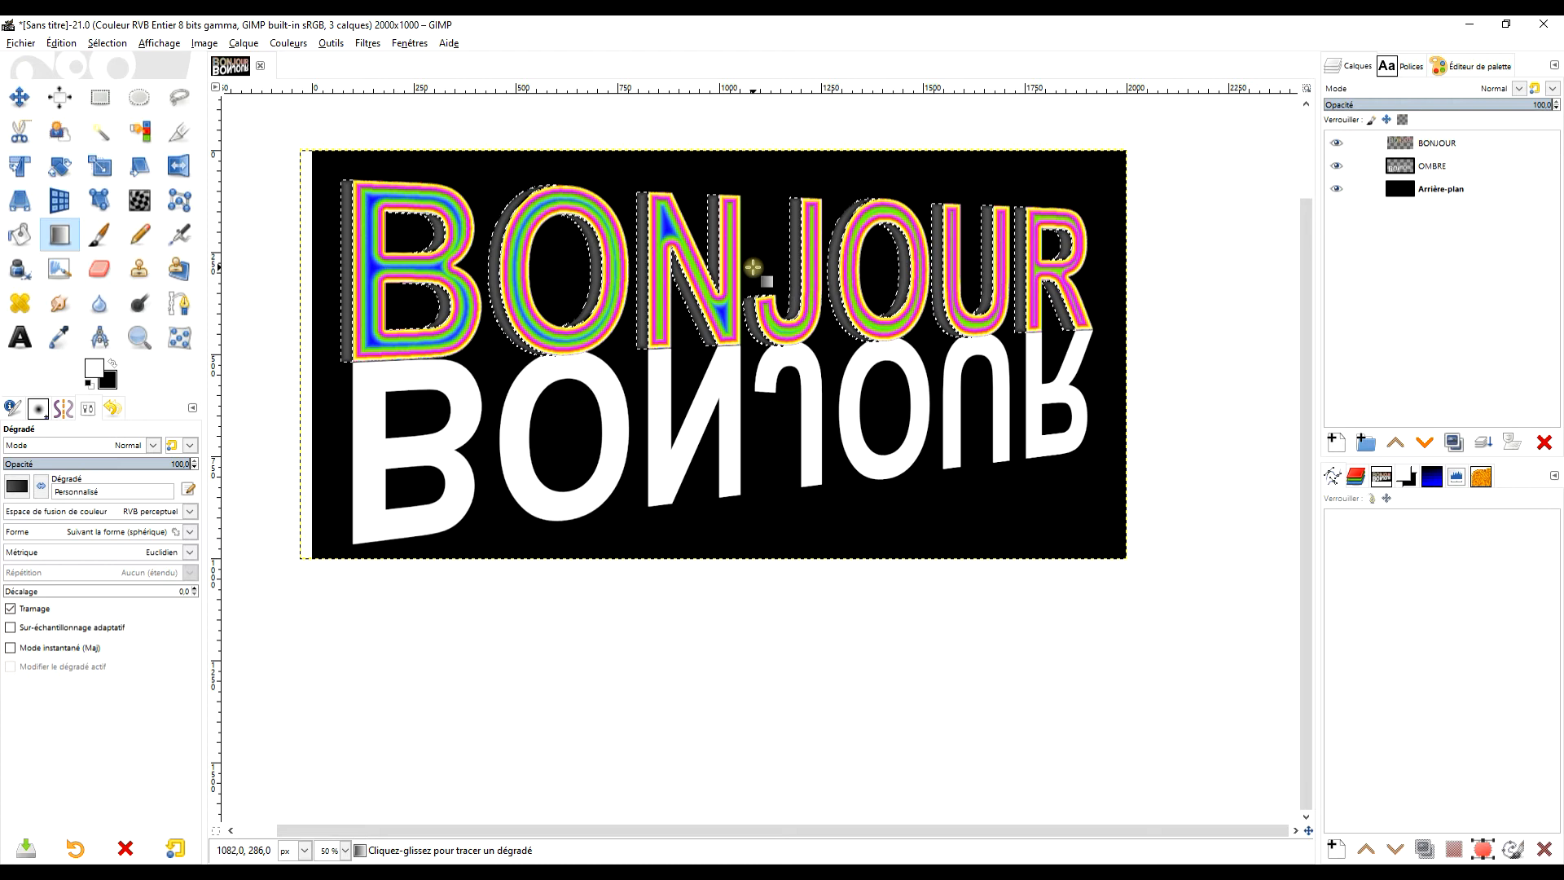
Step: Apply the Psychédélique colour effect to the selected long shadow with red frequency 2.832 and green frequency 3.295
left_click(243, 42)
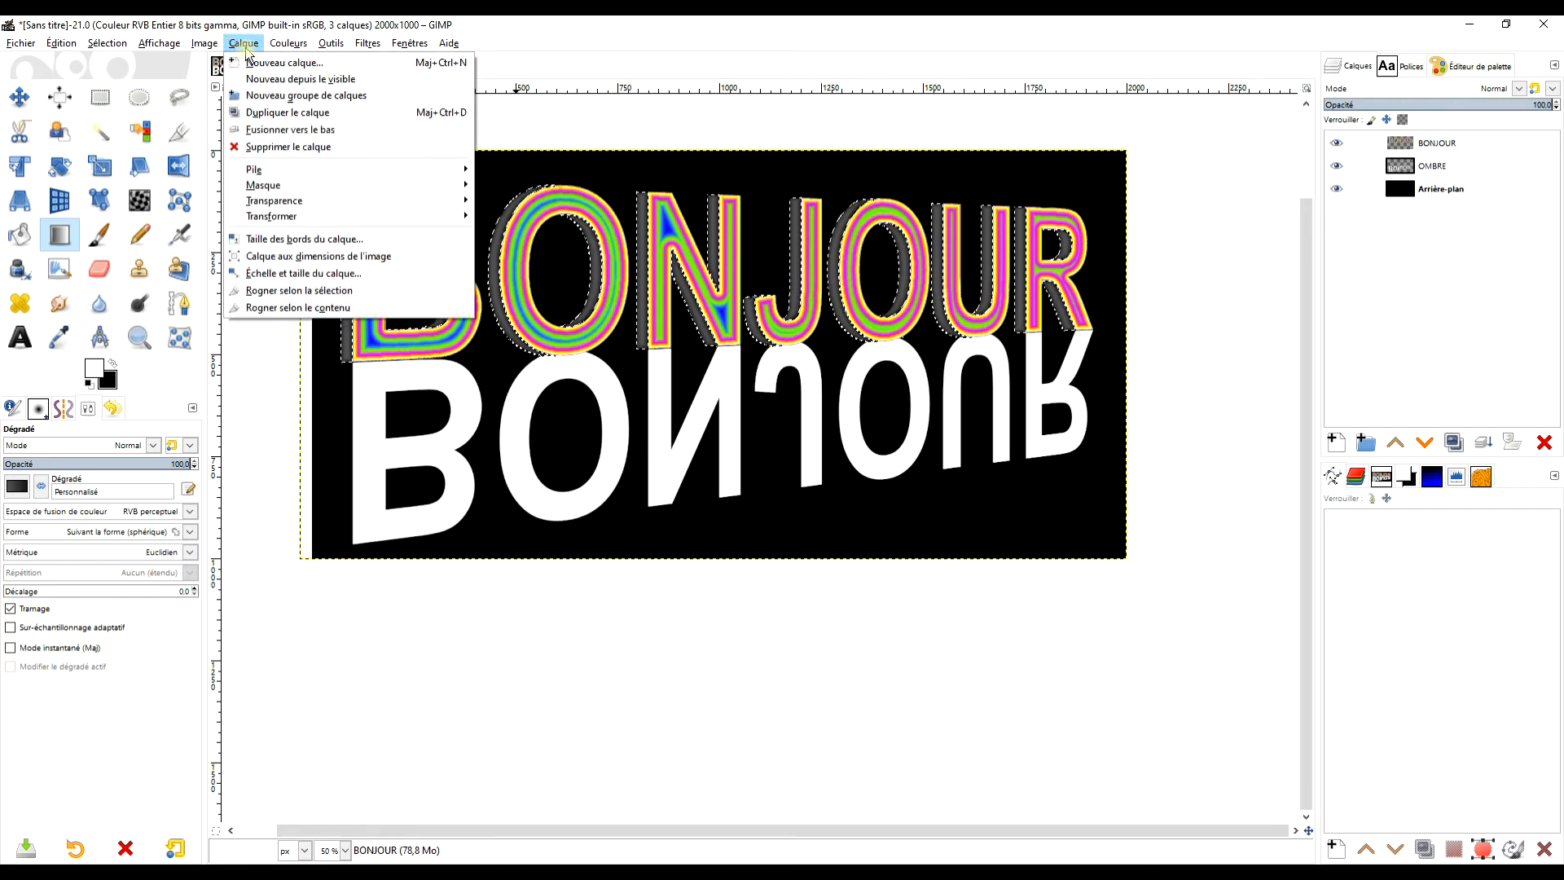
mouse_move(288, 42)
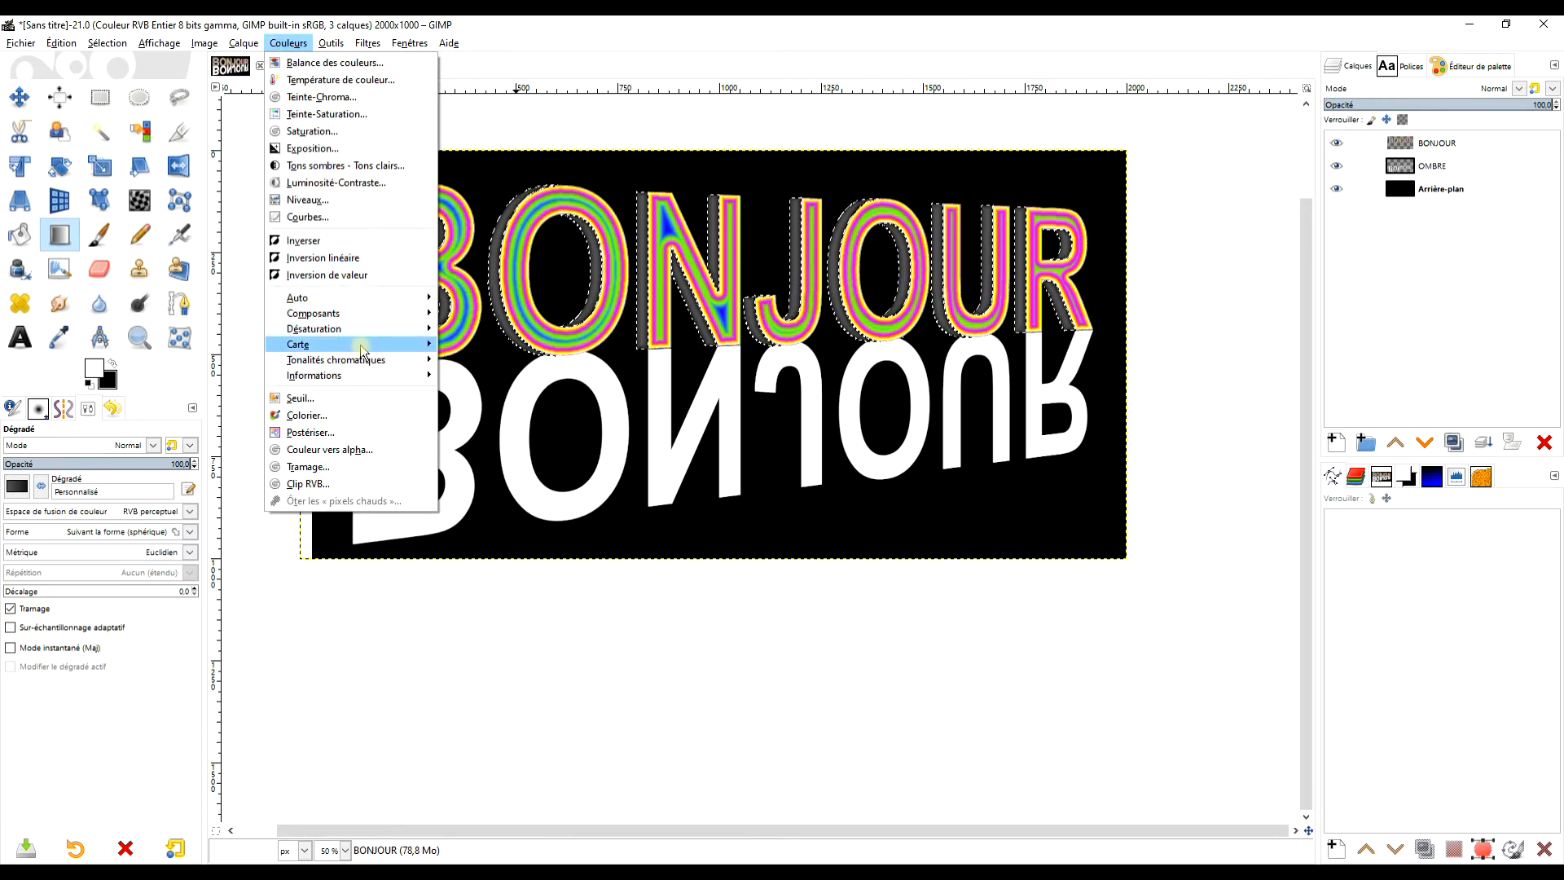
mouse_move(363, 350)
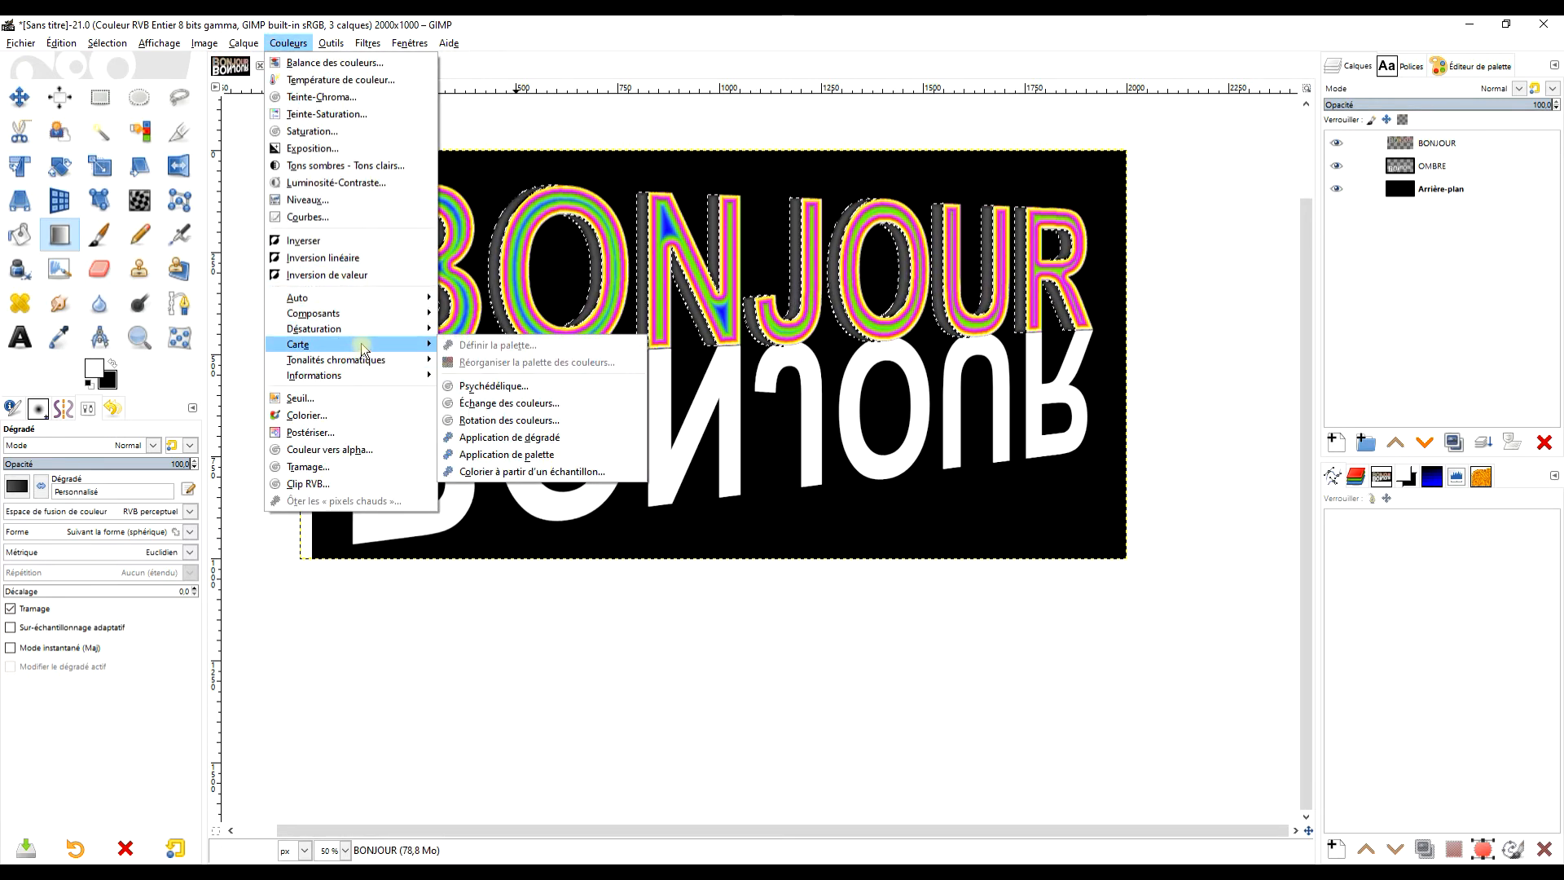
left_click(492, 386)
left_click(1255, 460)
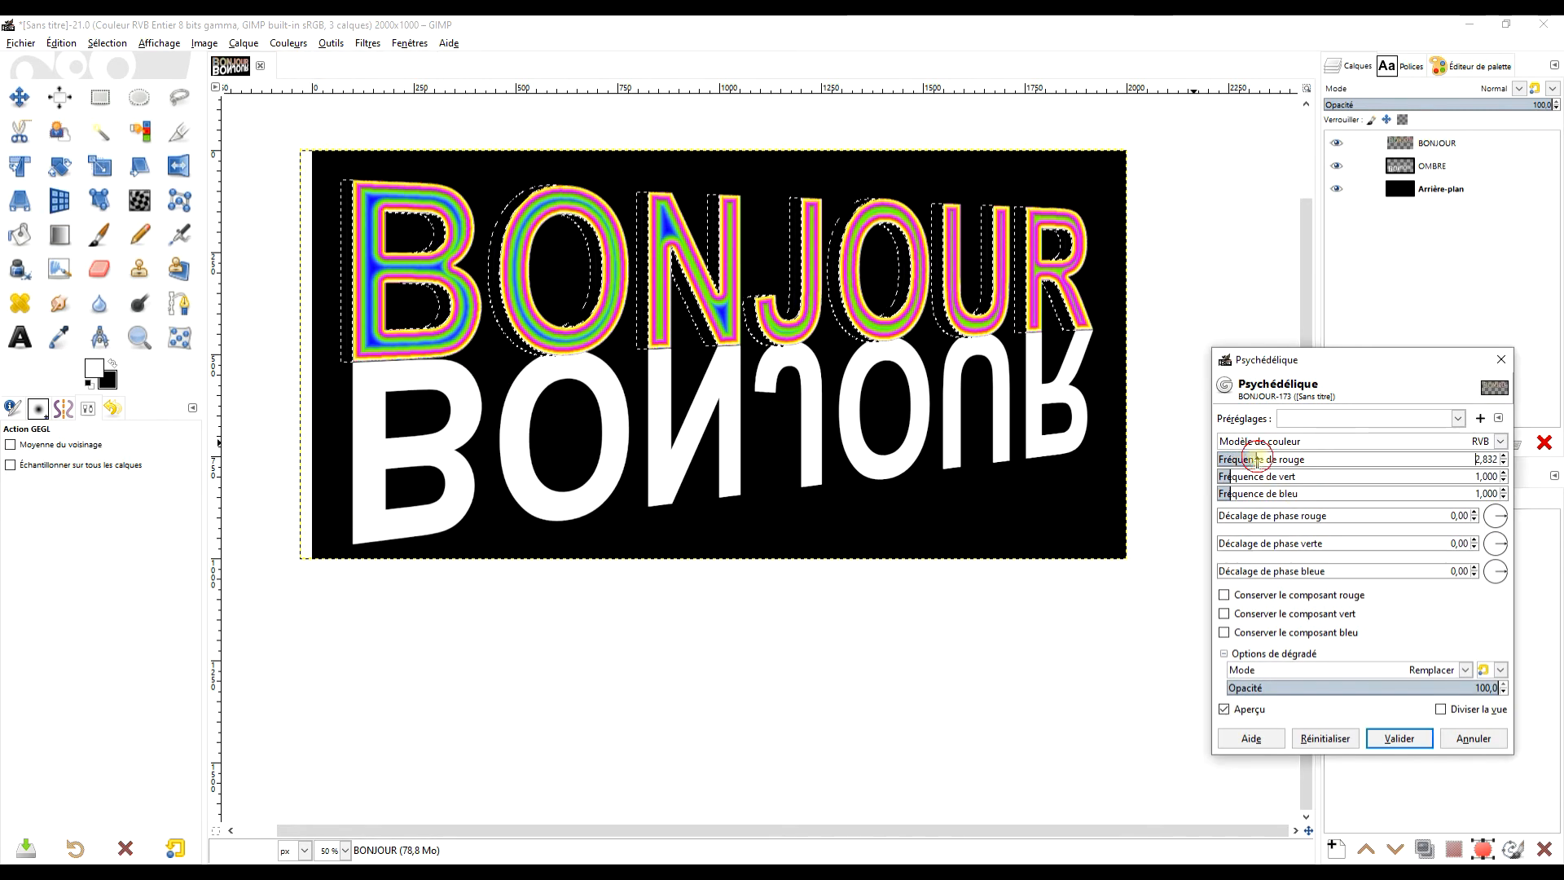
left_click(1292, 477)
left_click_drag(1292, 476, 1263, 477)
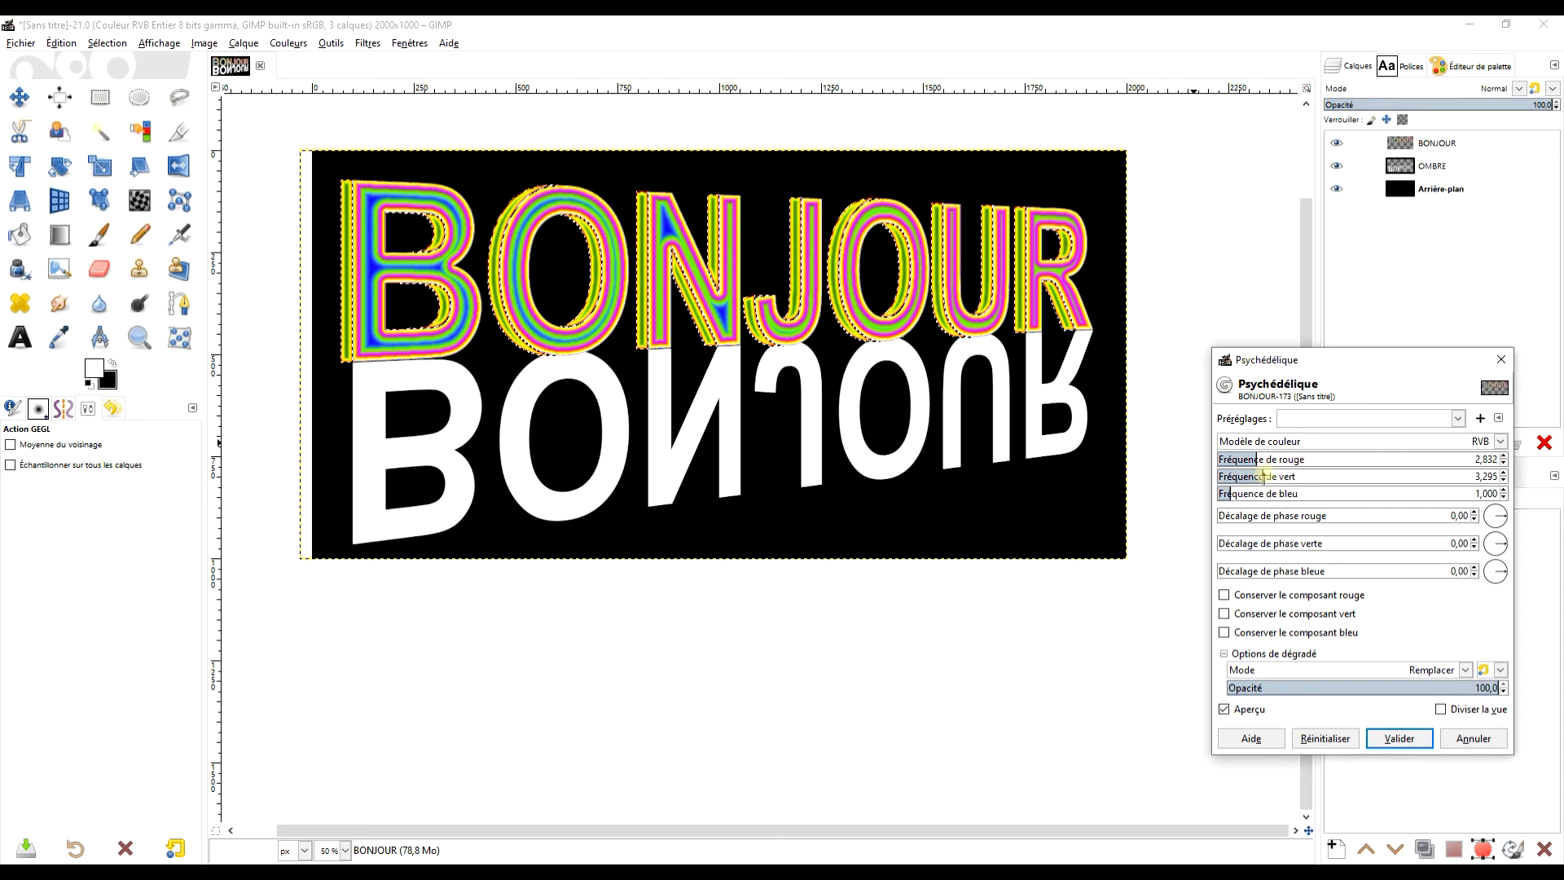
left_click(1397, 739)
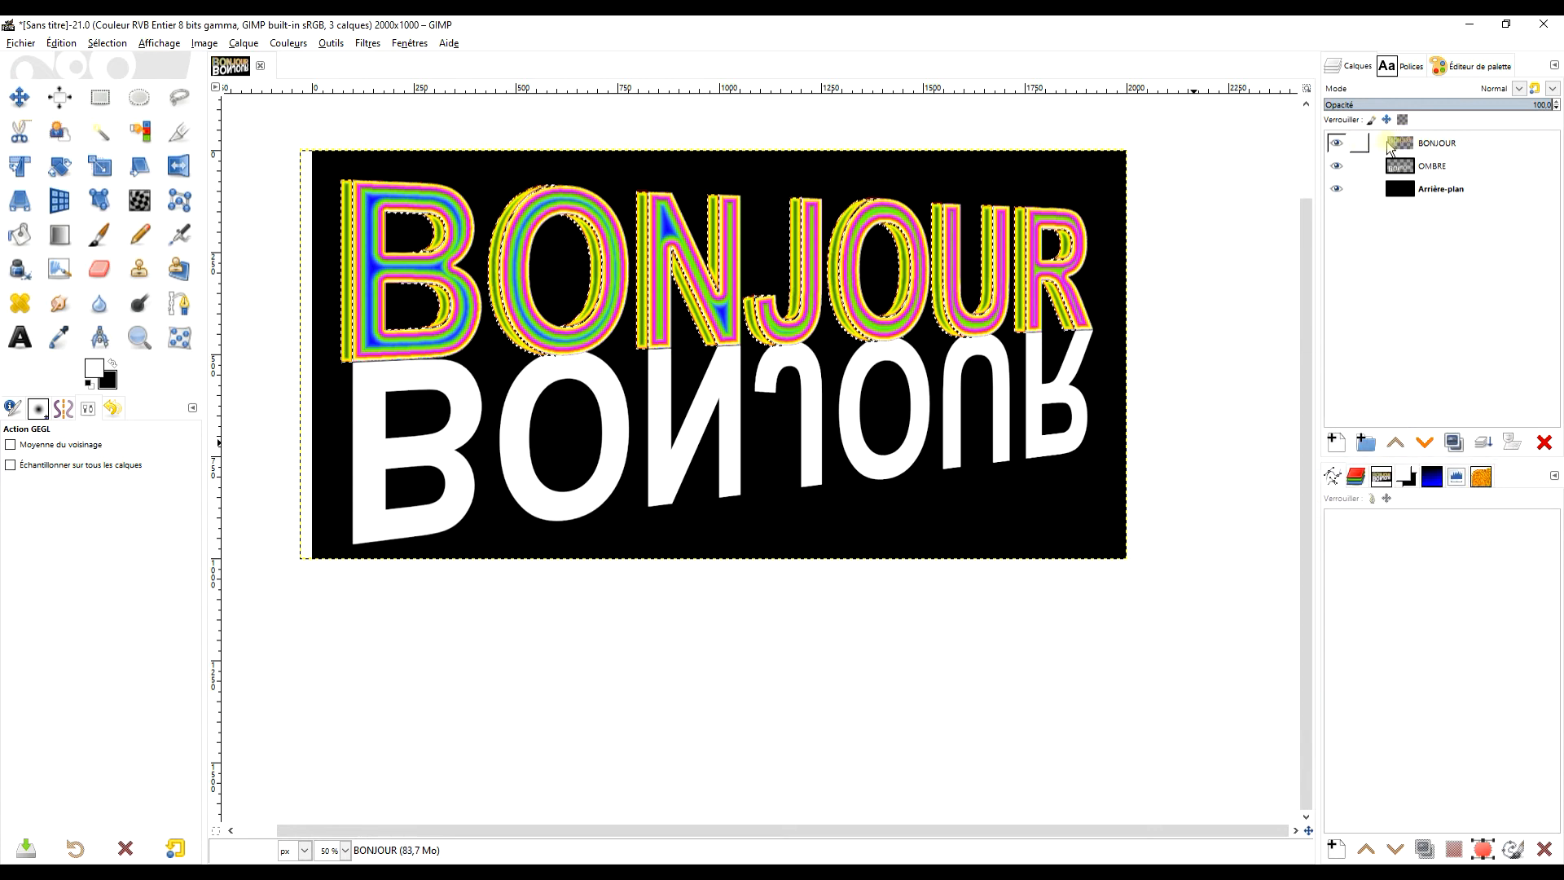
Step: Clear the selection around the BONJOUR long shadow
left_click(162, 44)
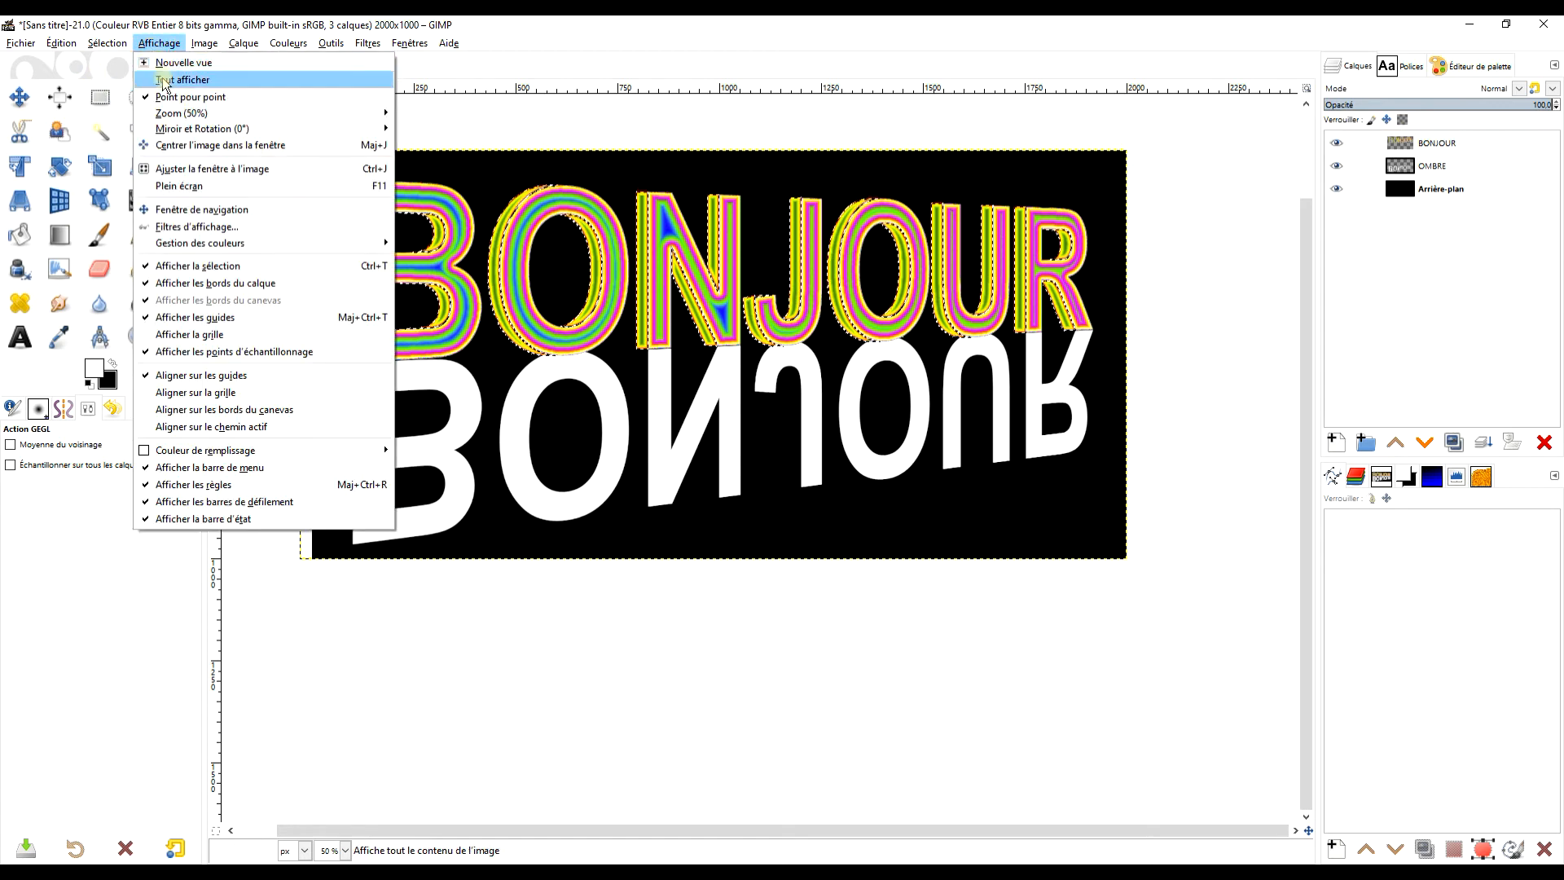
mouse_move(202, 47)
mouse_move(107, 45)
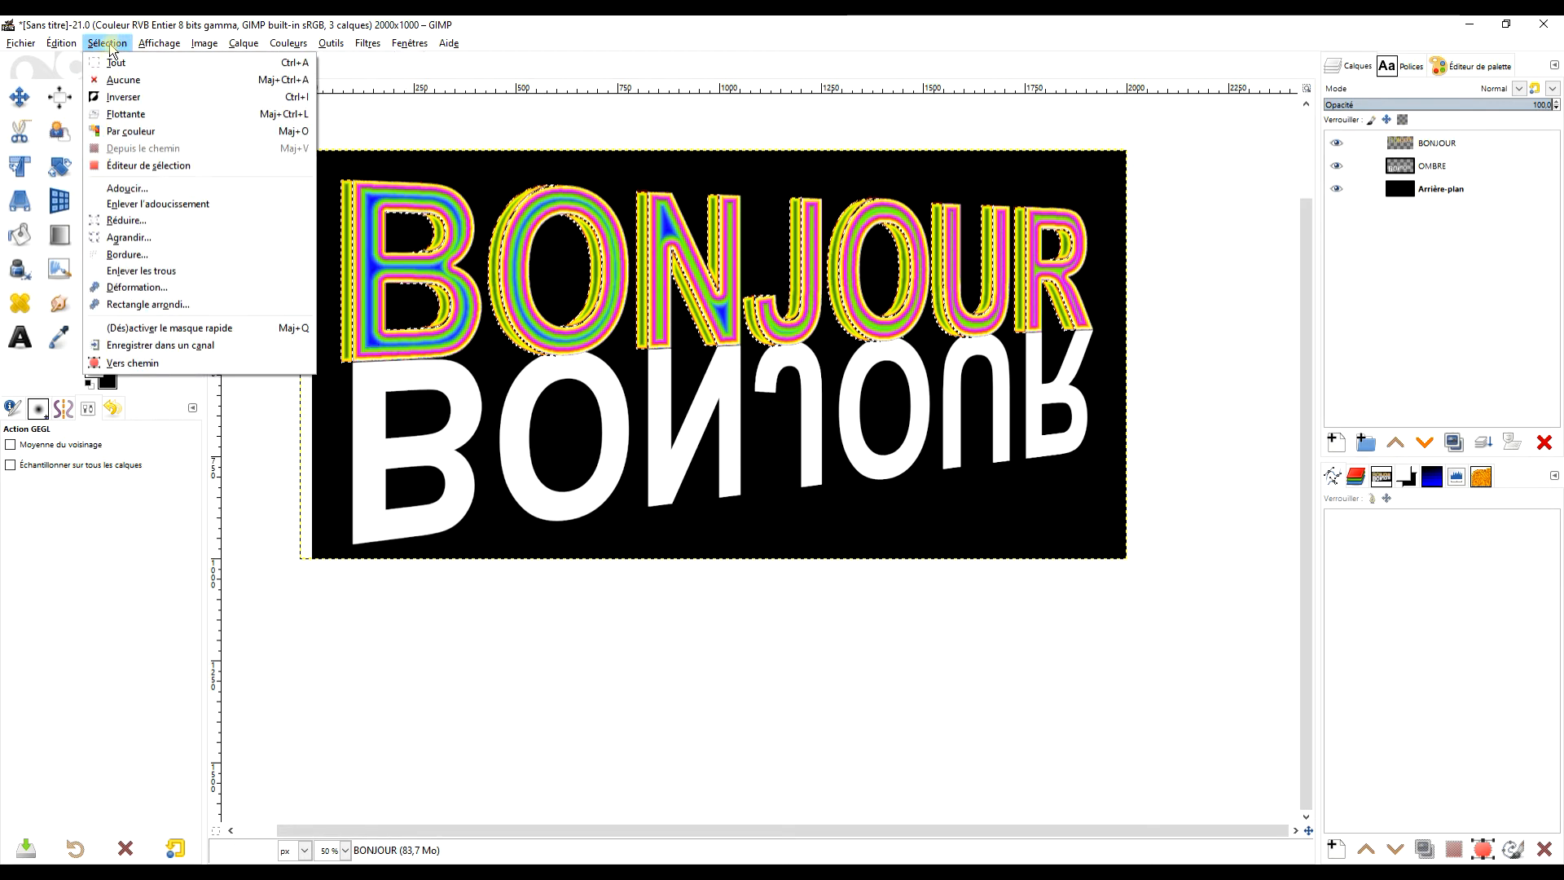
left_click(149, 85)
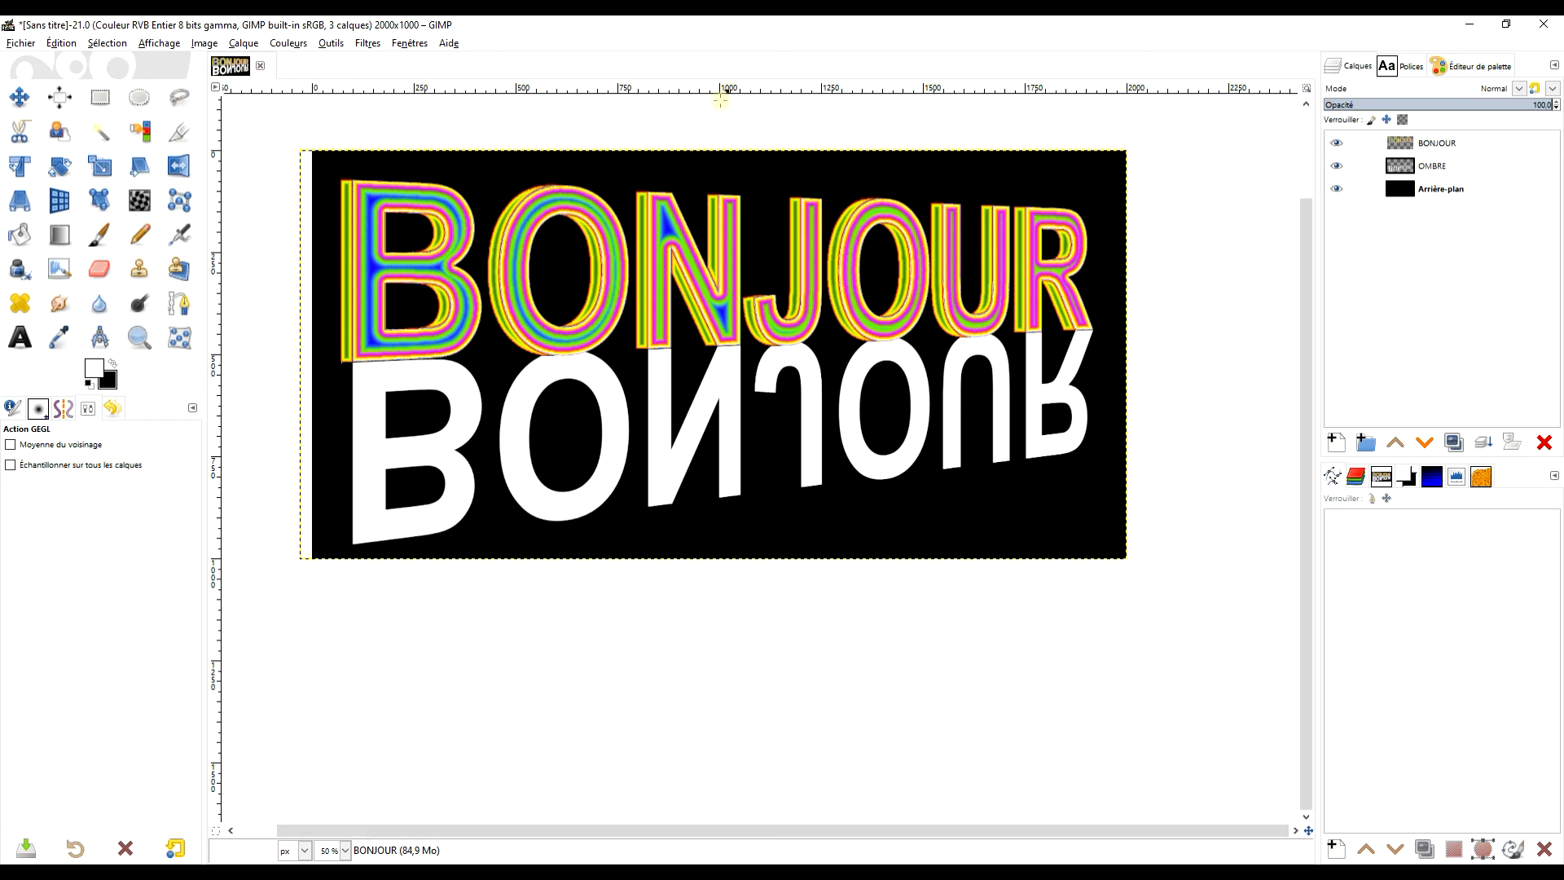
Step: Apply the Relief distortion in Repoussage mode to the BONJOUR layer with azimuth 159.77, elevation 88.83 and depth 25
left_click(366, 46)
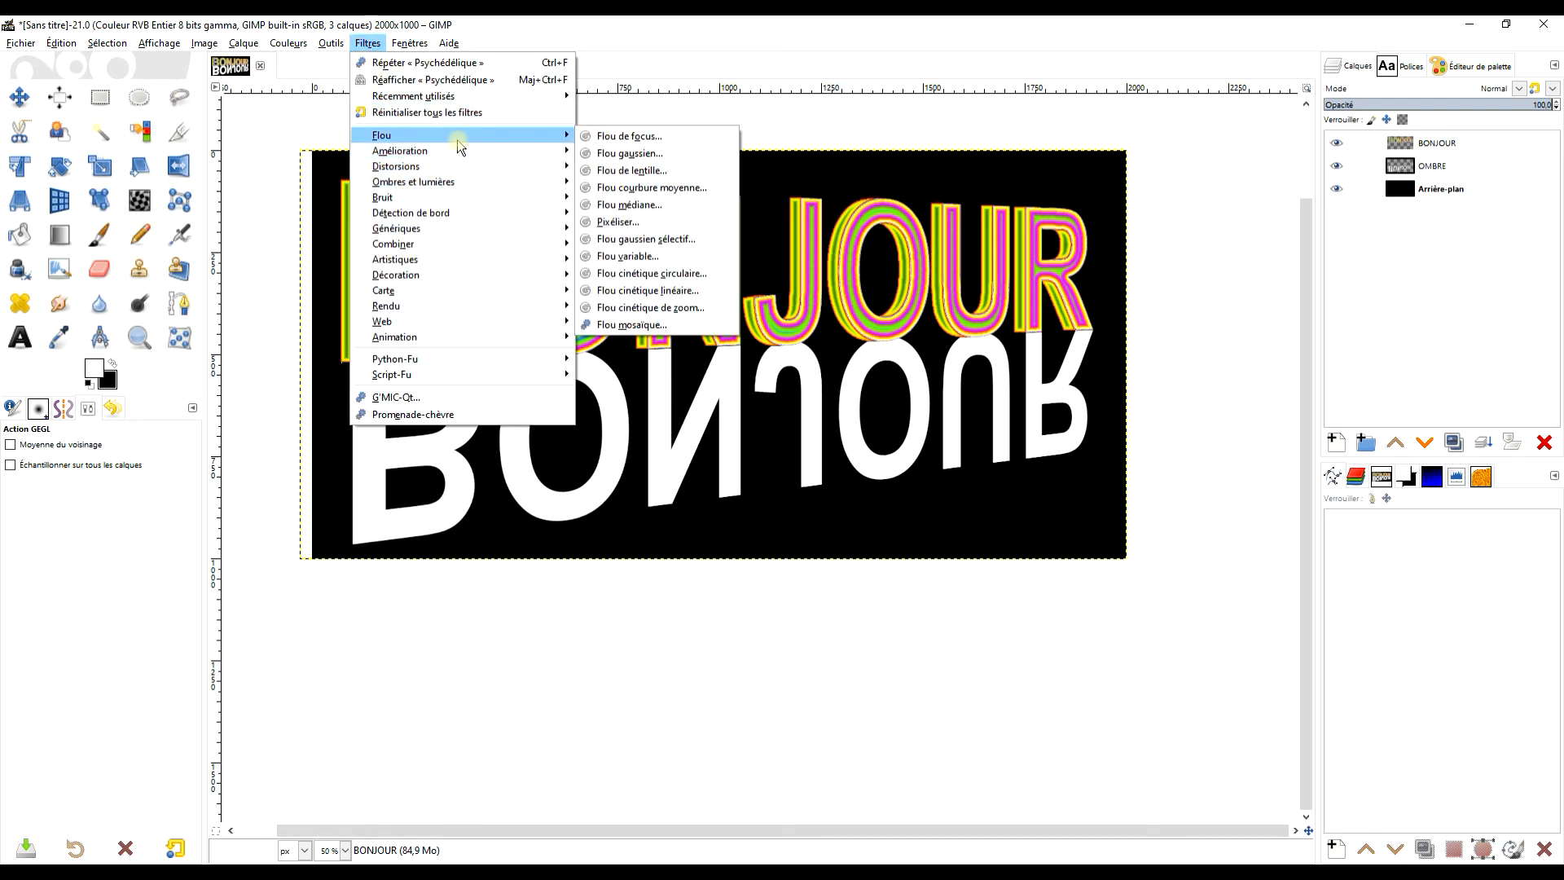
mouse_move(449, 162)
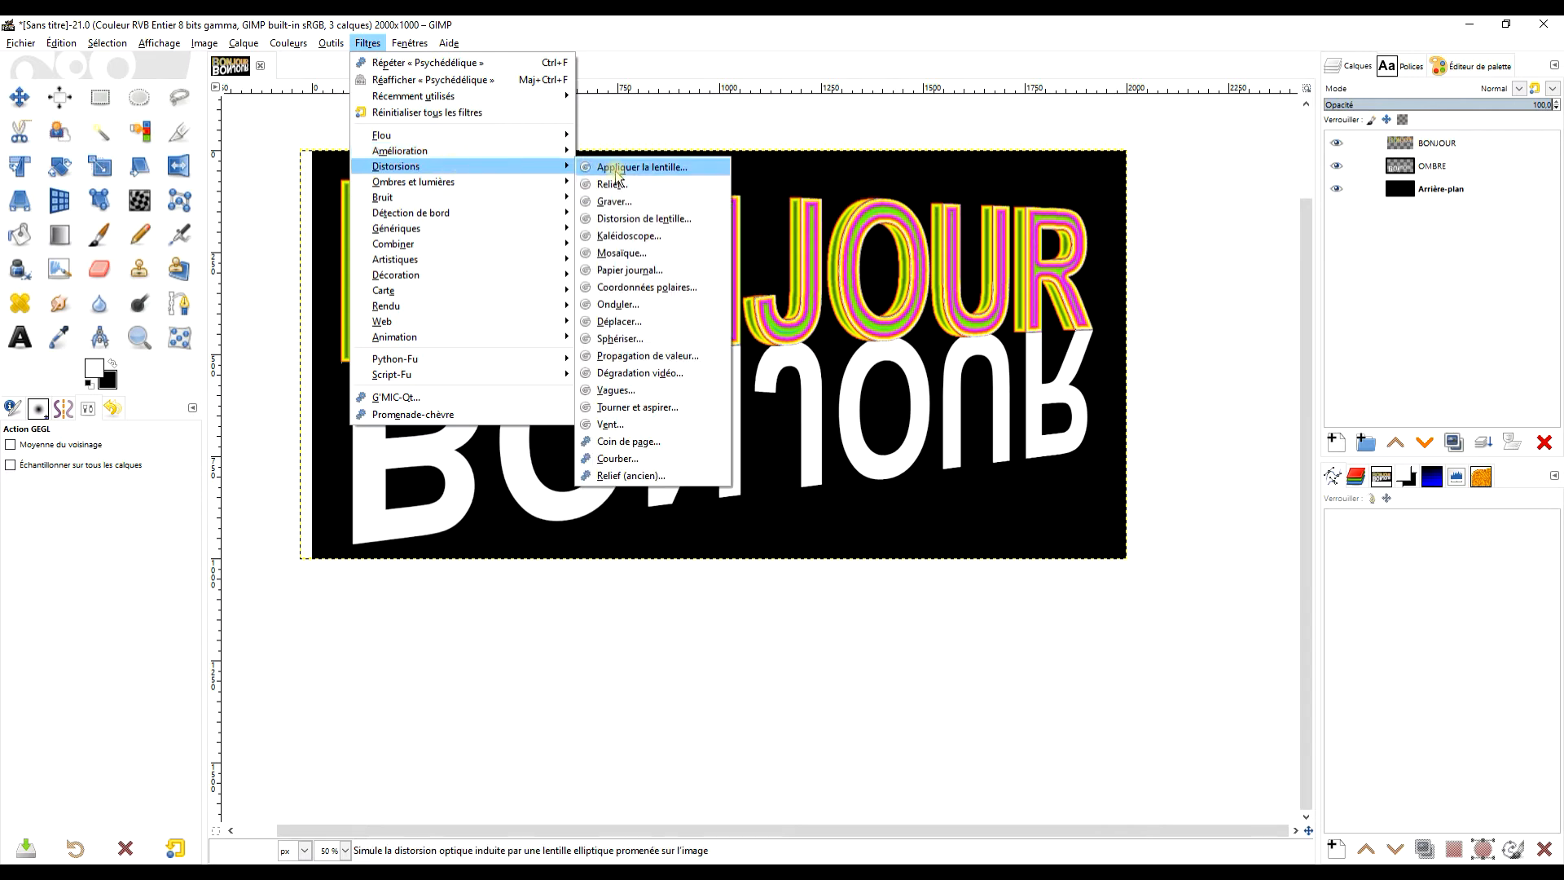
left_click(607, 182)
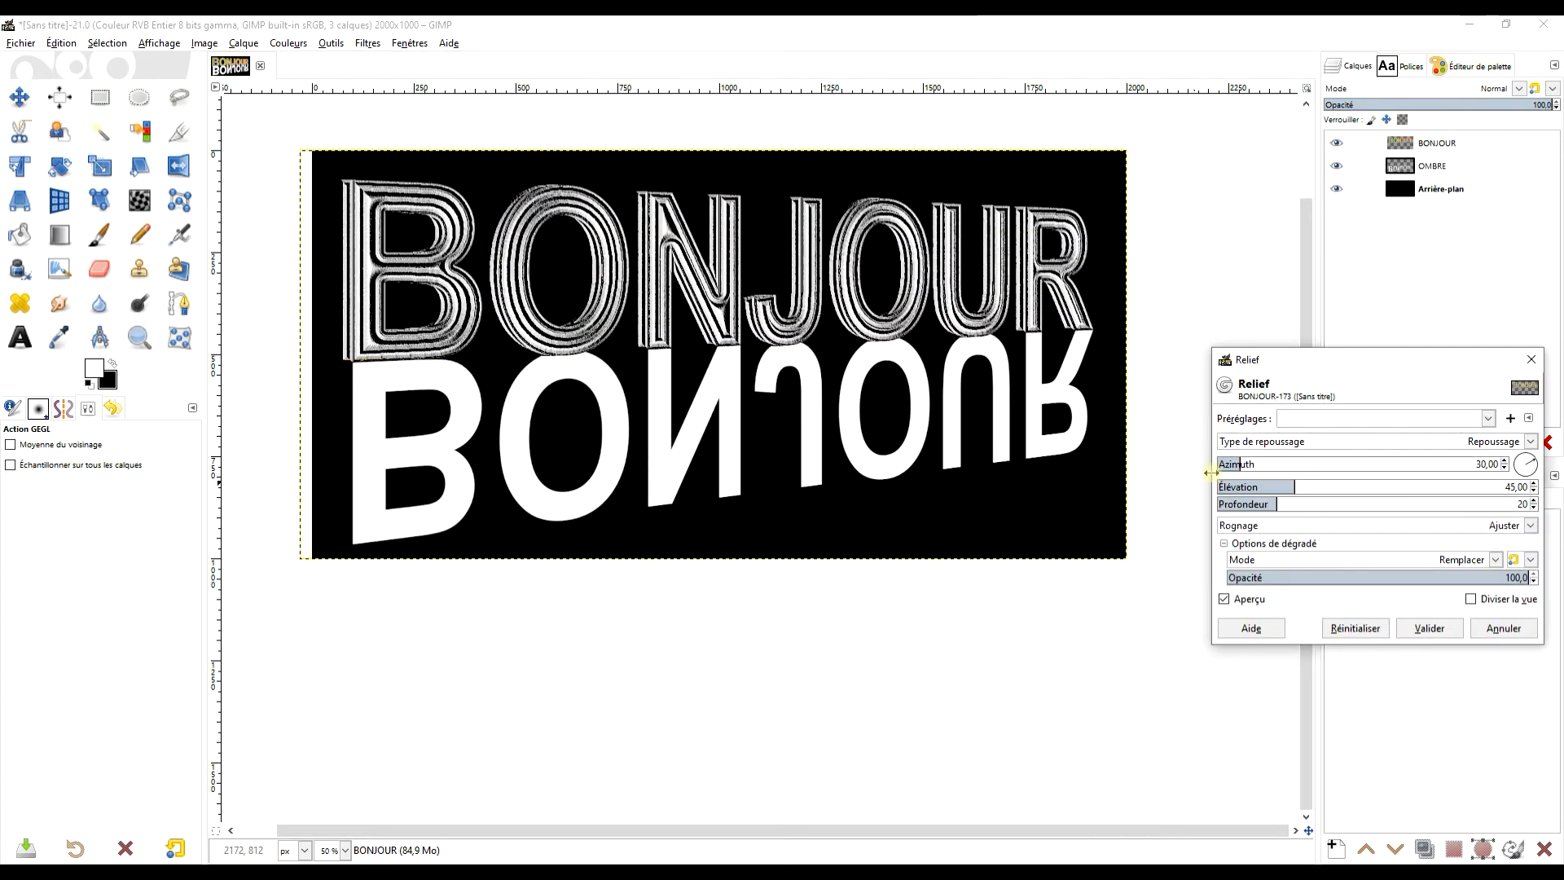
left_click(1279, 464)
left_click_drag(1282, 467, 1346, 486)
left_click_drag(1355, 487, 1371, 487)
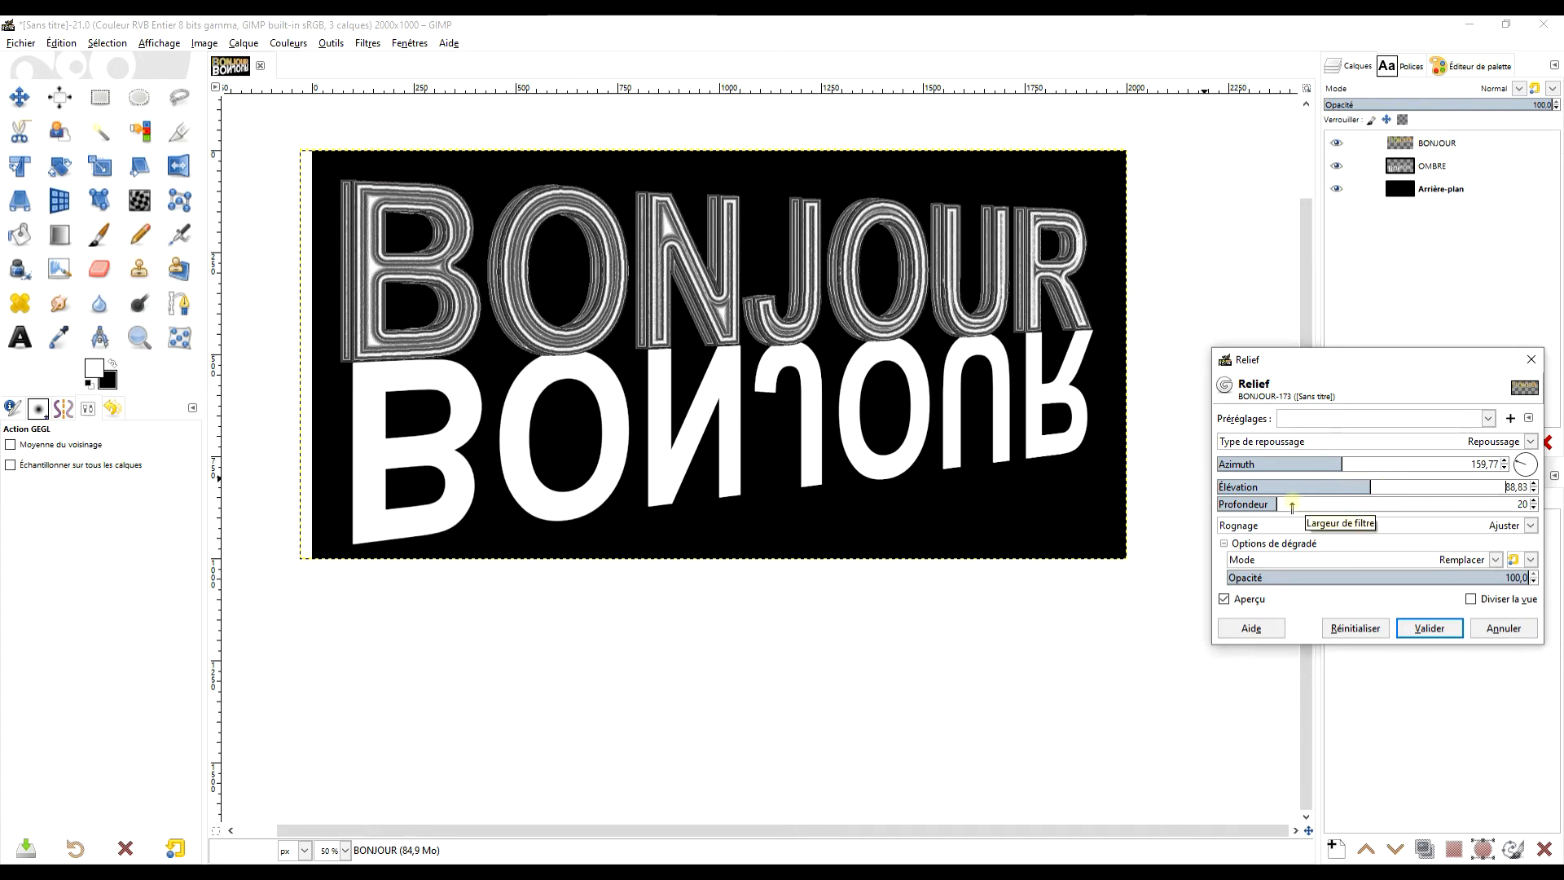
mouse_move(1277, 504)
left_mouse_down()
mouse_move(1305, 504)
mouse_move(1276, 504)
left_mouse_up()
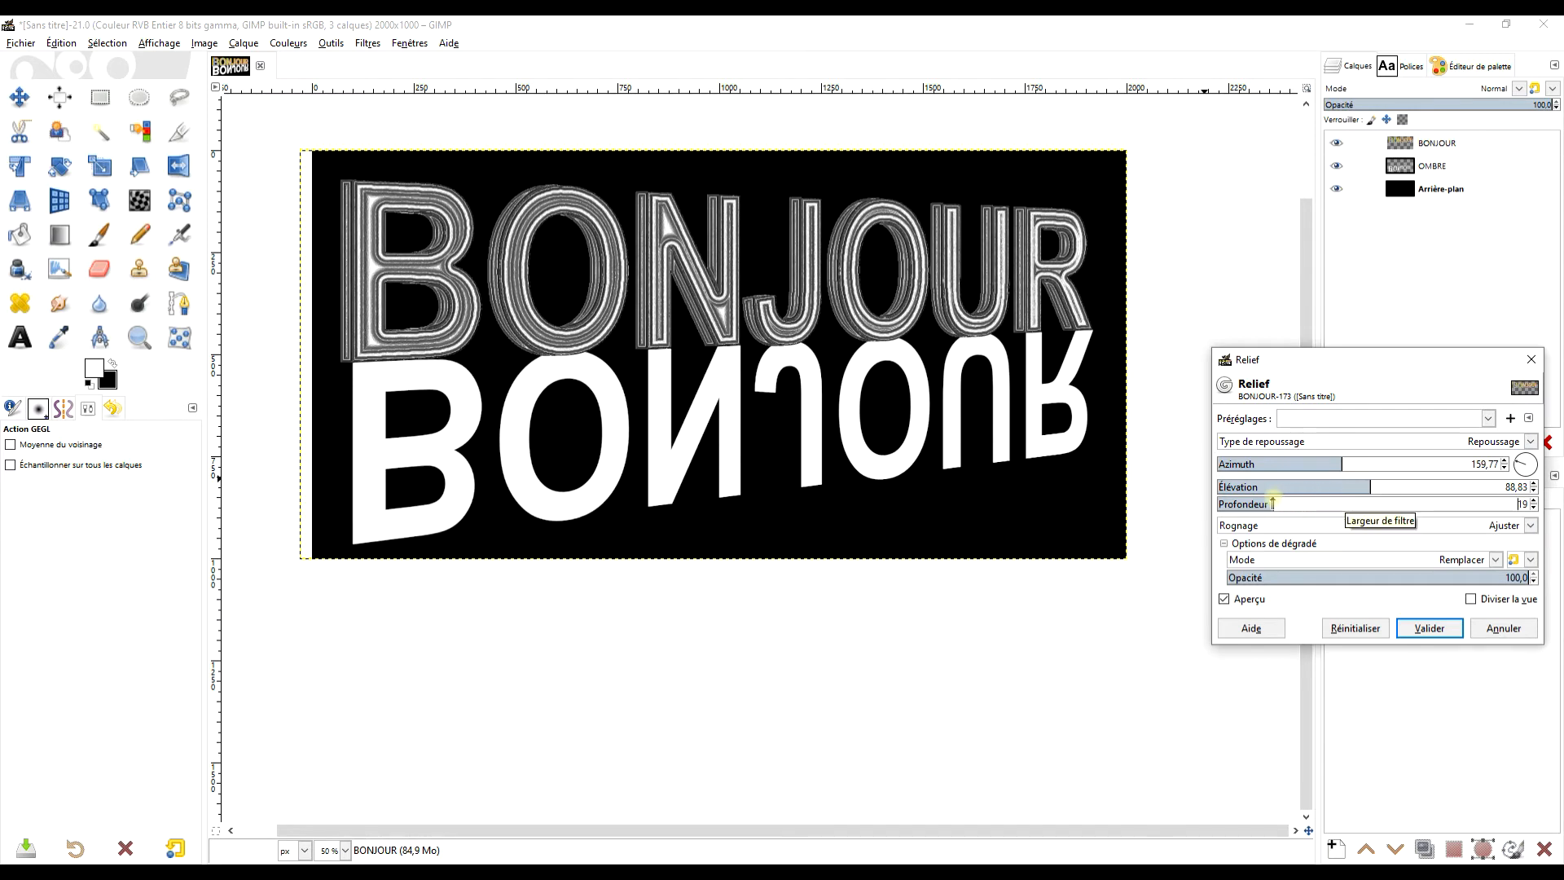
left_click_drag(1278, 503, 1283, 504)
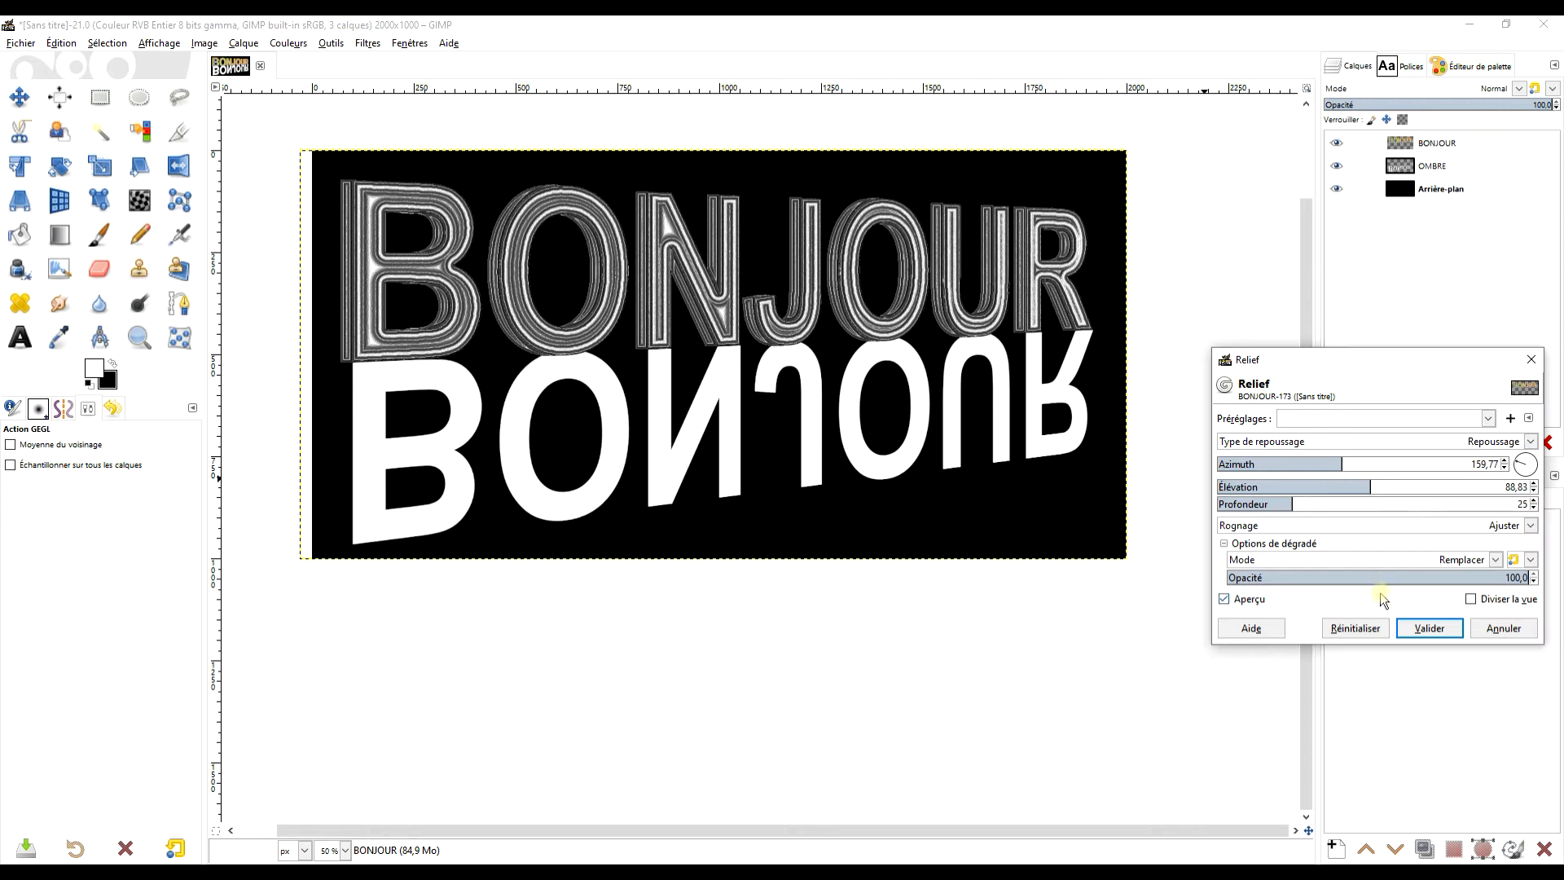
left_click(1427, 629)
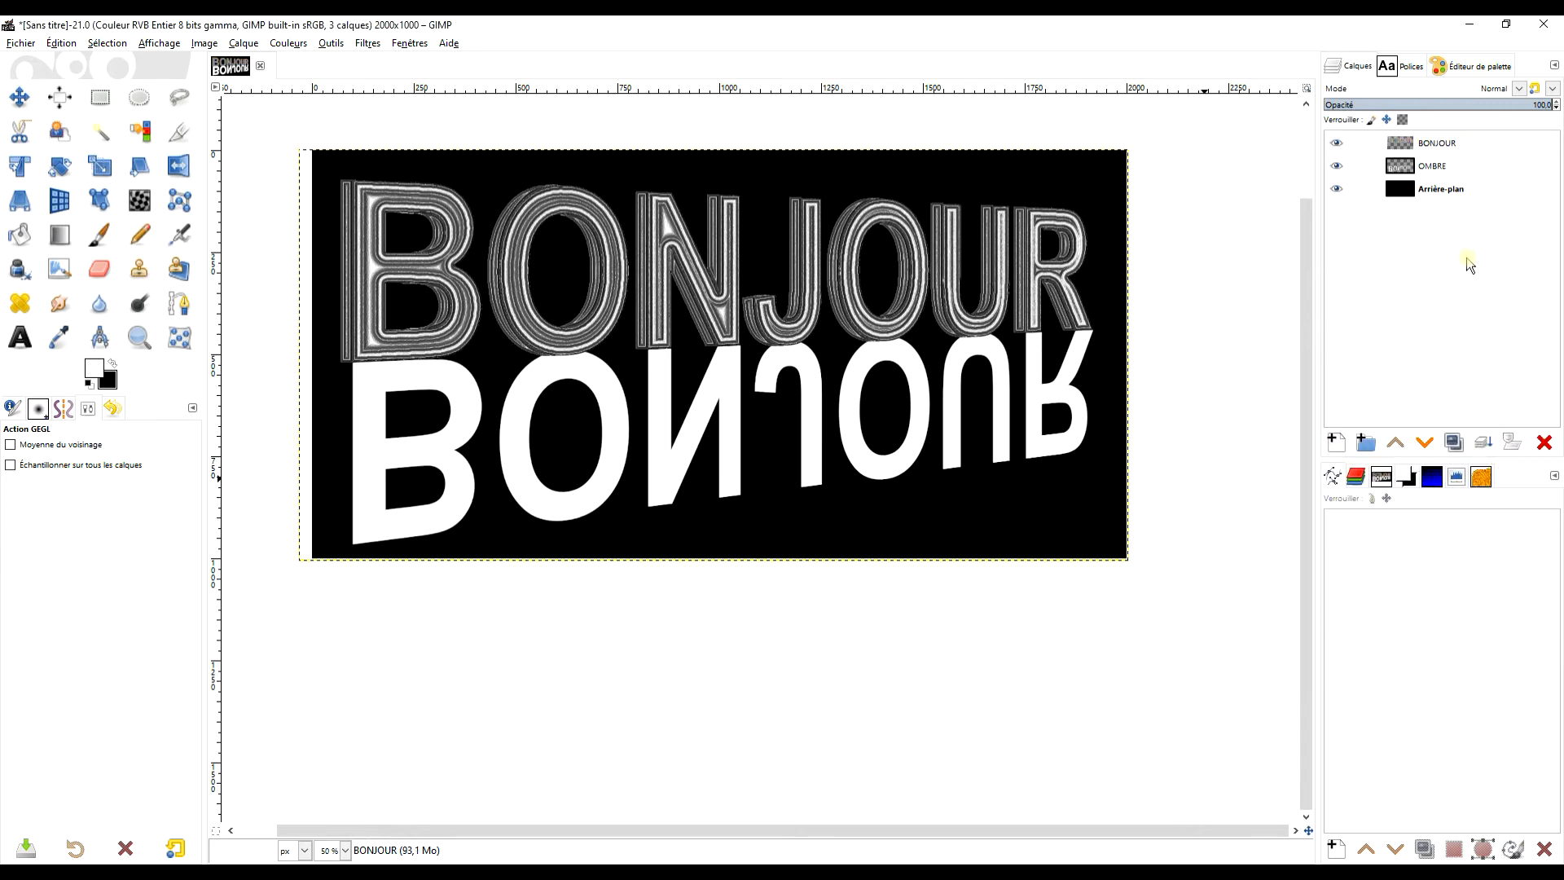
Step: Select the mirrored letters from the OMBRE layer's alpha and fill them with the dark grey spherical shape gradient
left_click(1428, 167)
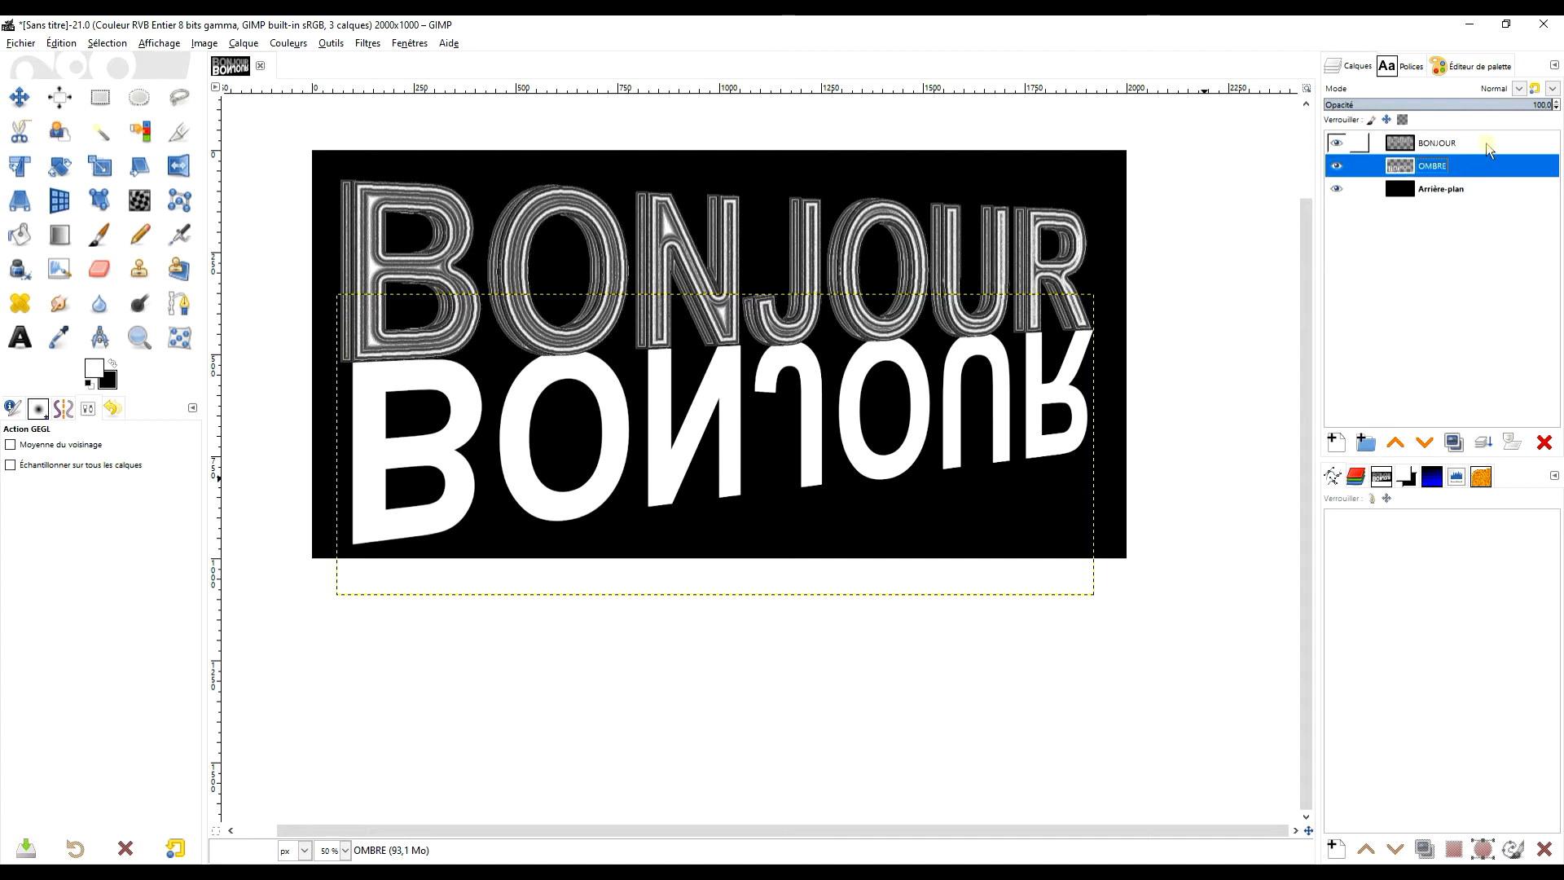
right_click(1398, 163)
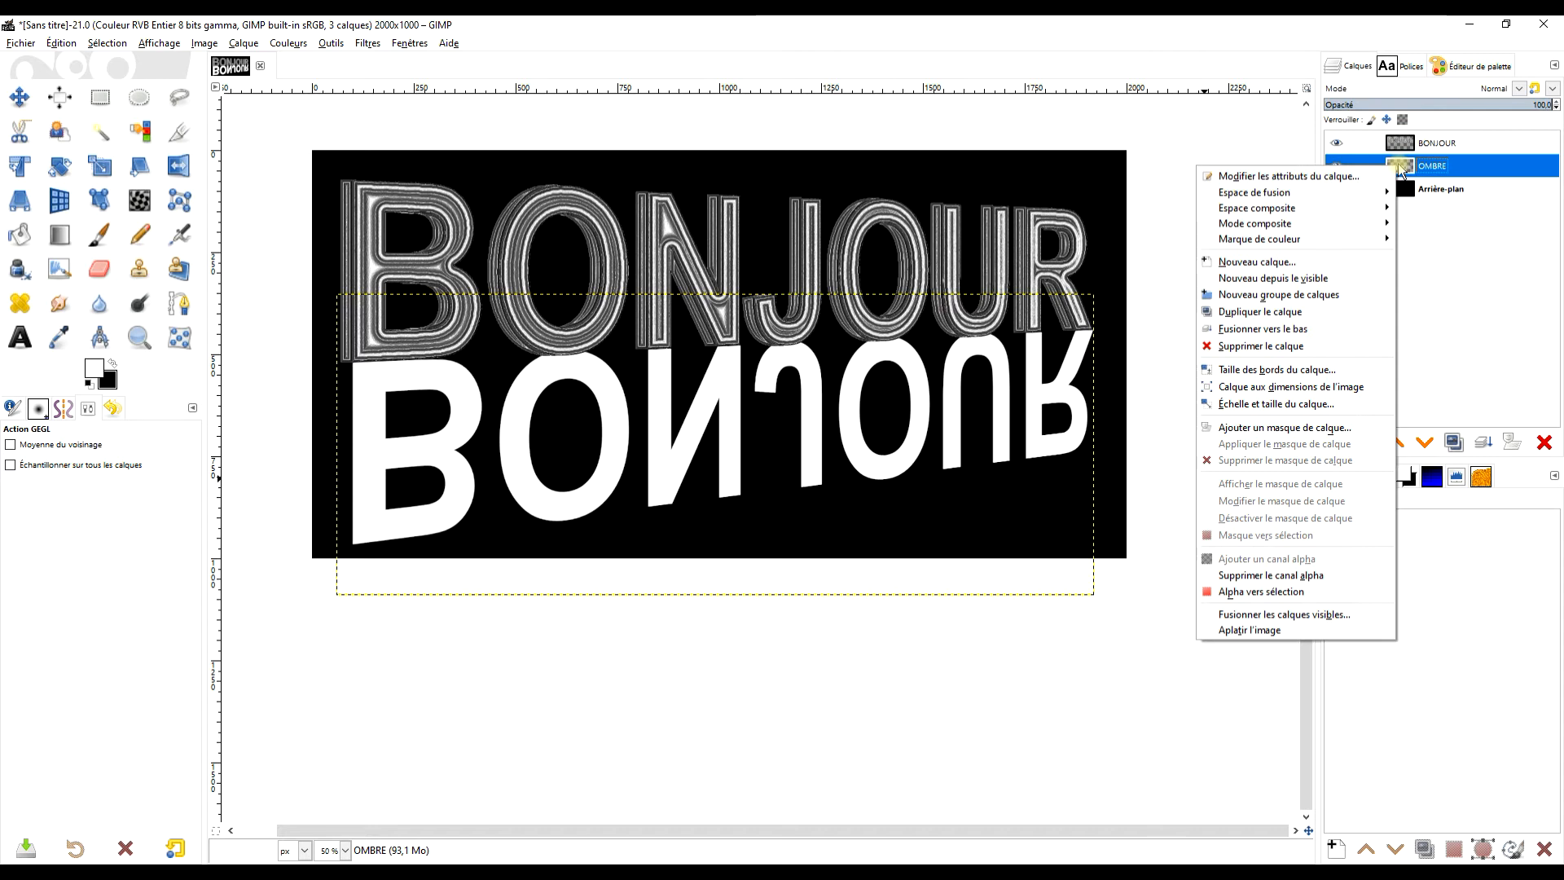
left_click(1297, 591)
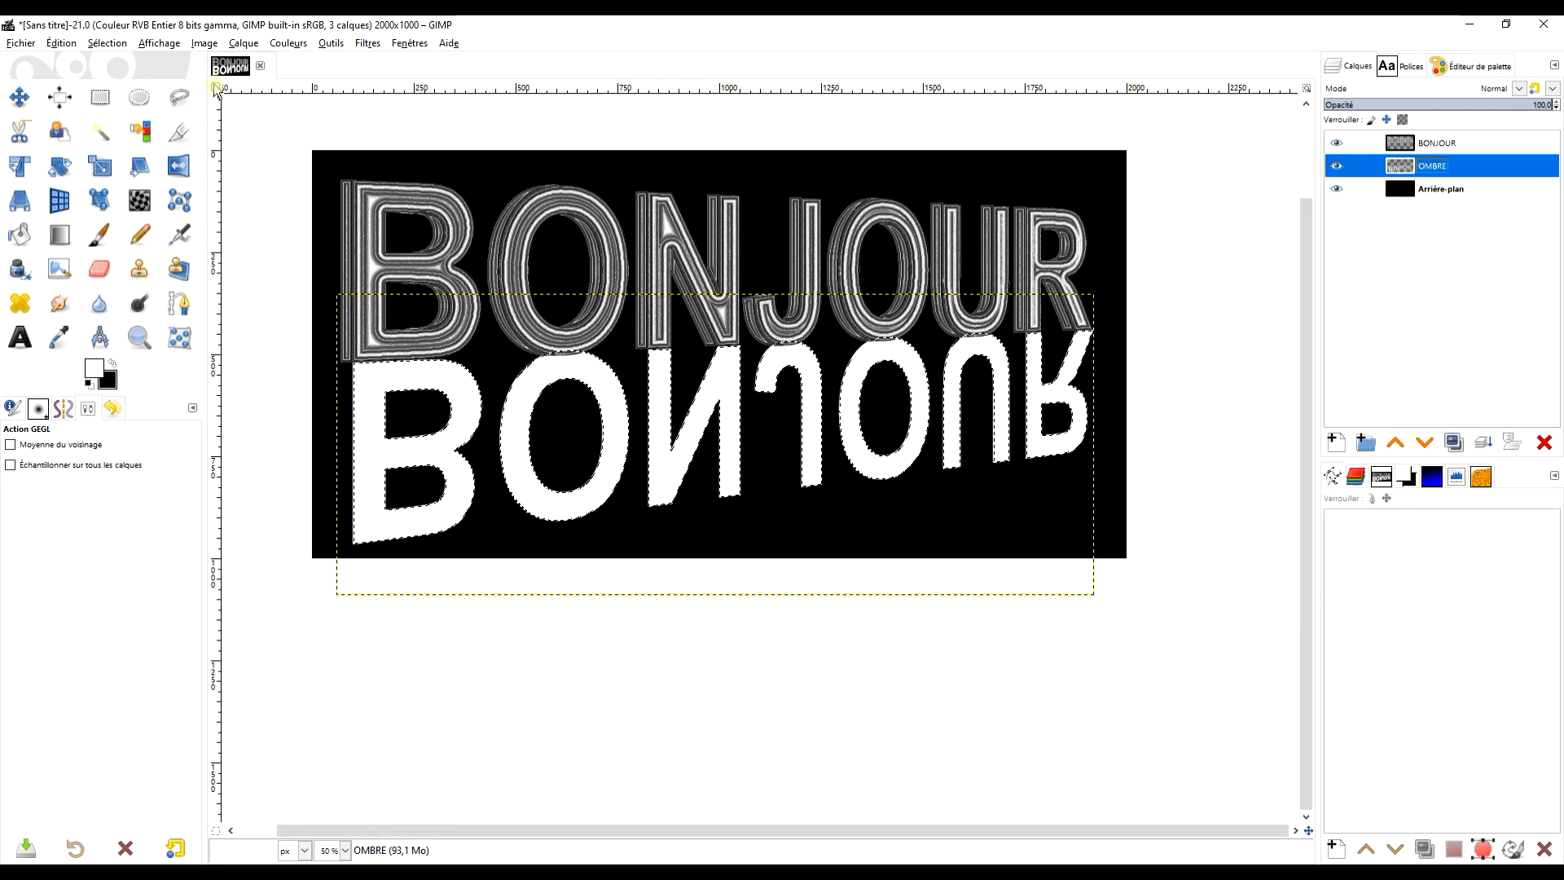
left_click(60, 234)
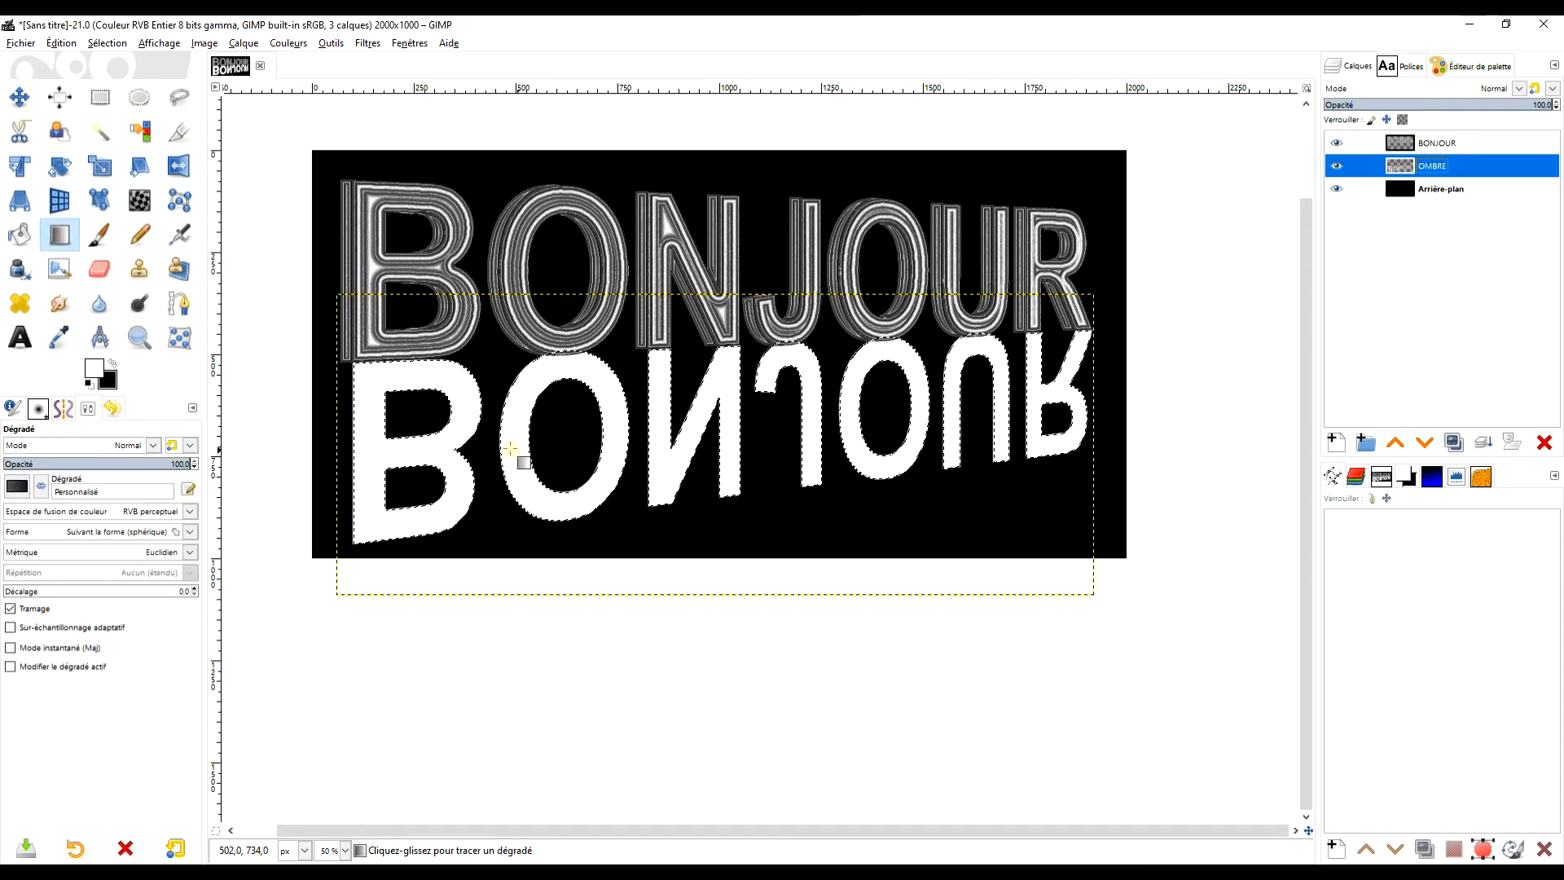
left_click_drag(501, 443, 925, 410)
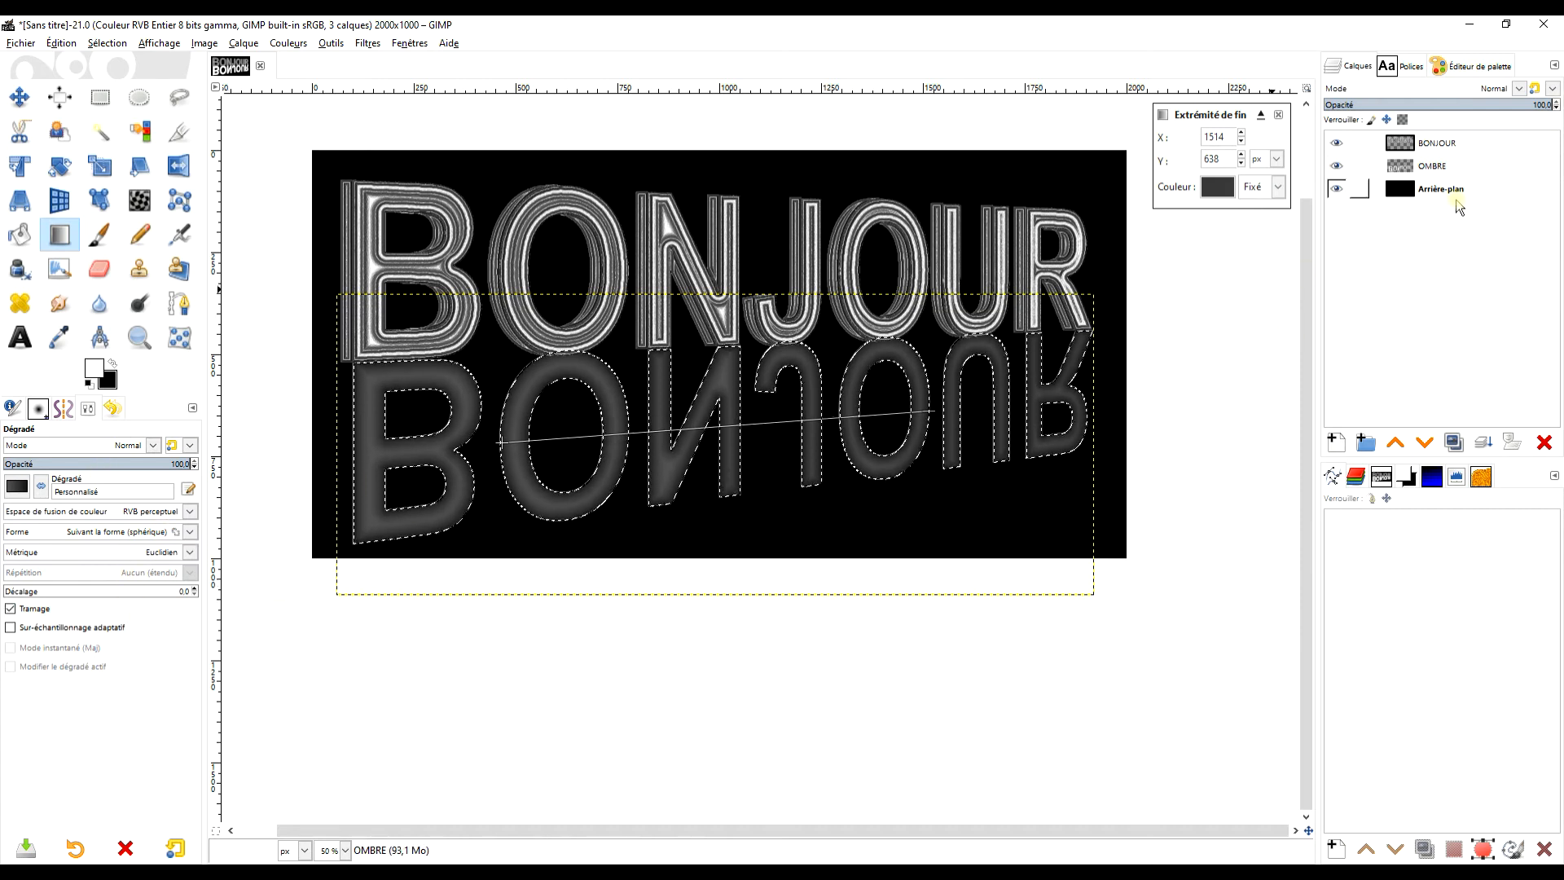
Step: Apply Psychédélique to the mirrored letters with red, green and blue frequencies 2.312, 8.382 and 10.462, and clear the selection
key("Return")
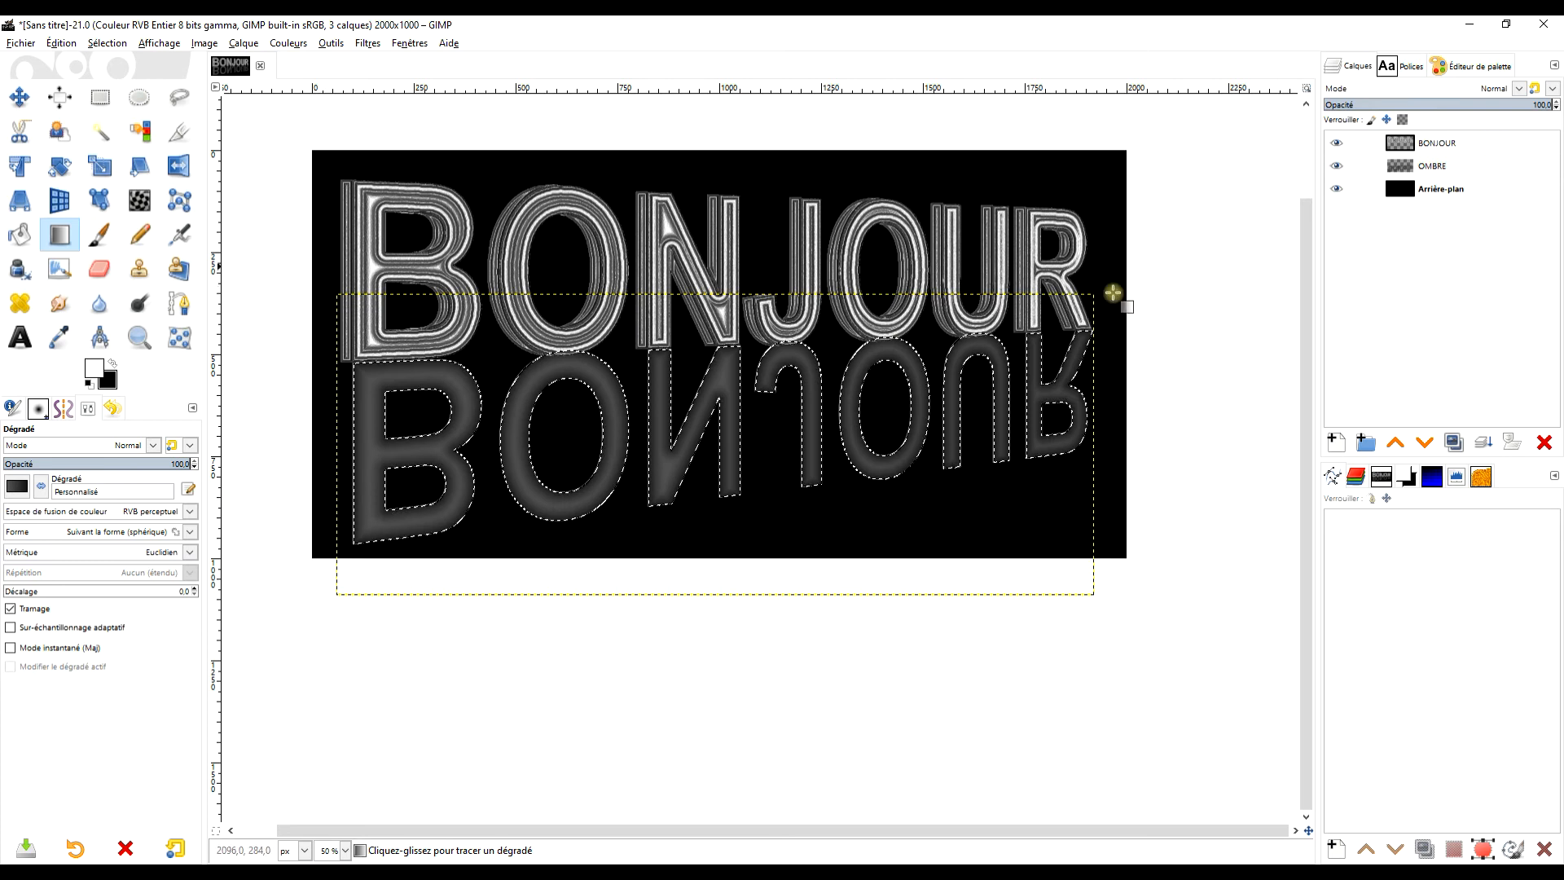
left_click(241, 43)
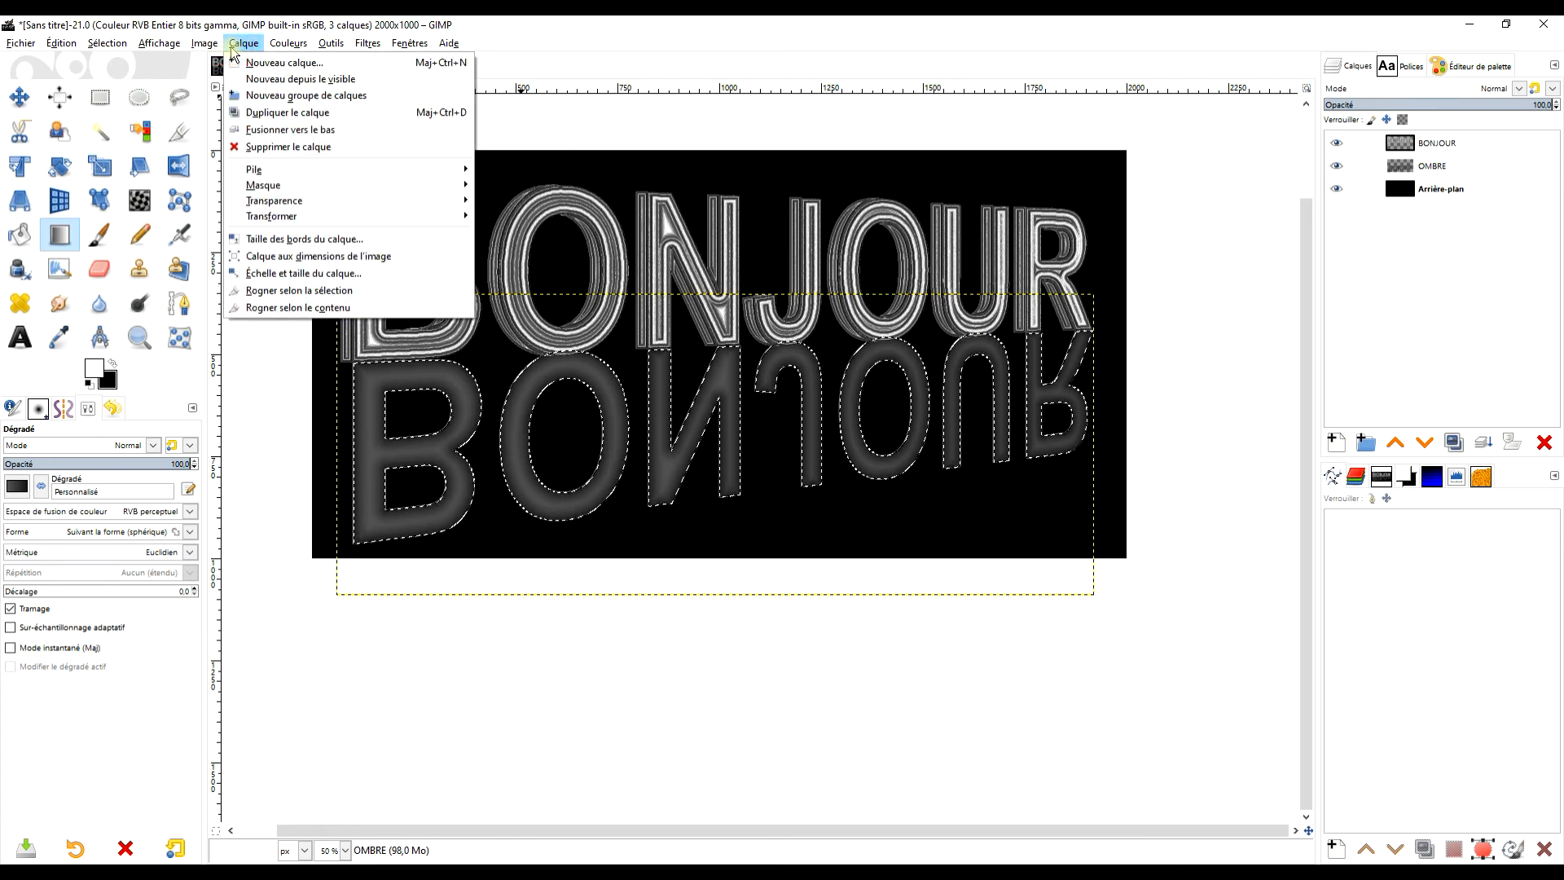
mouse_move(205, 48)
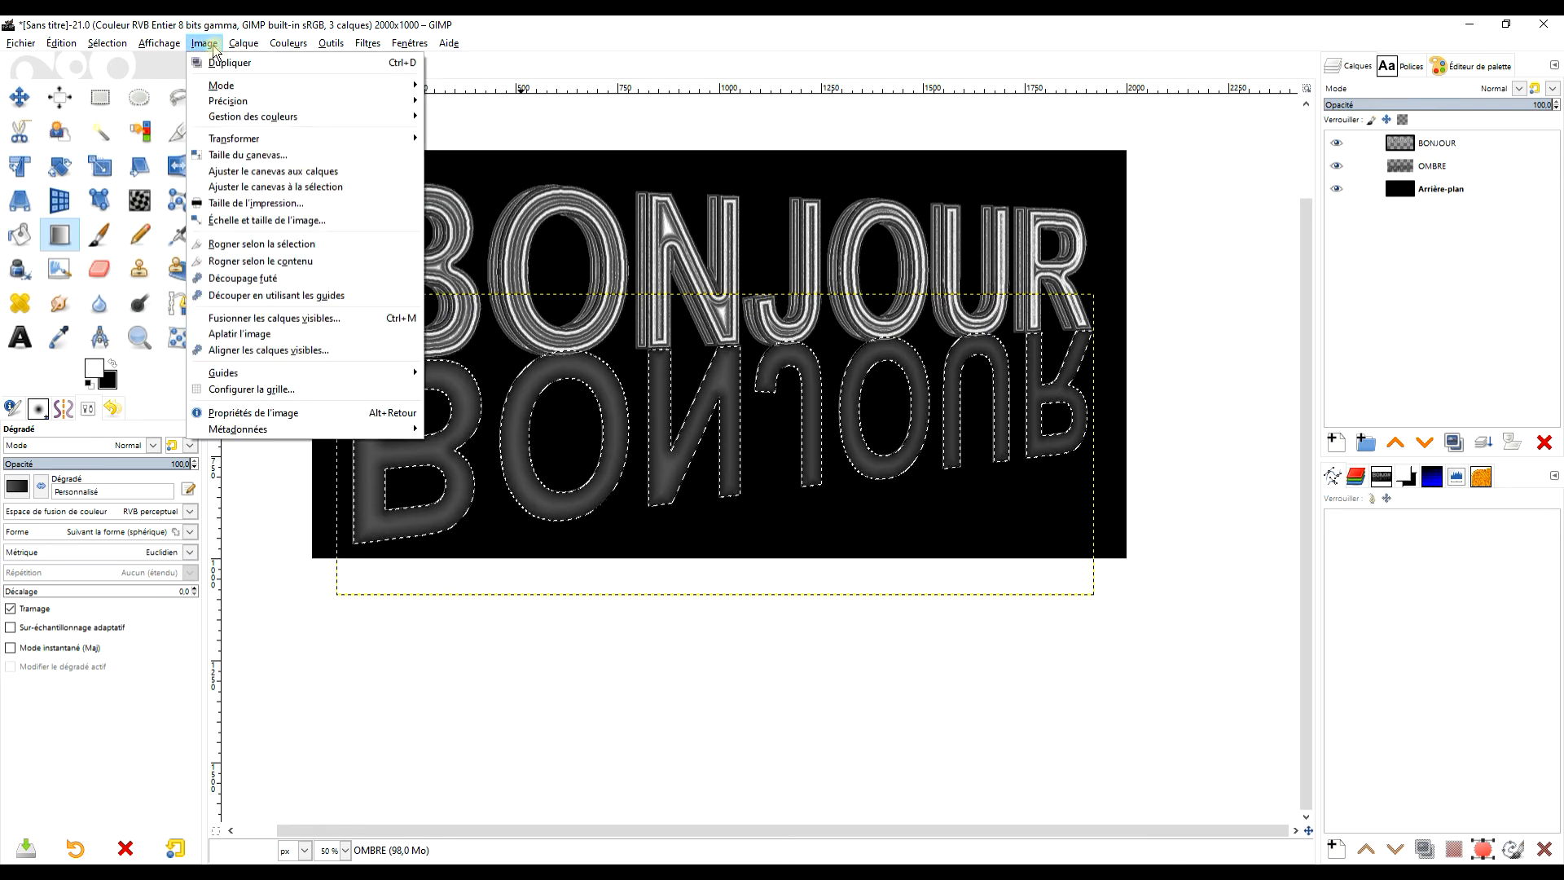
mouse_move(289, 43)
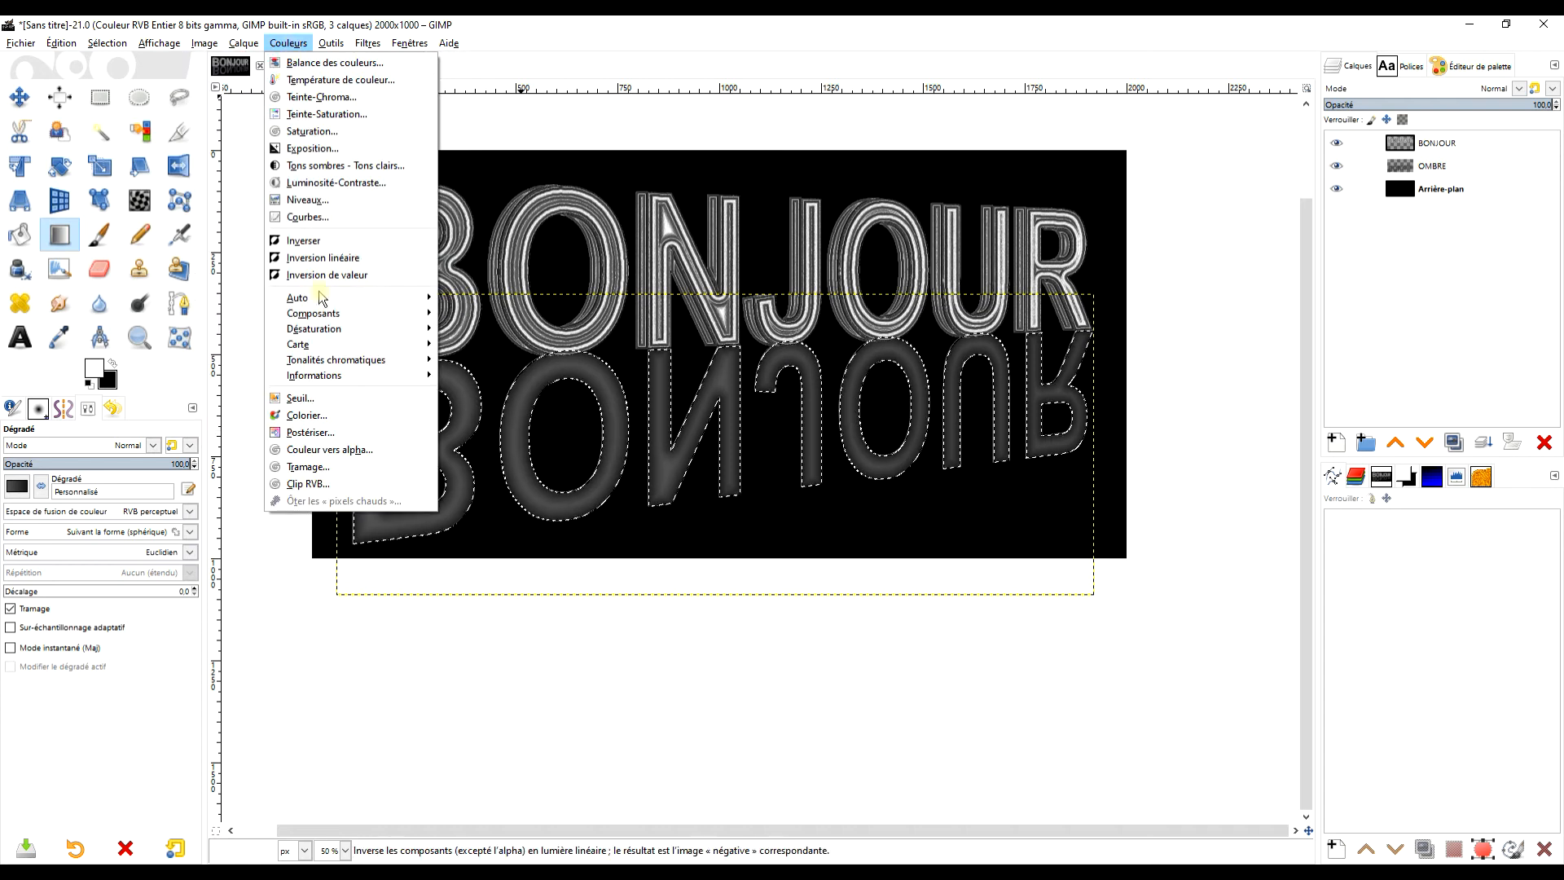
mouse_move(374, 339)
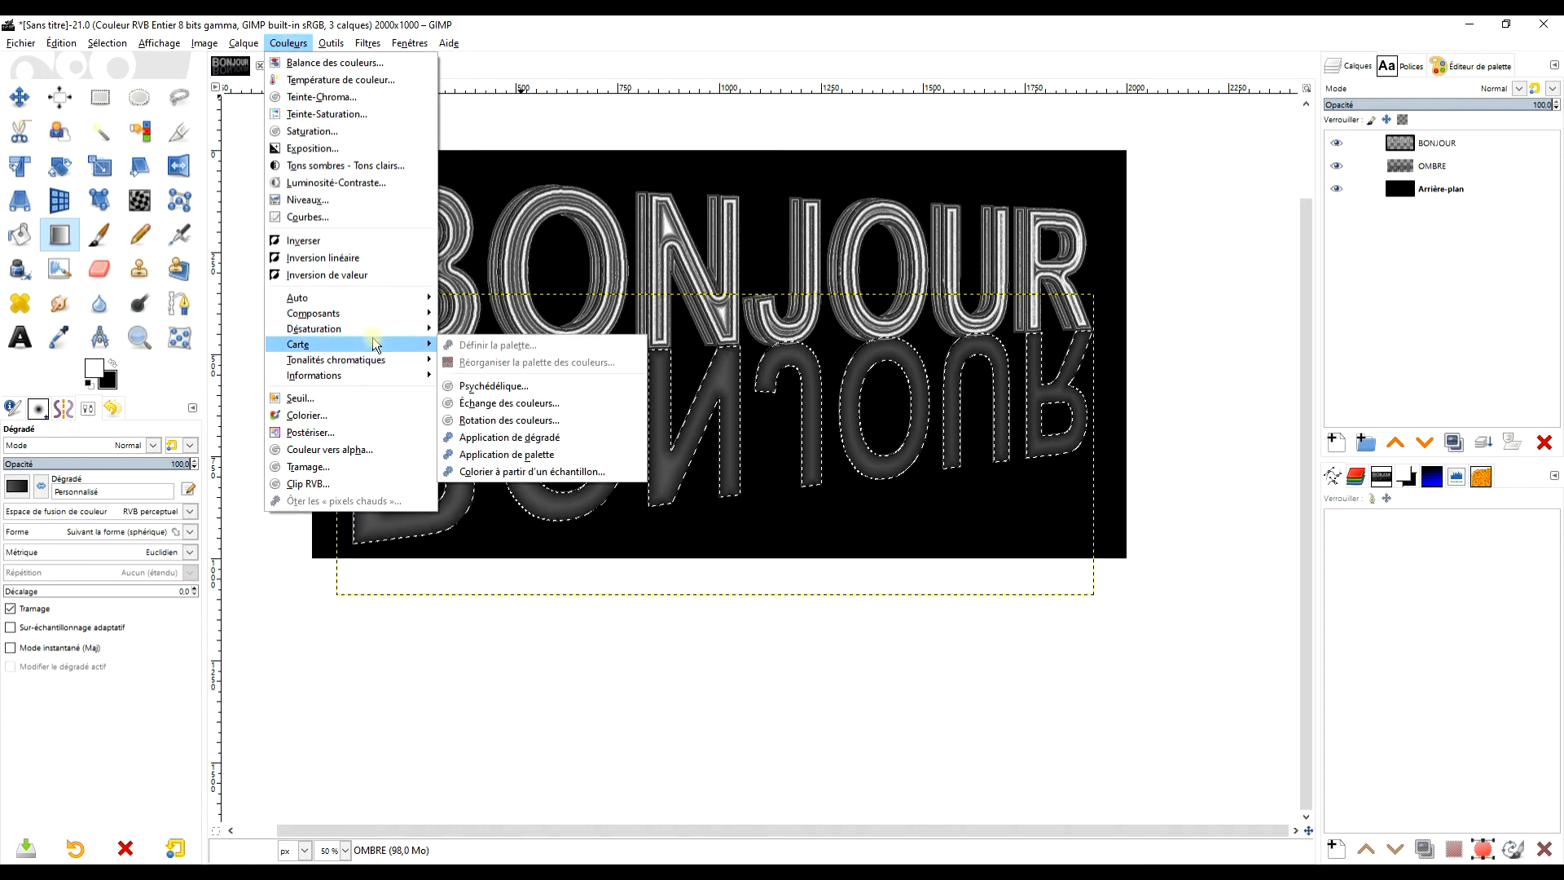
left_click(517, 385)
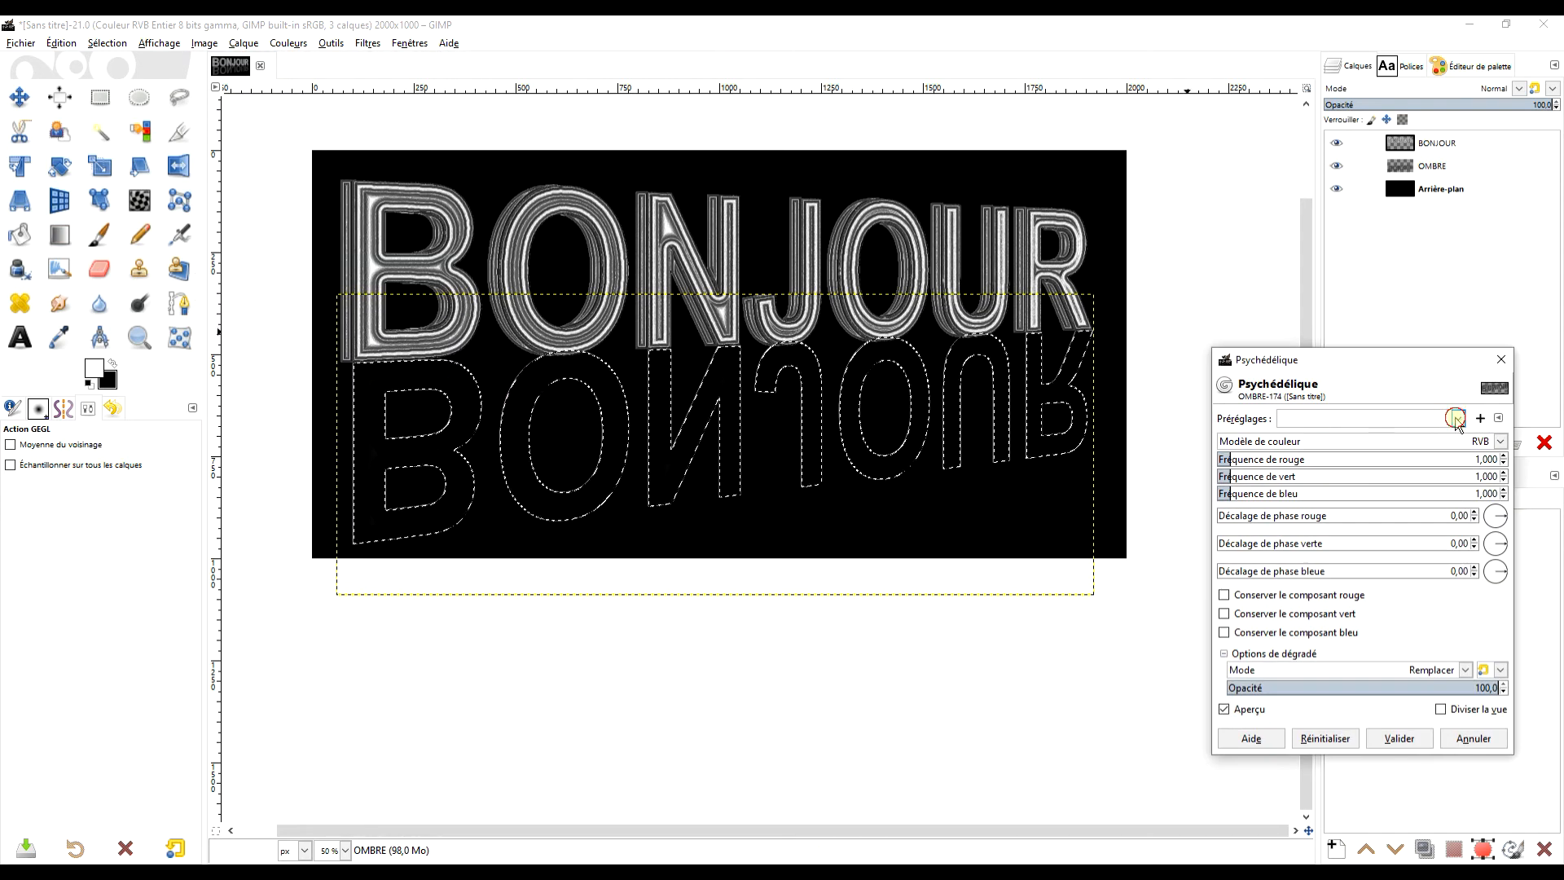
left_click(1458, 418)
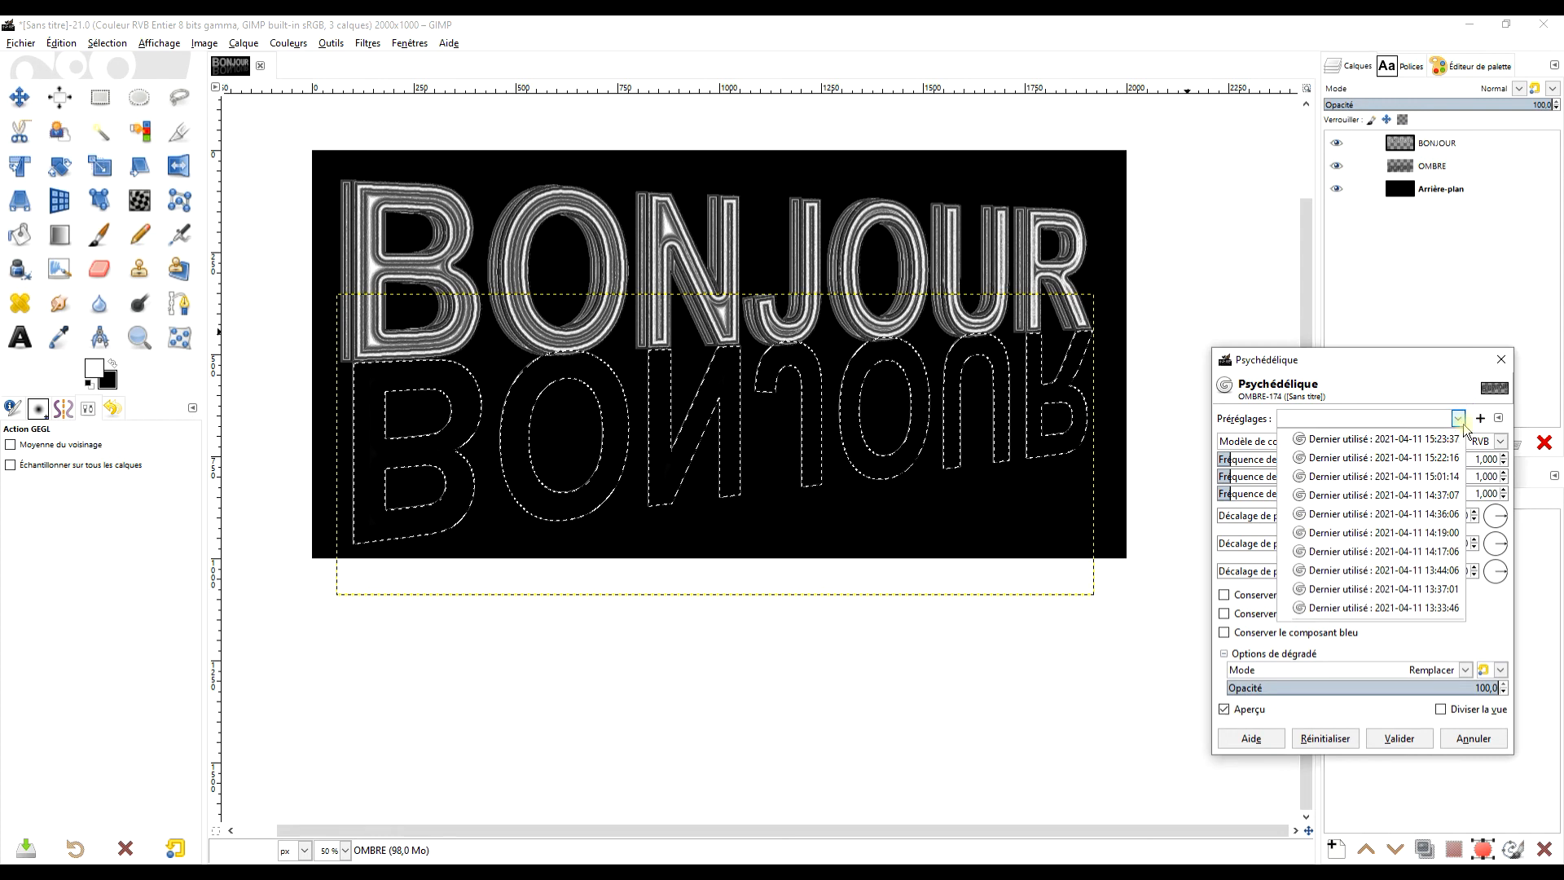
left_click(1428, 459)
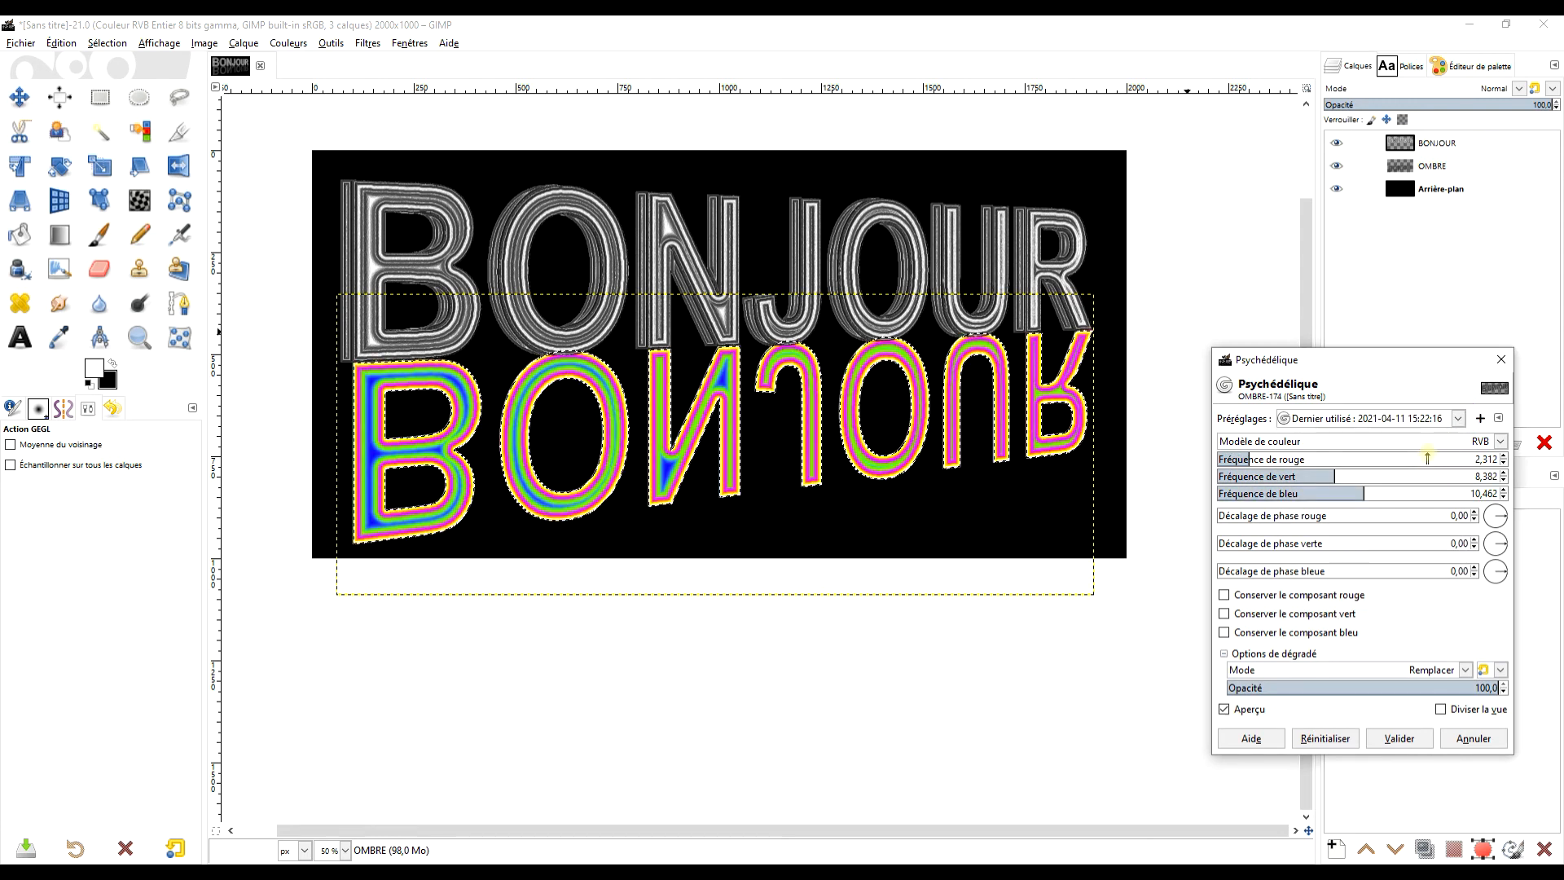
left_click(1398, 737)
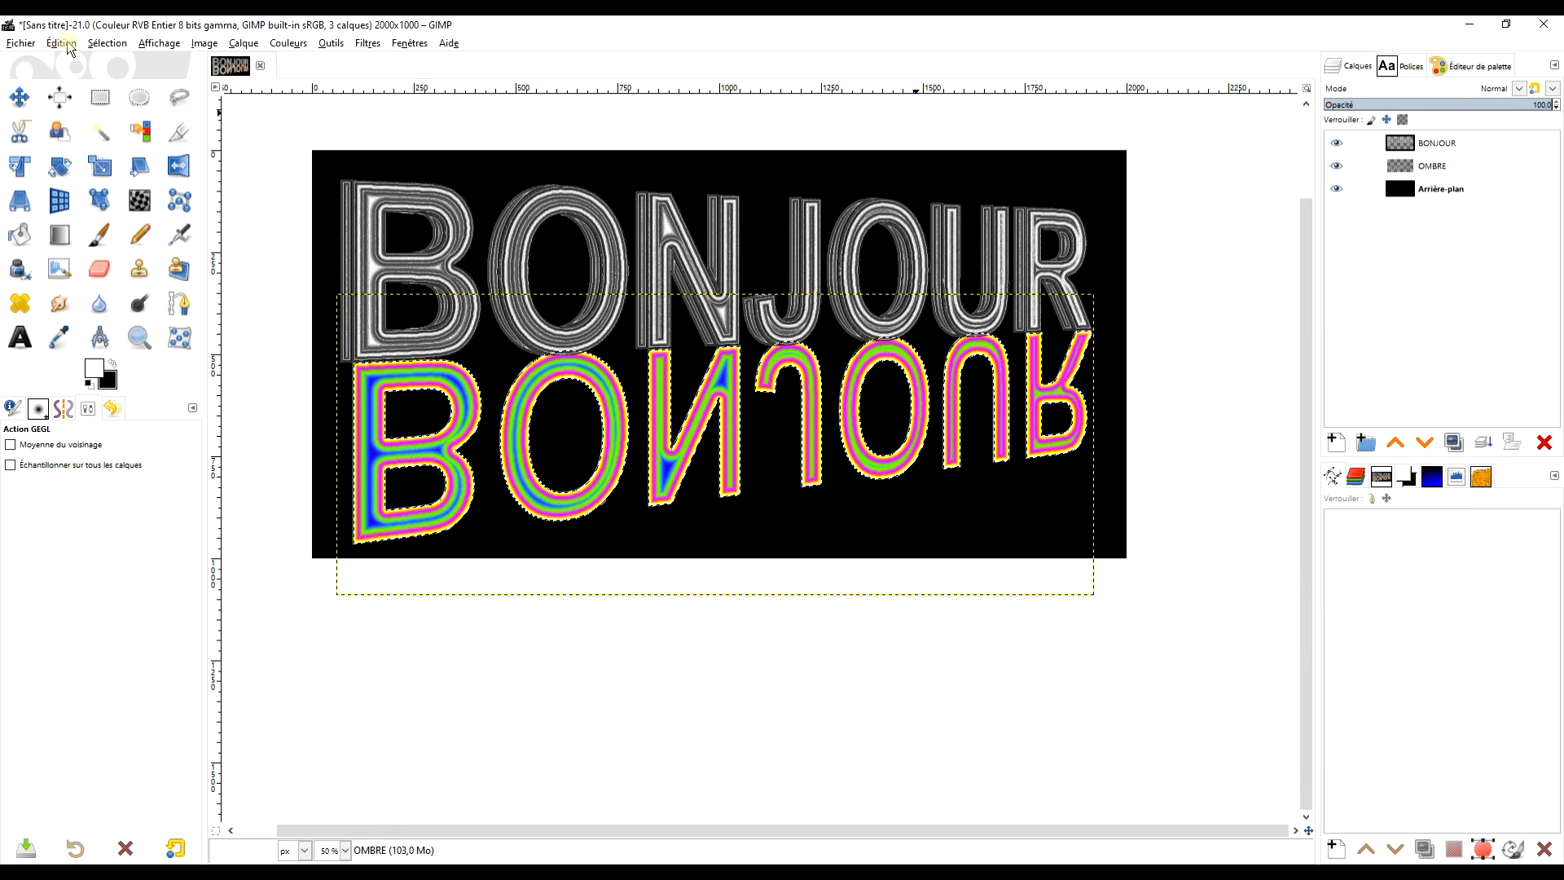
left_click(106, 44)
left_click(117, 80)
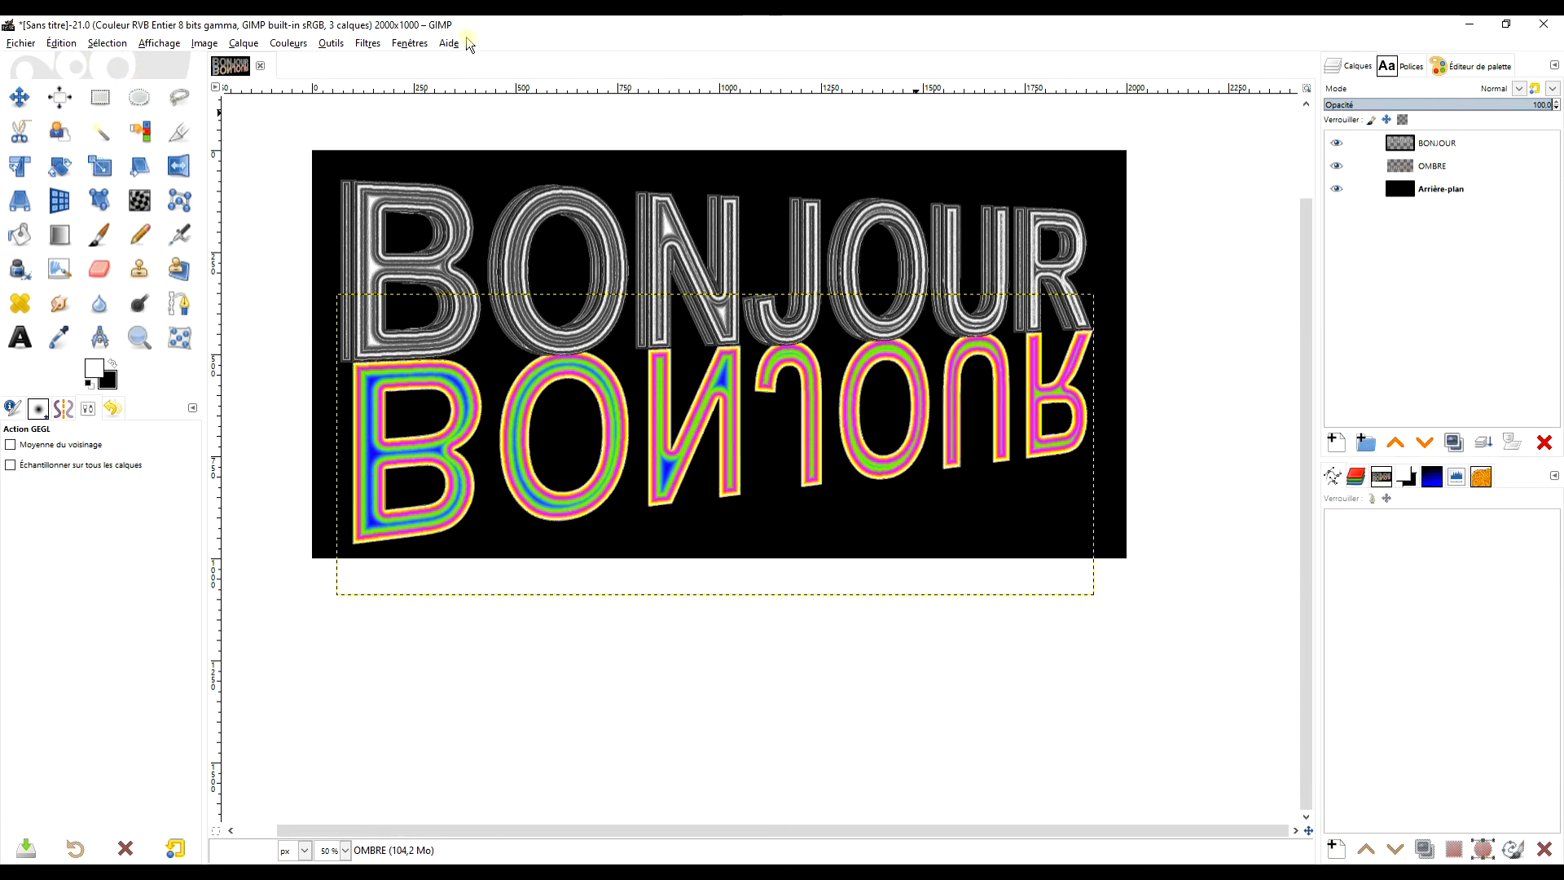
Step: Add a Fini-style long shadow to the mirrored letters with angle -180 and length 28.9
left_click(368, 44)
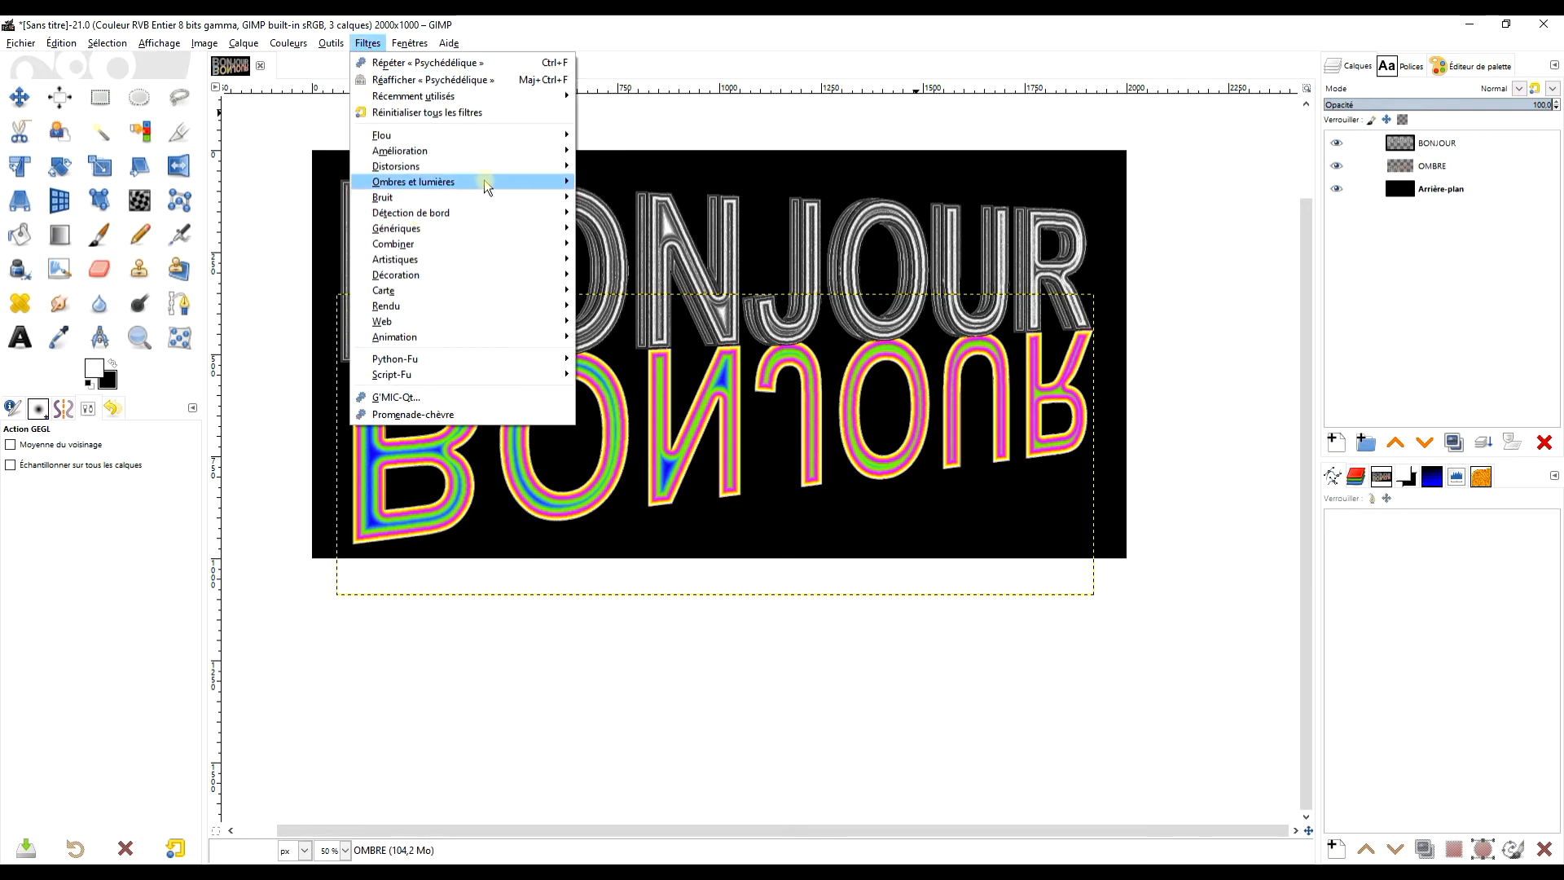
mouse_move(499, 183)
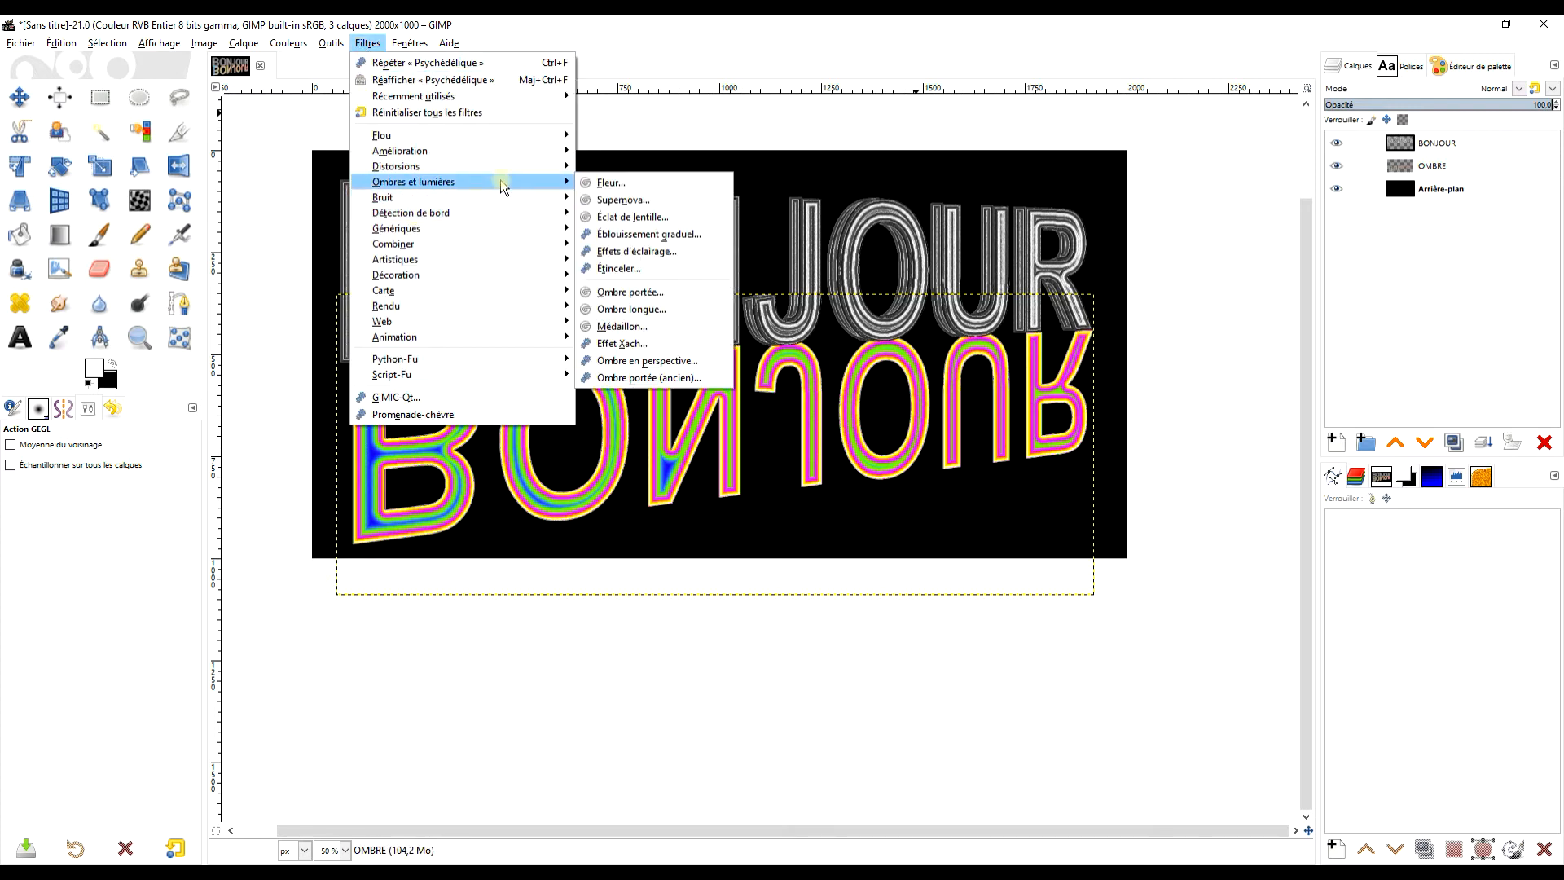
left_click(675, 317)
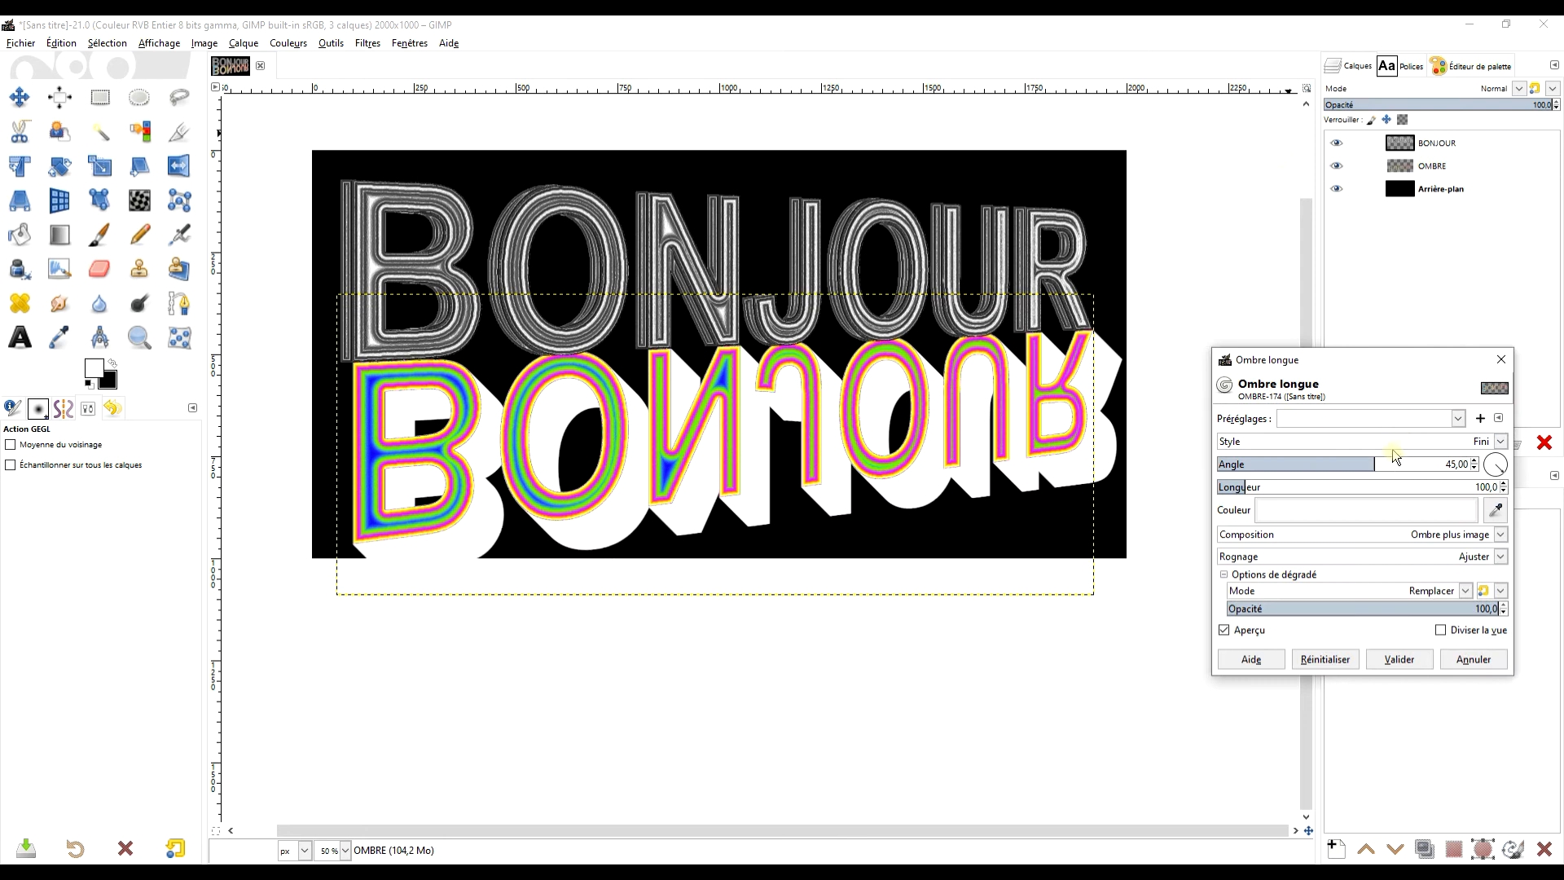
left_click(1413, 417)
left_click(1381, 440)
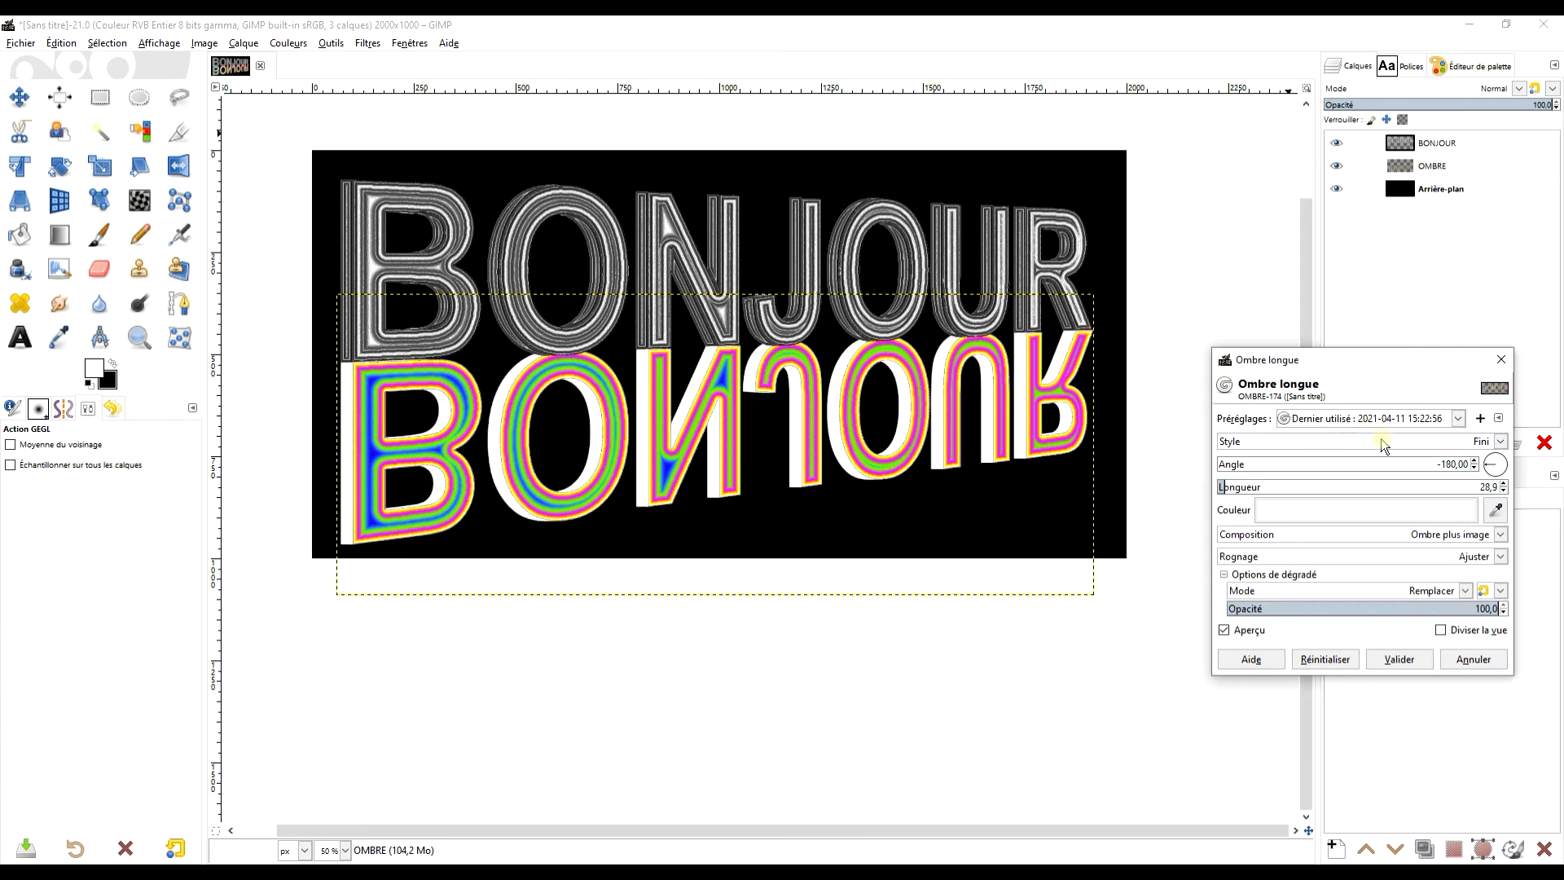
left_click(1386, 660)
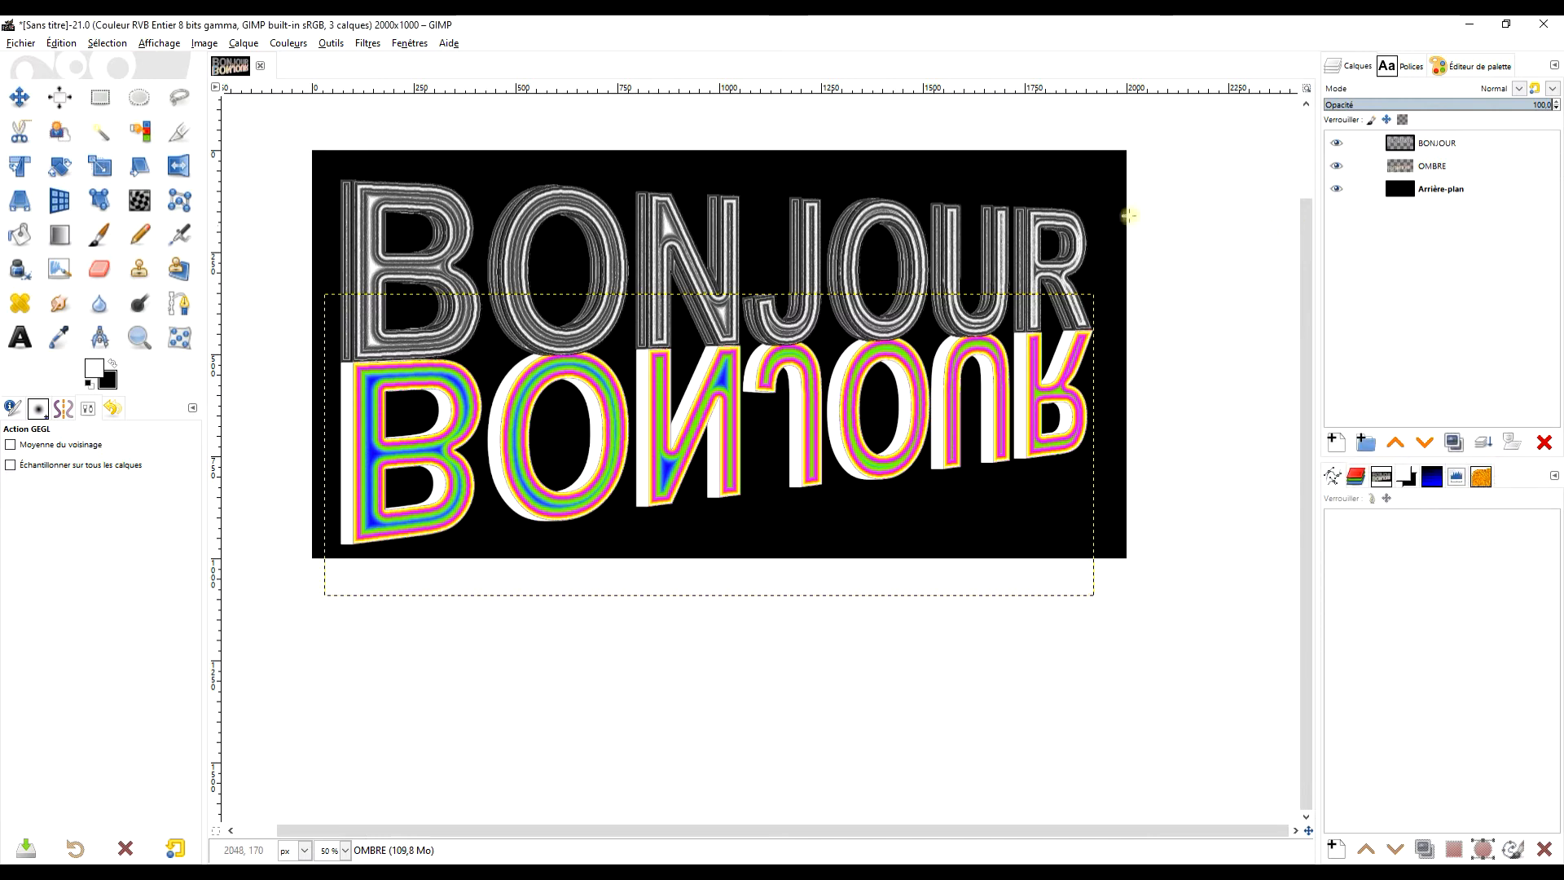
Step: Select the mirrored letters' white long shadow by colour and fill it with the dark grey spherical shape gradient
left_click(139, 133)
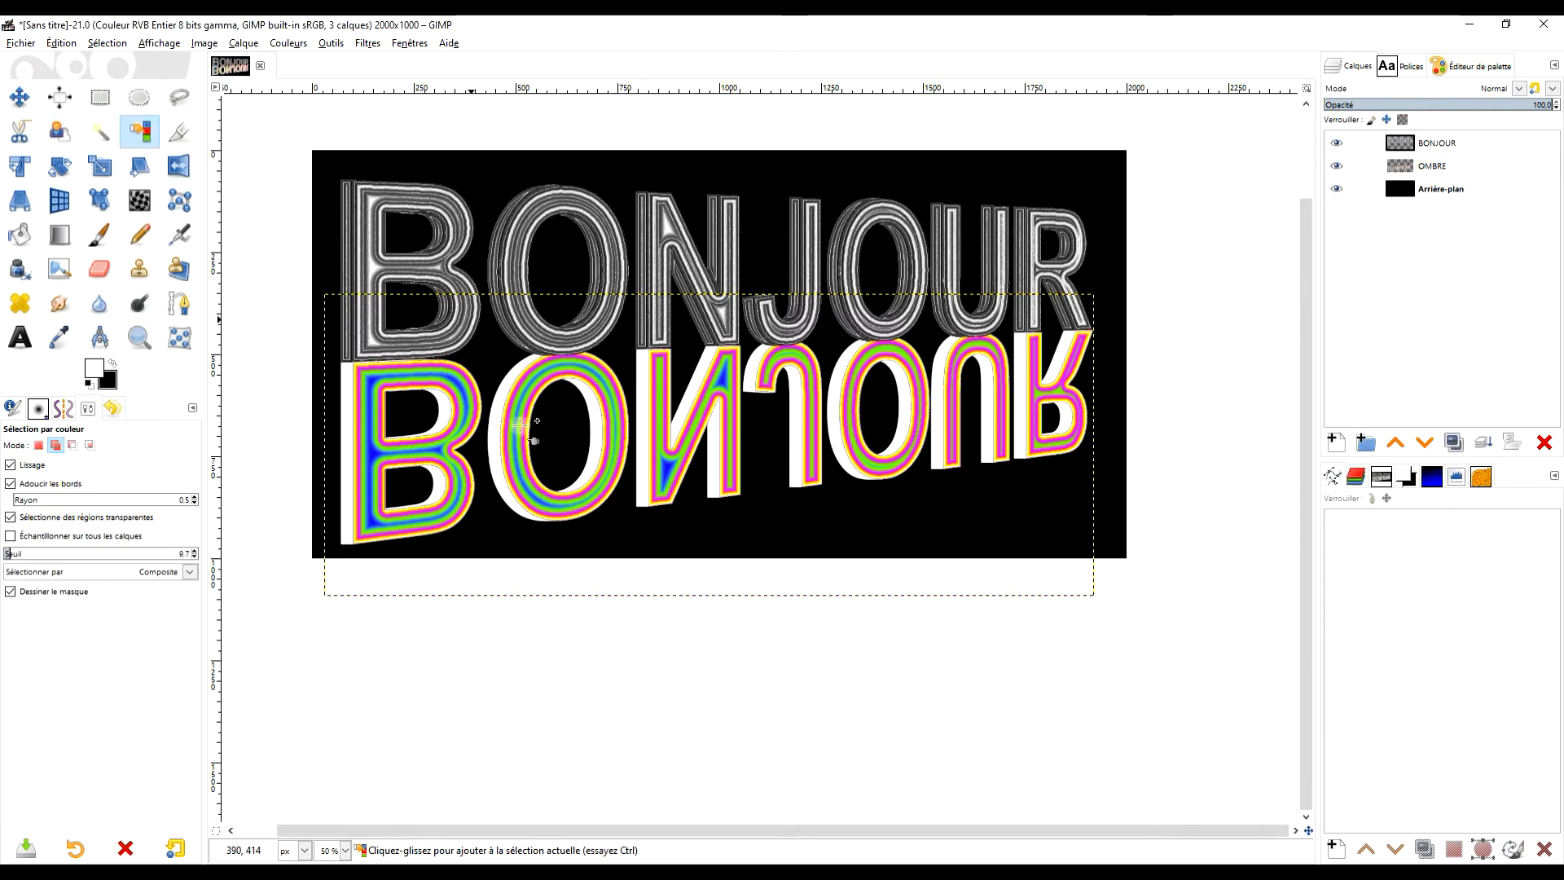
left_click(346, 410)
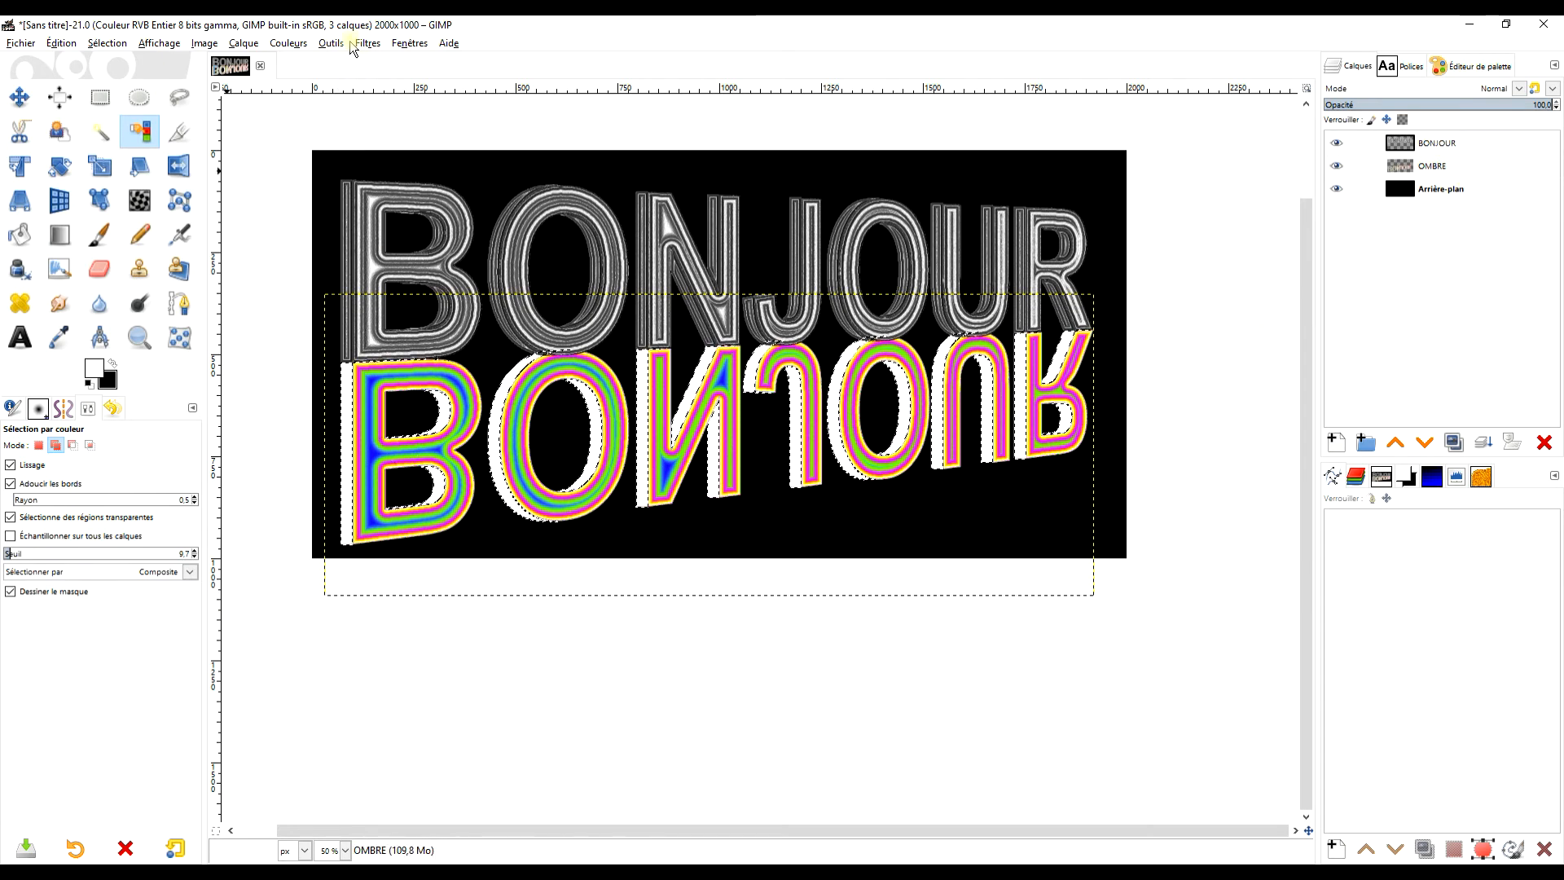
left_click(62, 246)
left_click_drag(487, 439, 923, 409)
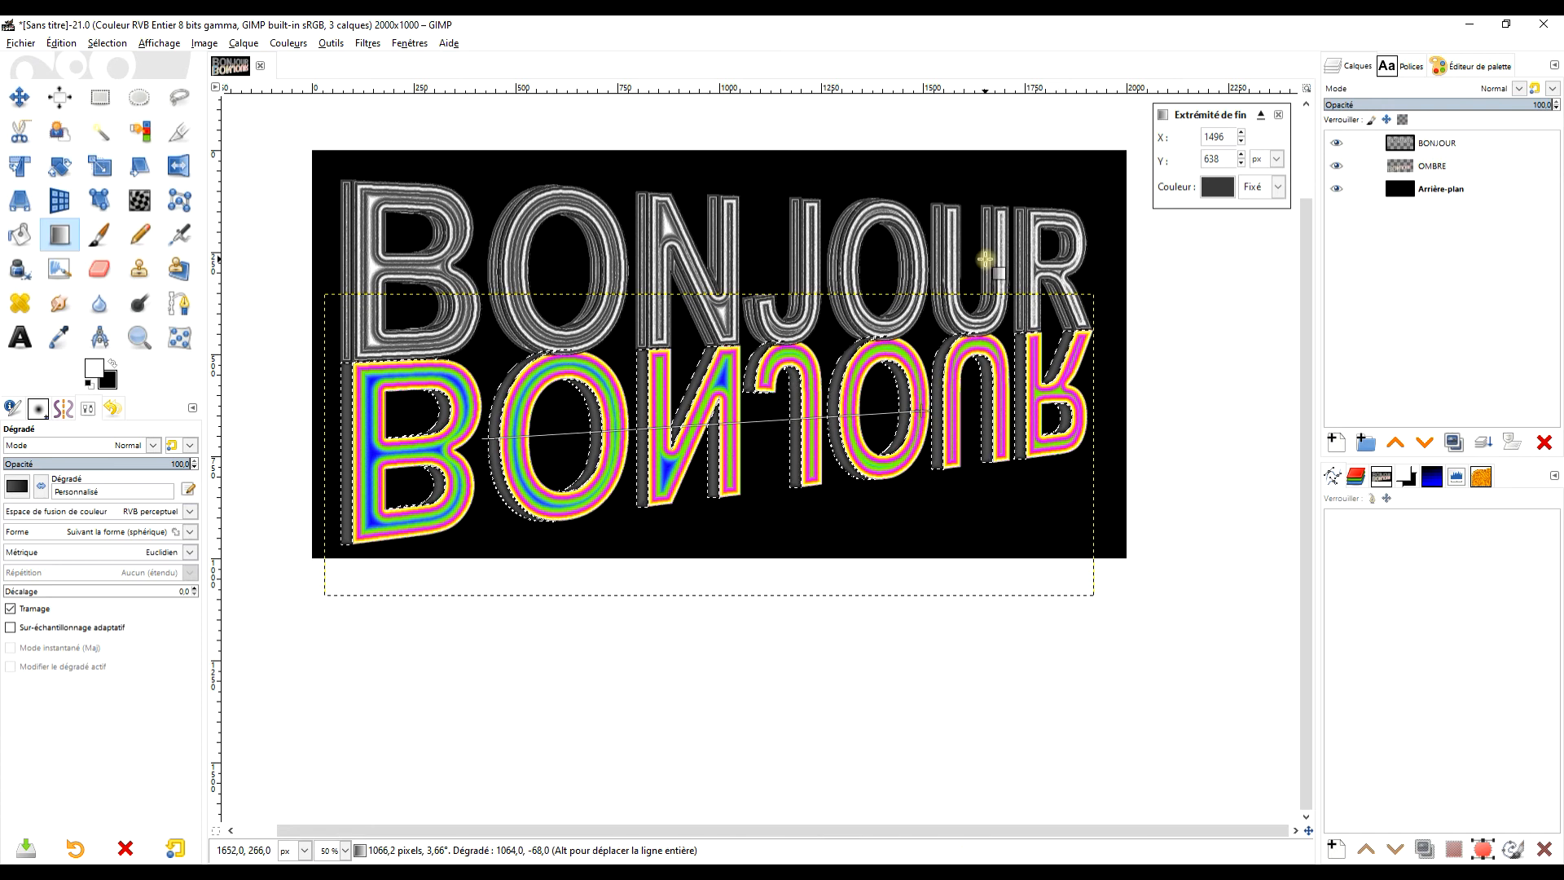
key("Return")
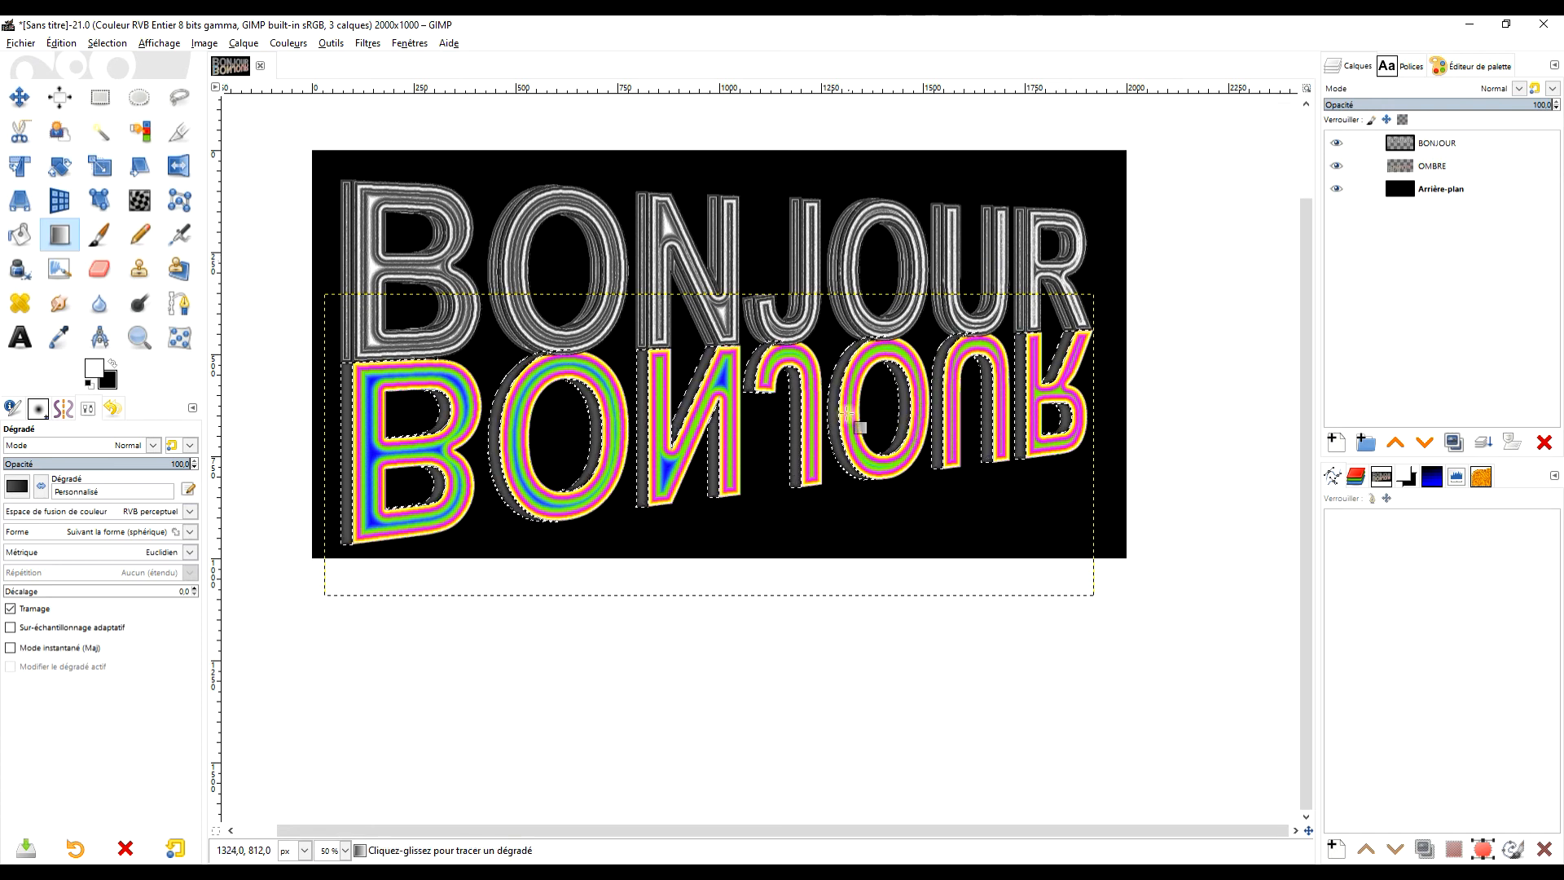
left_click(202, 44)
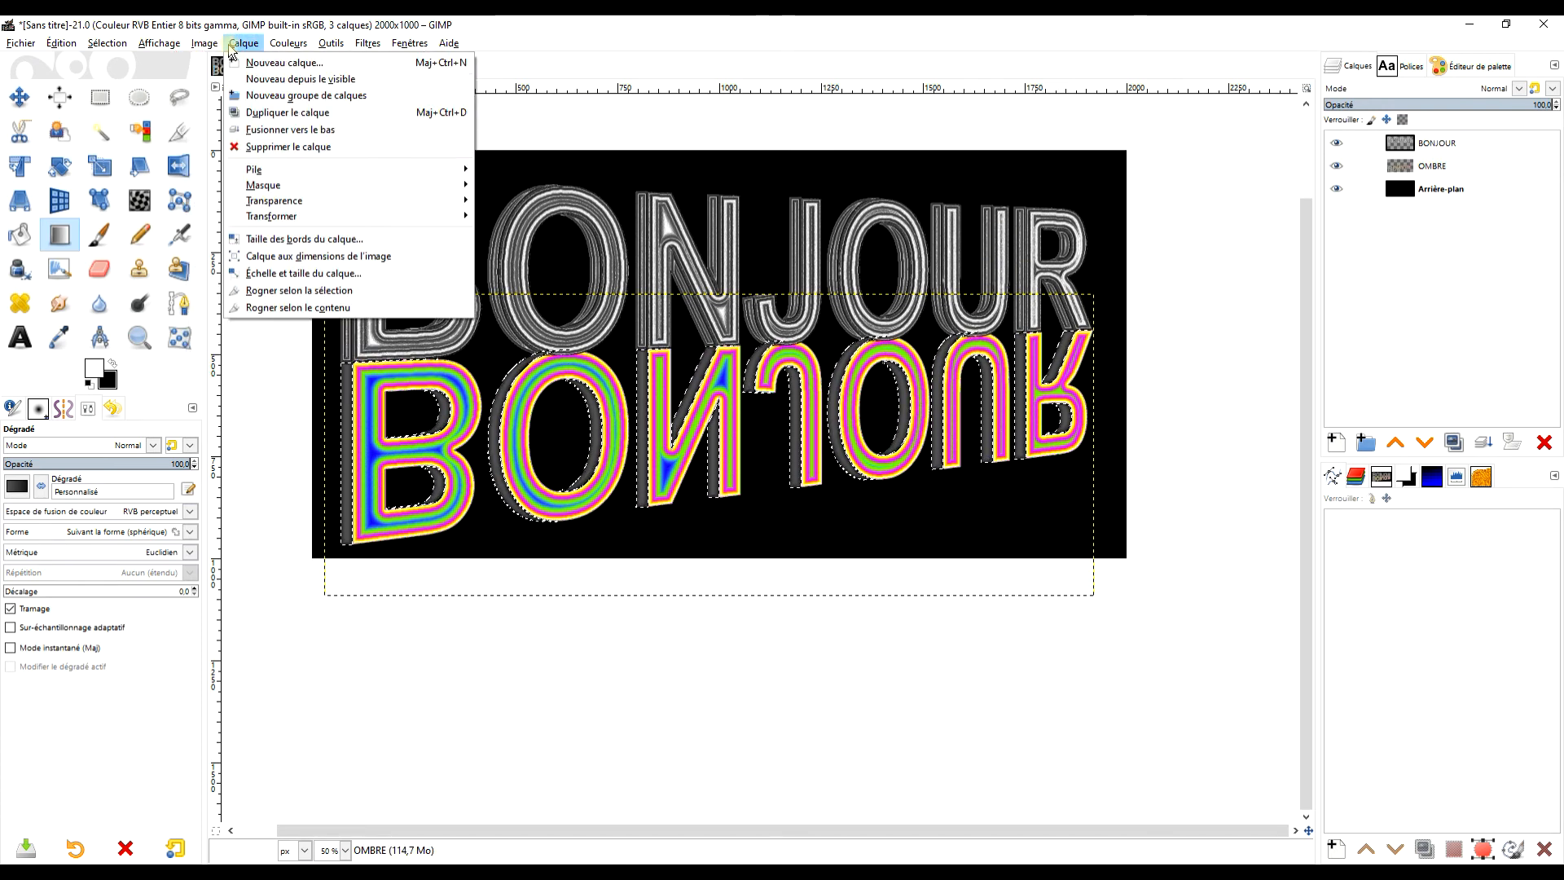
mouse_move(292, 44)
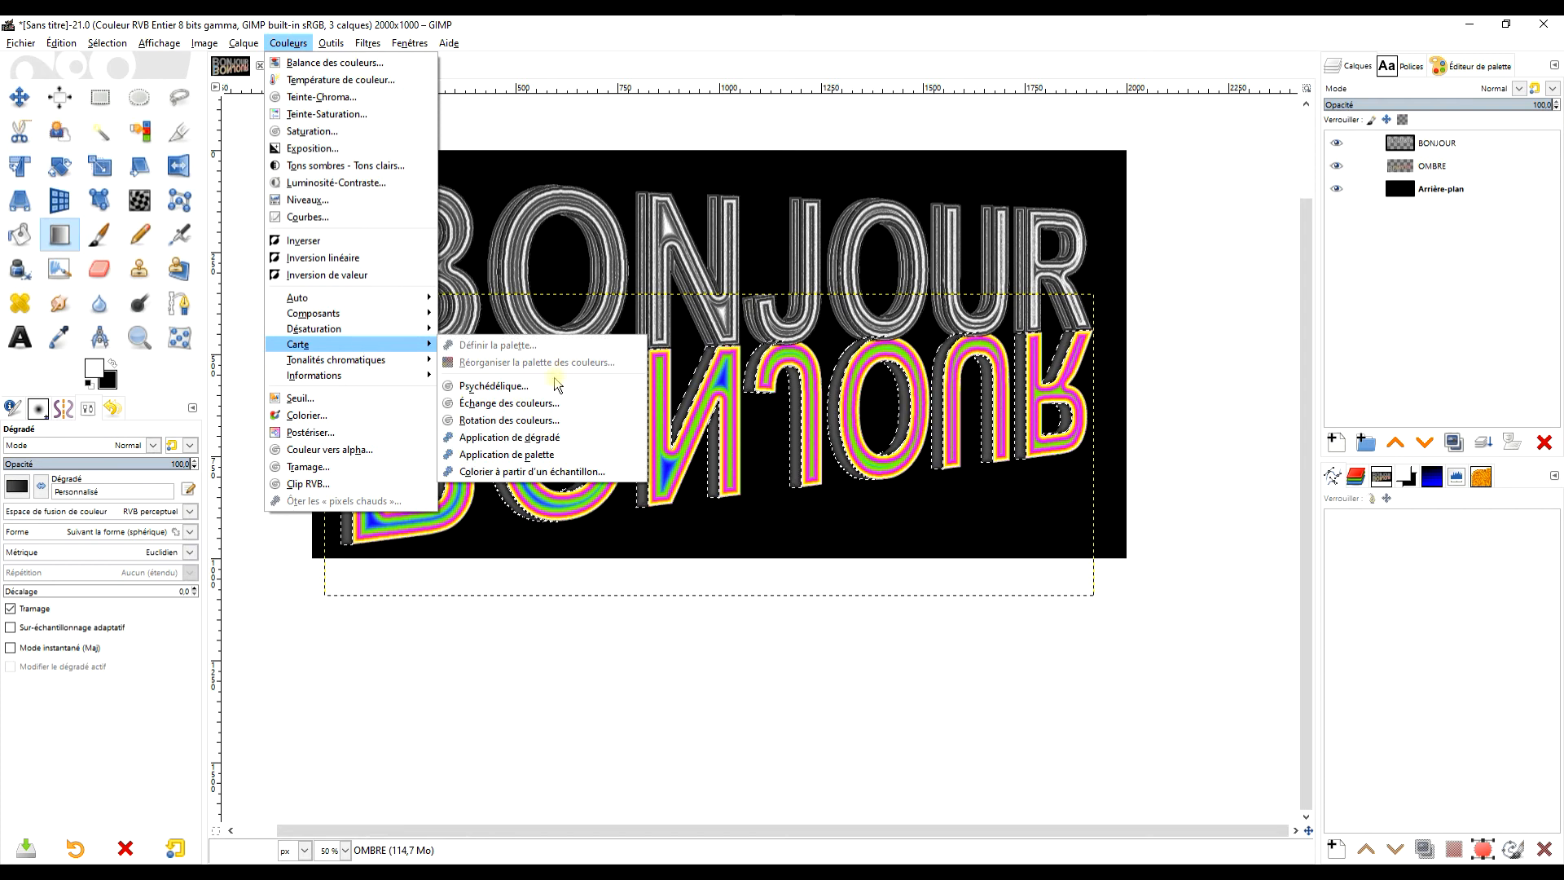
left_click(557, 385)
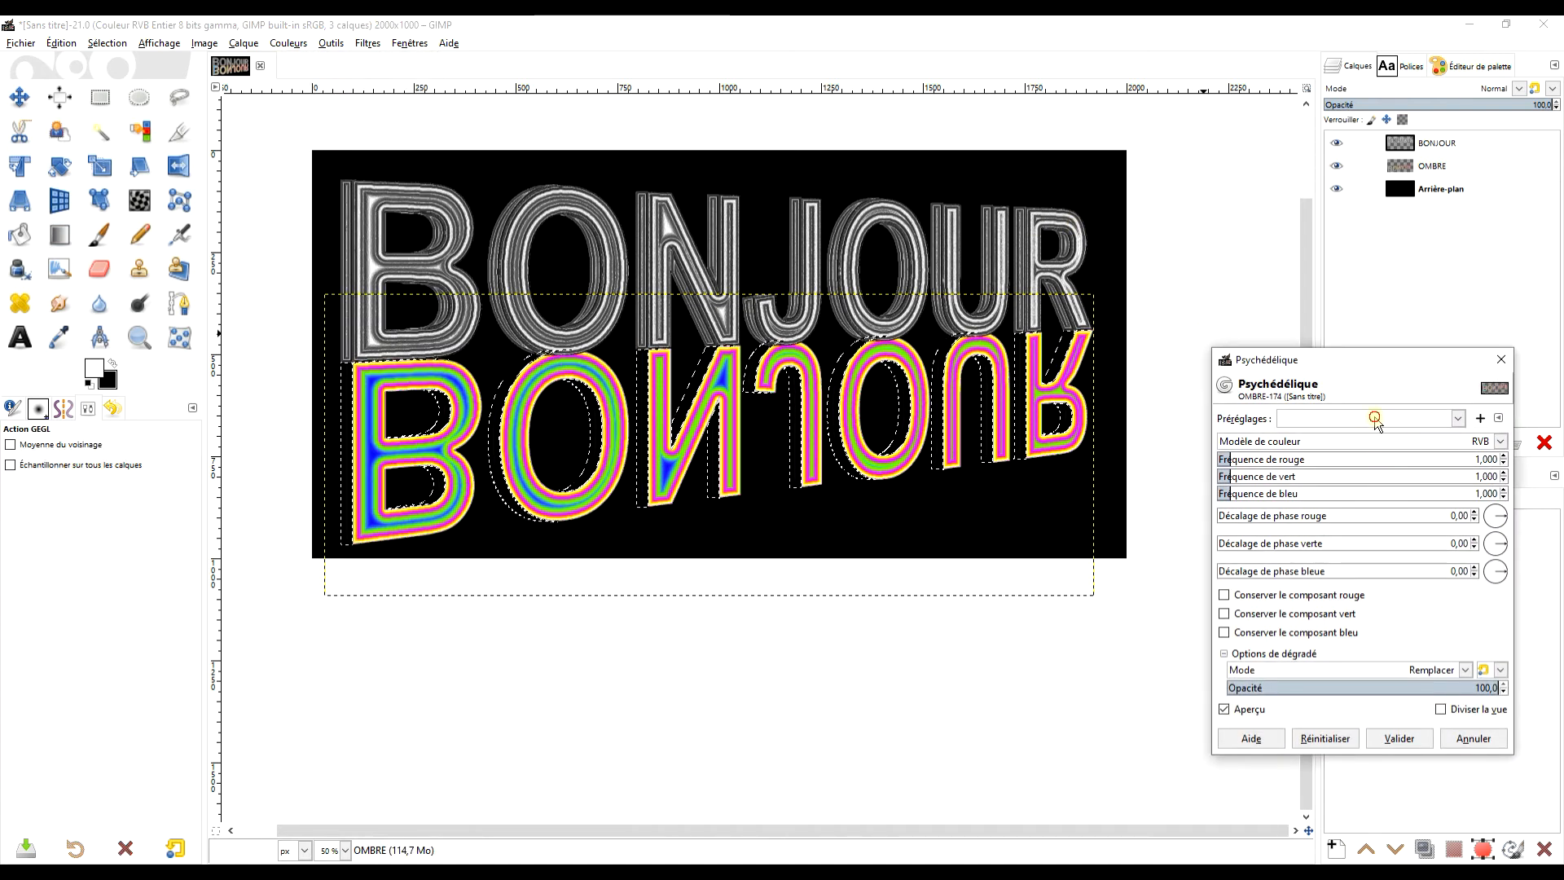
left_click(1375, 419)
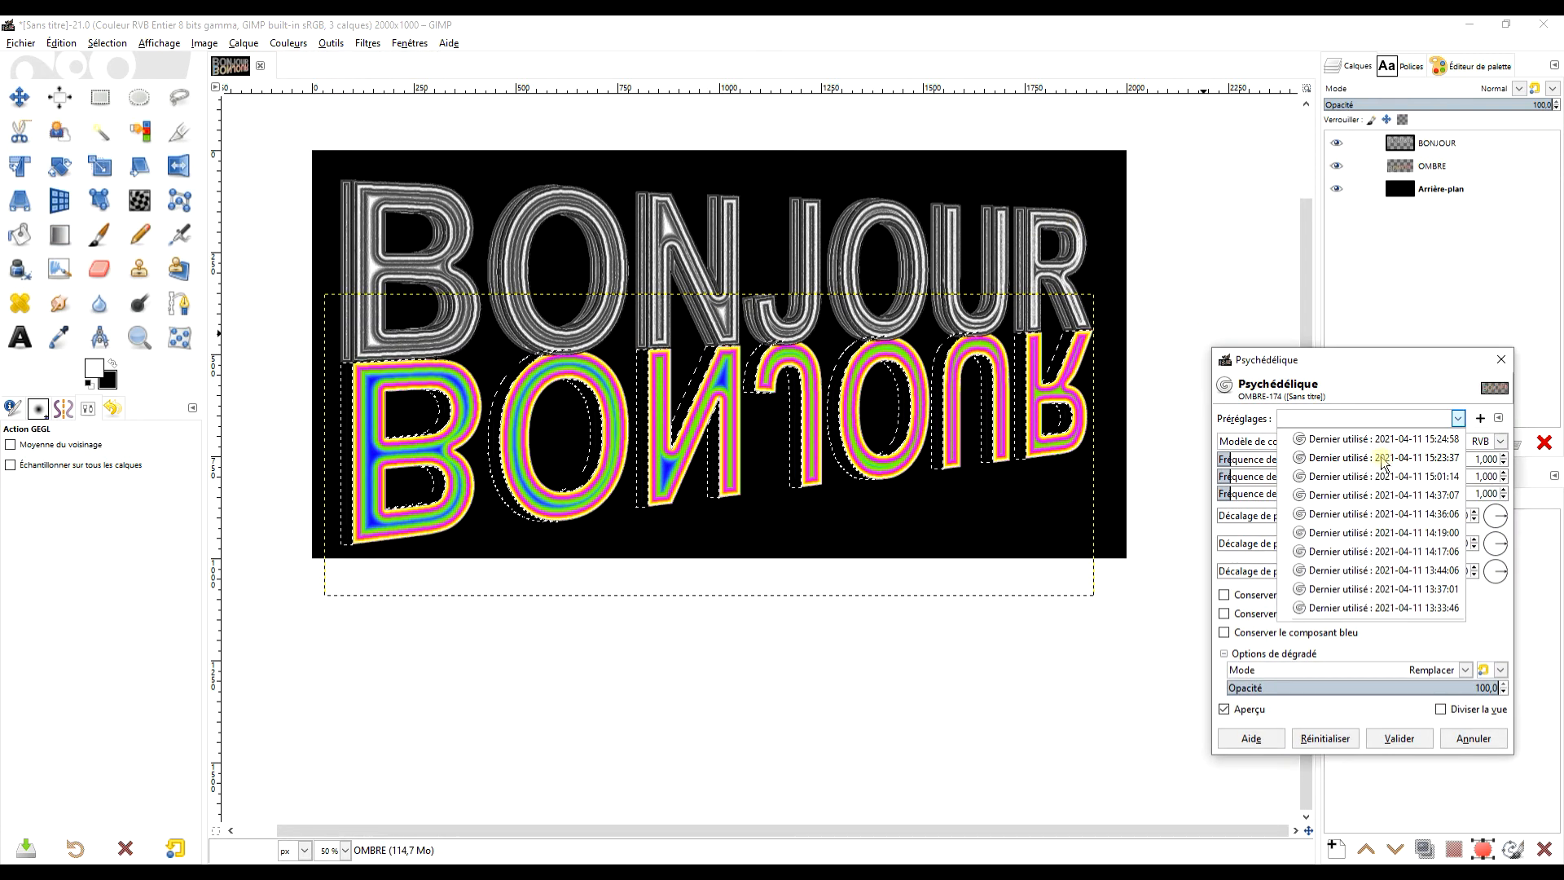
left_click(1382, 459)
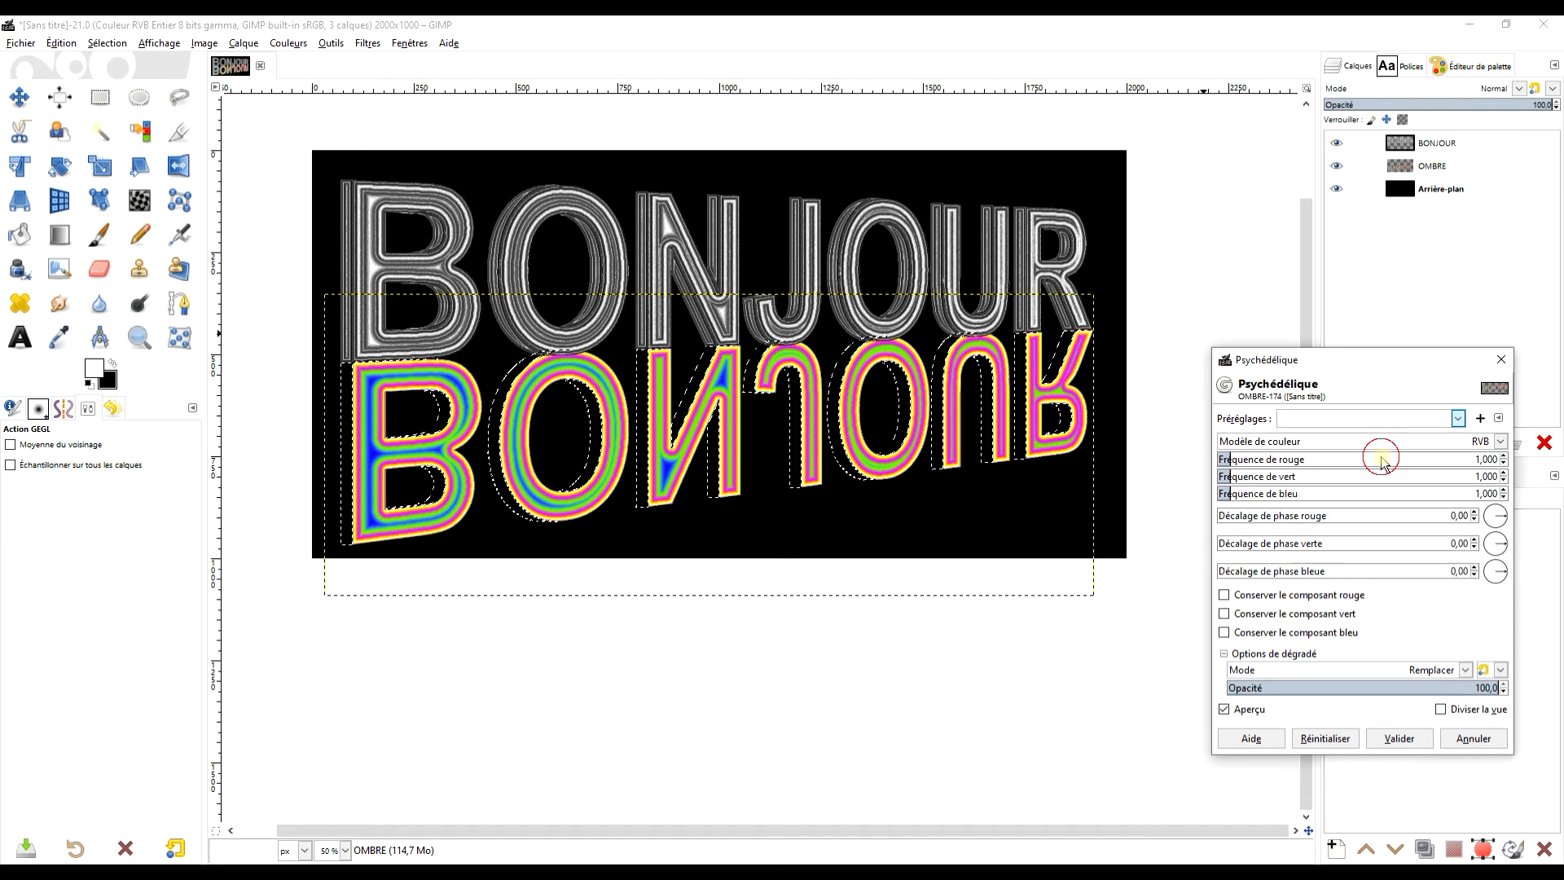
left_click(1398, 738)
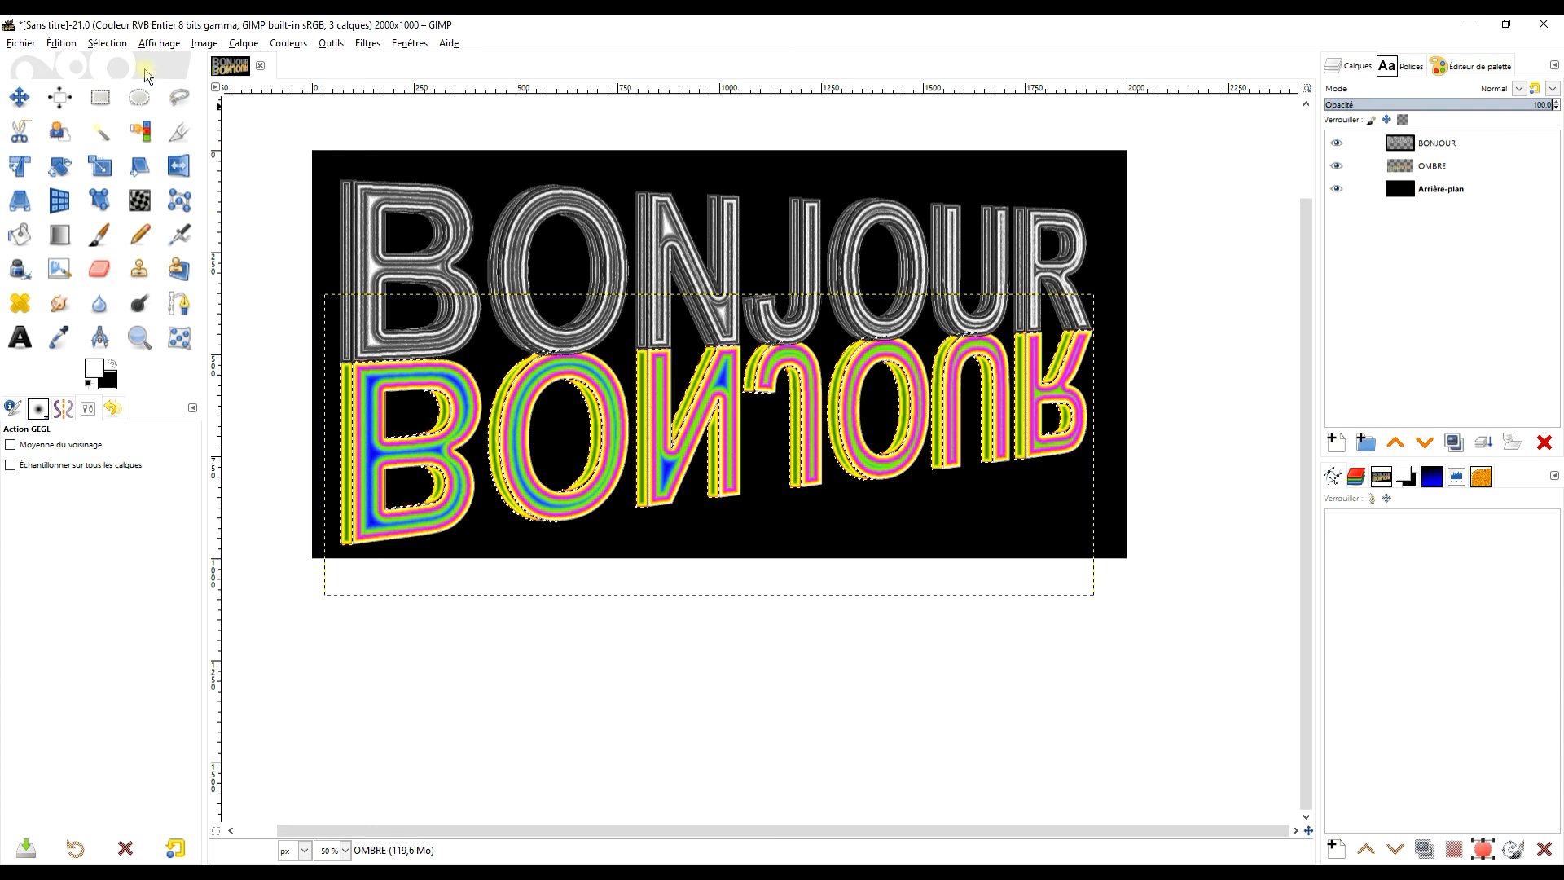
left_click(107, 44)
left_click(122, 77)
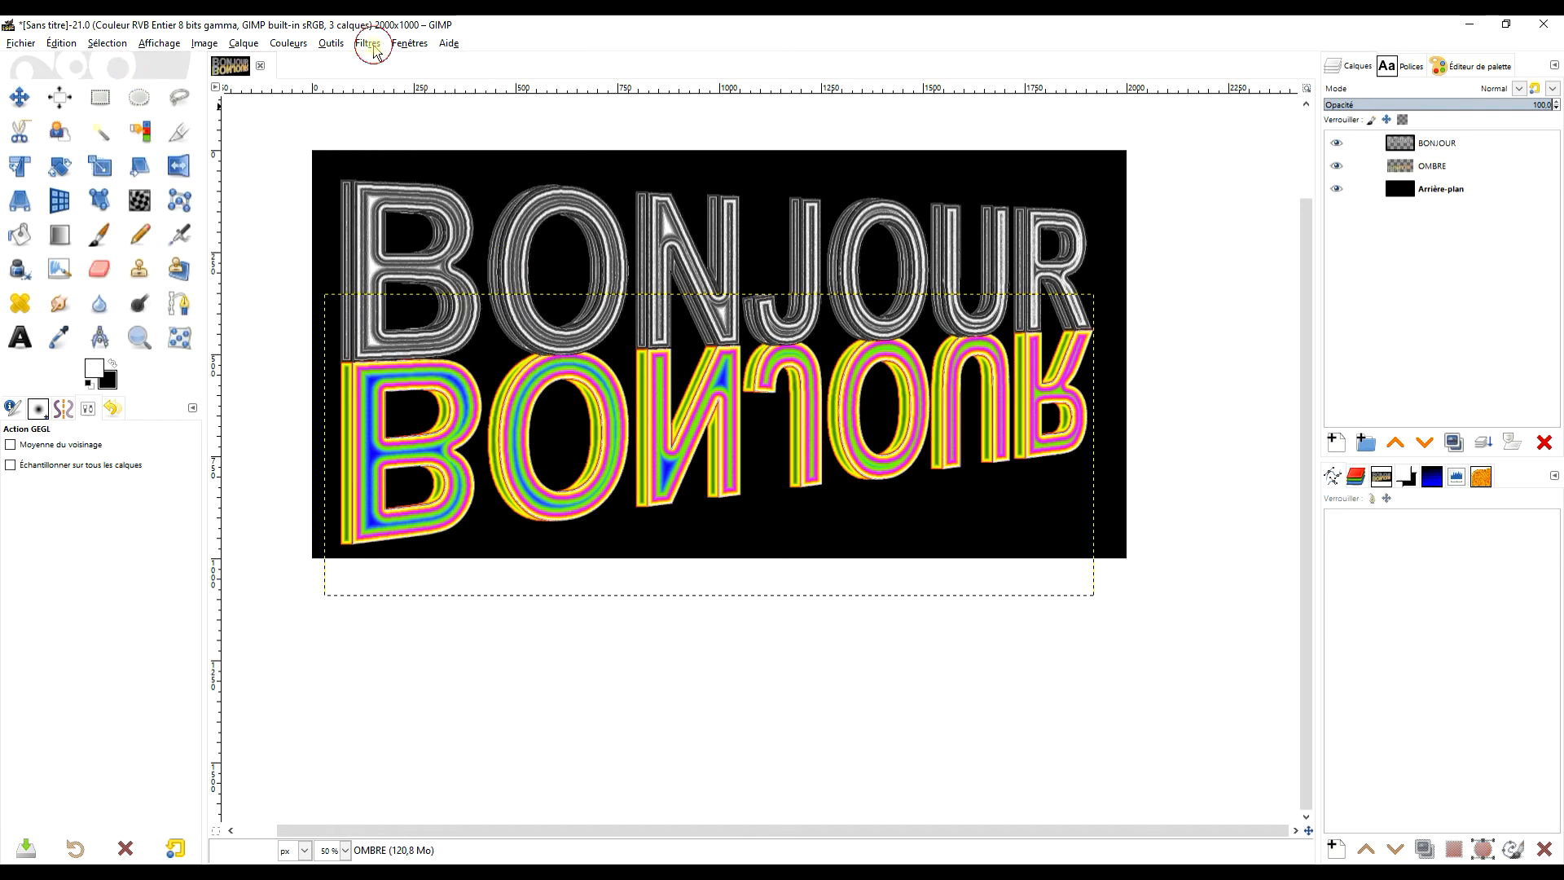
Step: Apply Relief in Repoussage mode to the OMBRE layer with azimuth 159.77, elevation 88.83 and depth 25, and resize the layer to the image dimensions
left_click(367, 43)
mouse_move(475, 159)
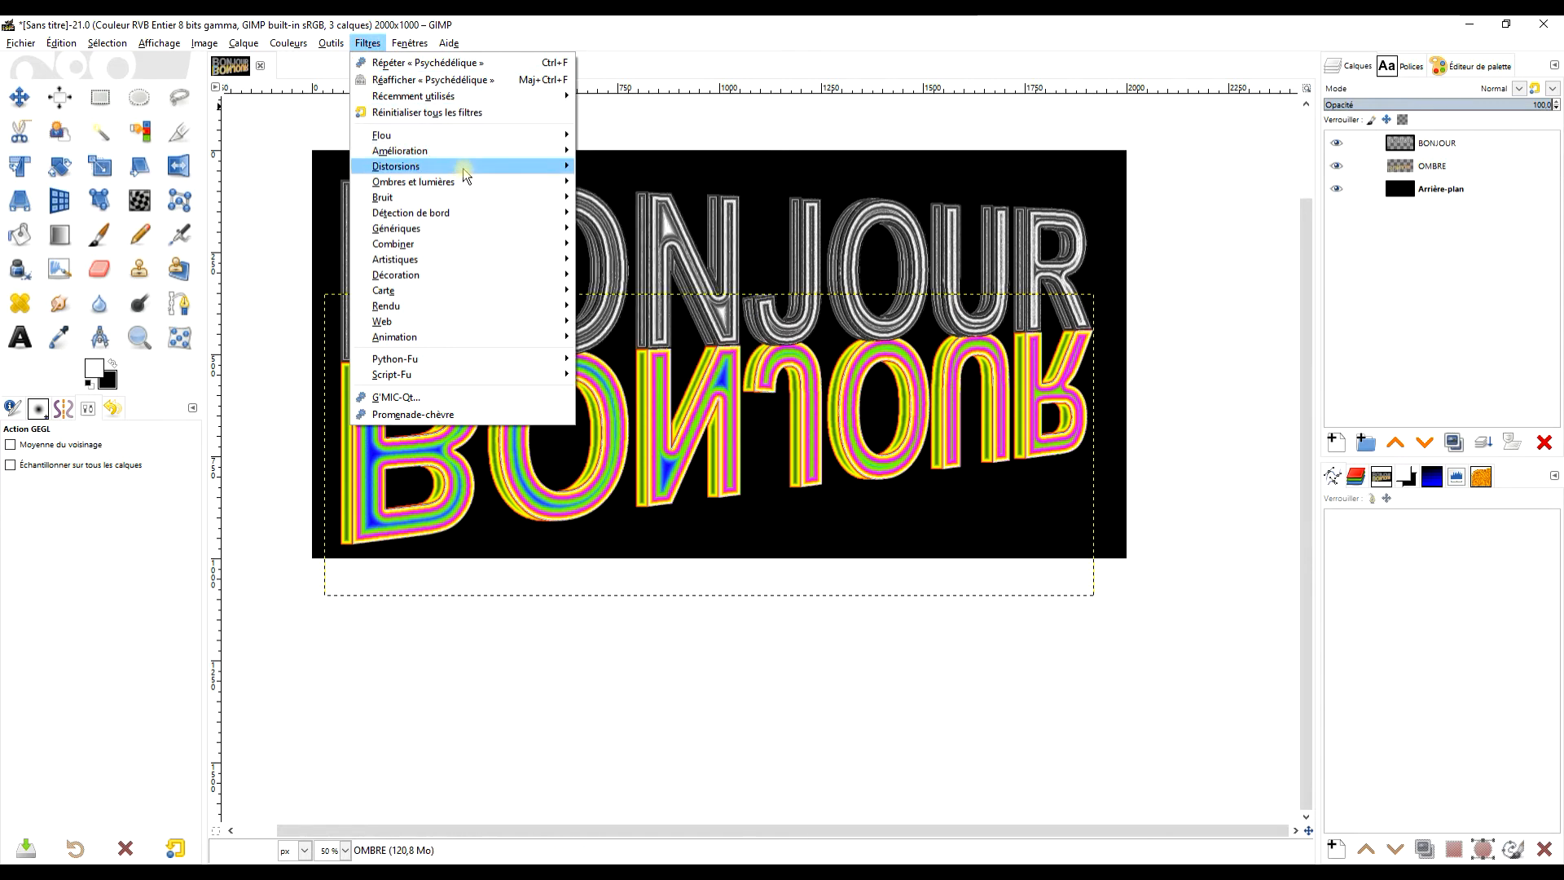
left_click(673, 192)
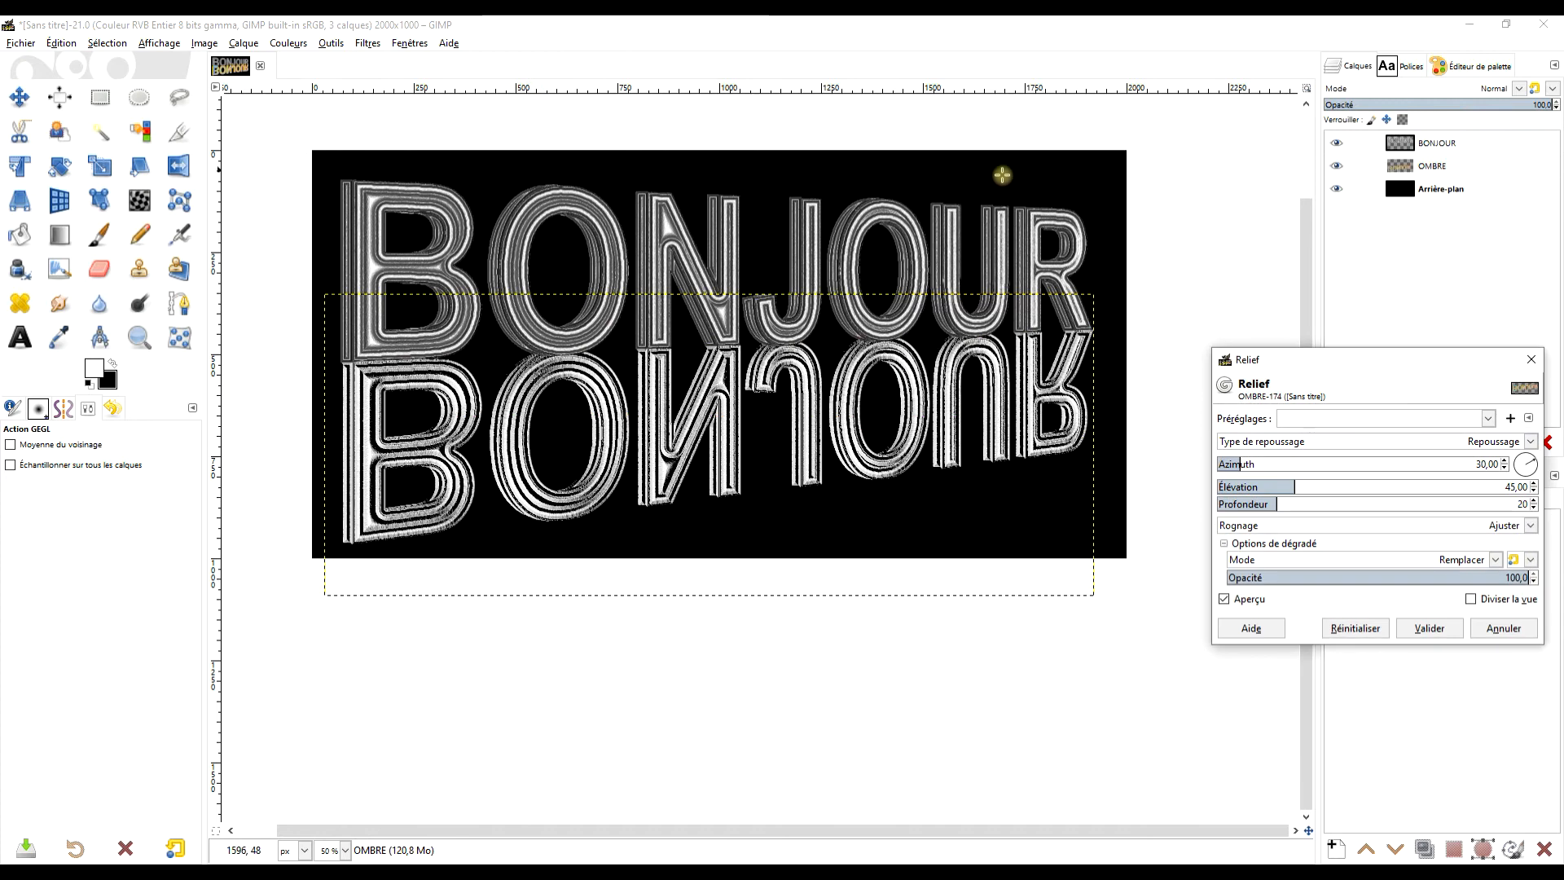
left_click(1440, 417)
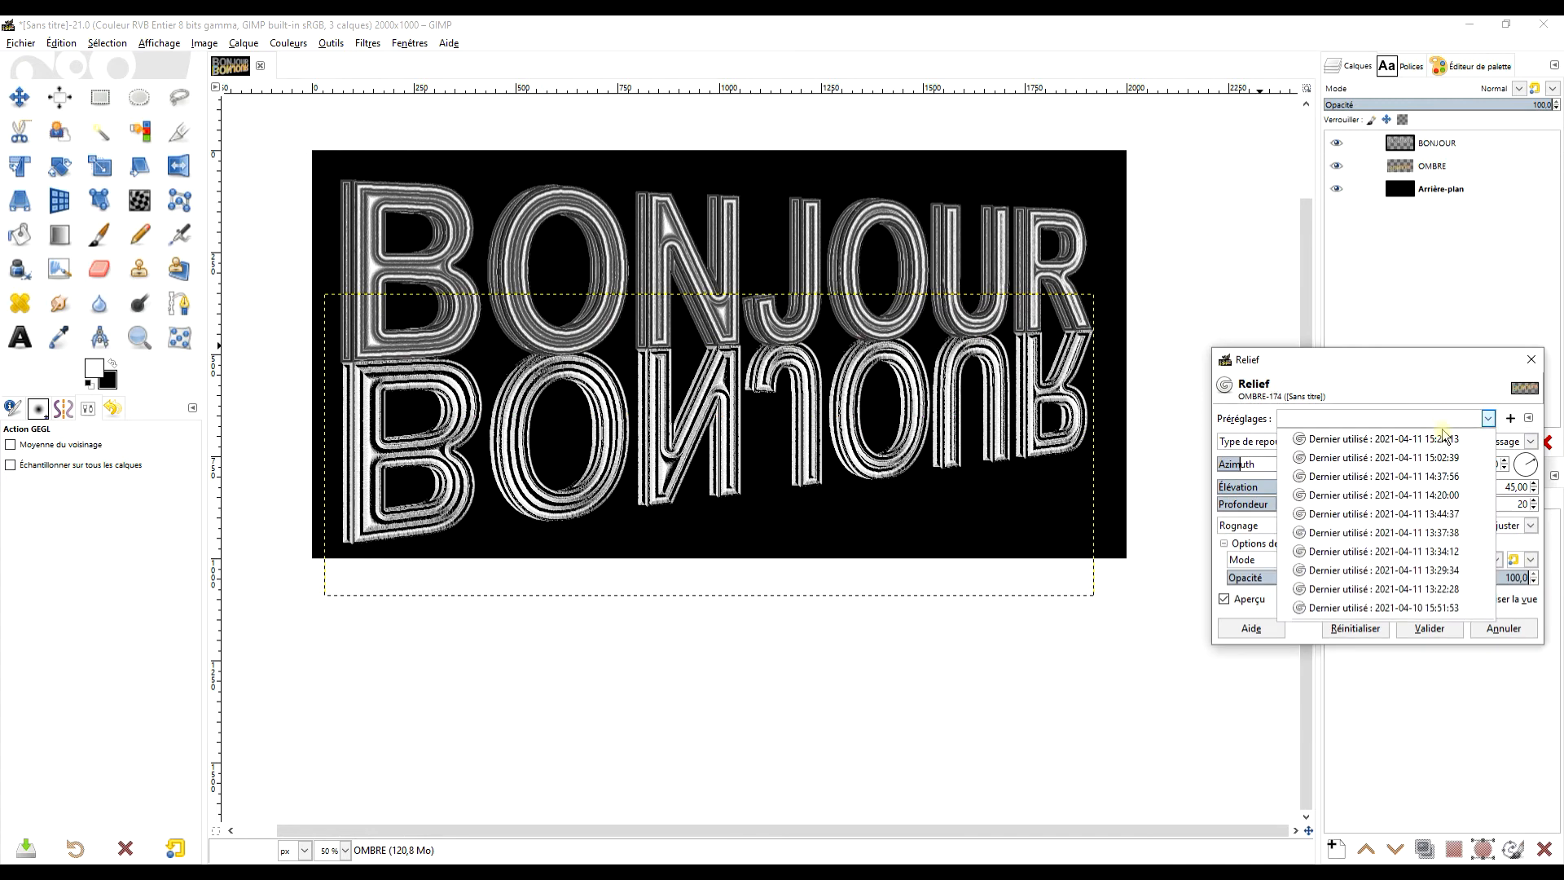
left_click(1439, 441)
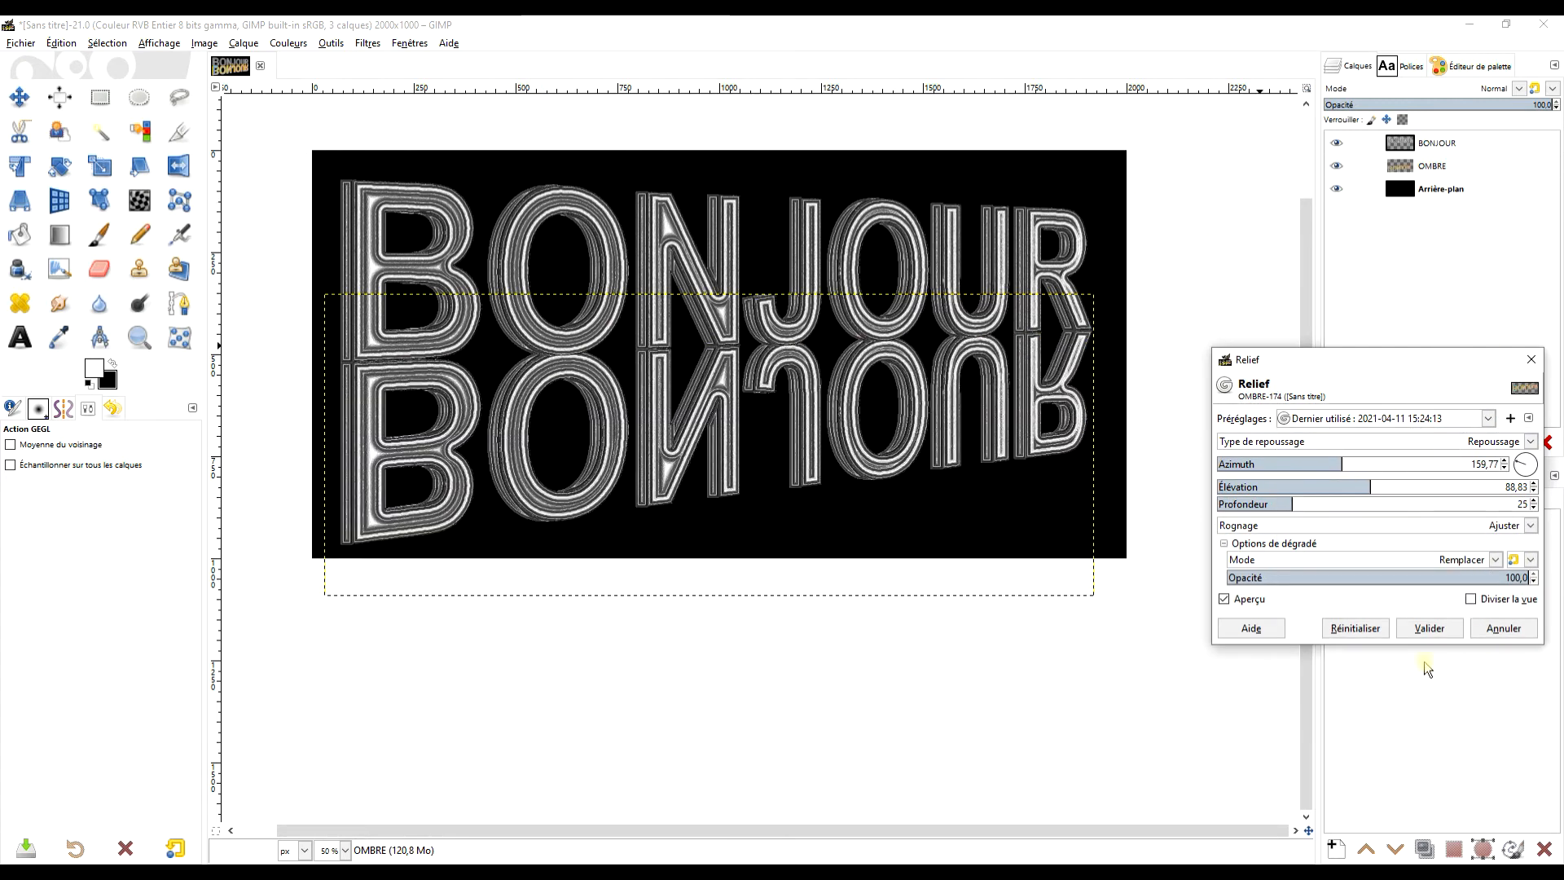
left_click(1430, 629)
right_click(1405, 166)
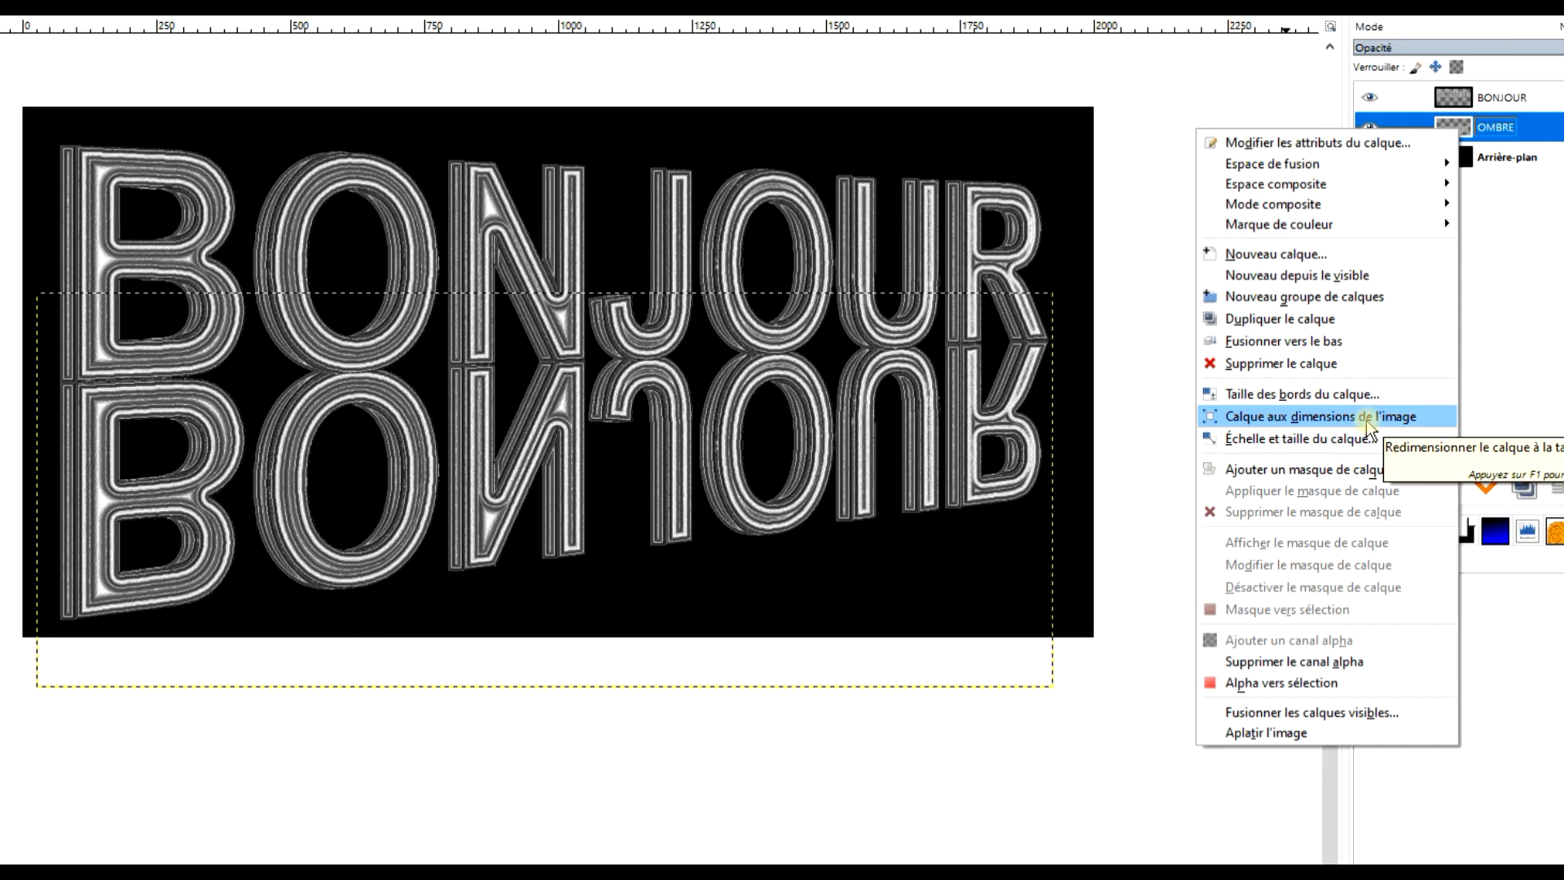
left_click(1366, 420)
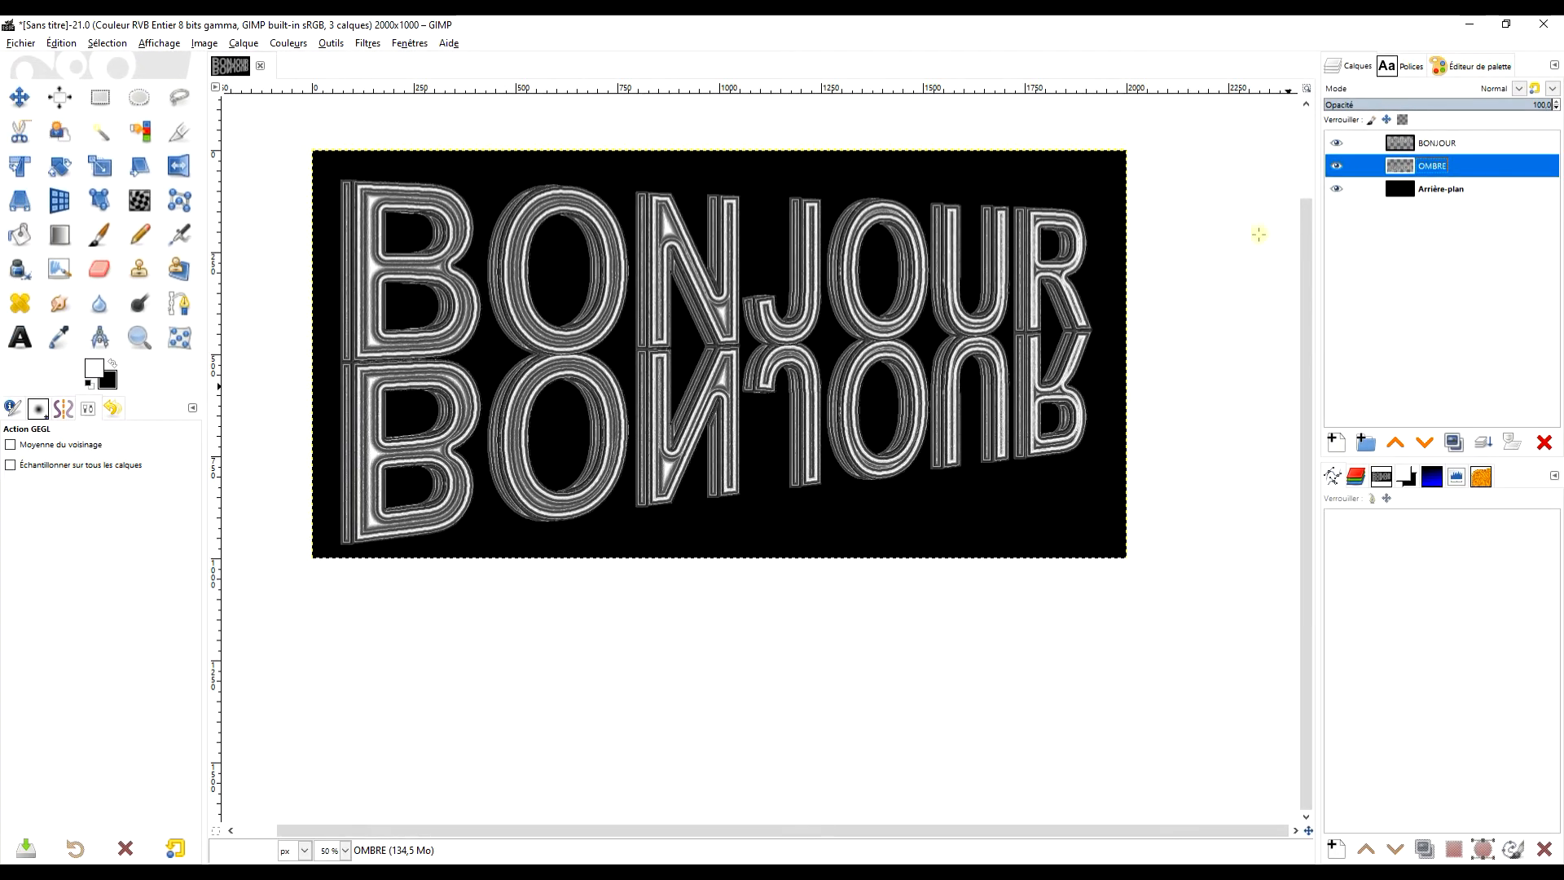
Step: Apply Température de couleur to the BONJOUR layer with original temperature 2787.5 and intended temperature 5262.5
left_click(1427, 145)
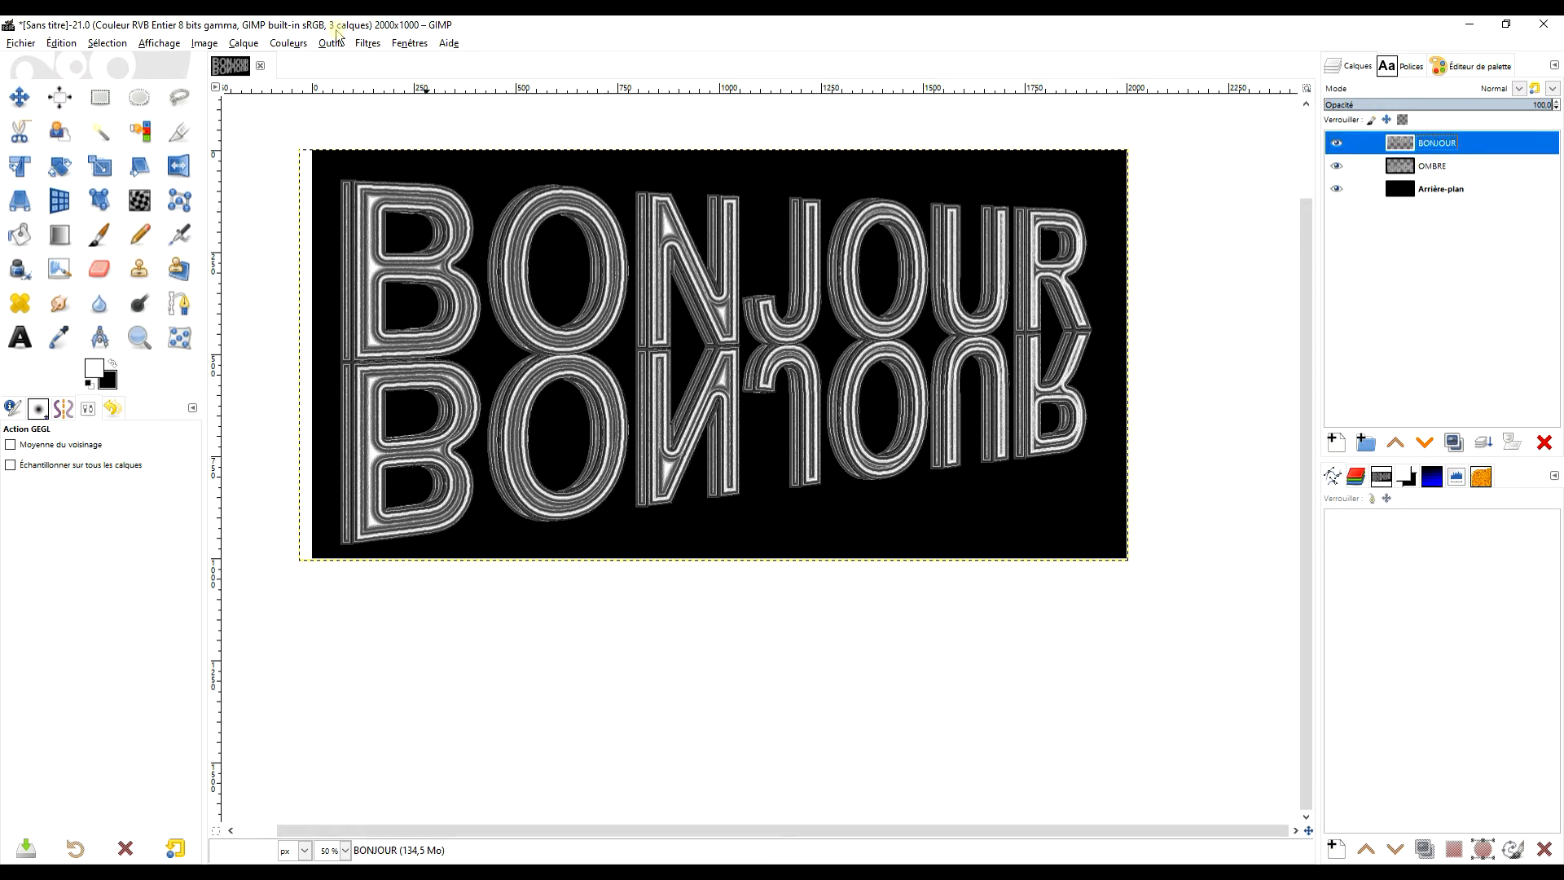
left_click(281, 41)
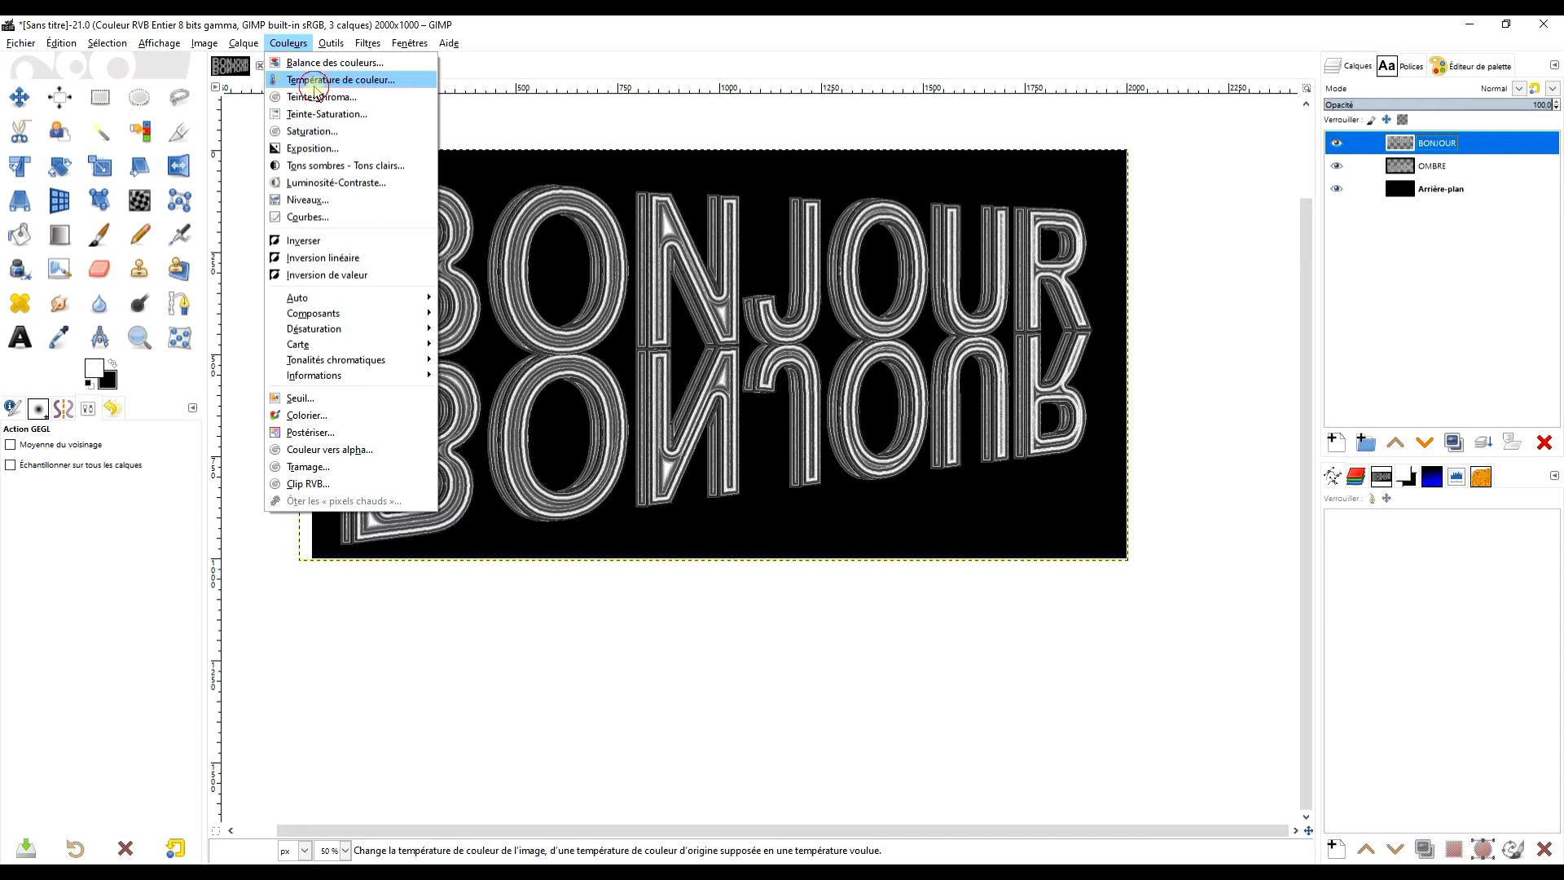
left_click(314, 85)
mouse_move(1279, 441)
left_mouse_down()
mouse_move(1244, 440)
mouse_move(1259, 440)
left_mouse_up()
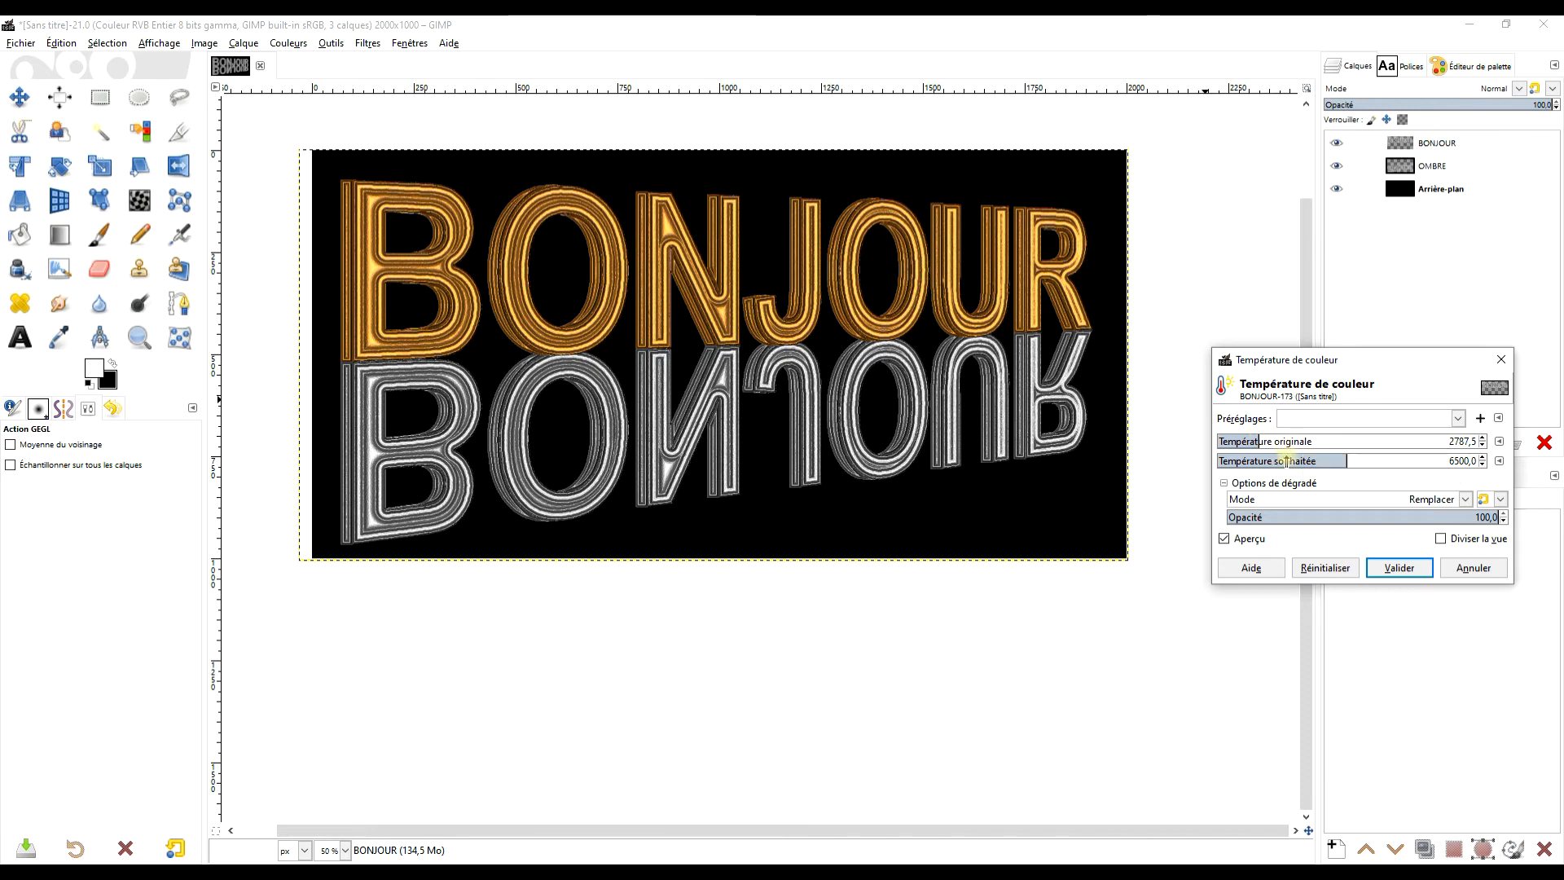
left_click(1314, 461)
mouse_move(1326, 462)
left_mouse_down()
mouse_move(1340, 462)
mouse_move(1322, 463)
left_mouse_up()
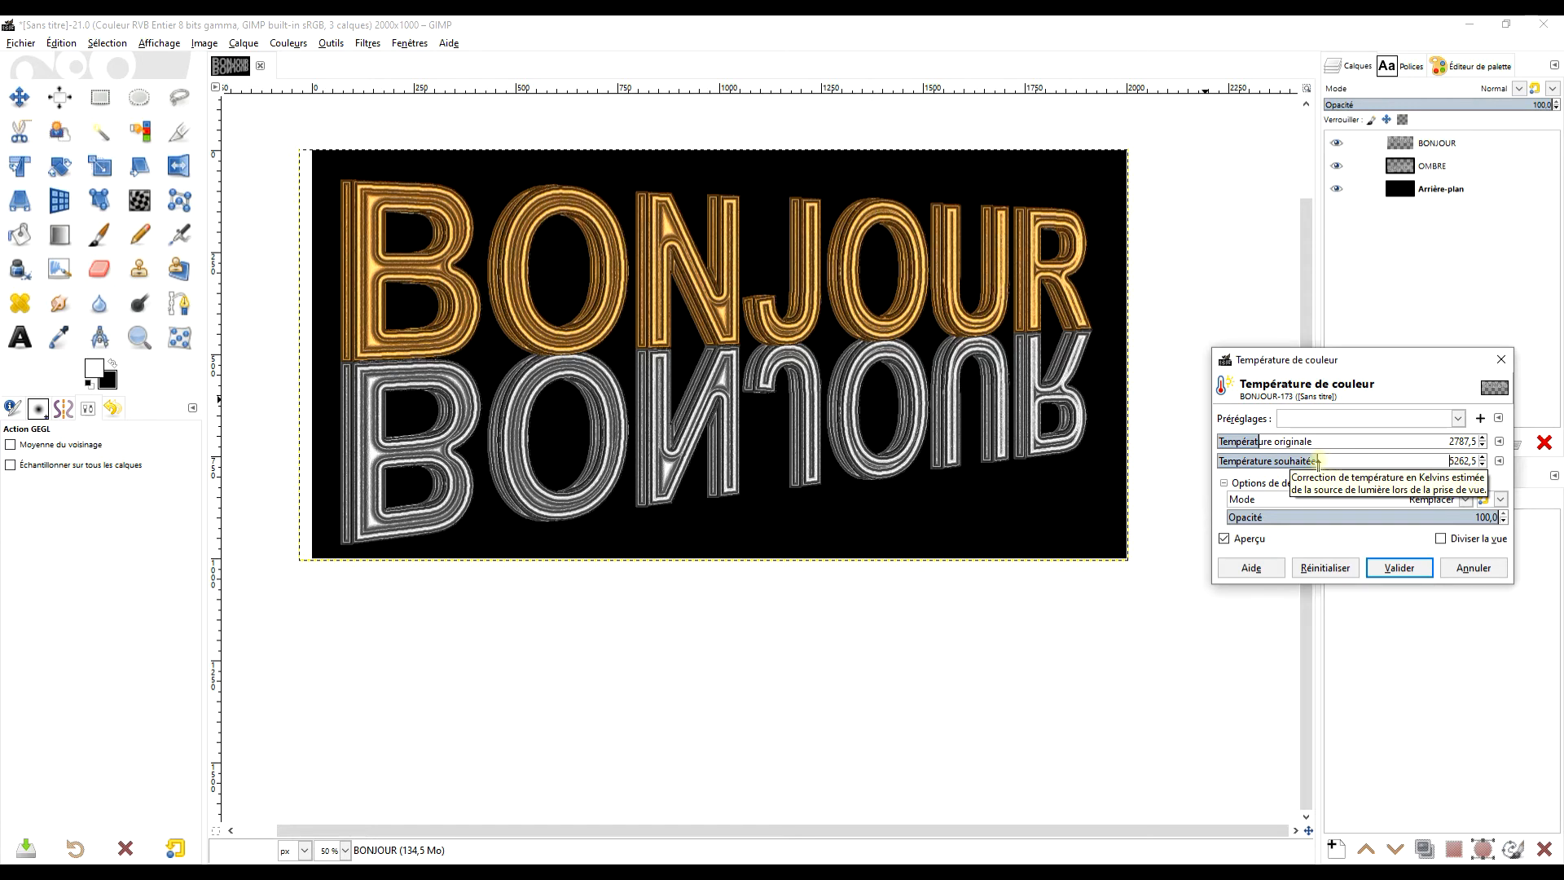
left_click(1409, 572)
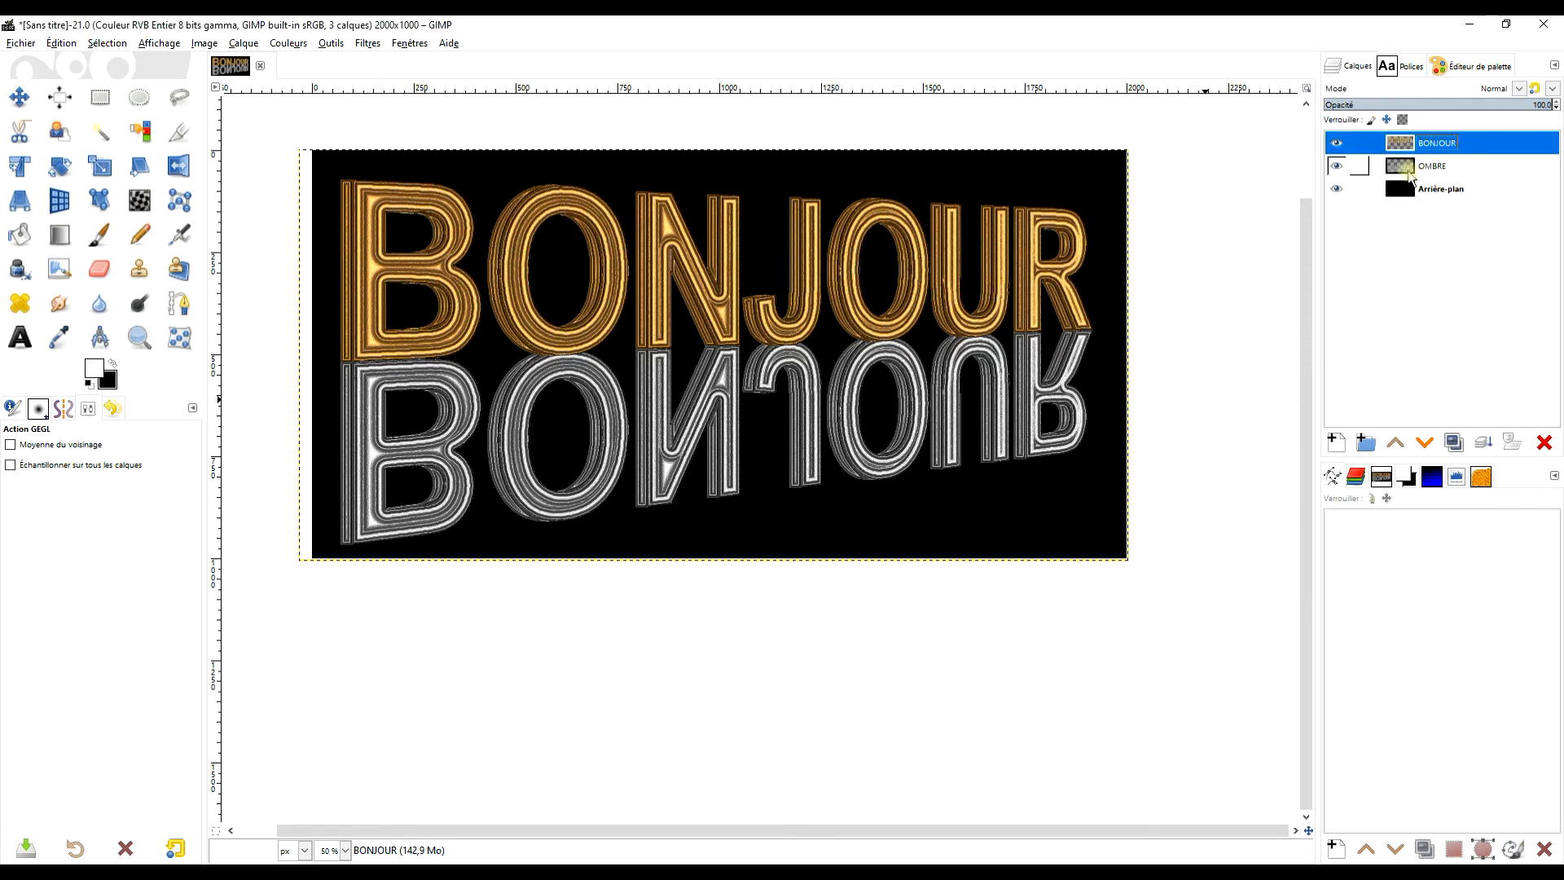
left_click(1406, 171)
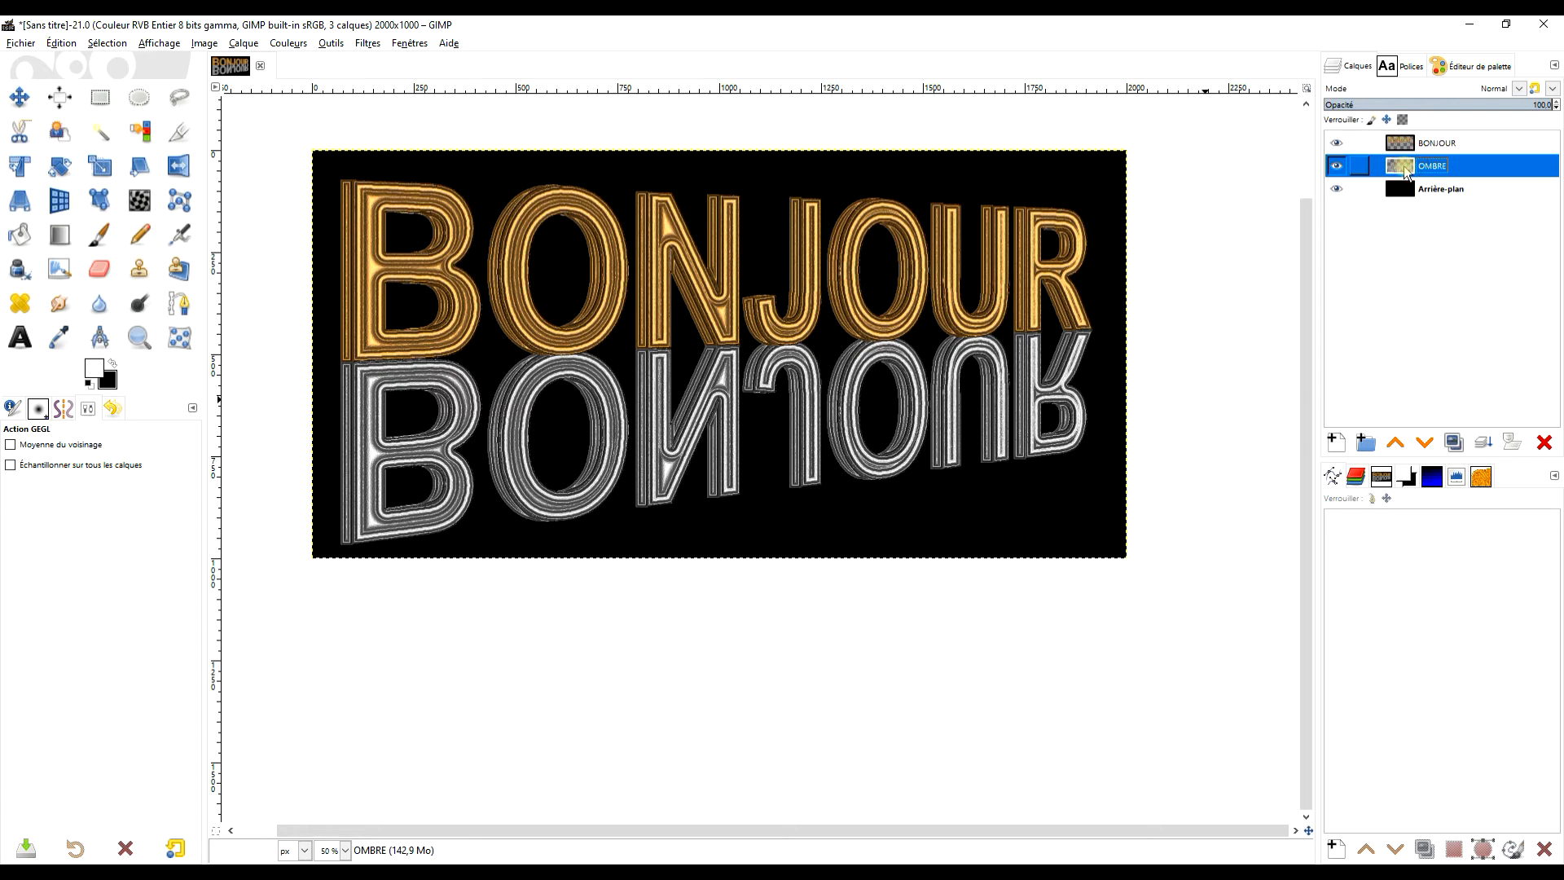
left_click(288, 43)
left_click(309, 79)
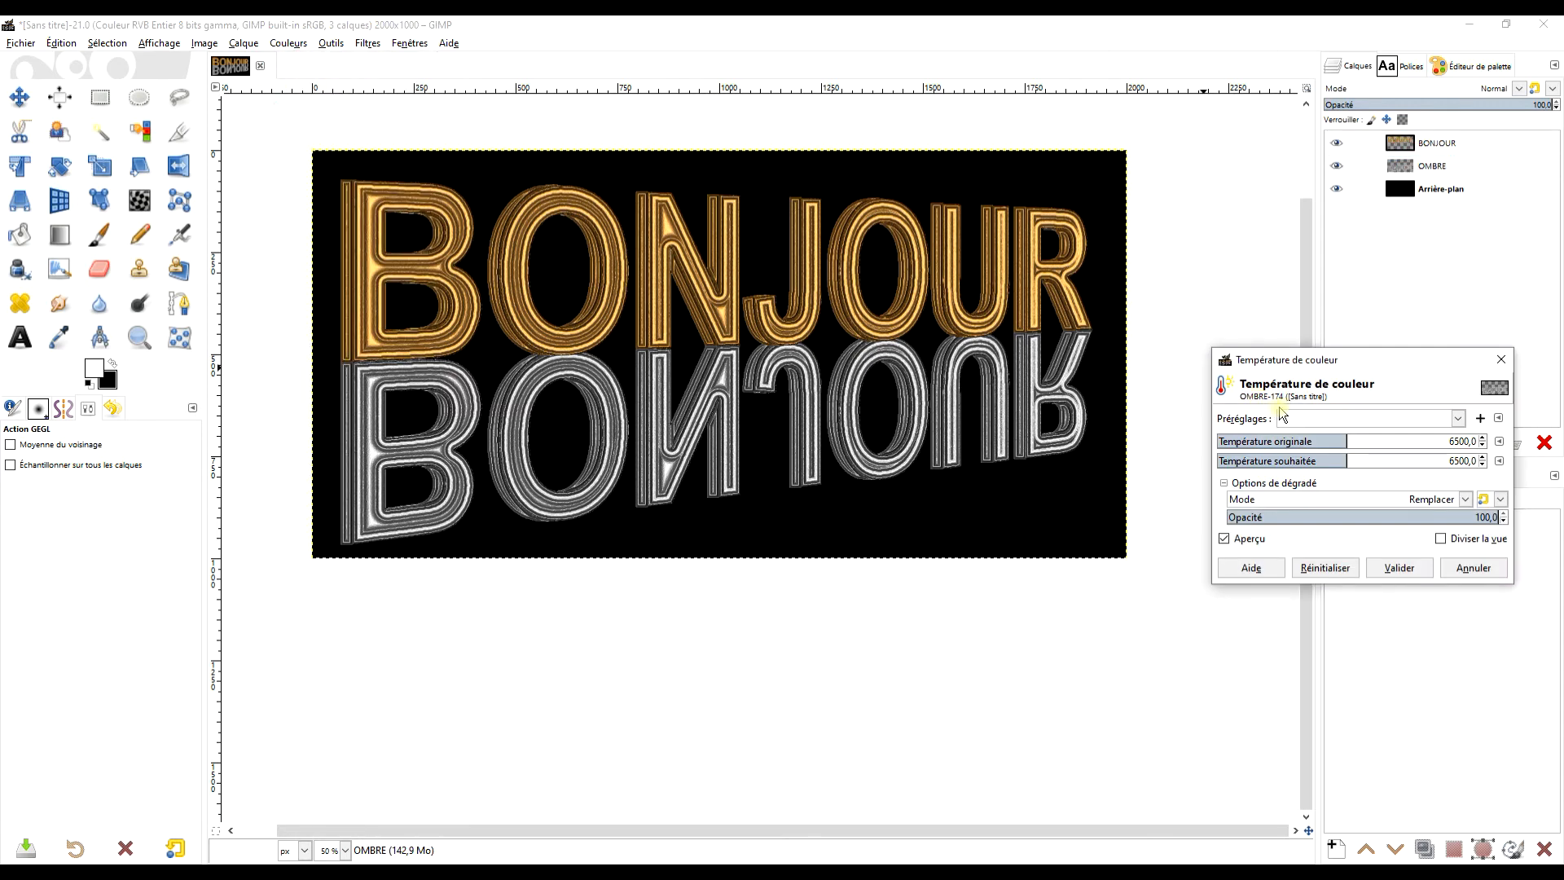
left_click(1319, 418)
left_click(1339, 445)
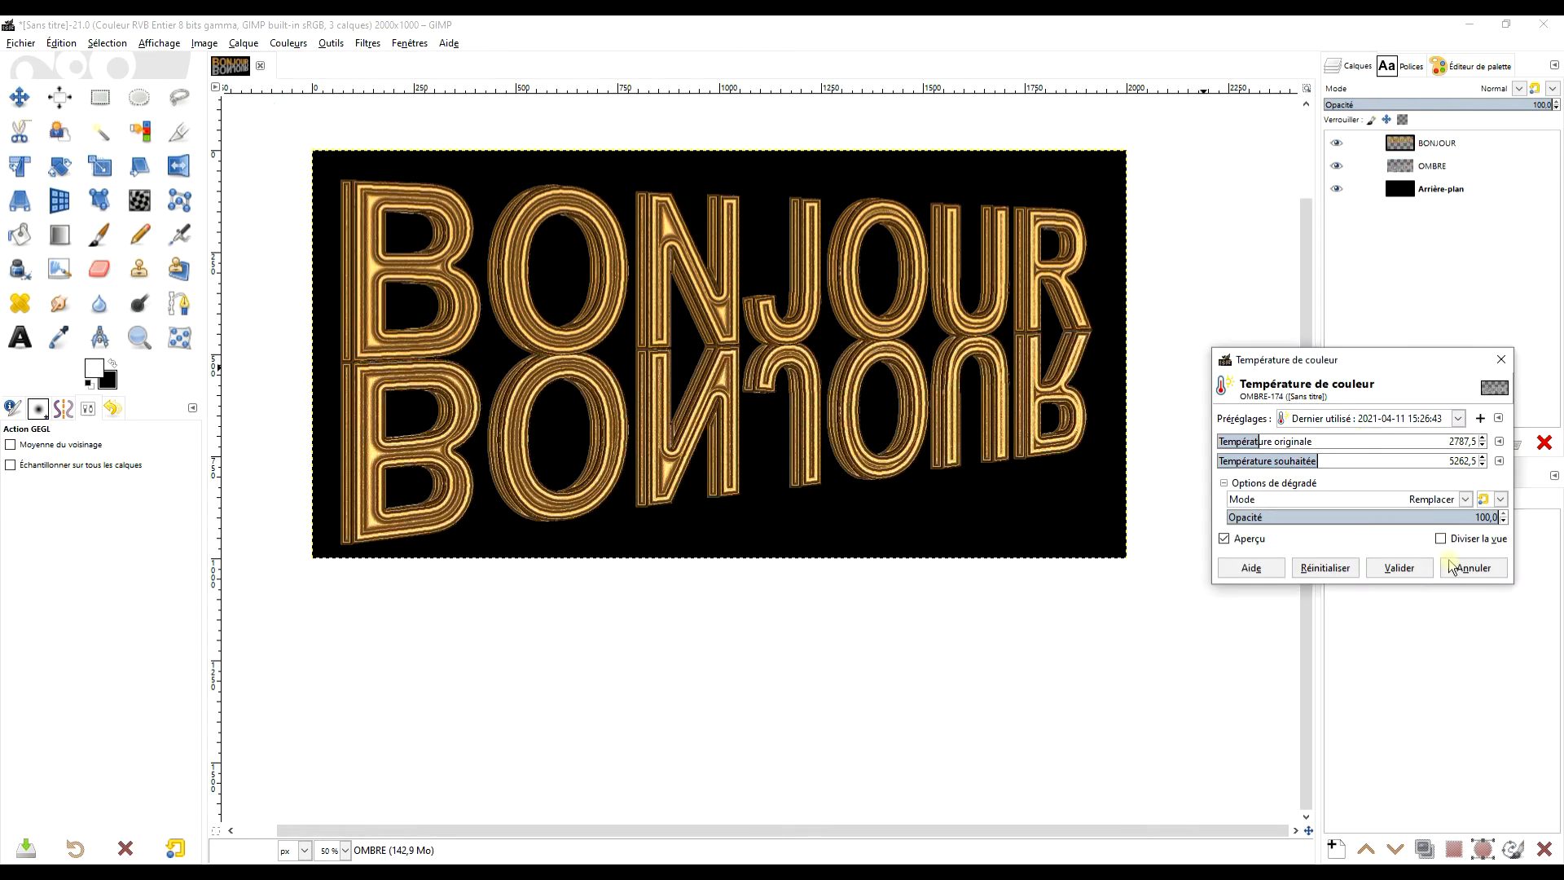
left_click(1397, 569)
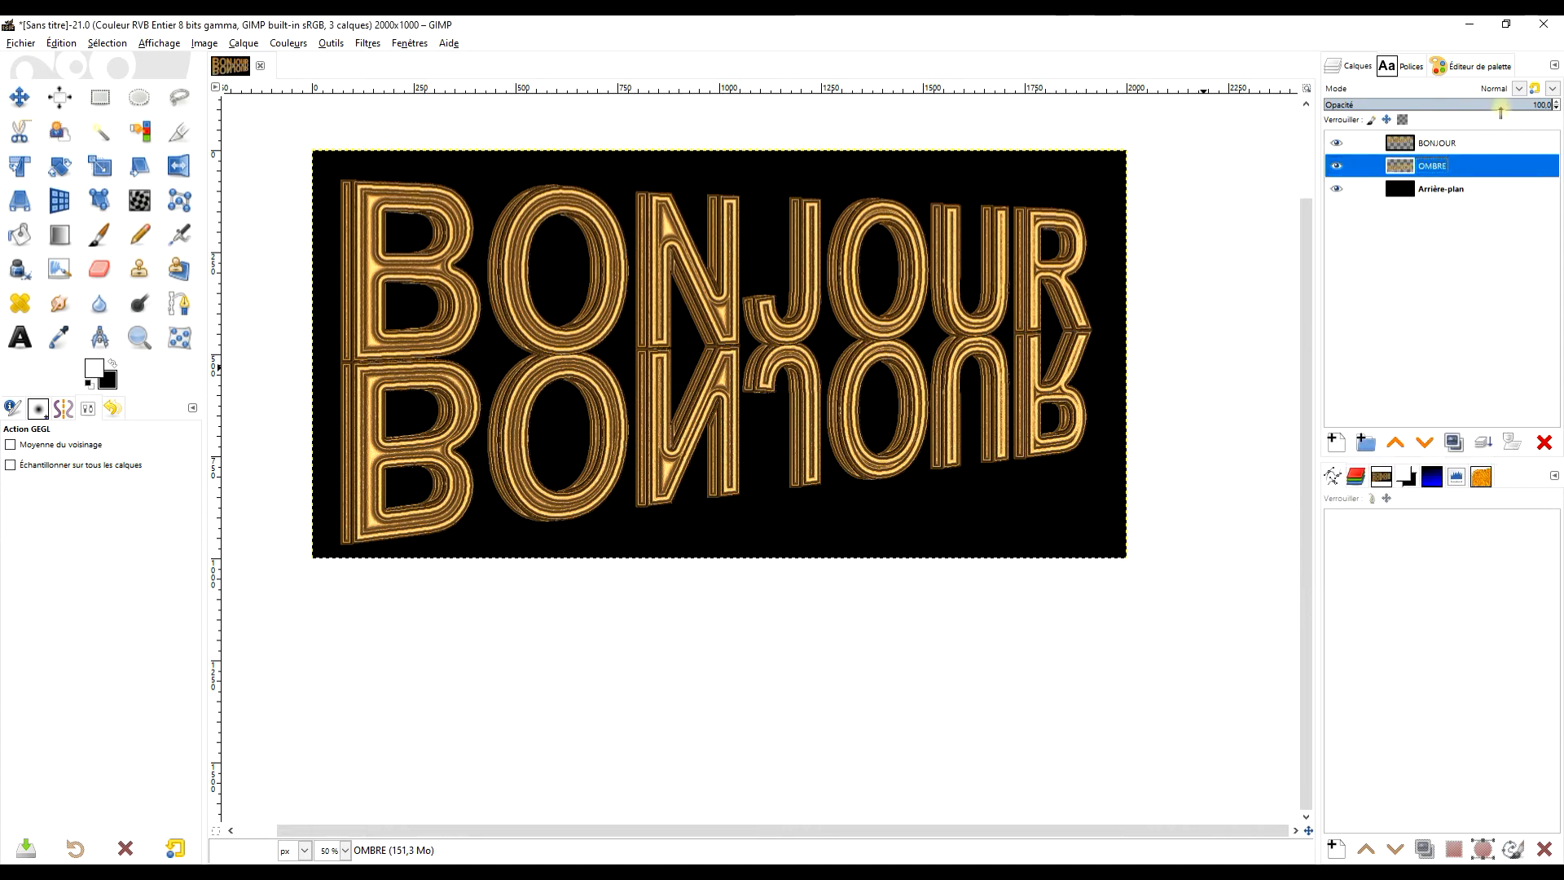
left_click_drag(1483, 104, 1331, 107)
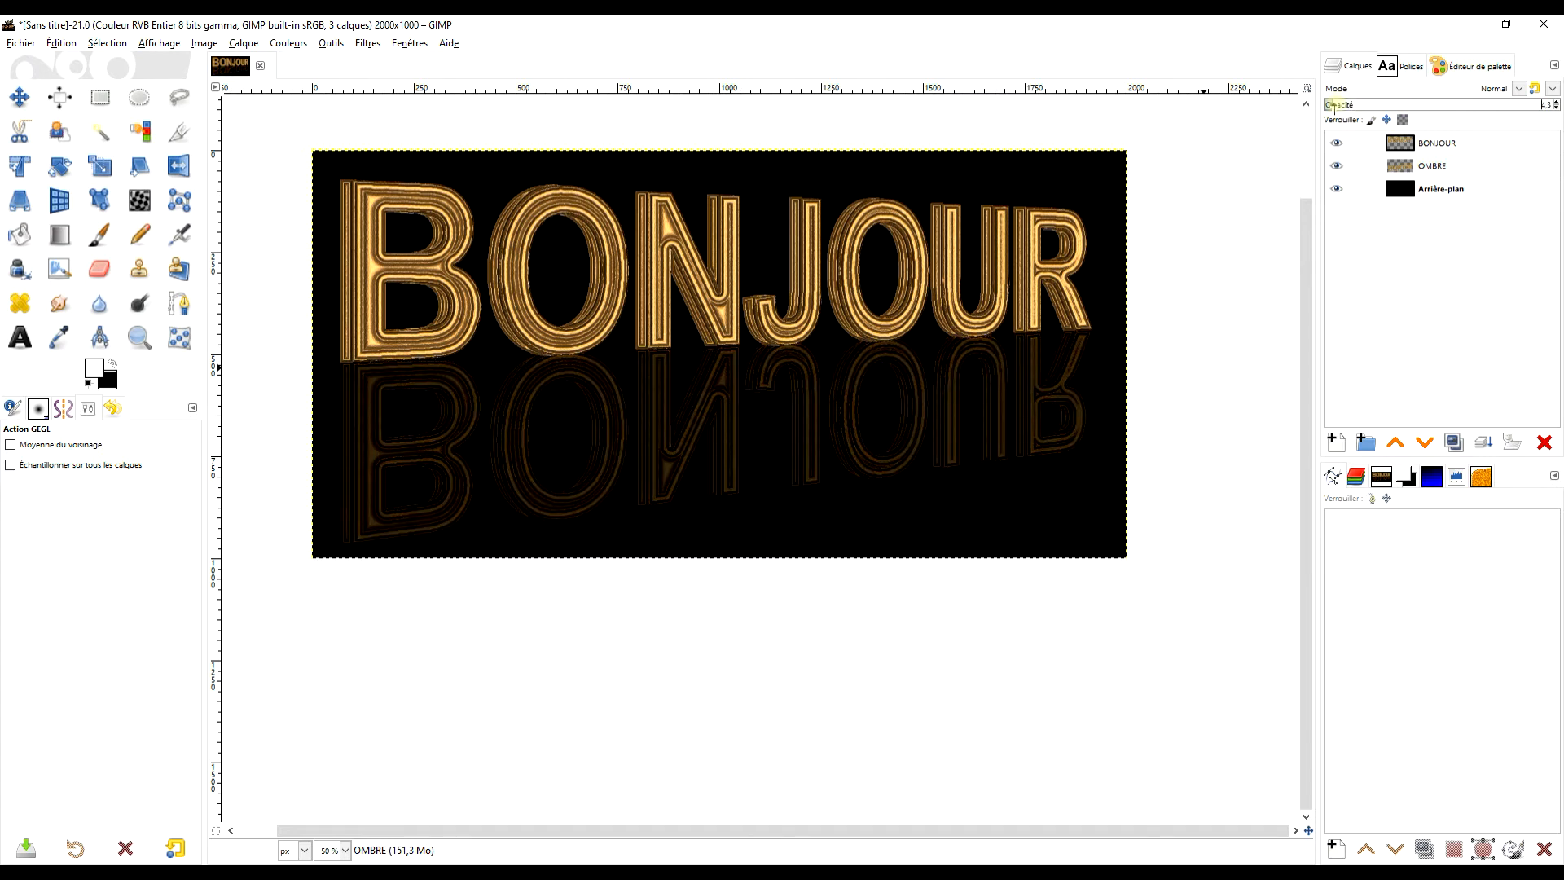
Step: Create a transparent 2000 x 1000 px layer named éclairage above the BONJOUR layer
left_click(1400, 139)
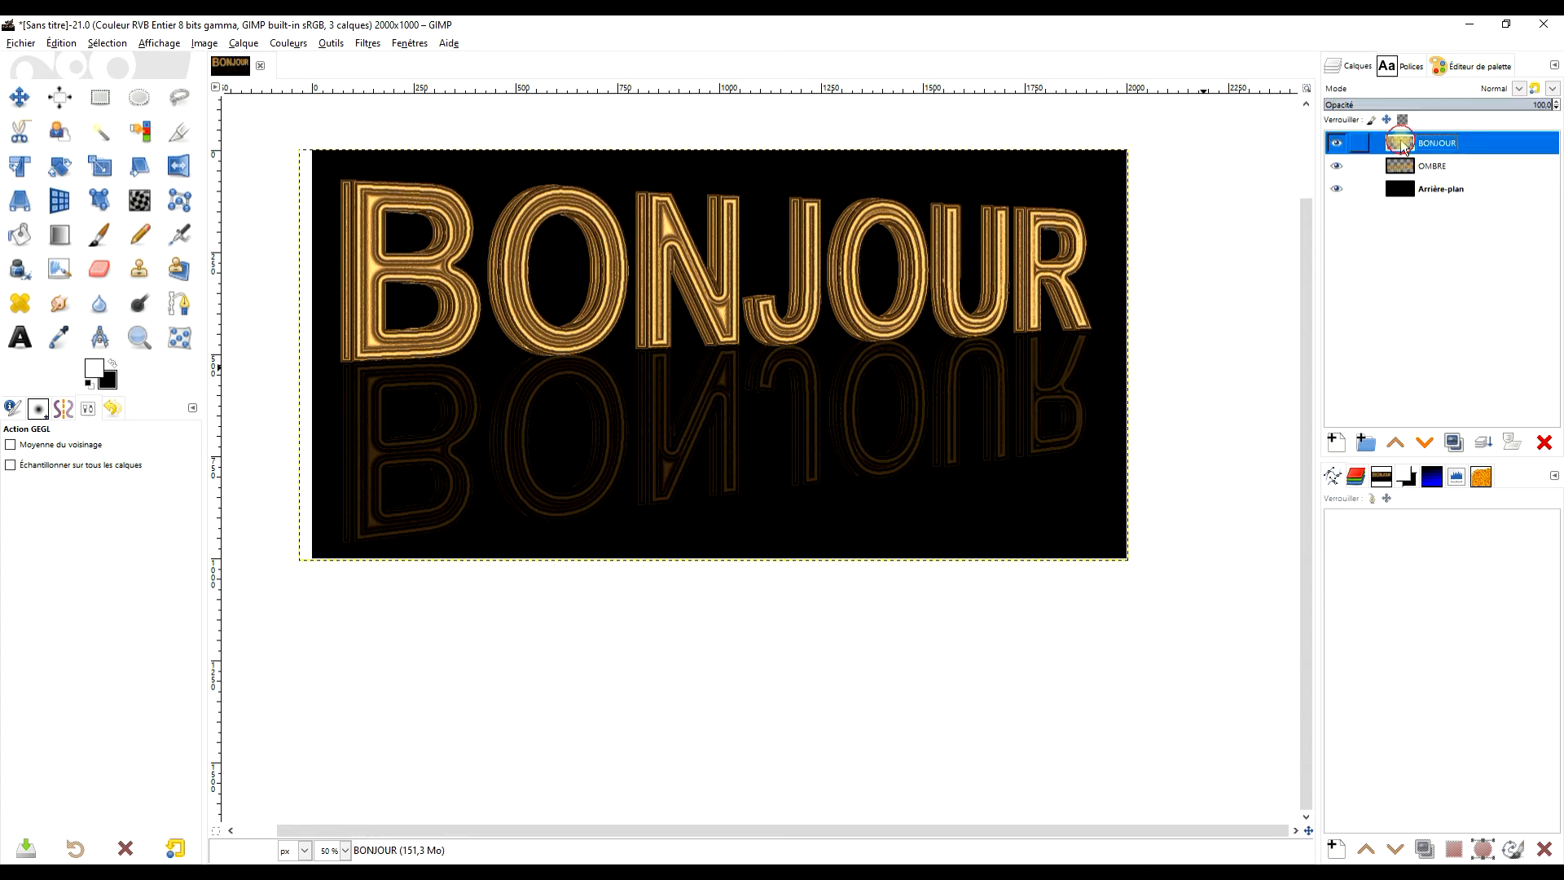
left_click(1337, 444)
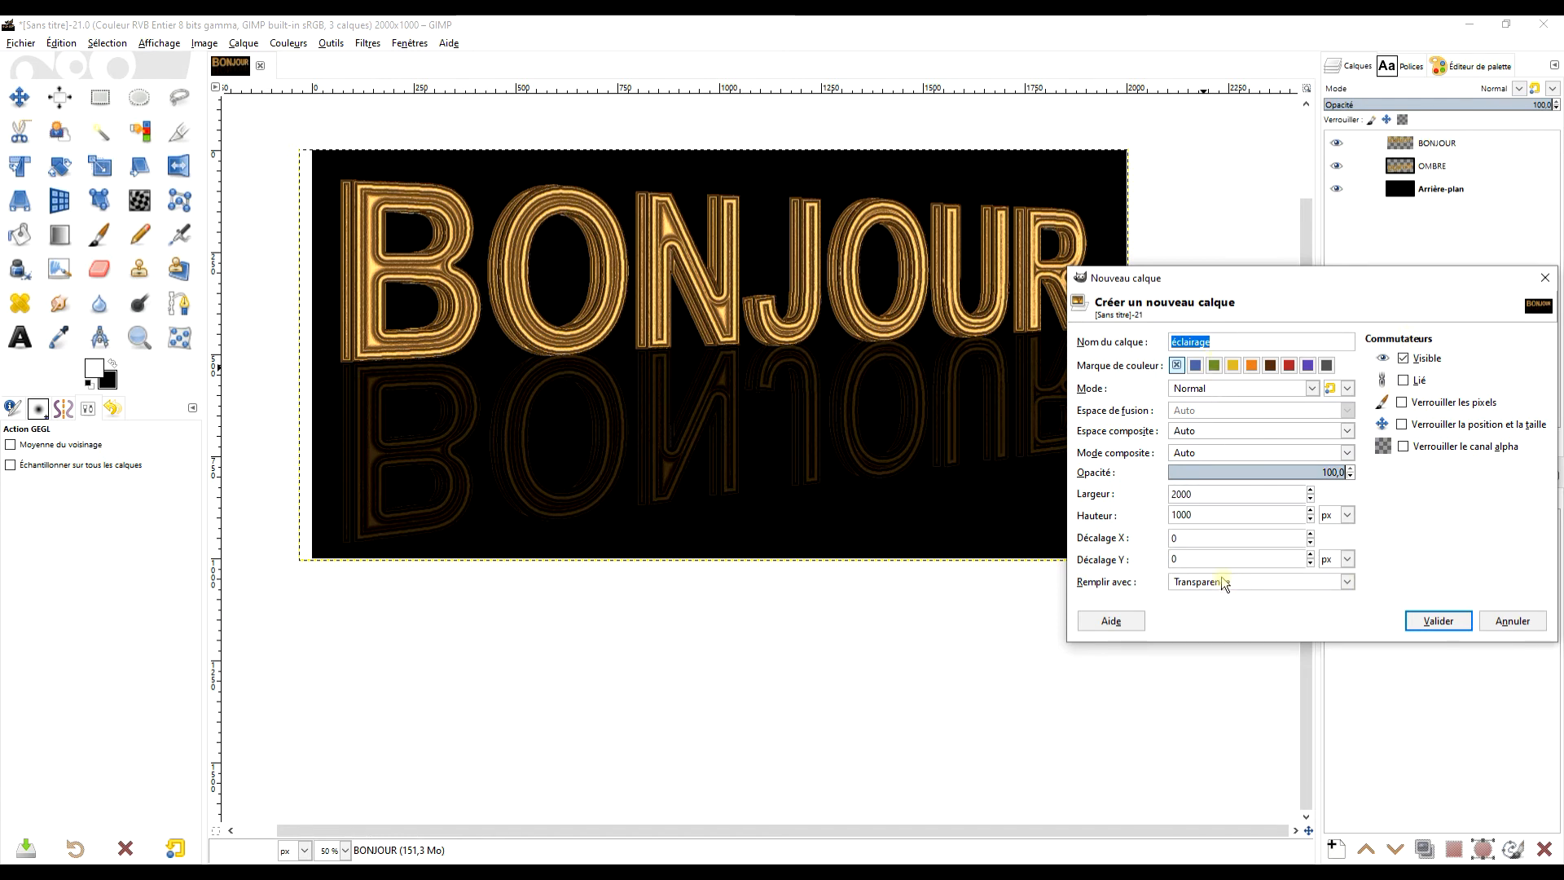
left_click(1346, 582)
left_click(1404, 573)
left_click(1438, 621)
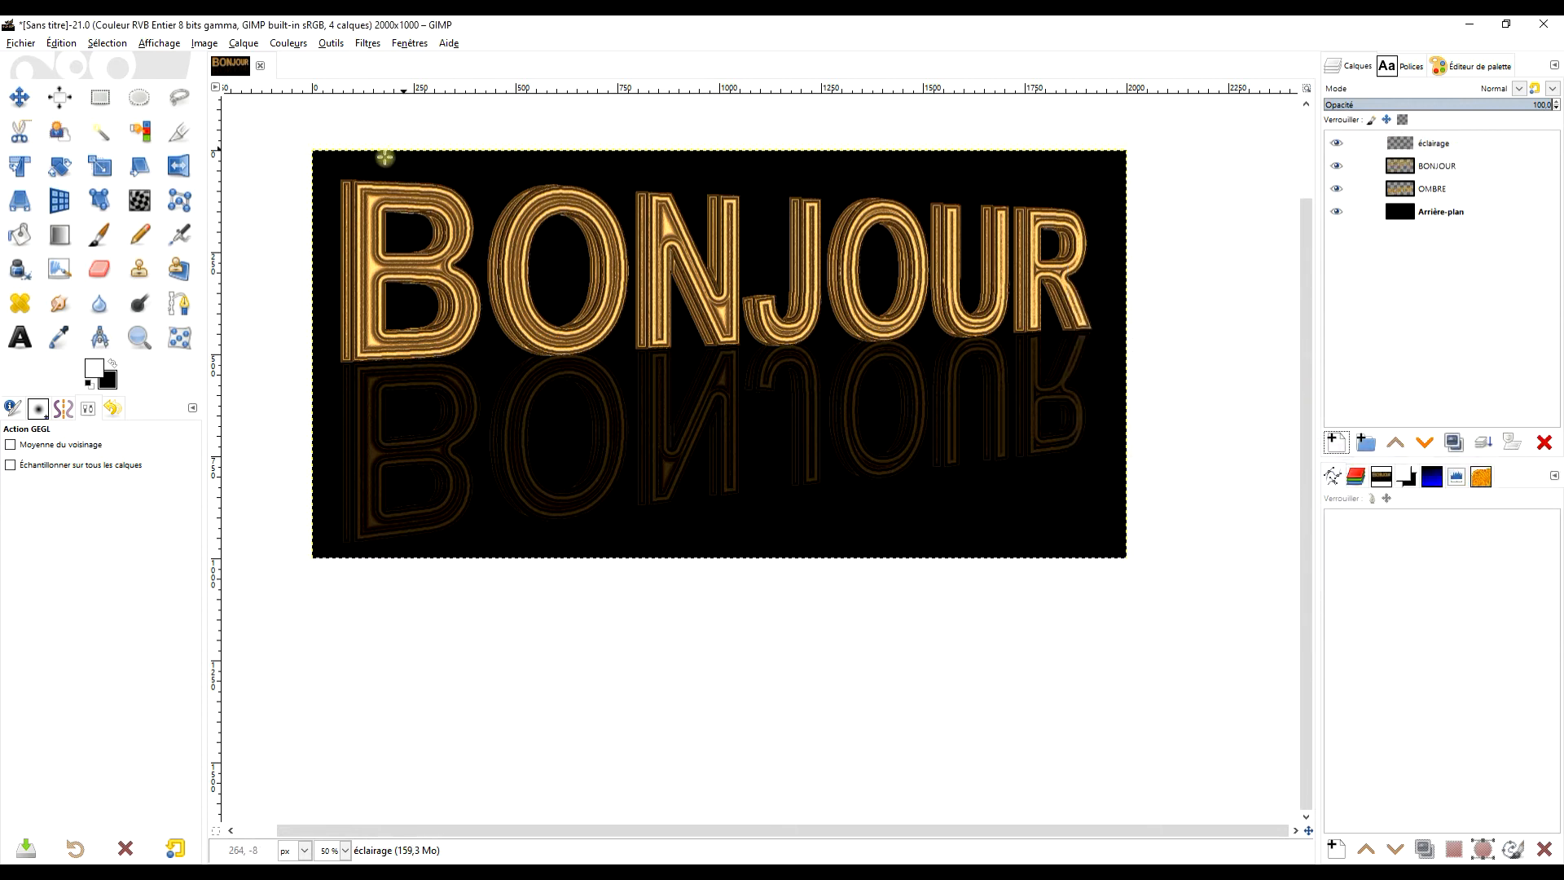
Step: Fill the éclairage layer with a radial custom gradient from the letter N to about 2106, 320 px, and set the layer mode to Éclaircir
left_click(59, 234)
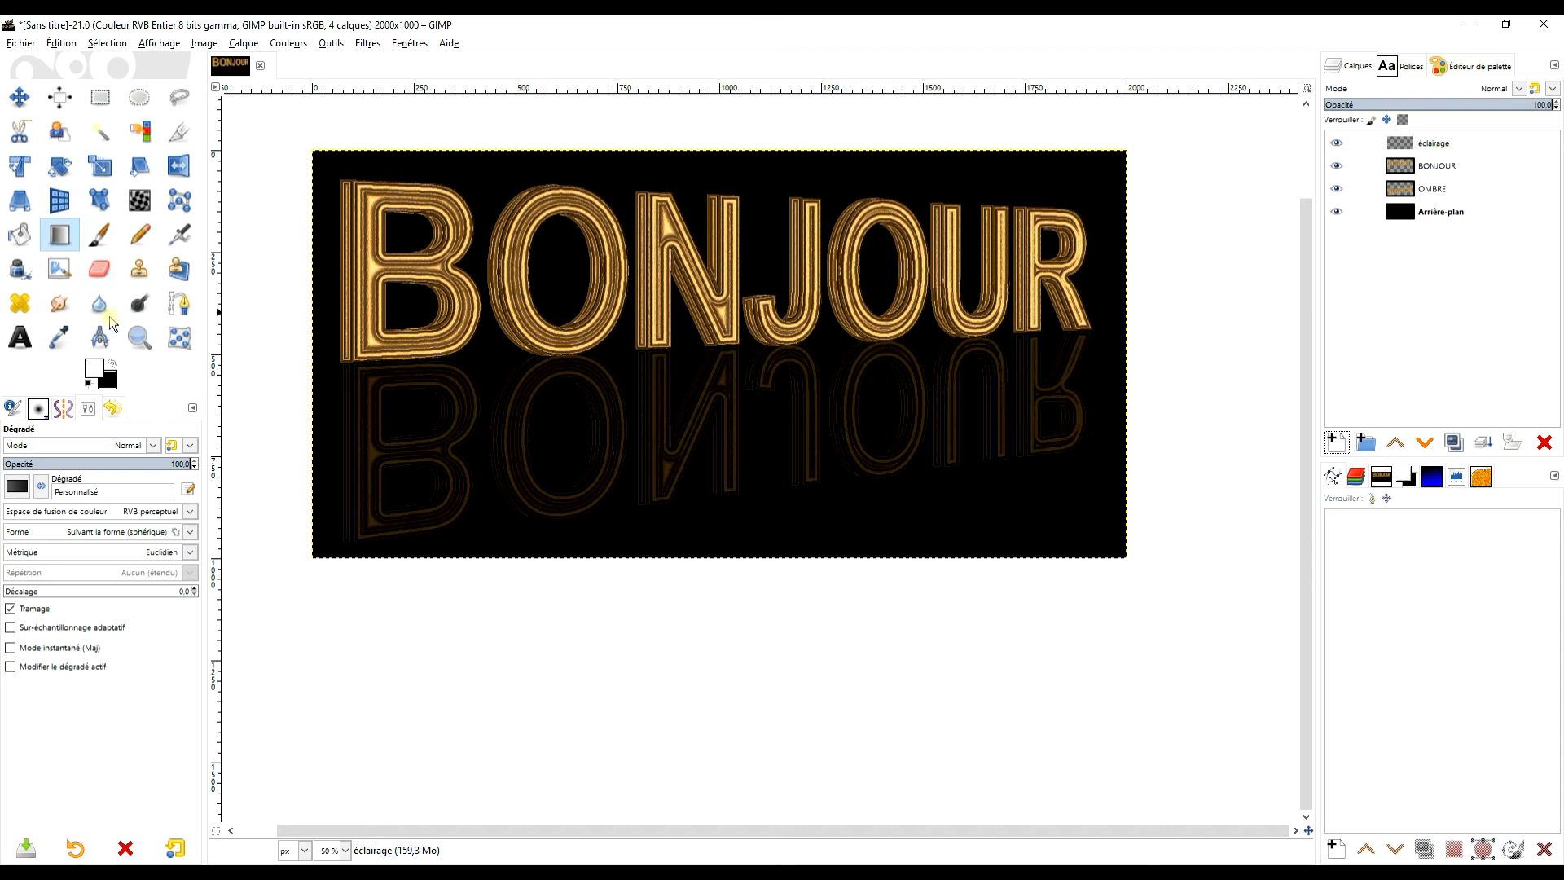
left_click(185, 533)
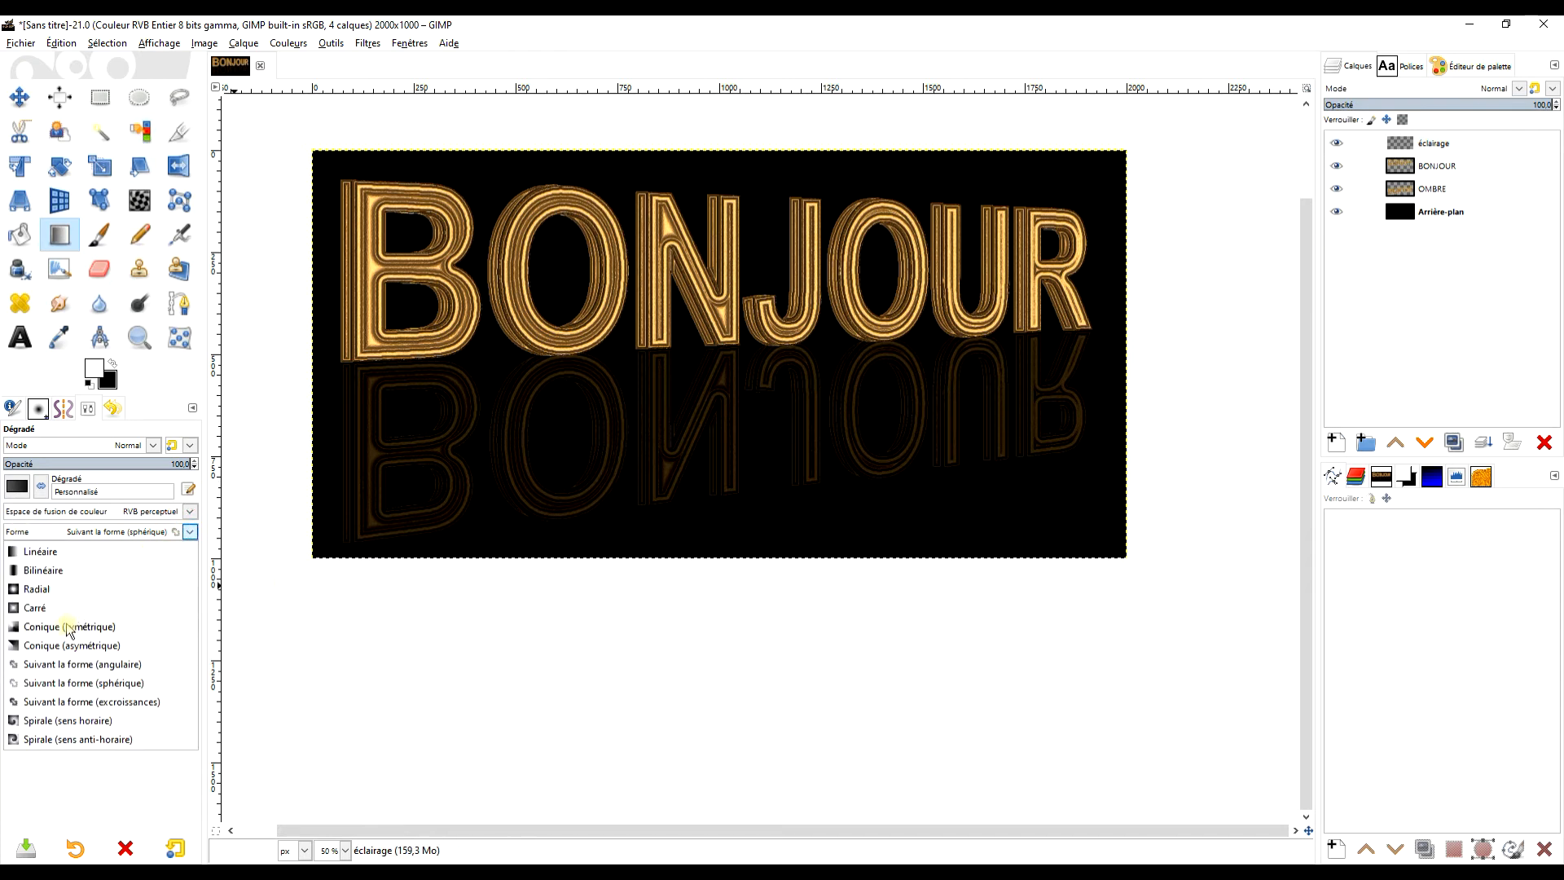
left_click(64, 589)
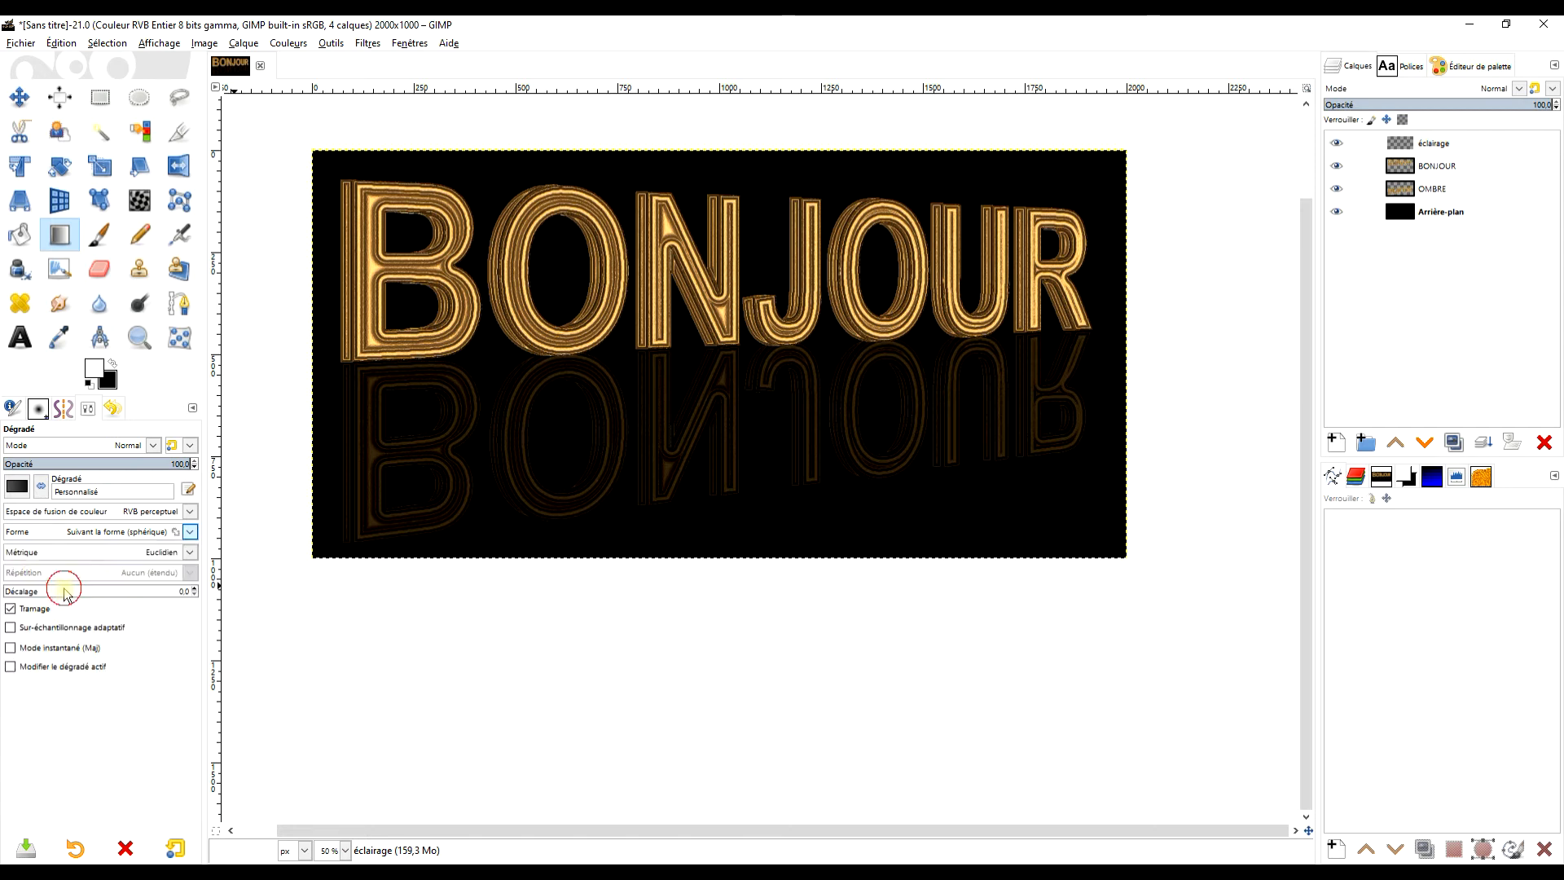
left_click(1488, 147)
left_click_drag(691, 271, 1169, 281)
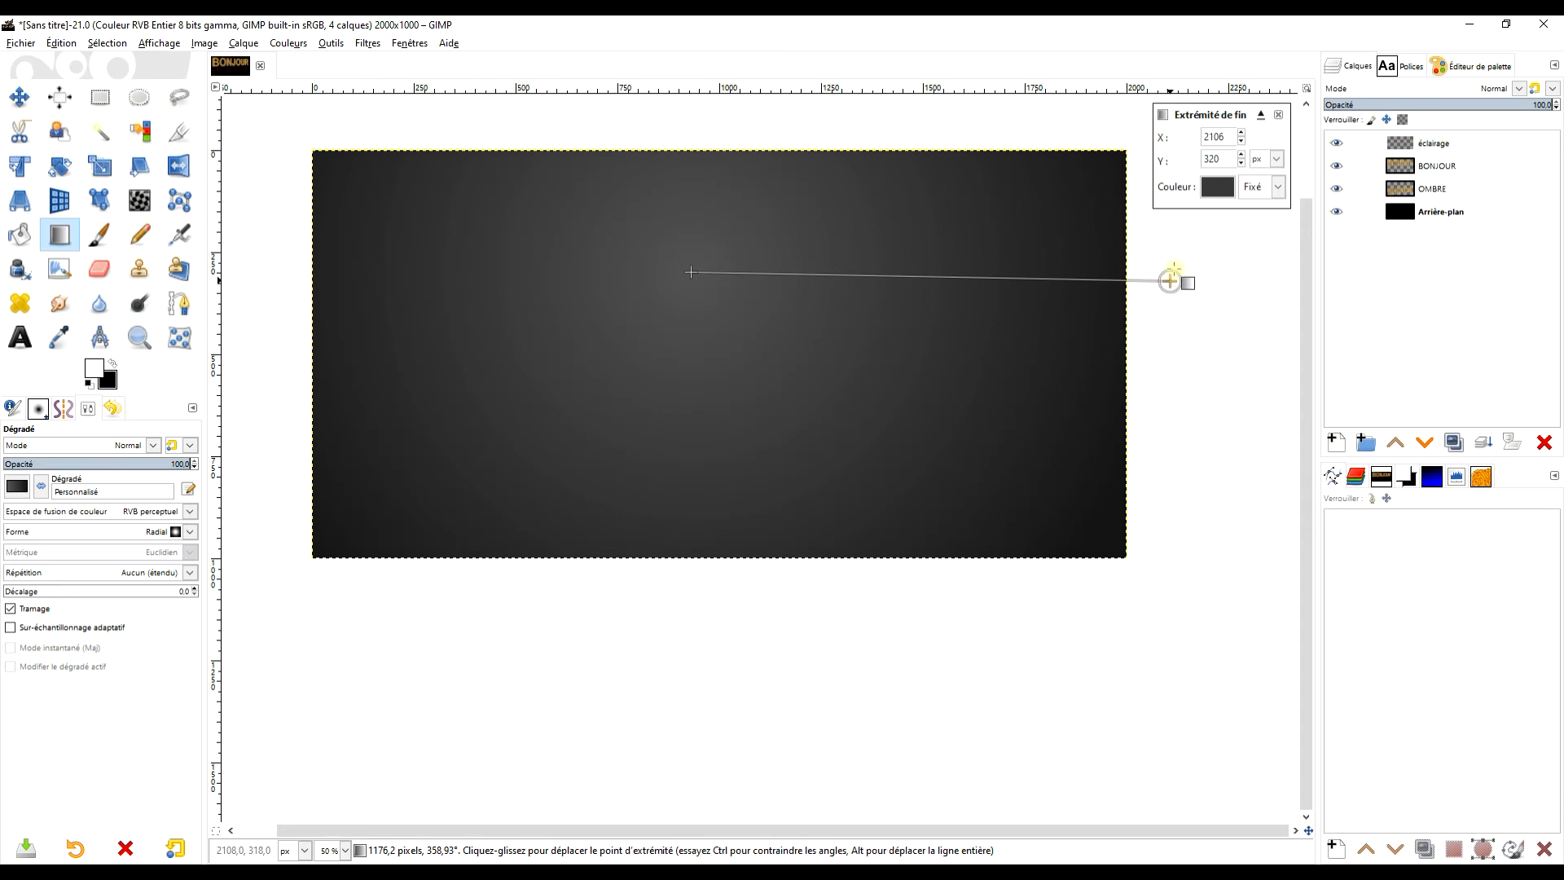
left_click(1520, 90)
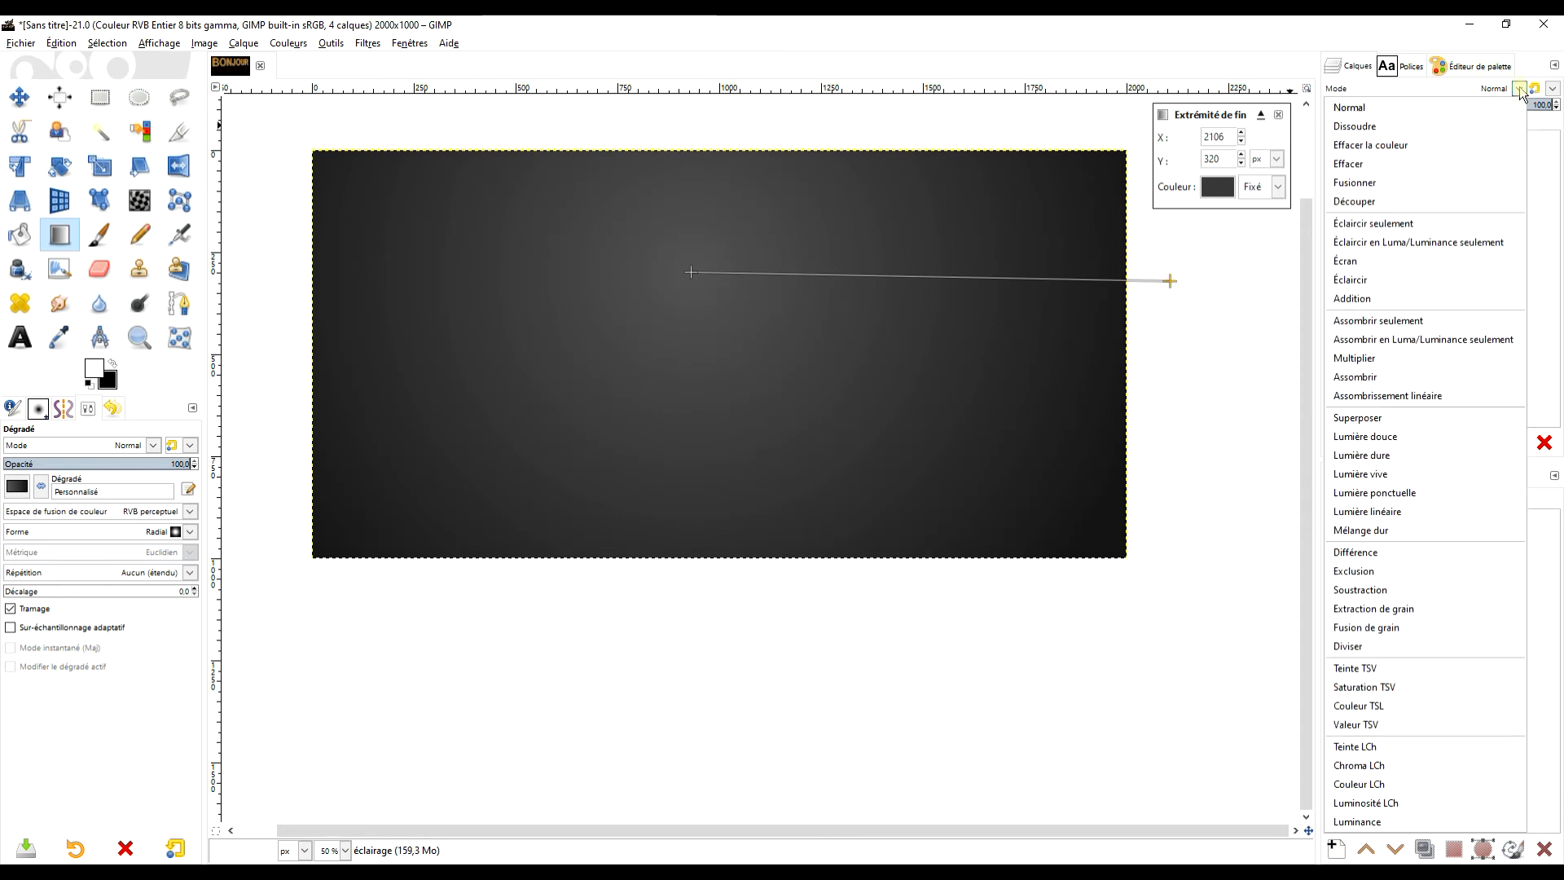
left_click(1384, 280)
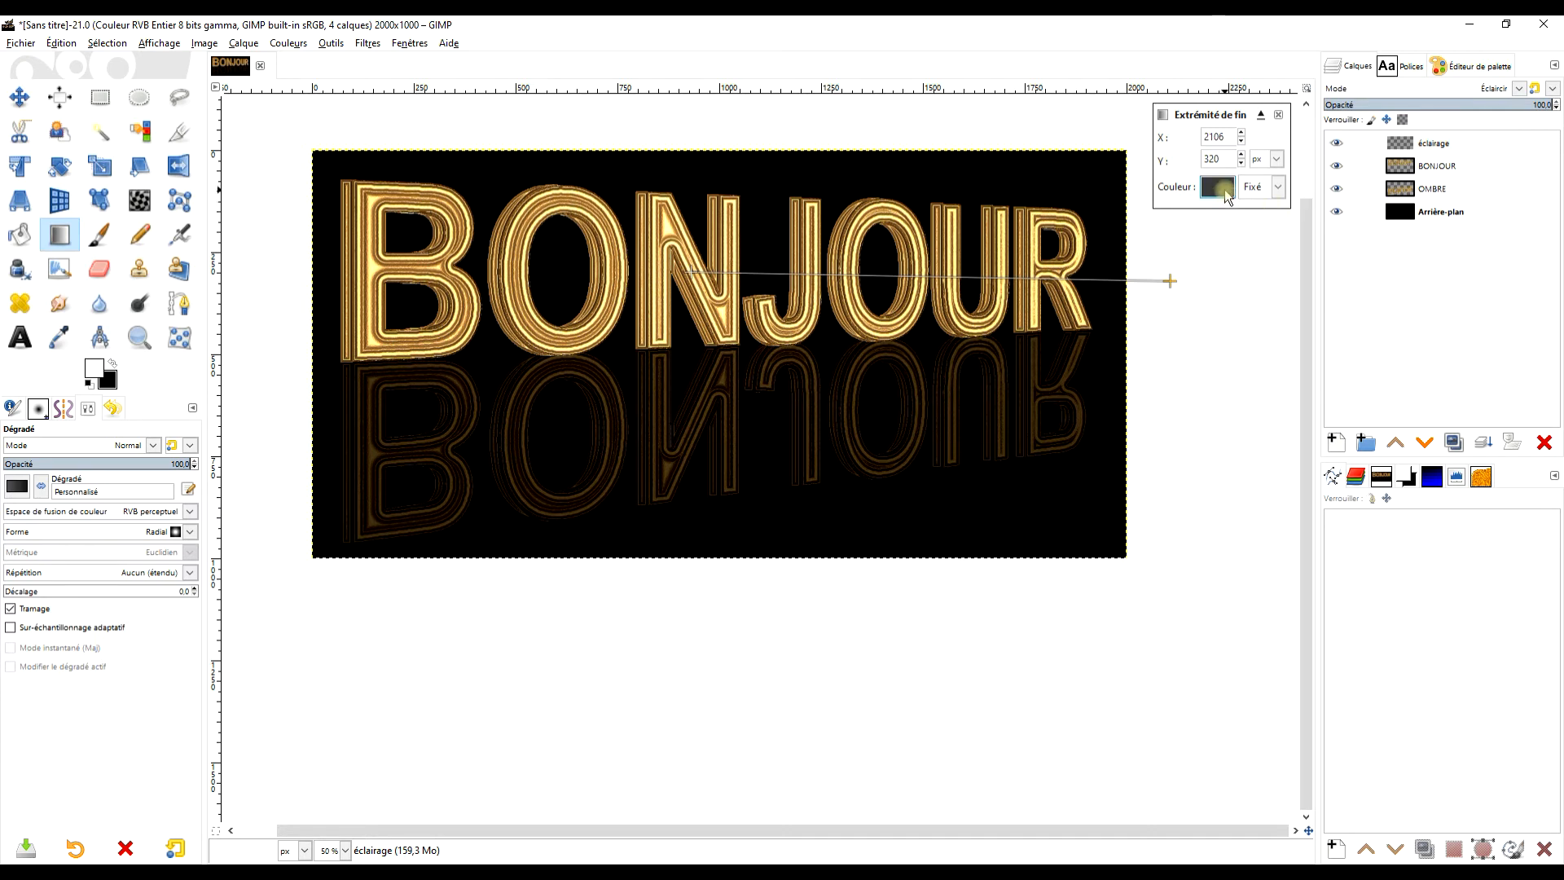
Step: Move the gradient's start to about 954, 304 px, and set its start colour to 888888 and its end colour to 4b4b4b
left_click_drag(689, 273, 716, 272)
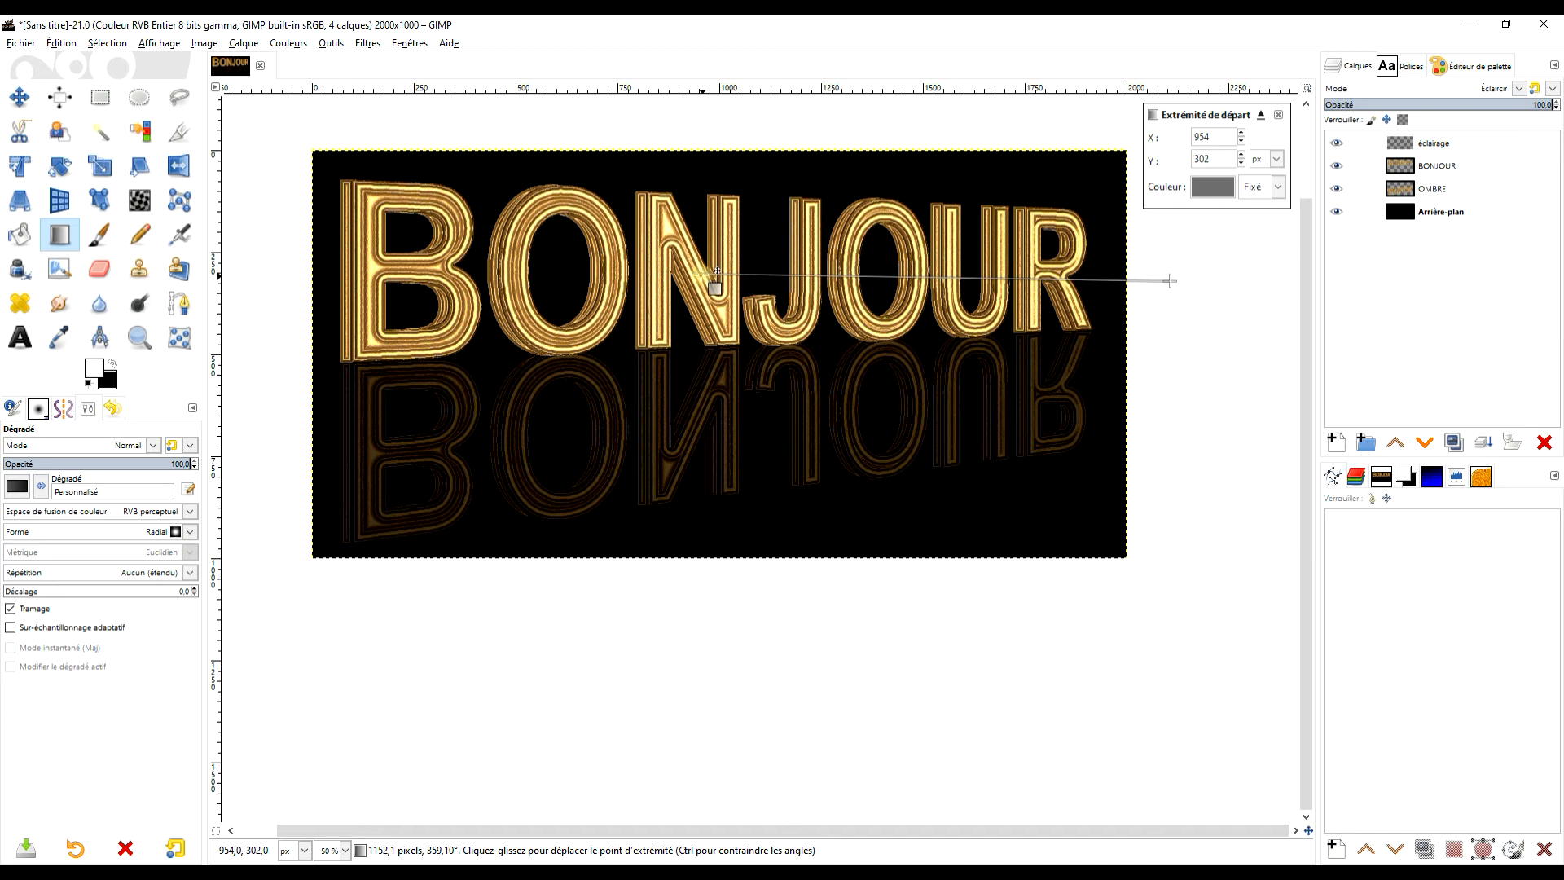
left_click(1212, 186)
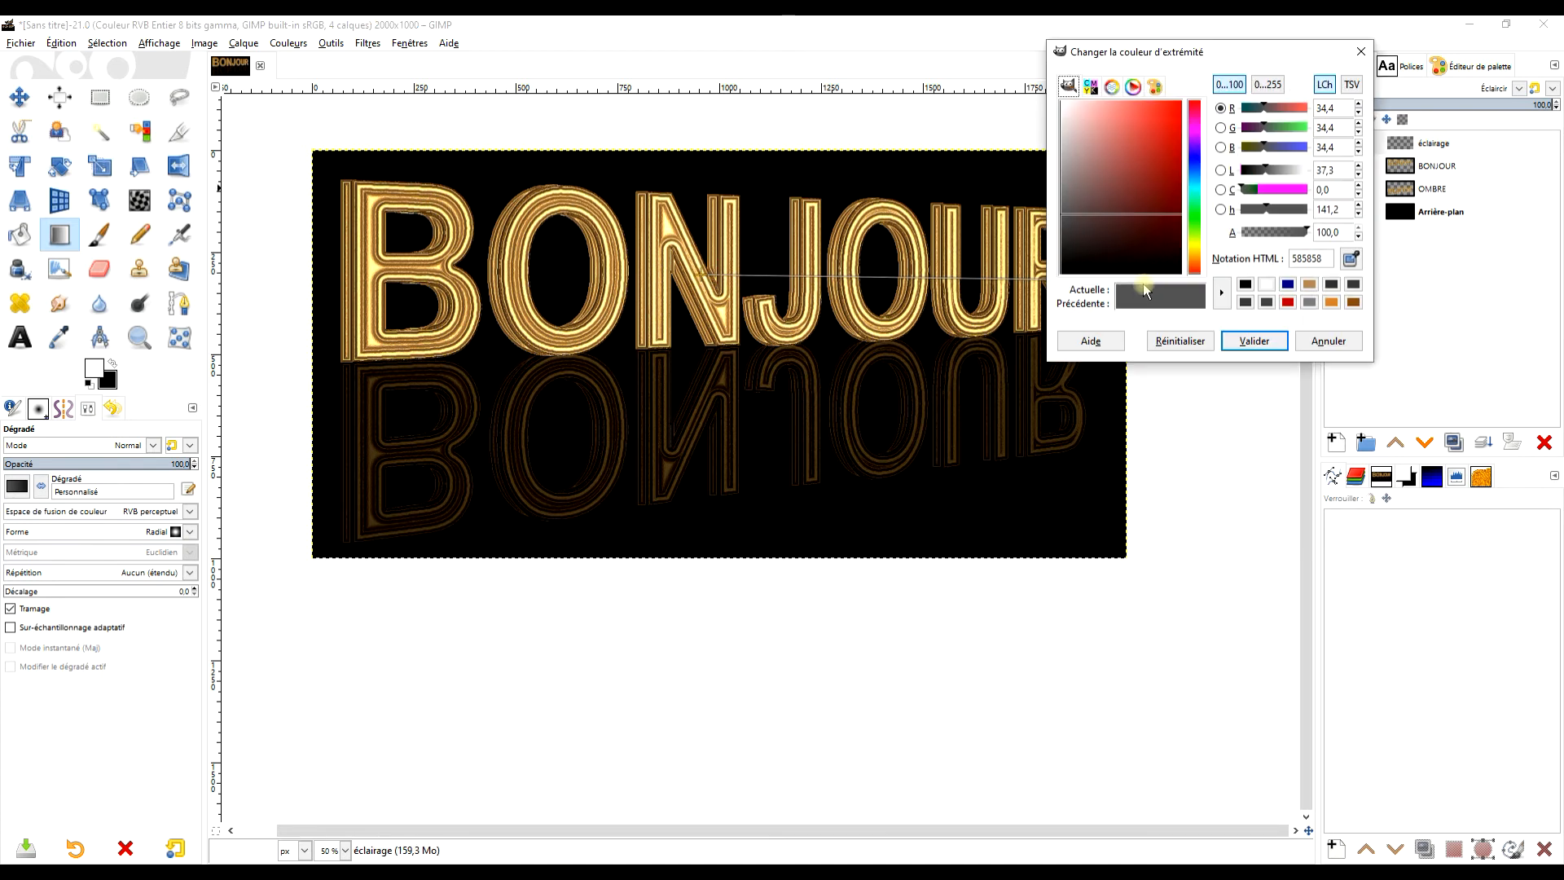
left_click_drag(1072, 220, 1043, 184)
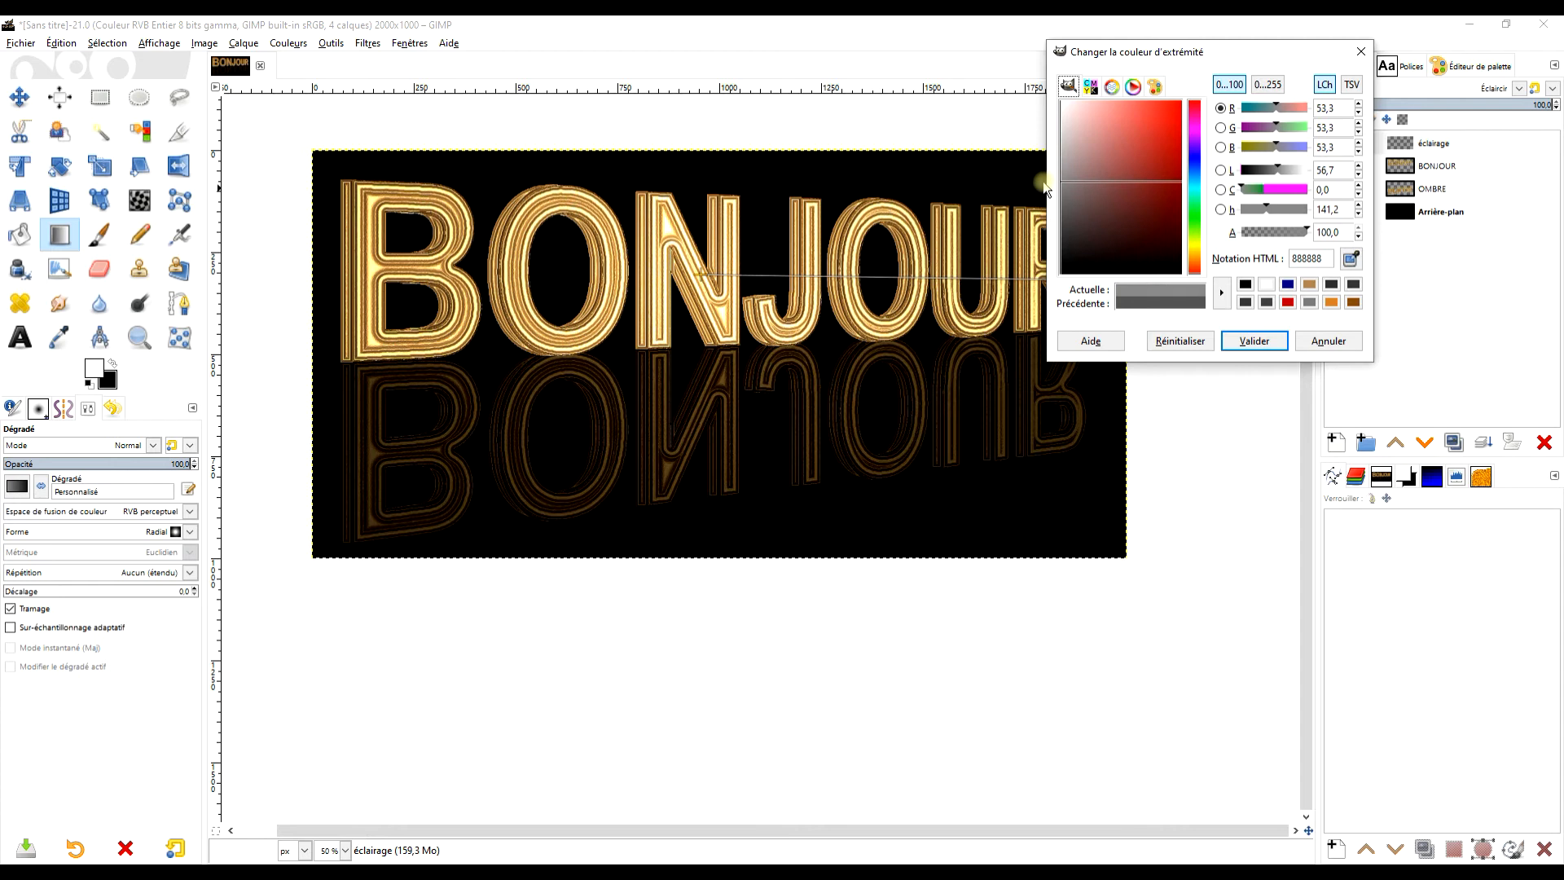
left_click(1254, 340)
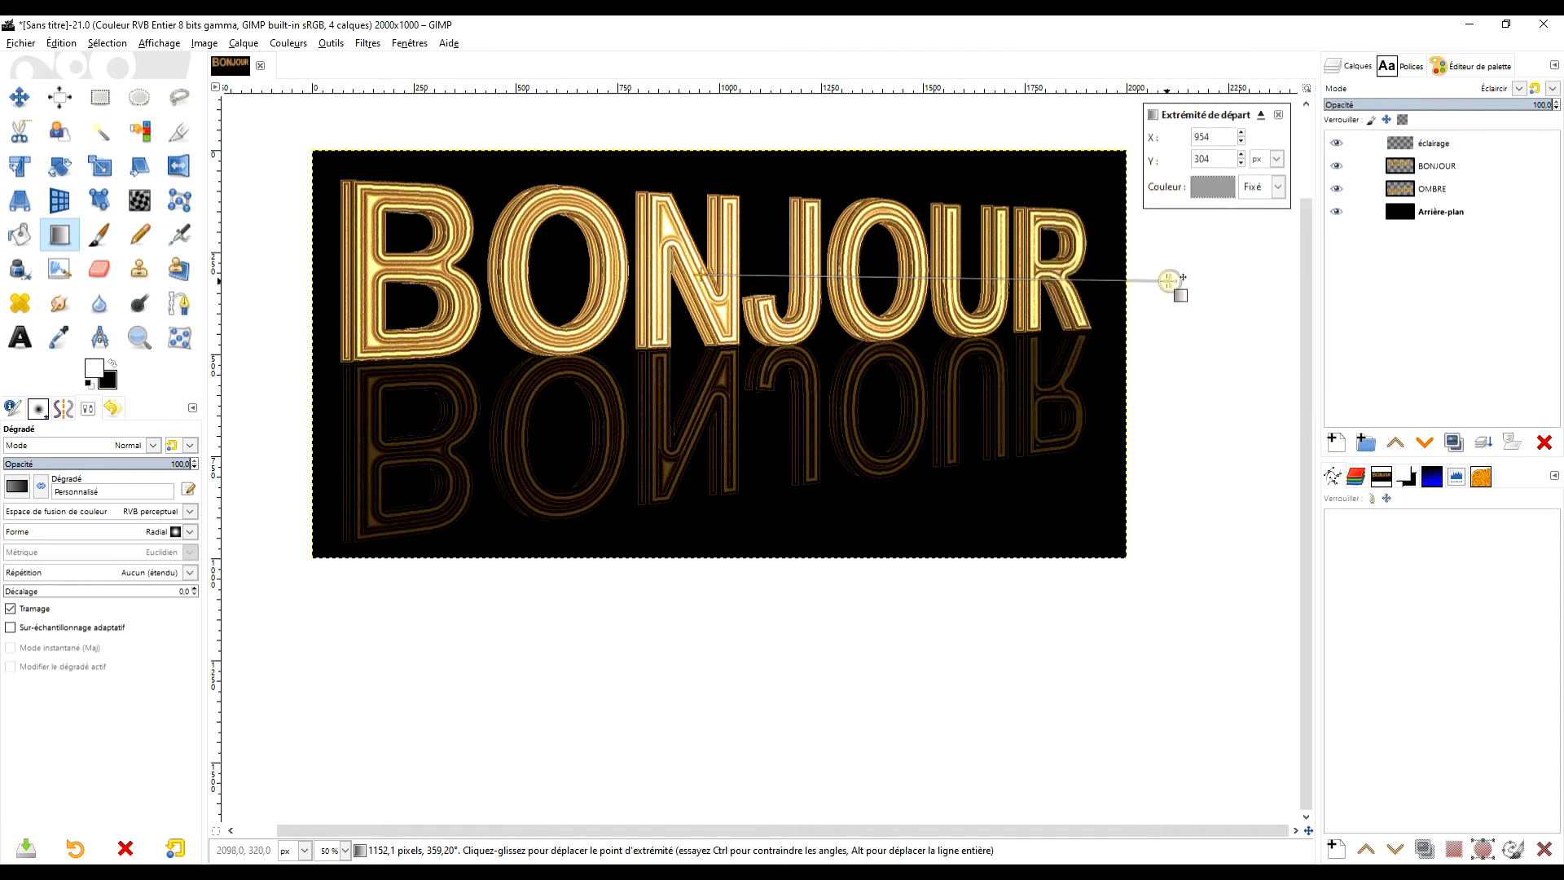
left_click(1219, 189)
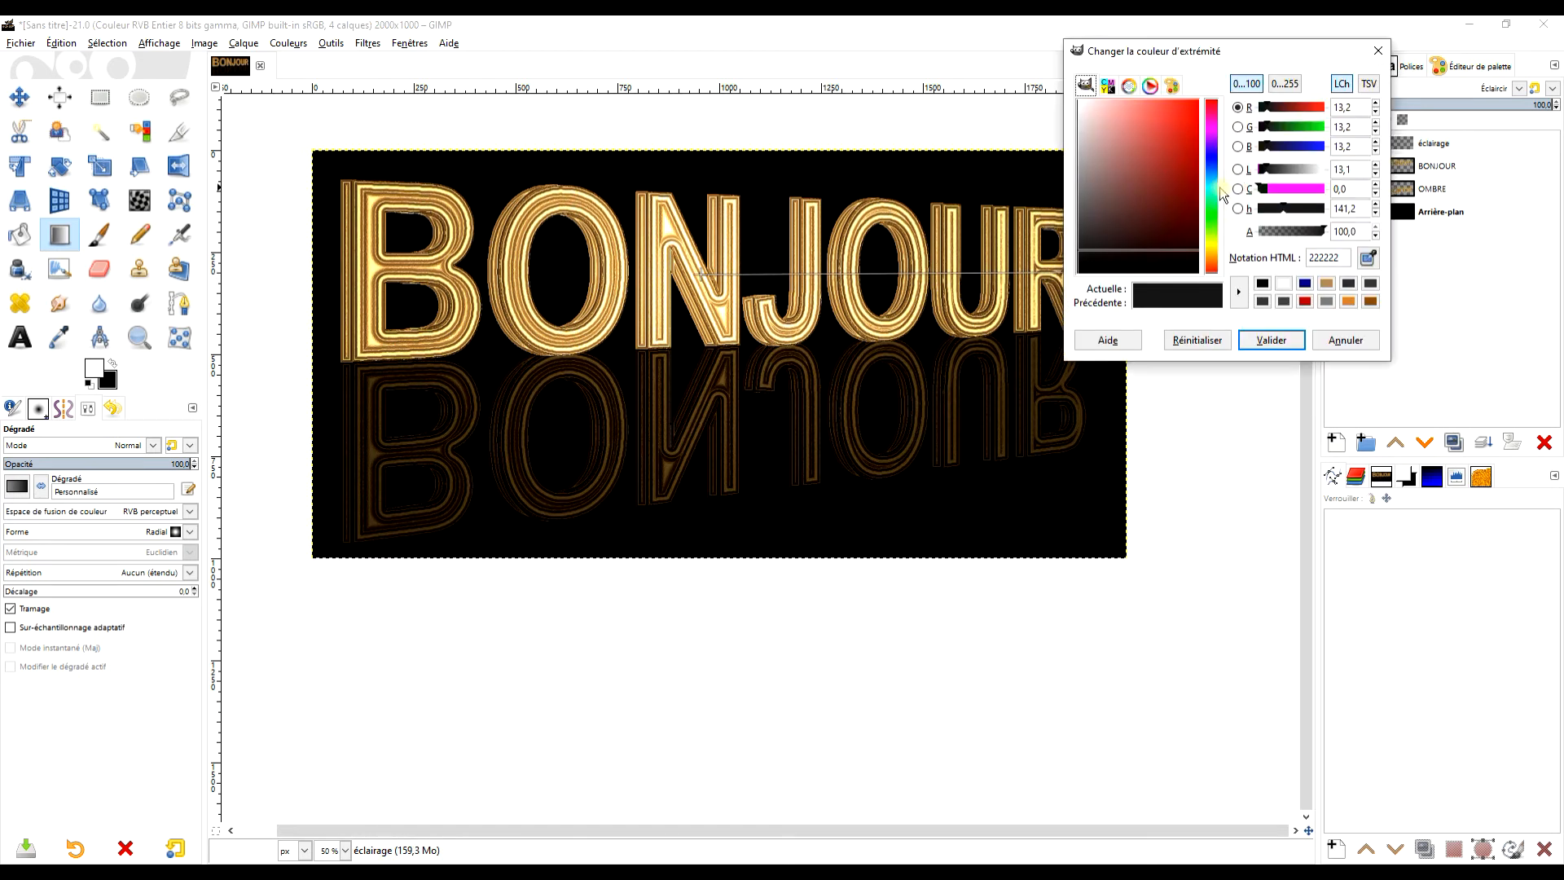
left_click_drag(1108, 237, 1063, 229)
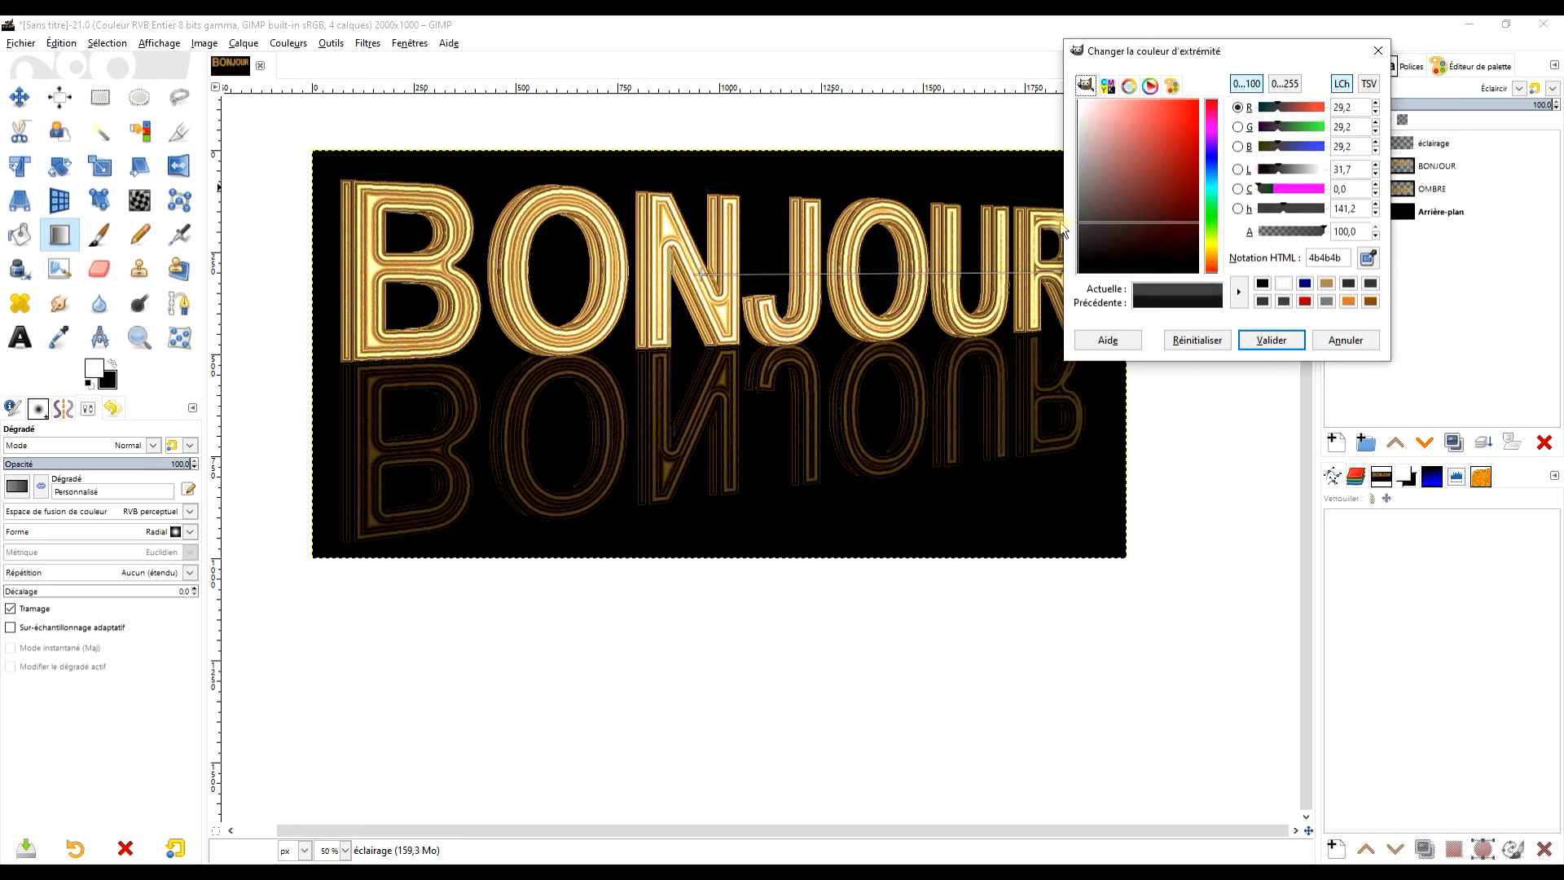
left_click(1269, 340)
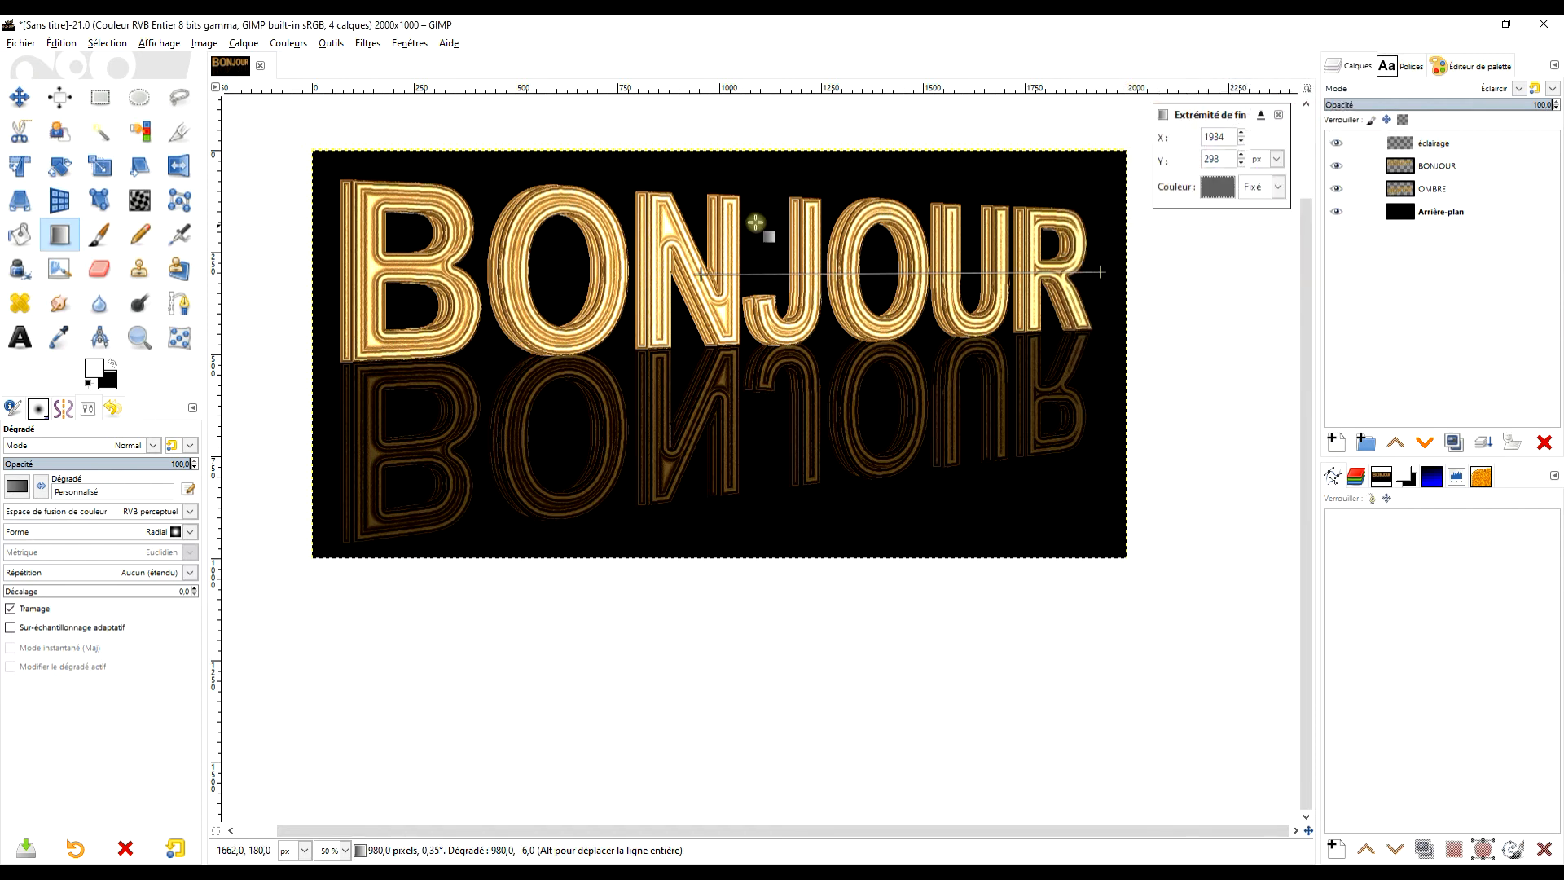
Step: Change the gradient to Bilinéaire with the layer mode on Normal, and turn its line nearly vertical from about 914, 442 to 944, 908 px
left_click(178, 534)
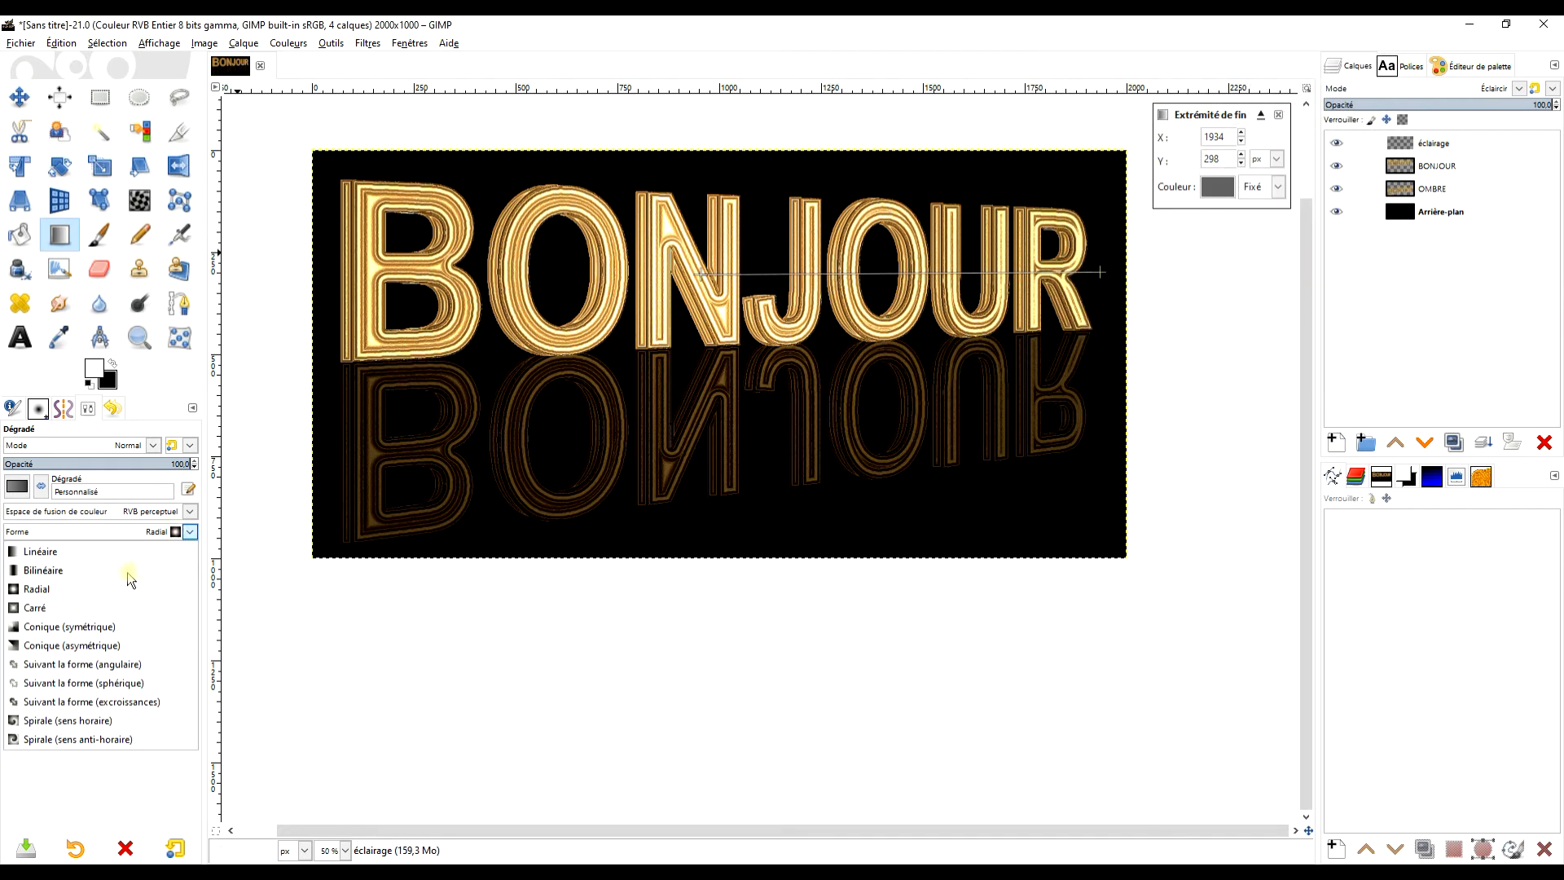
left_click(128, 571)
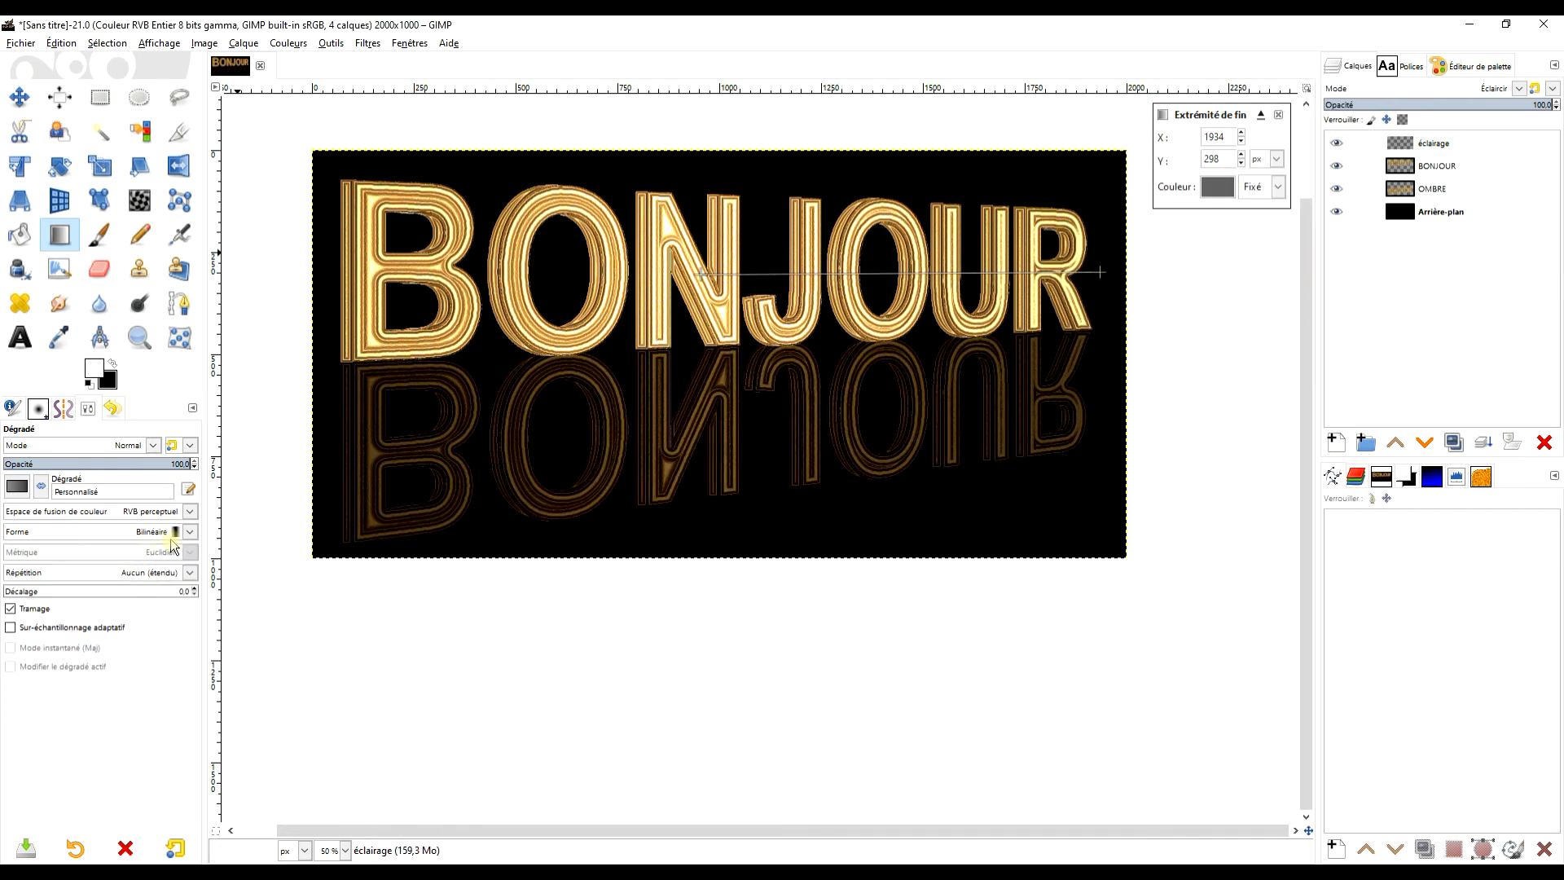
left_click(1517, 89)
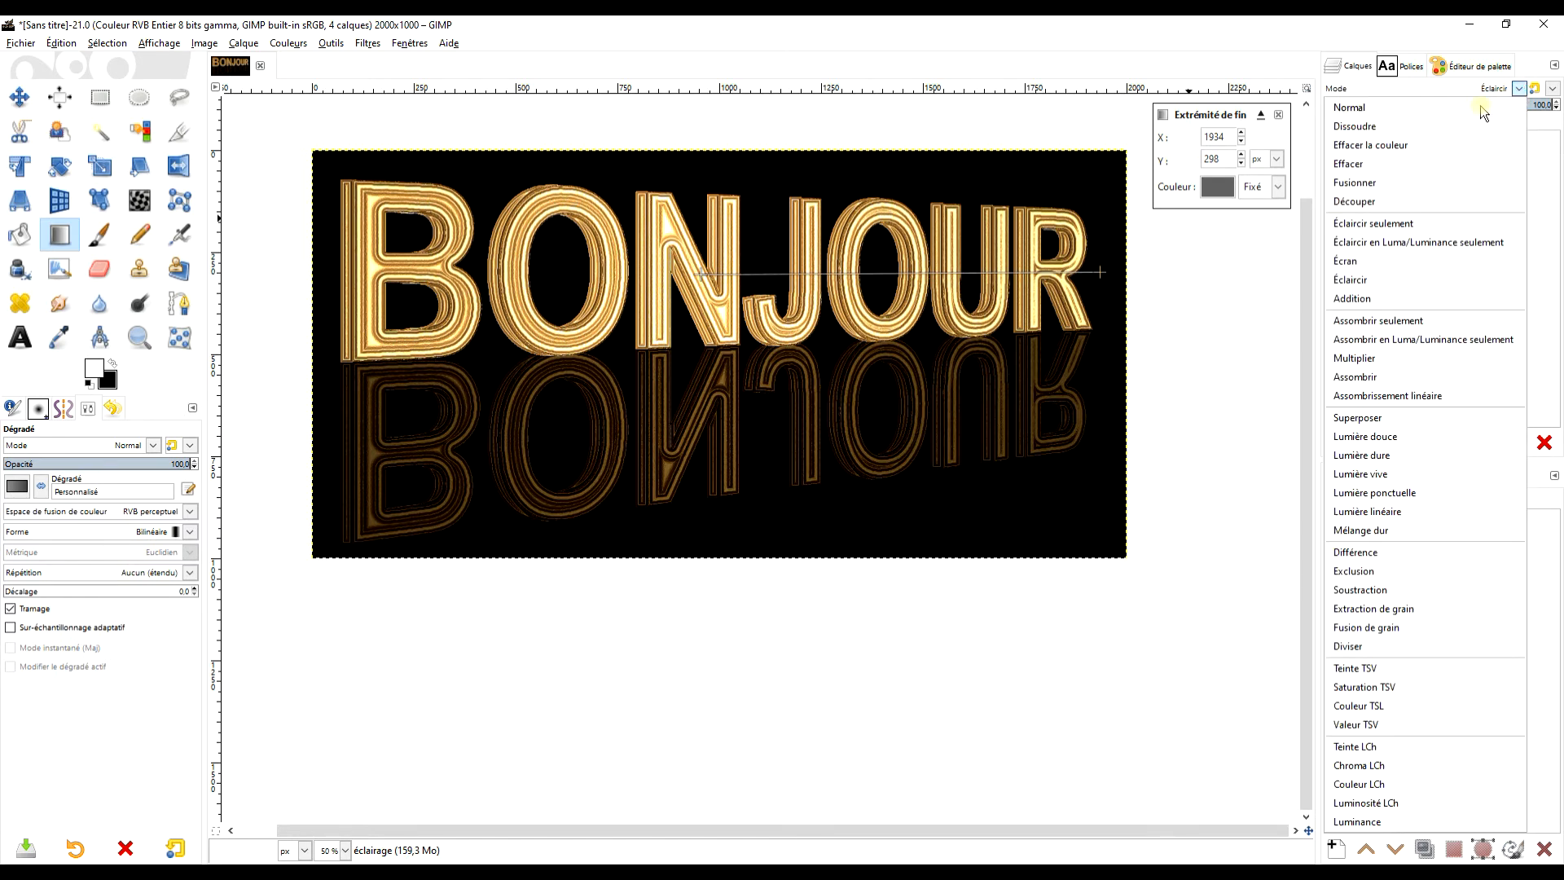
left_click(1480, 105)
left_click_drag(1099, 273, 1088, 285)
mouse_move(699, 274)
left_mouse_down()
mouse_move(689, 323)
mouse_move(719, 328)
mouse_move(689, 281)
left_mouse_up()
left_click_drag(1088, 284, 697, 520)
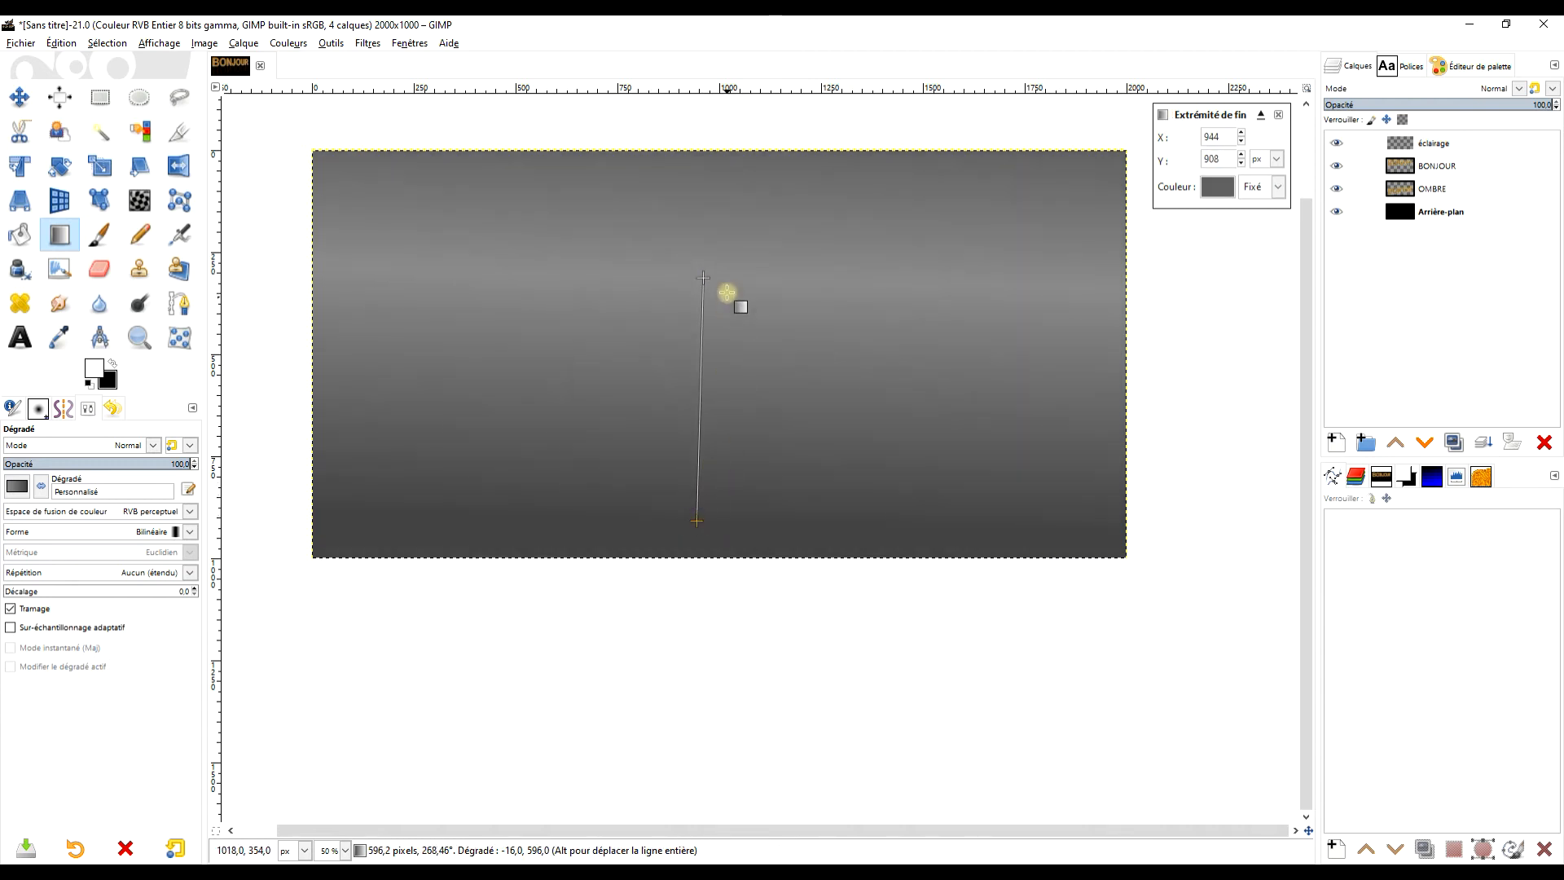
left_click_drag(705, 279, 685, 331)
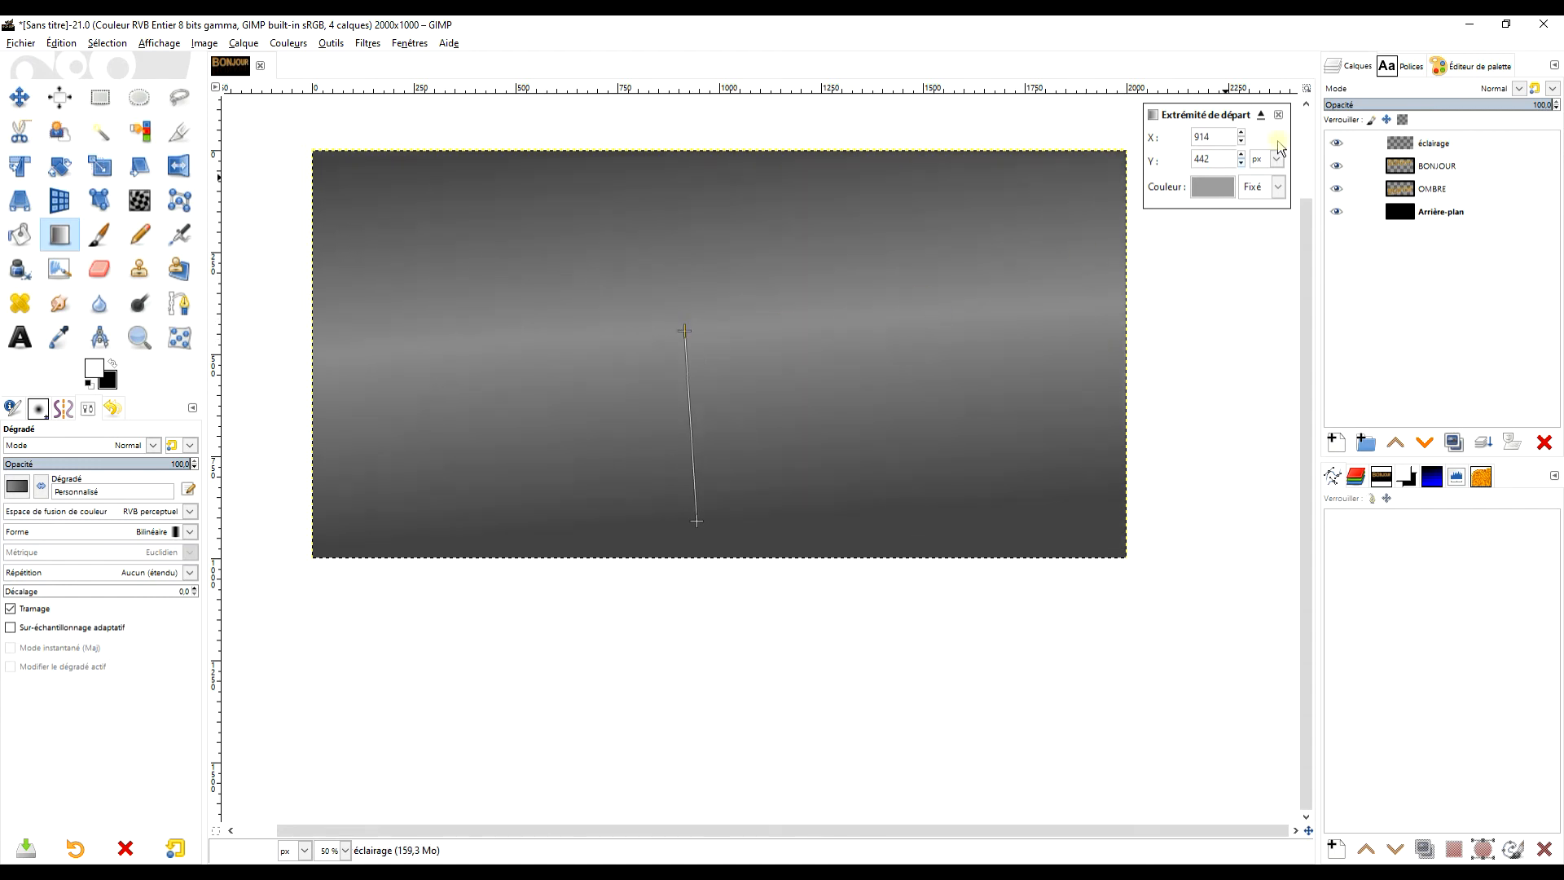
Step: Set the éclairage layer mode to Éclaircir and shorten the vertical gradient line to run from about 928, 324 to 930, 436 px
left_click(1517, 90)
left_click(1358, 282)
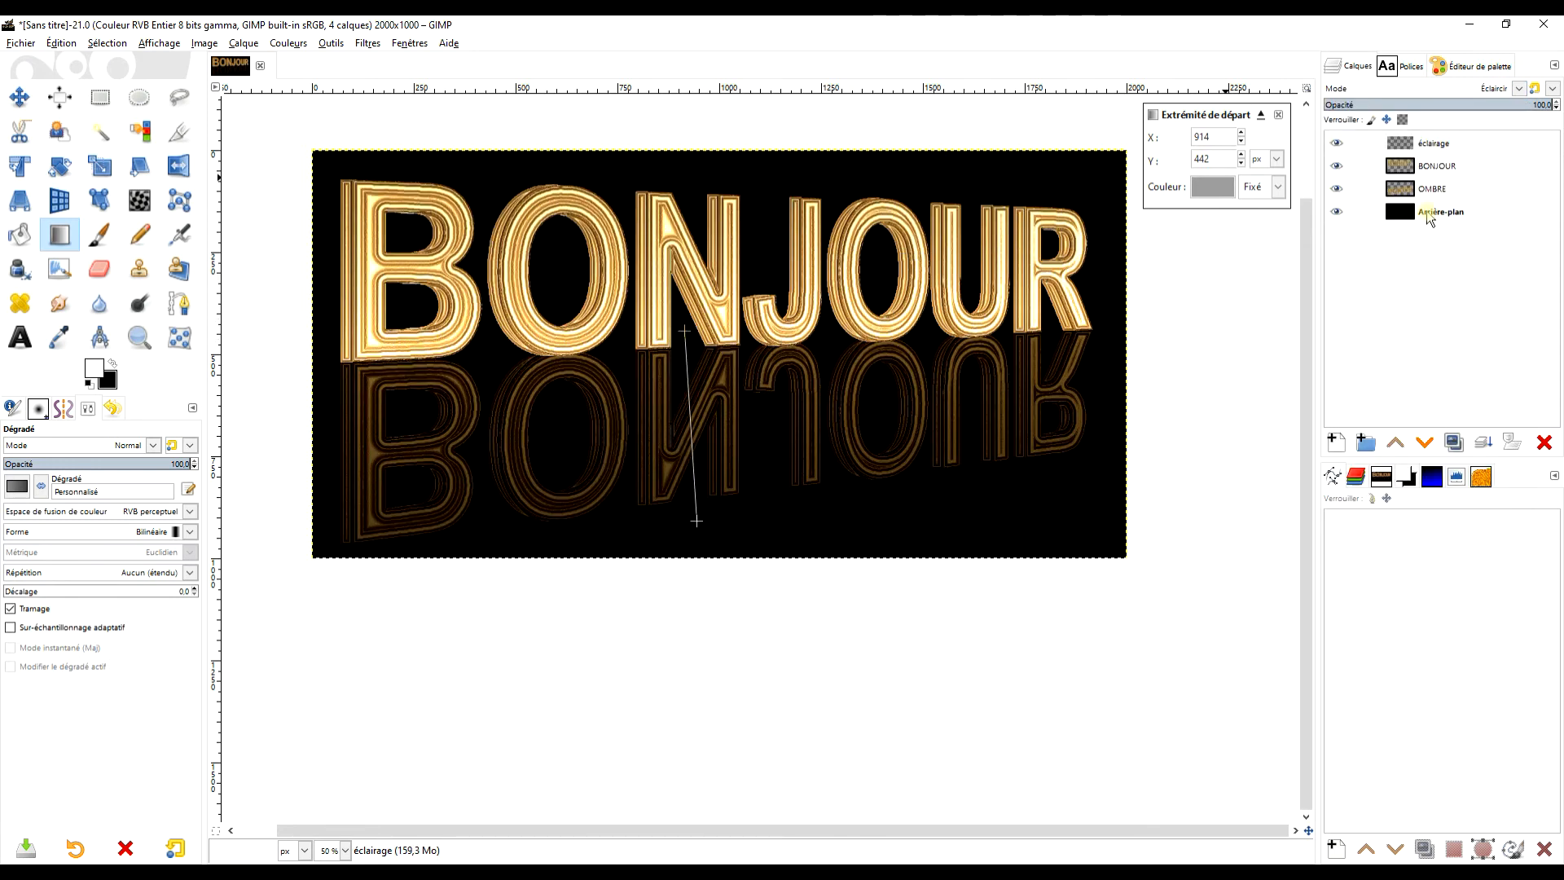
left_click_drag(698, 341, 705, 282)
left_click_drag(697, 522, 691, 330)
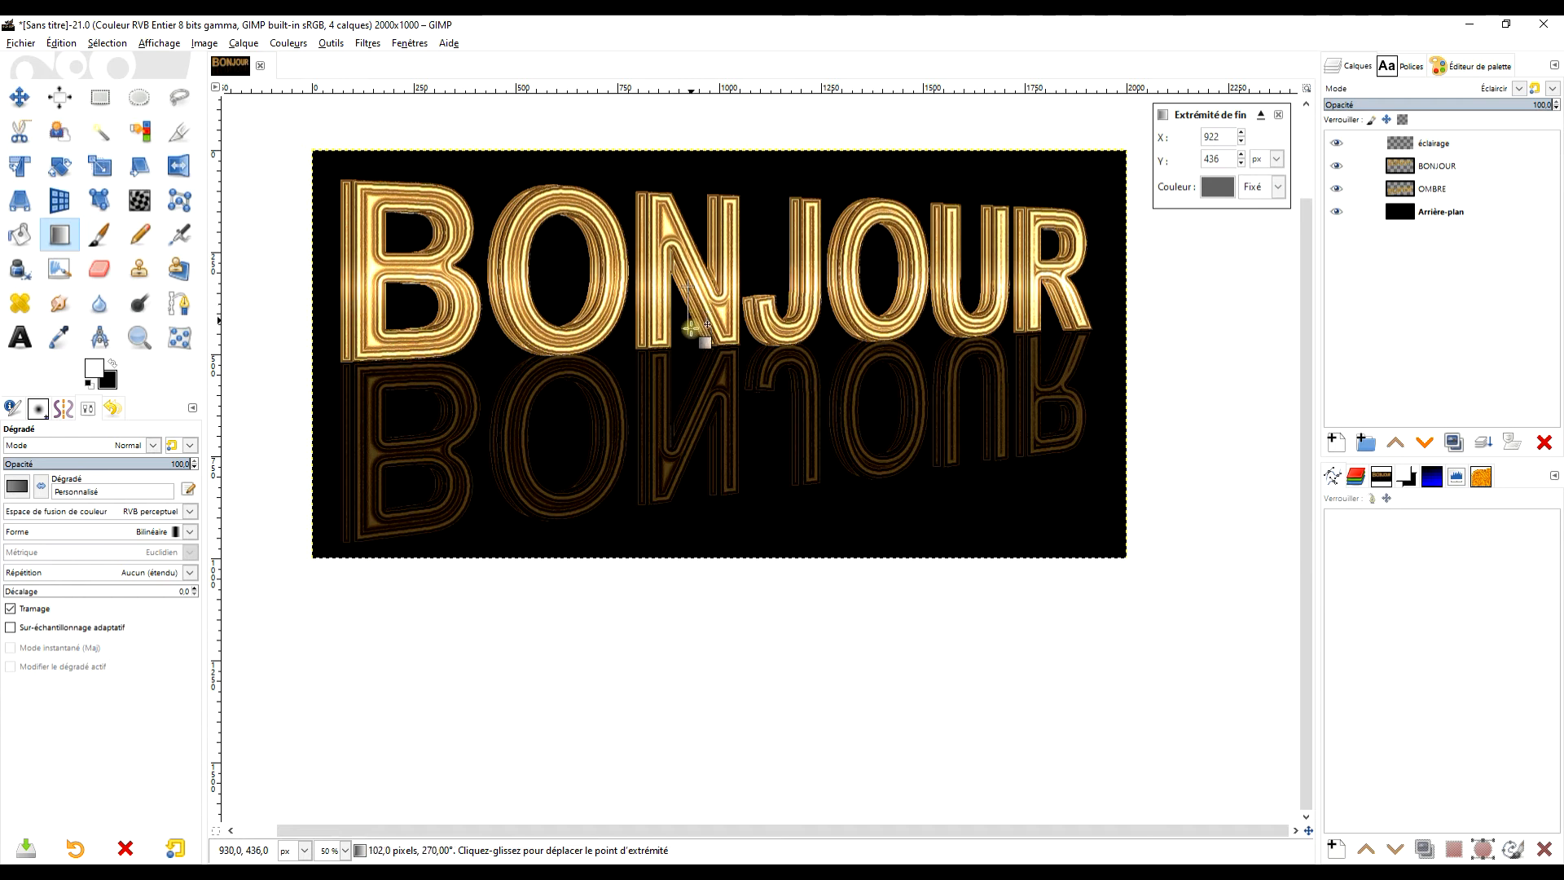
left_click(691, 287)
left_click_drag(693, 288, 691, 265)
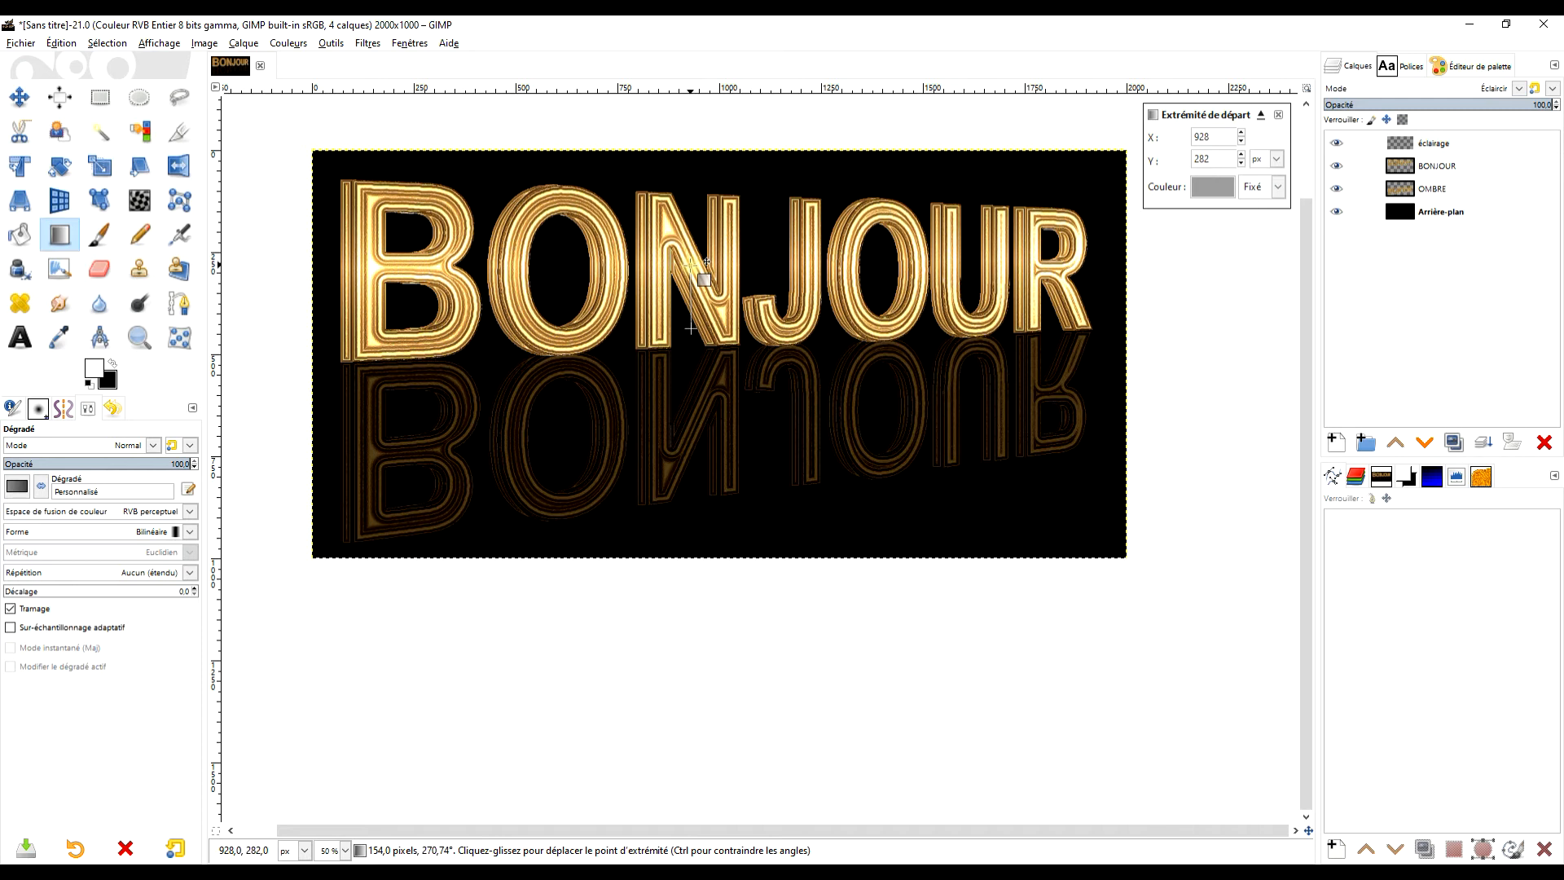
left_click_drag(693, 267, 691, 279)
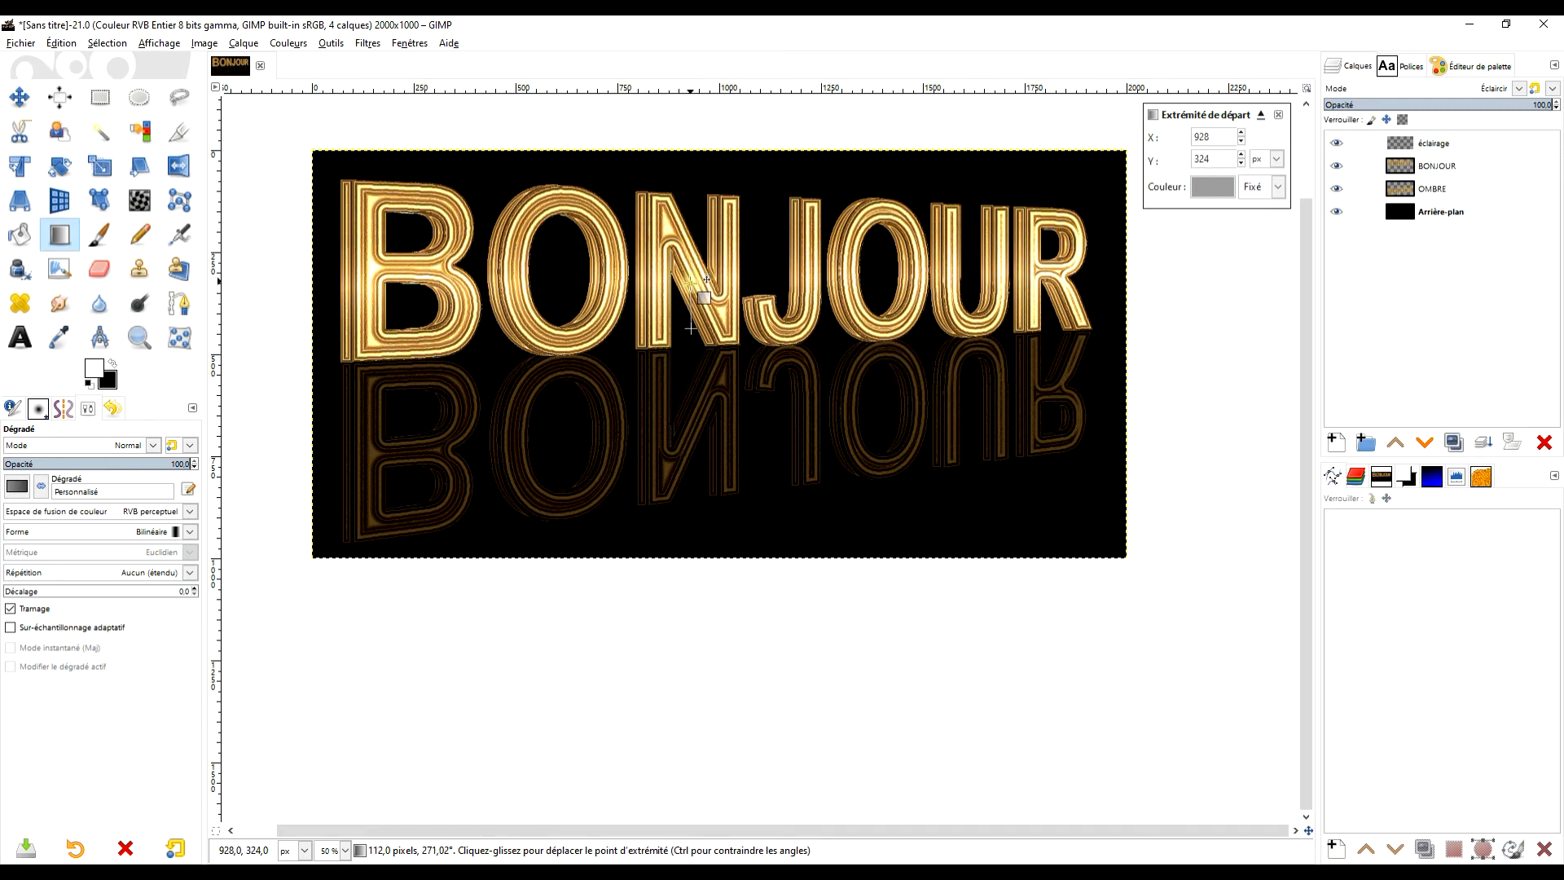
Step: Shift the éclairage layer's vertical gradient line slightly upward so that it ends at about 934, 414 px, and apply the gradient
left_click_drag(692, 287, 690, 327)
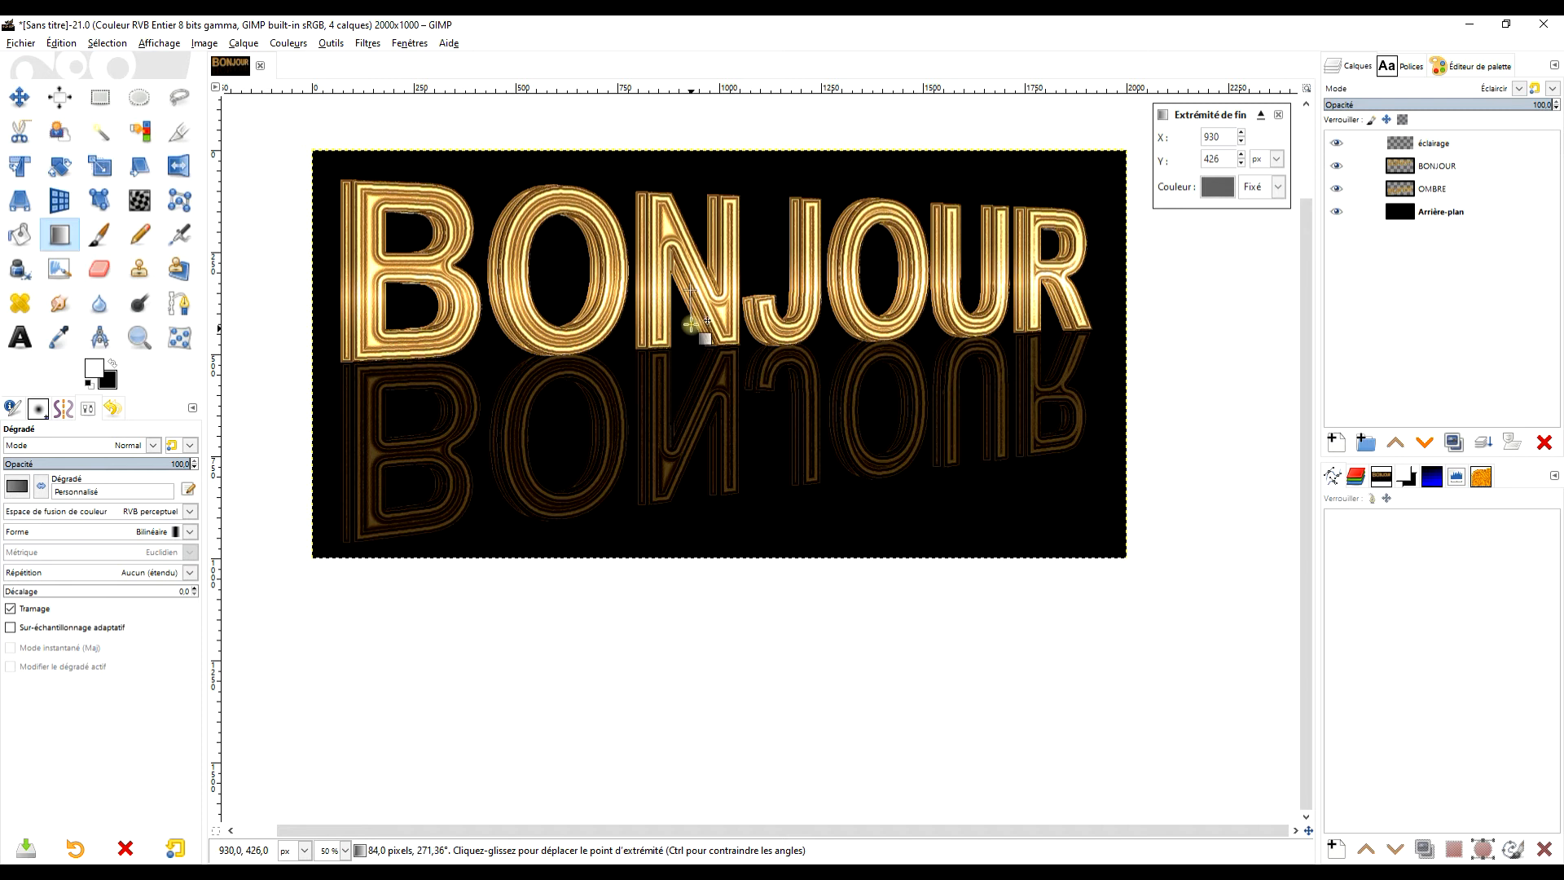
mouse_move(692, 290)
left_mouse_down()
mouse_move(707, 270)
mouse_move(695, 323)
mouse_move(711, 318)
mouse_move(692, 320)
left_mouse_up()
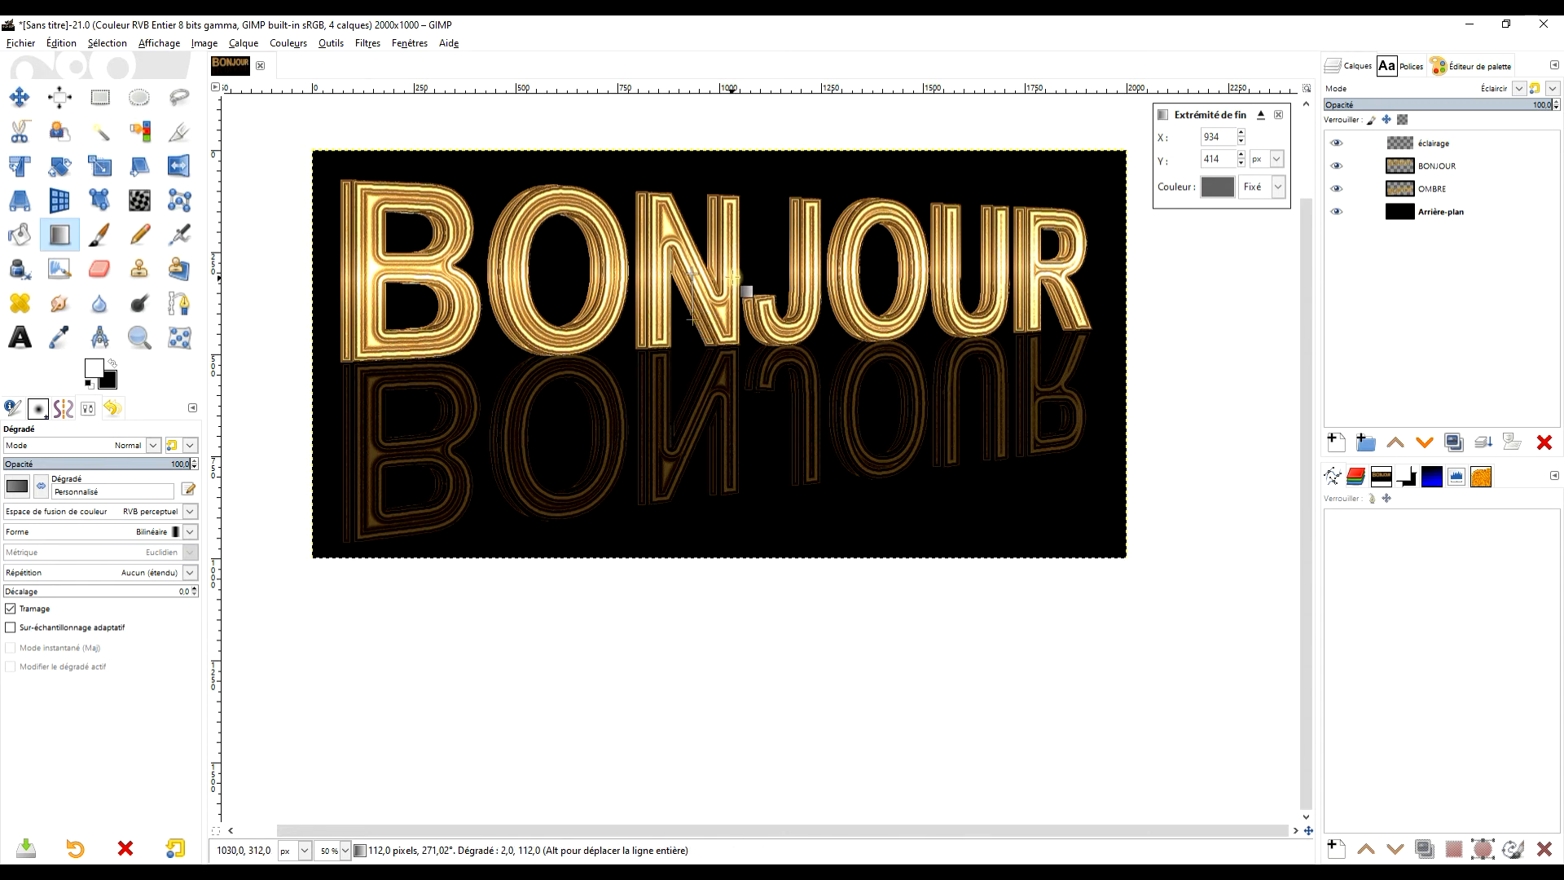
key("Return")
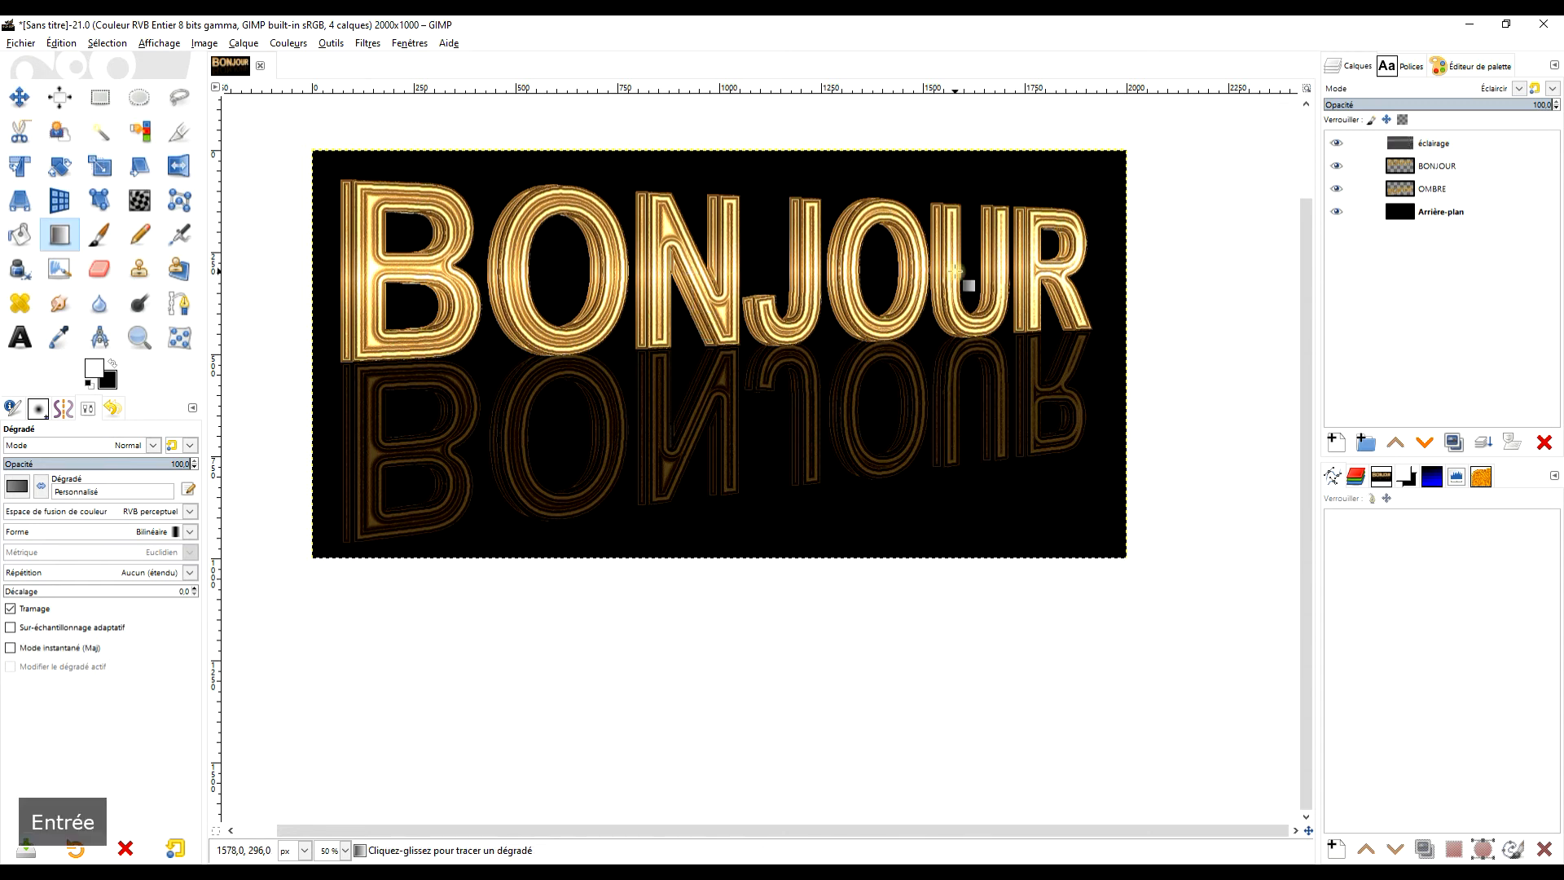
Step: Compare the éclairage layer's effect by switching its mode to Normal and back to Éclaircir, and by hiding and showing the layer
left_click(1479, 143)
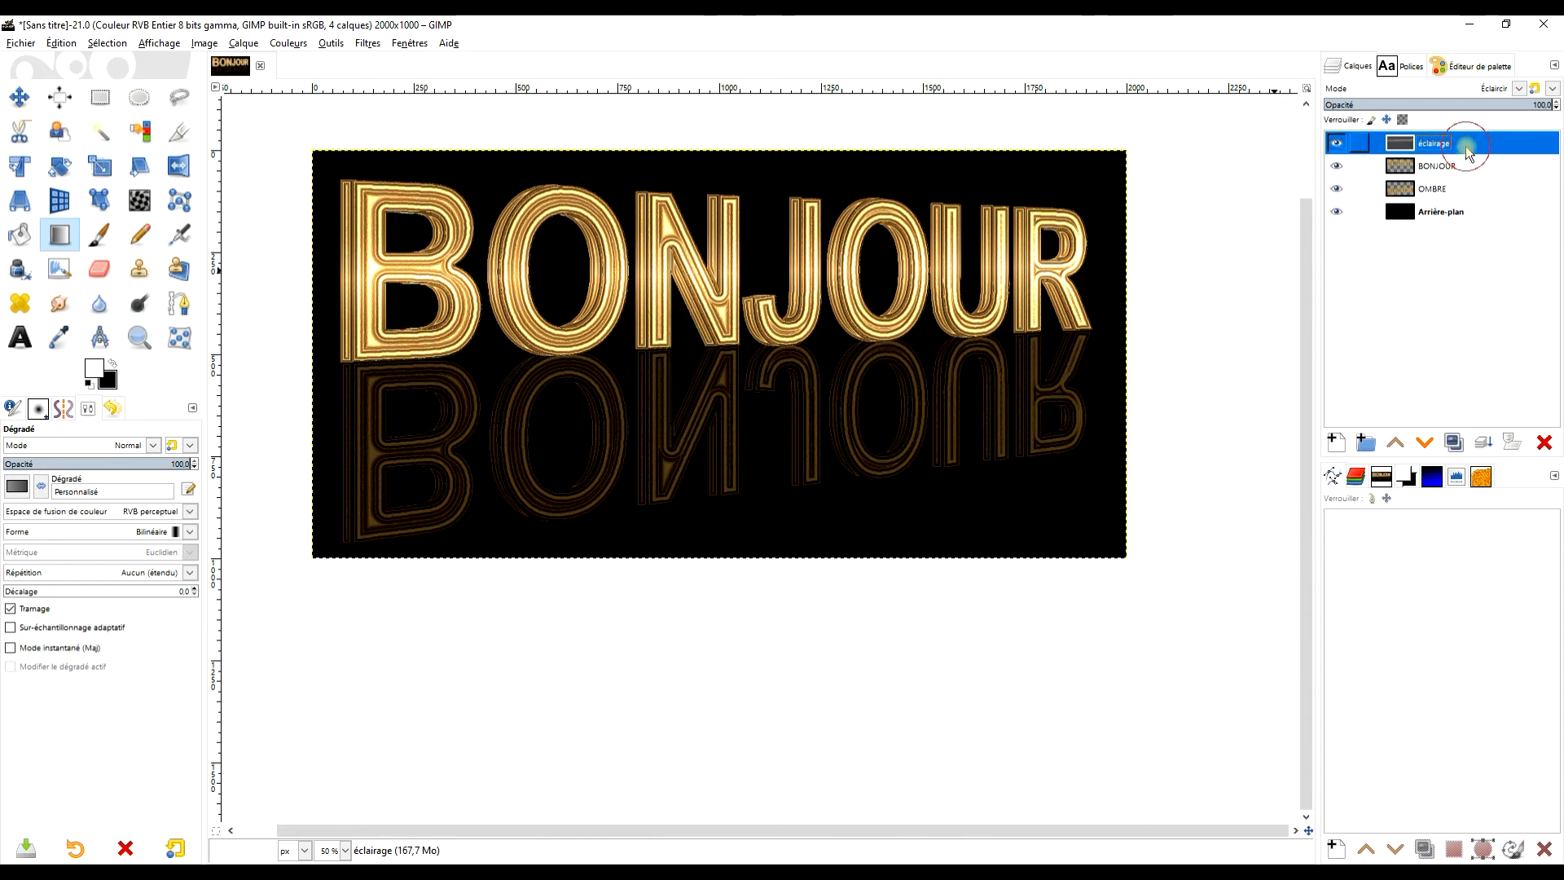
left_click(1493, 88)
left_click(1443, 109)
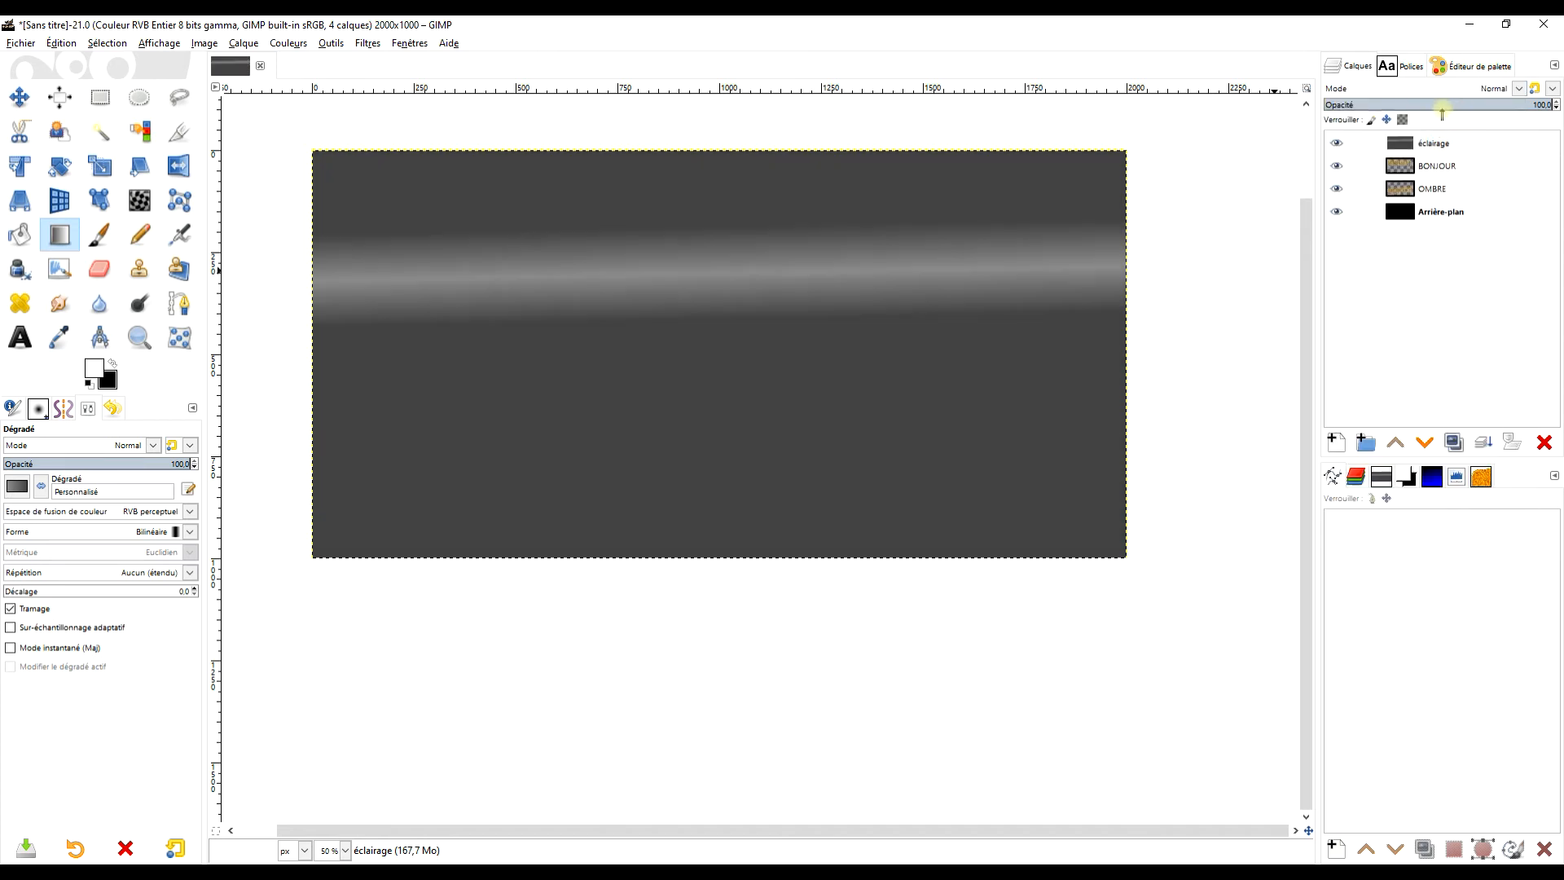
left_click(1495, 88)
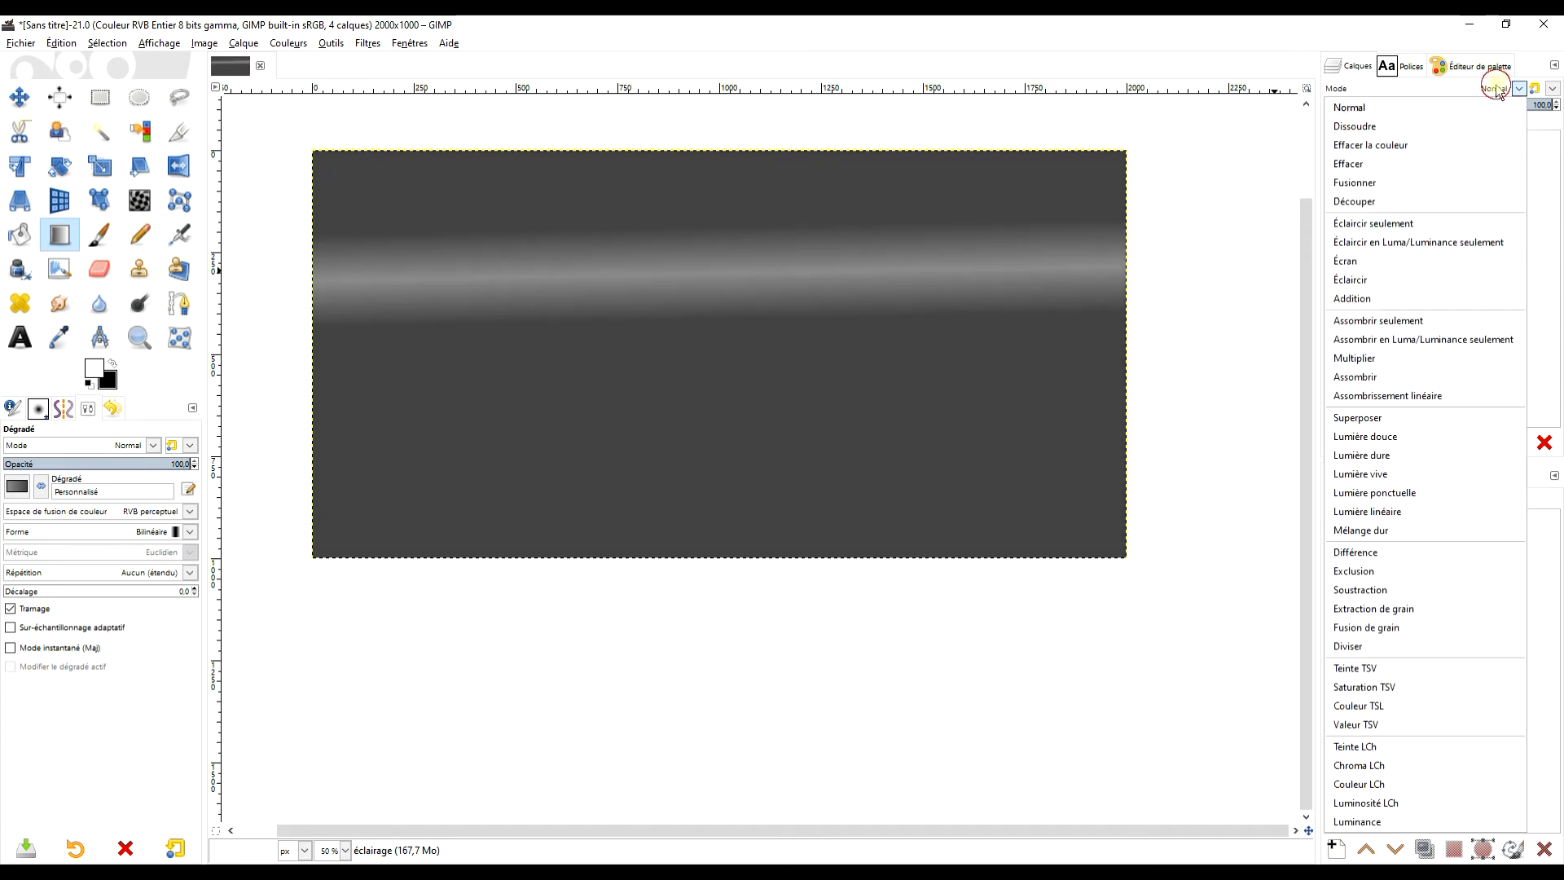
left_click(1403, 282)
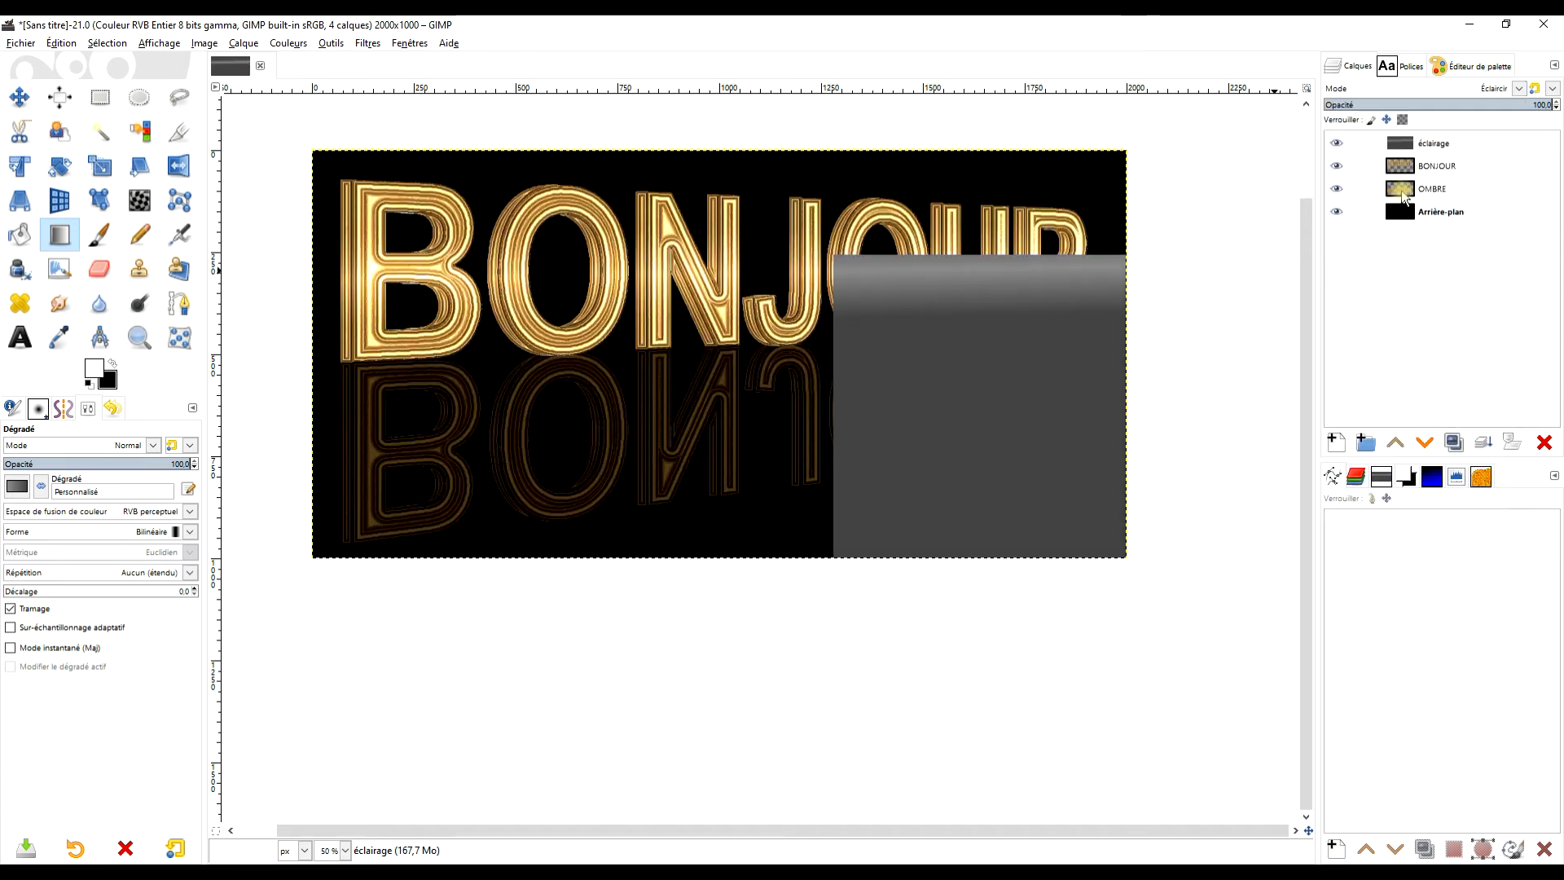
left_click(1336, 145)
left_click(1336, 144)
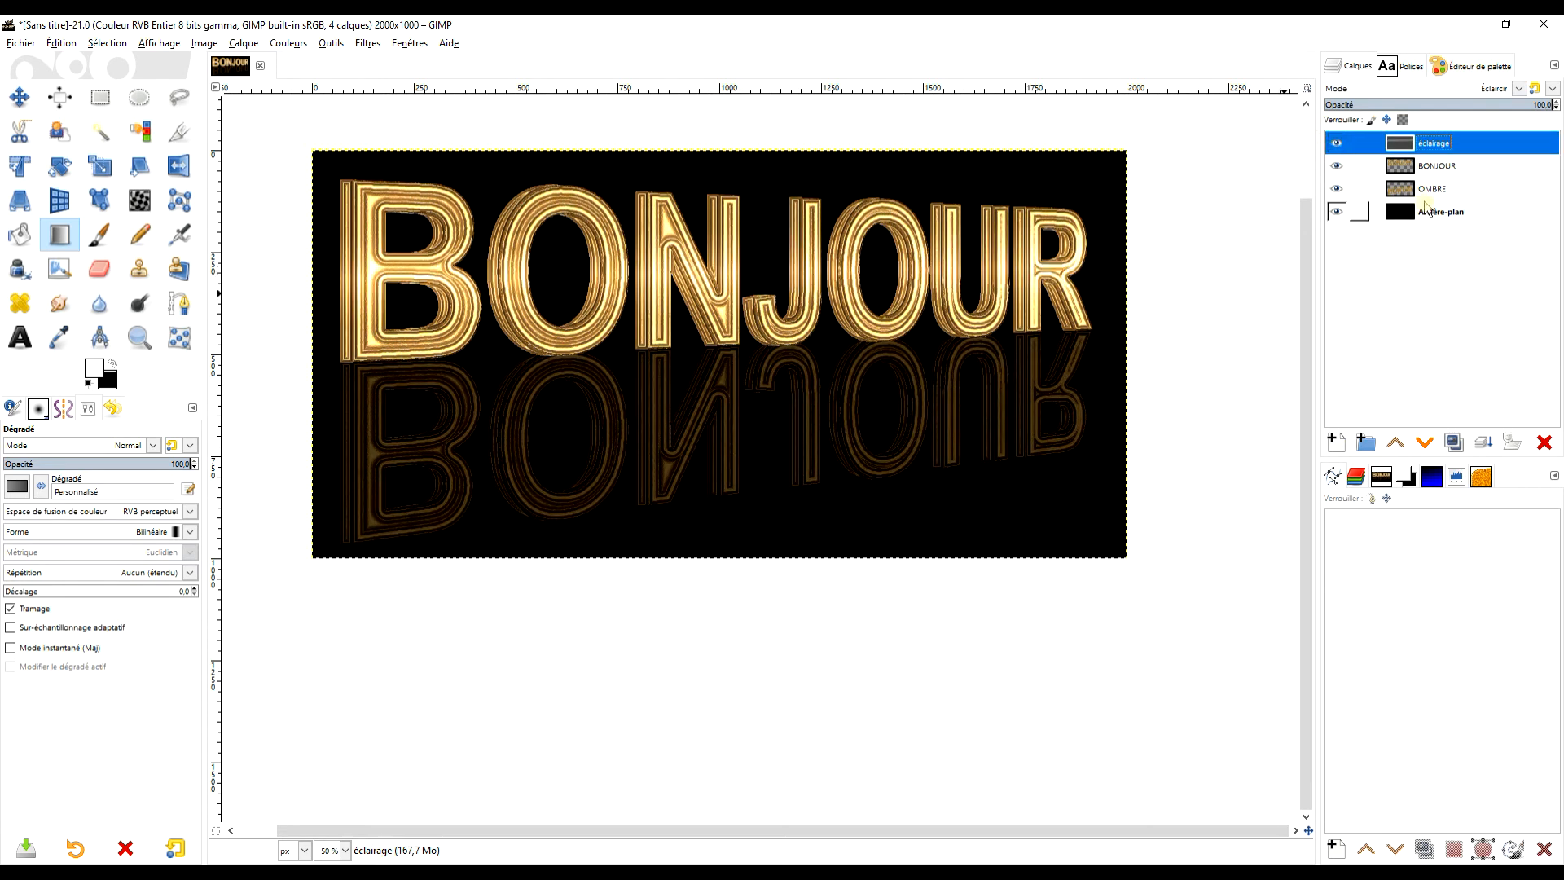
Step: Apply a Flou gaussien of about 3.93 in X and Y to the OMBRE layer
left_click(1401, 188)
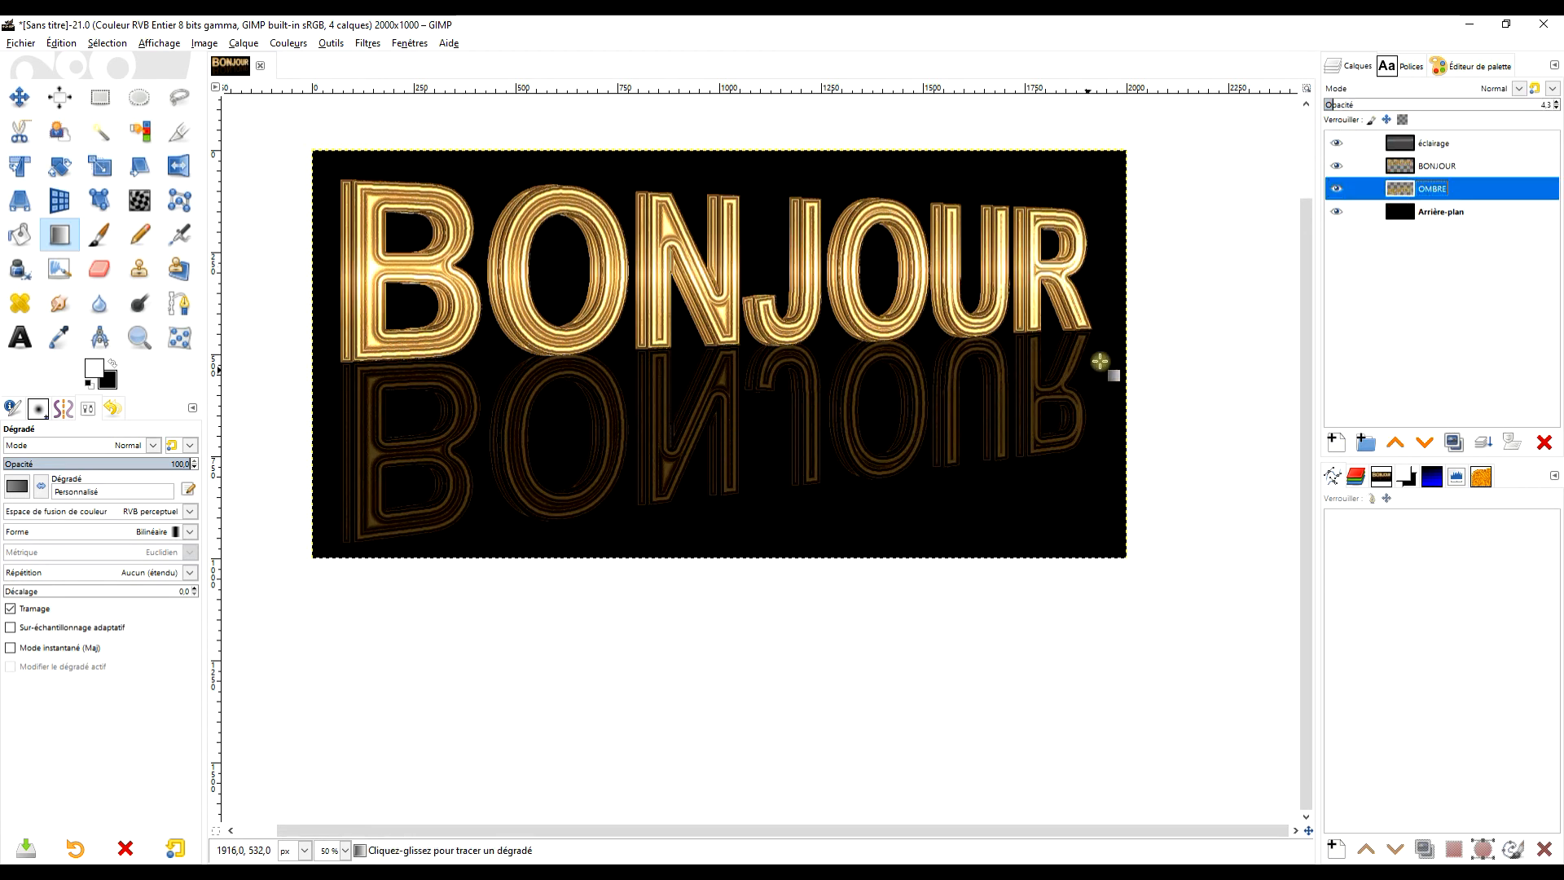
left_click(368, 44)
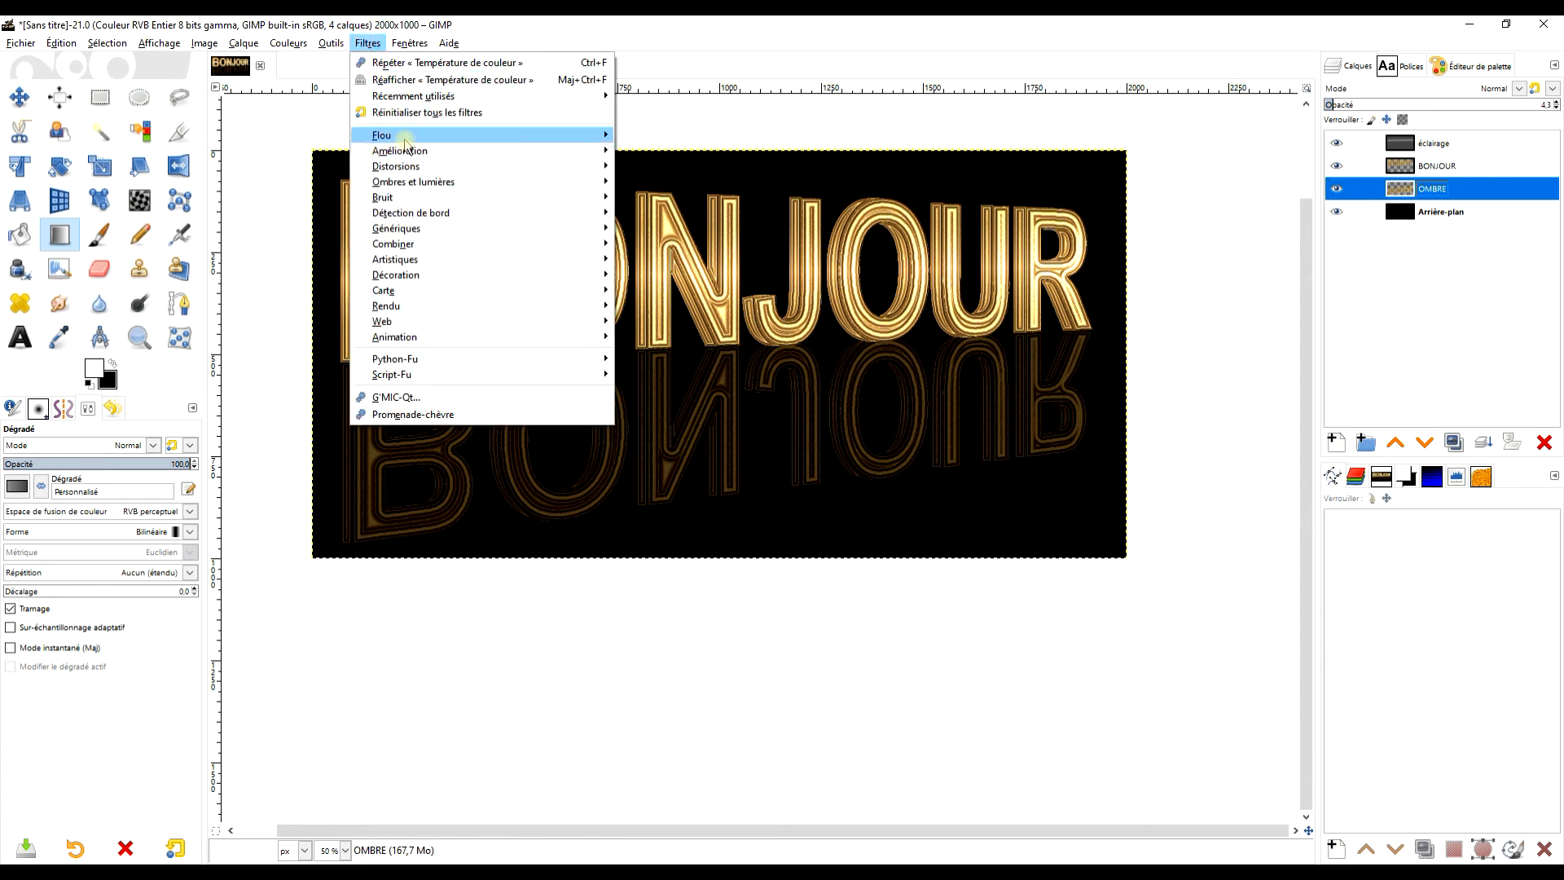
mouse_move(408, 137)
left_click(690, 154)
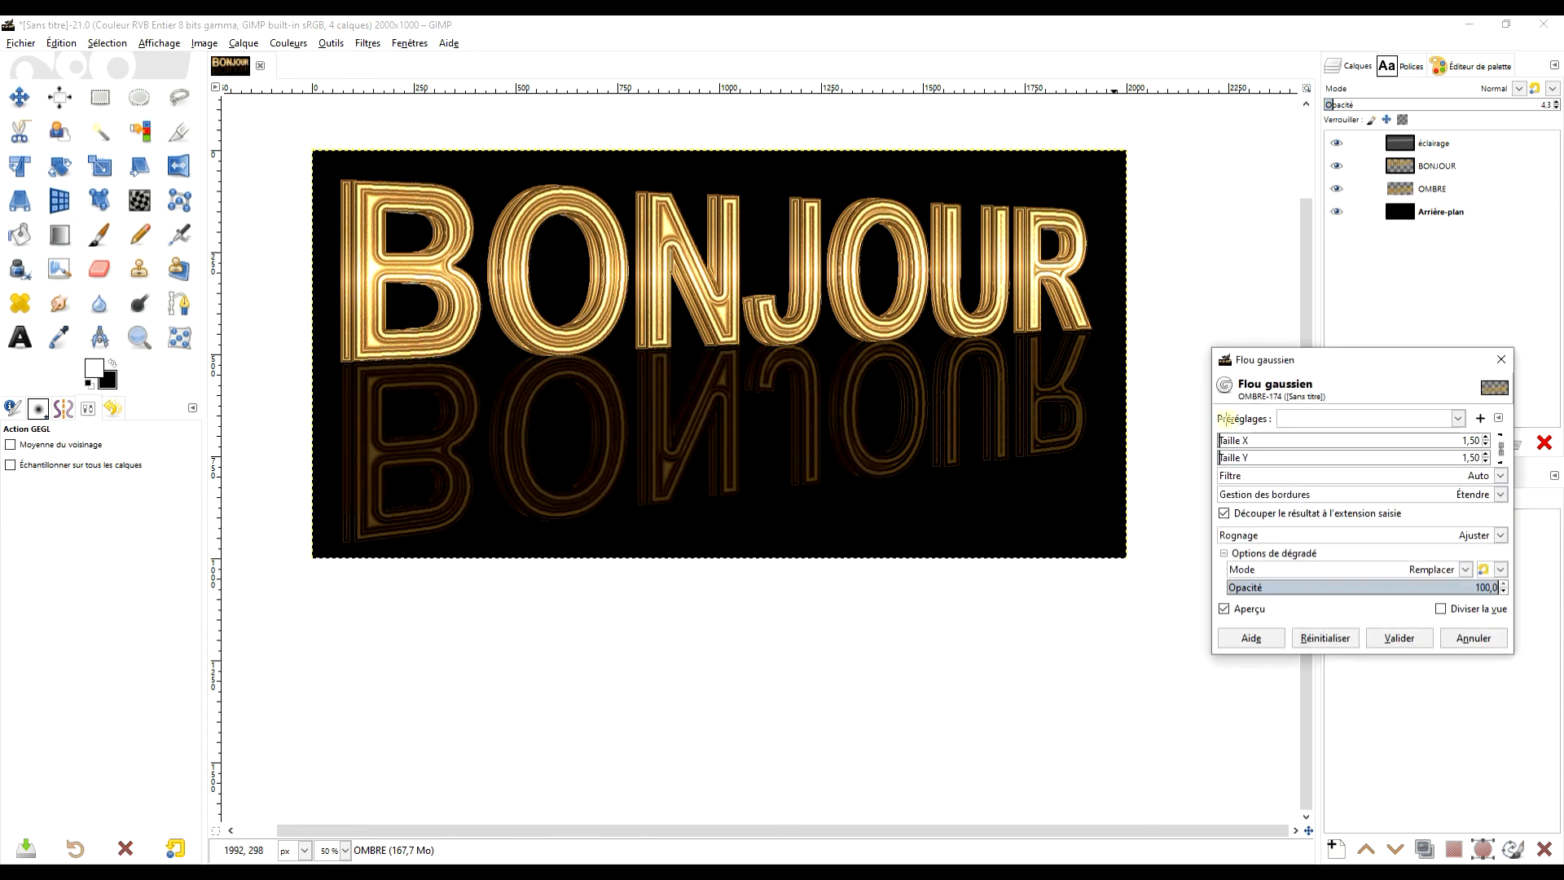
left_click_drag(1222, 442, 1229, 443)
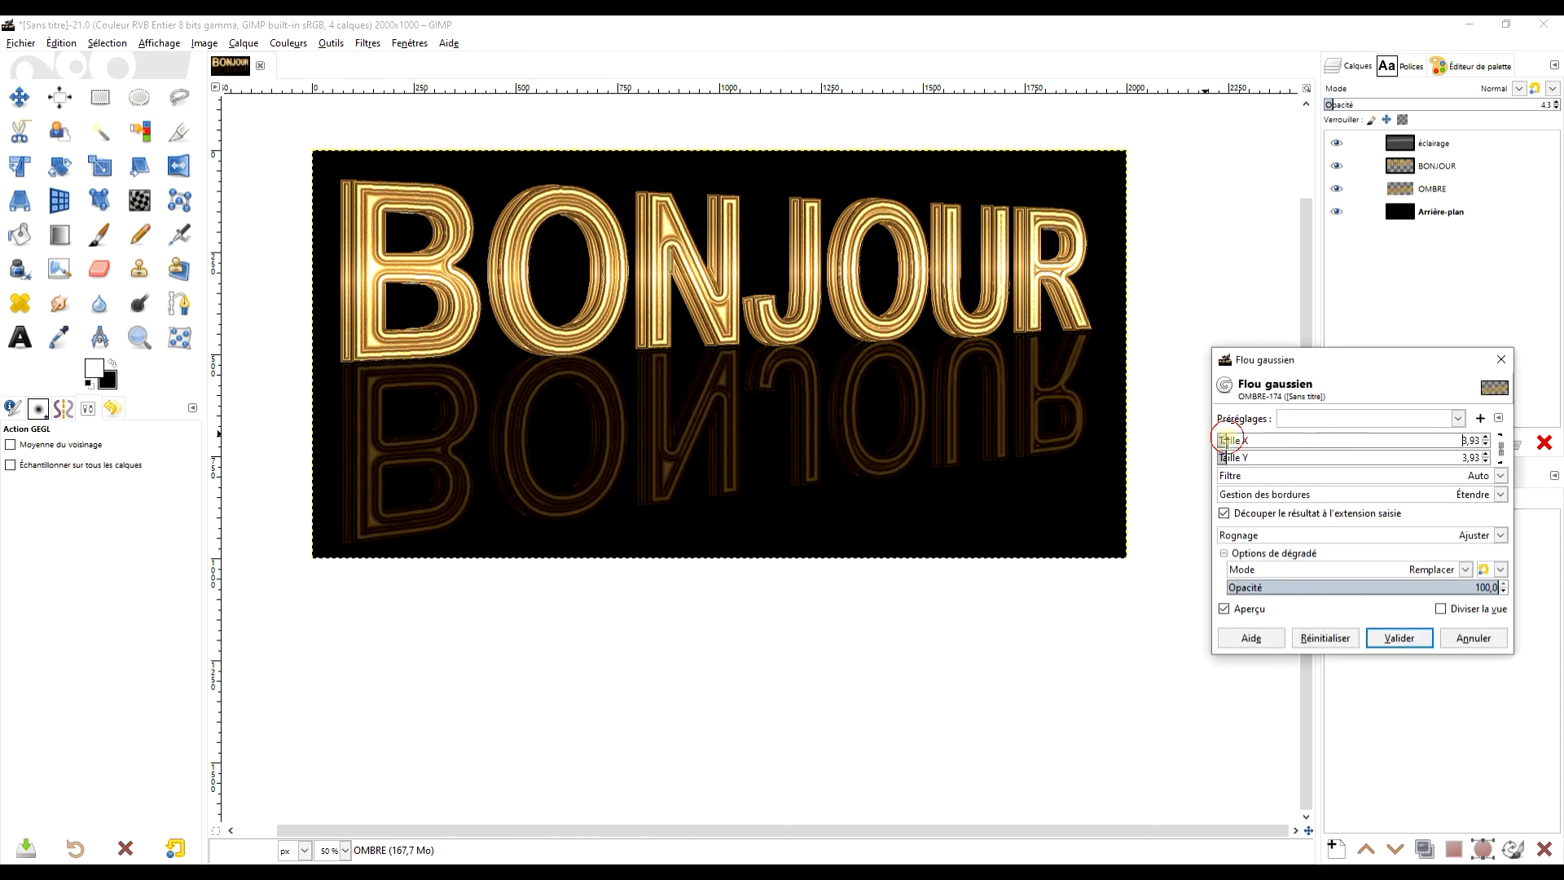
left_click(1393, 641)
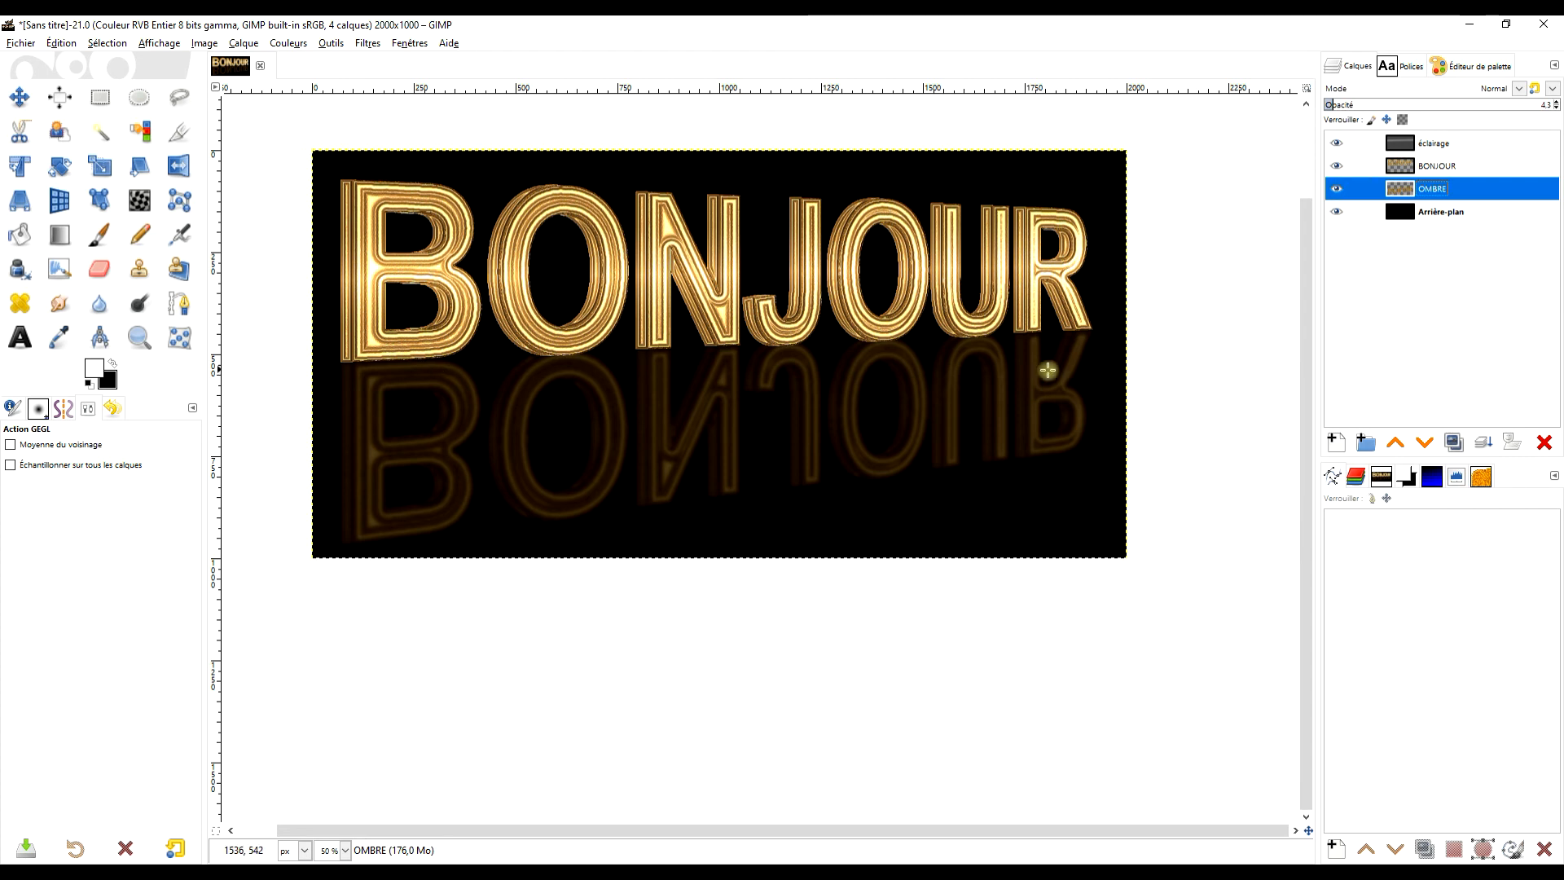
Step: Add a layer mask initialised to Blanc (opacité complète) to the OMBRE layer
right_click(1409, 196)
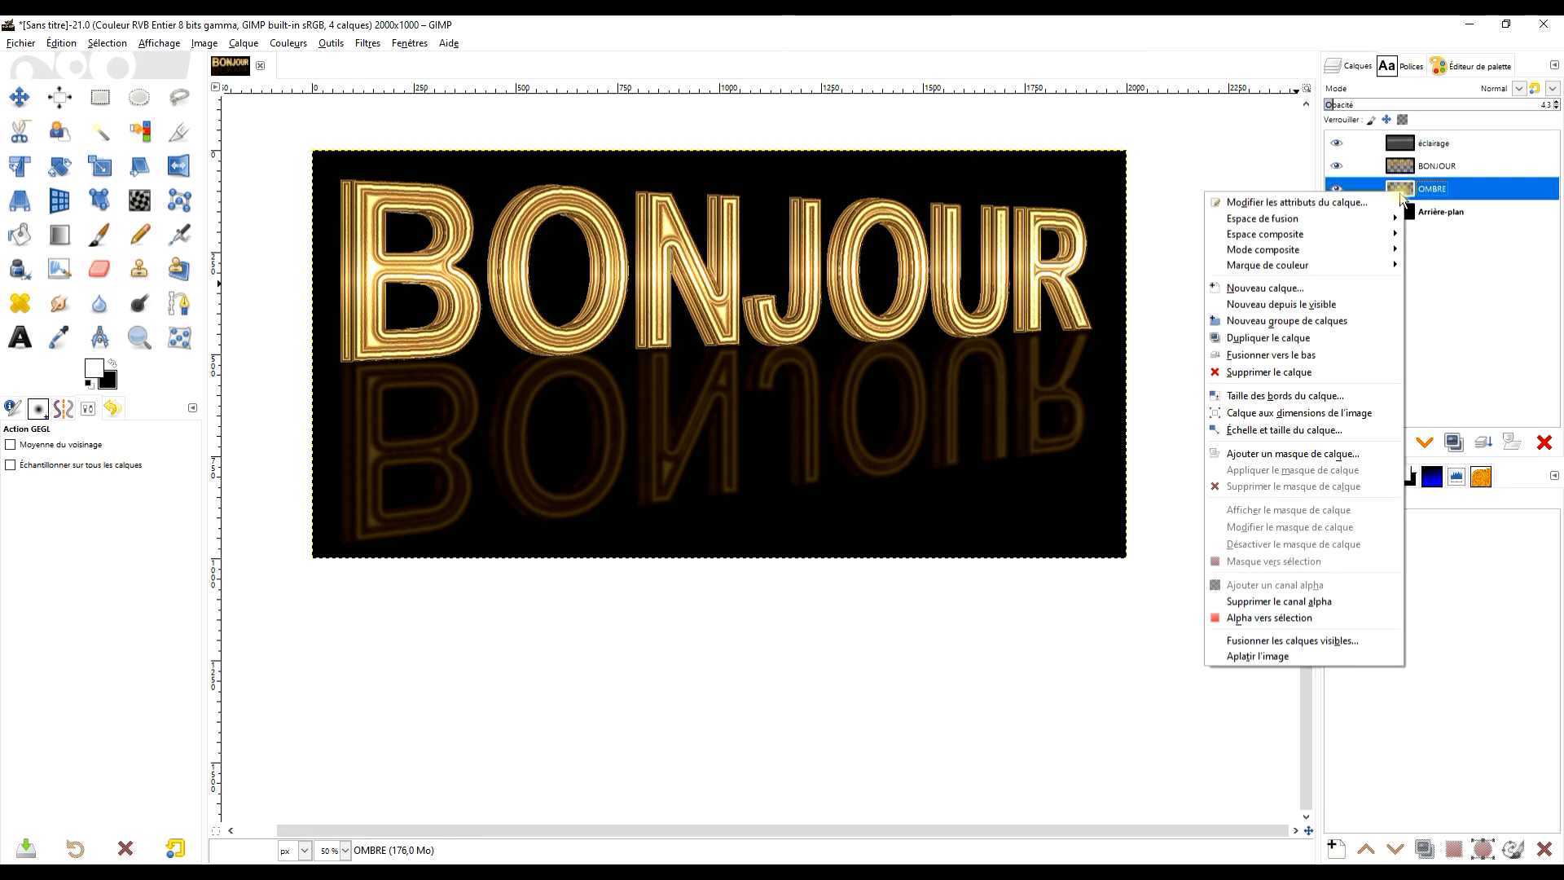
left_click(1352, 456)
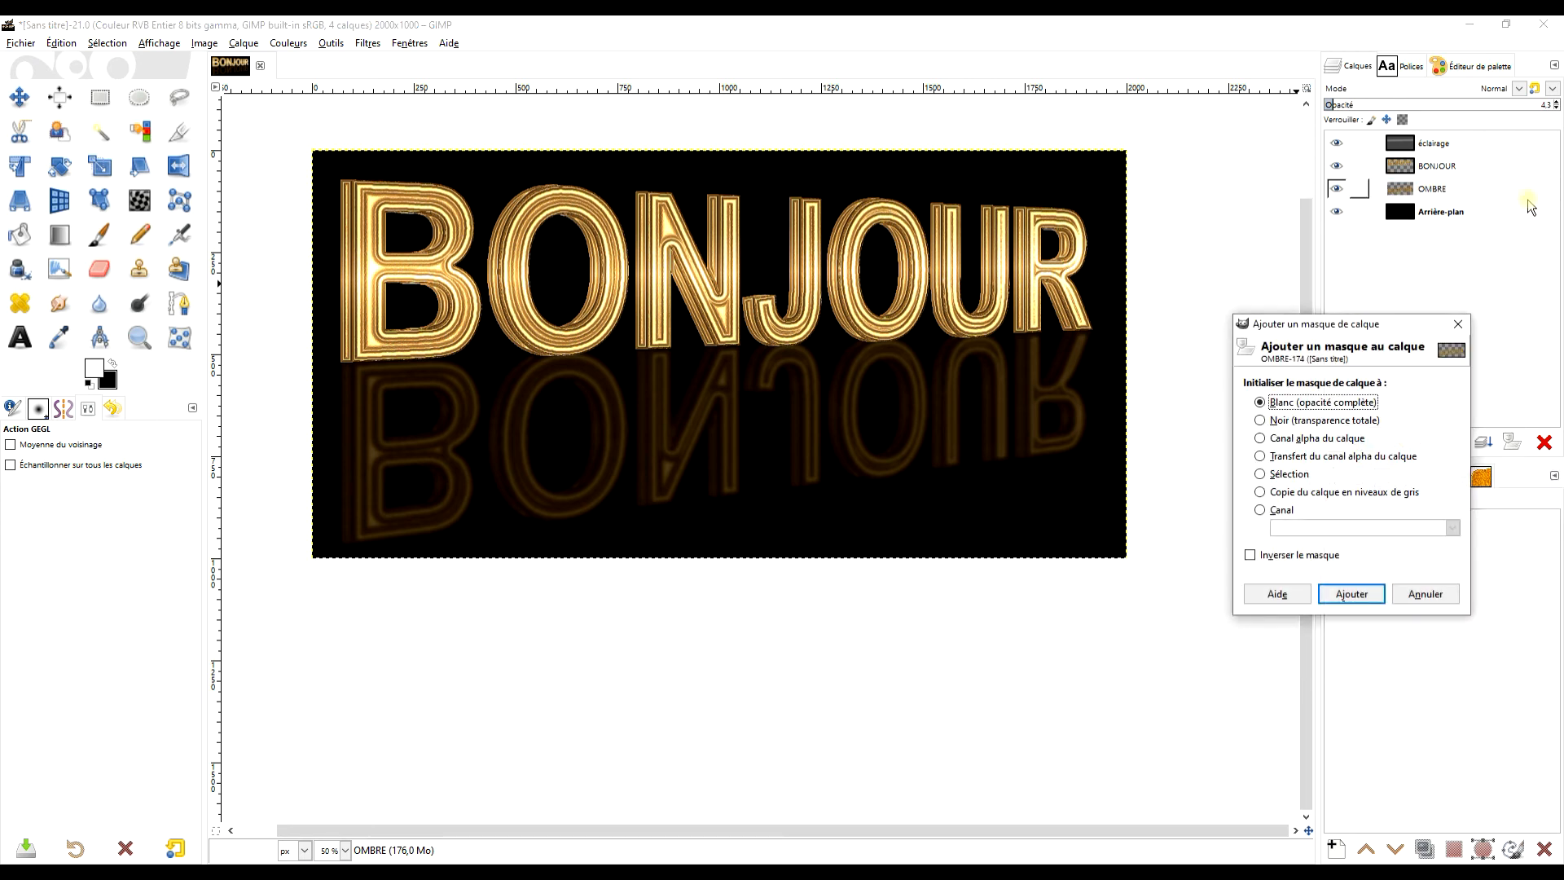
left_click(1352, 593)
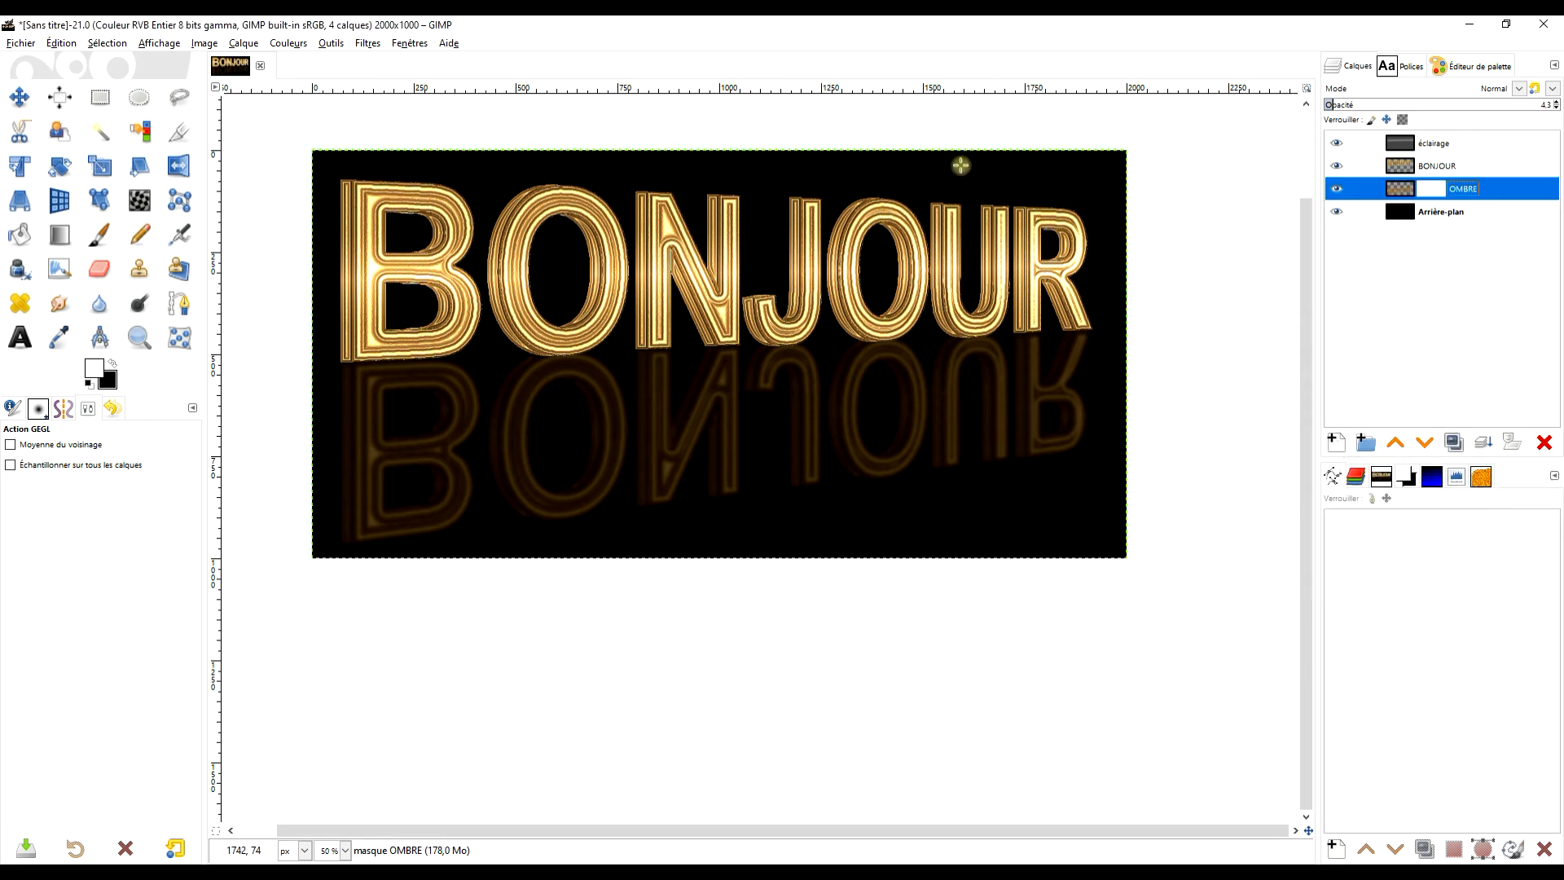
Step: Draw a bilinear PP vers AP (RVB) gradient on the OMBRE mask from about 1196, 898 to 1164, 616 px, and reverse it
left_click(62, 231)
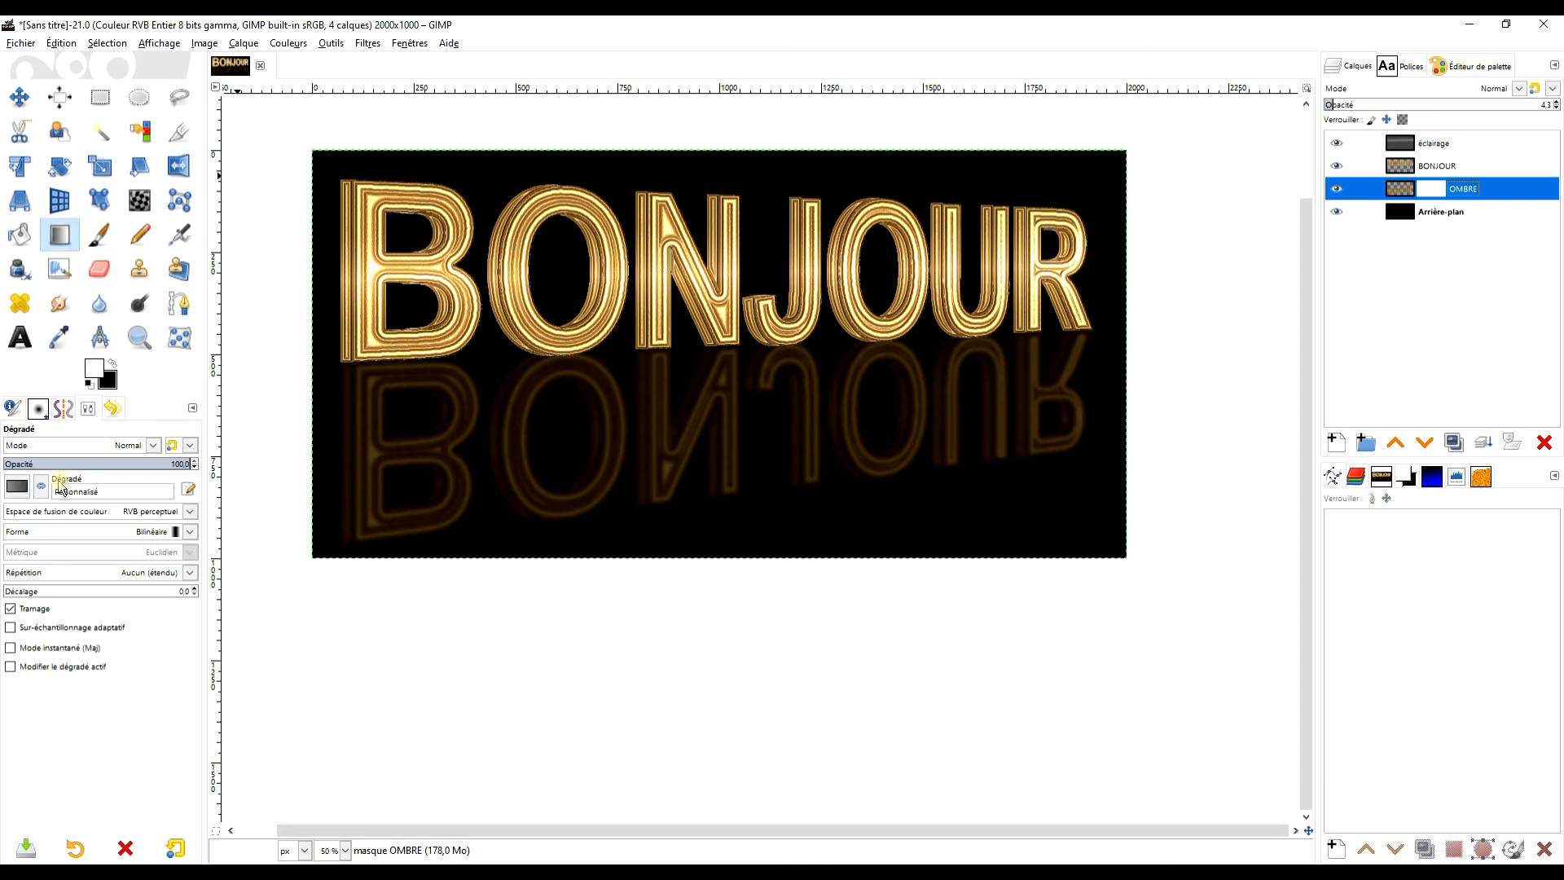
left_click(16, 486)
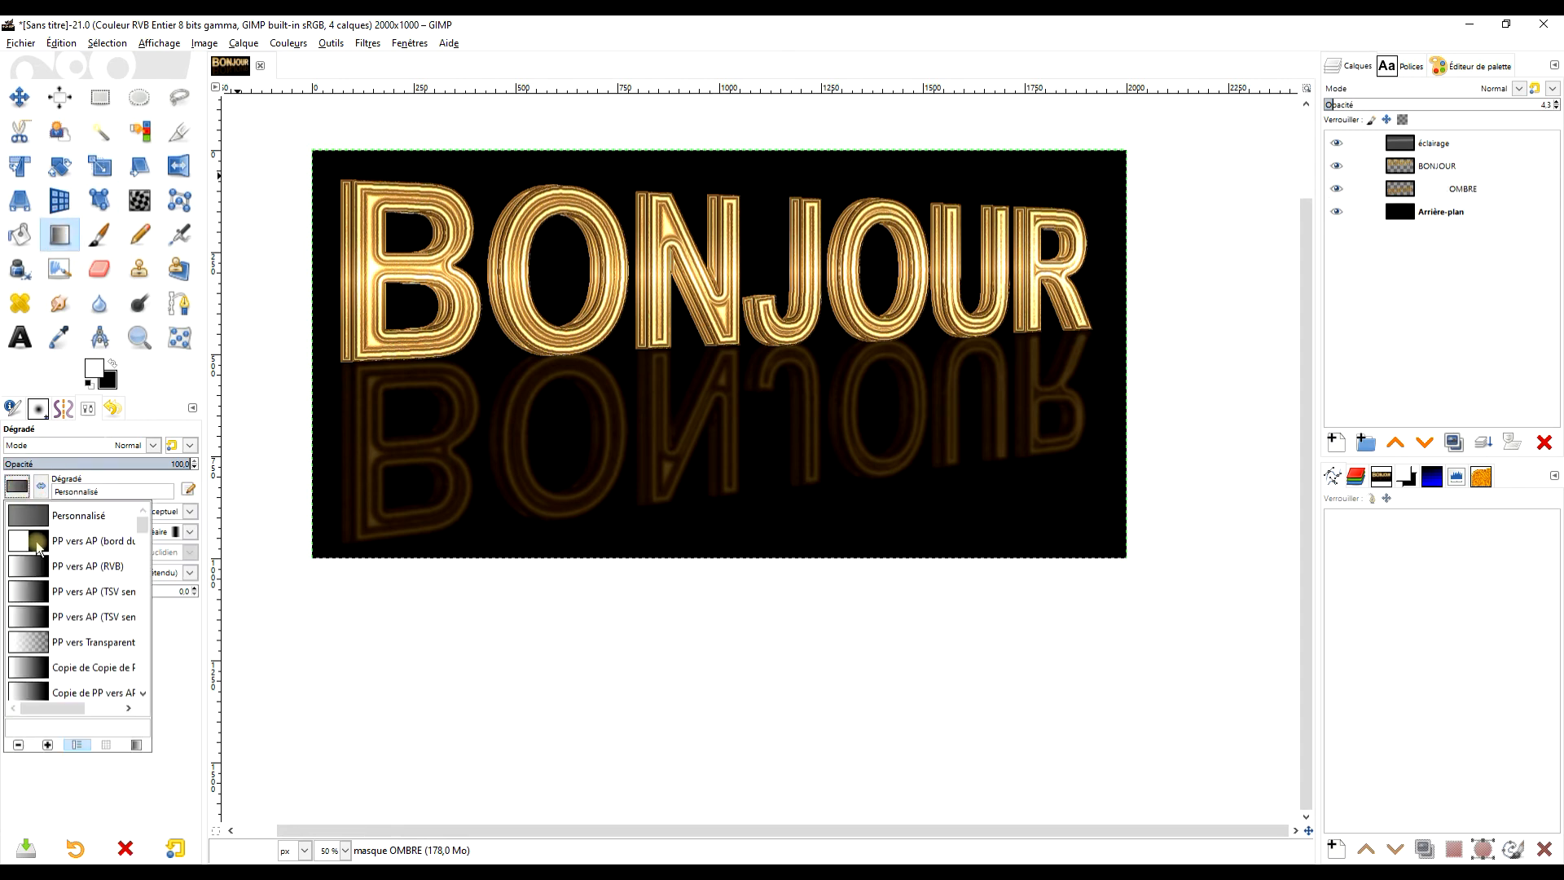
left_click(36, 574)
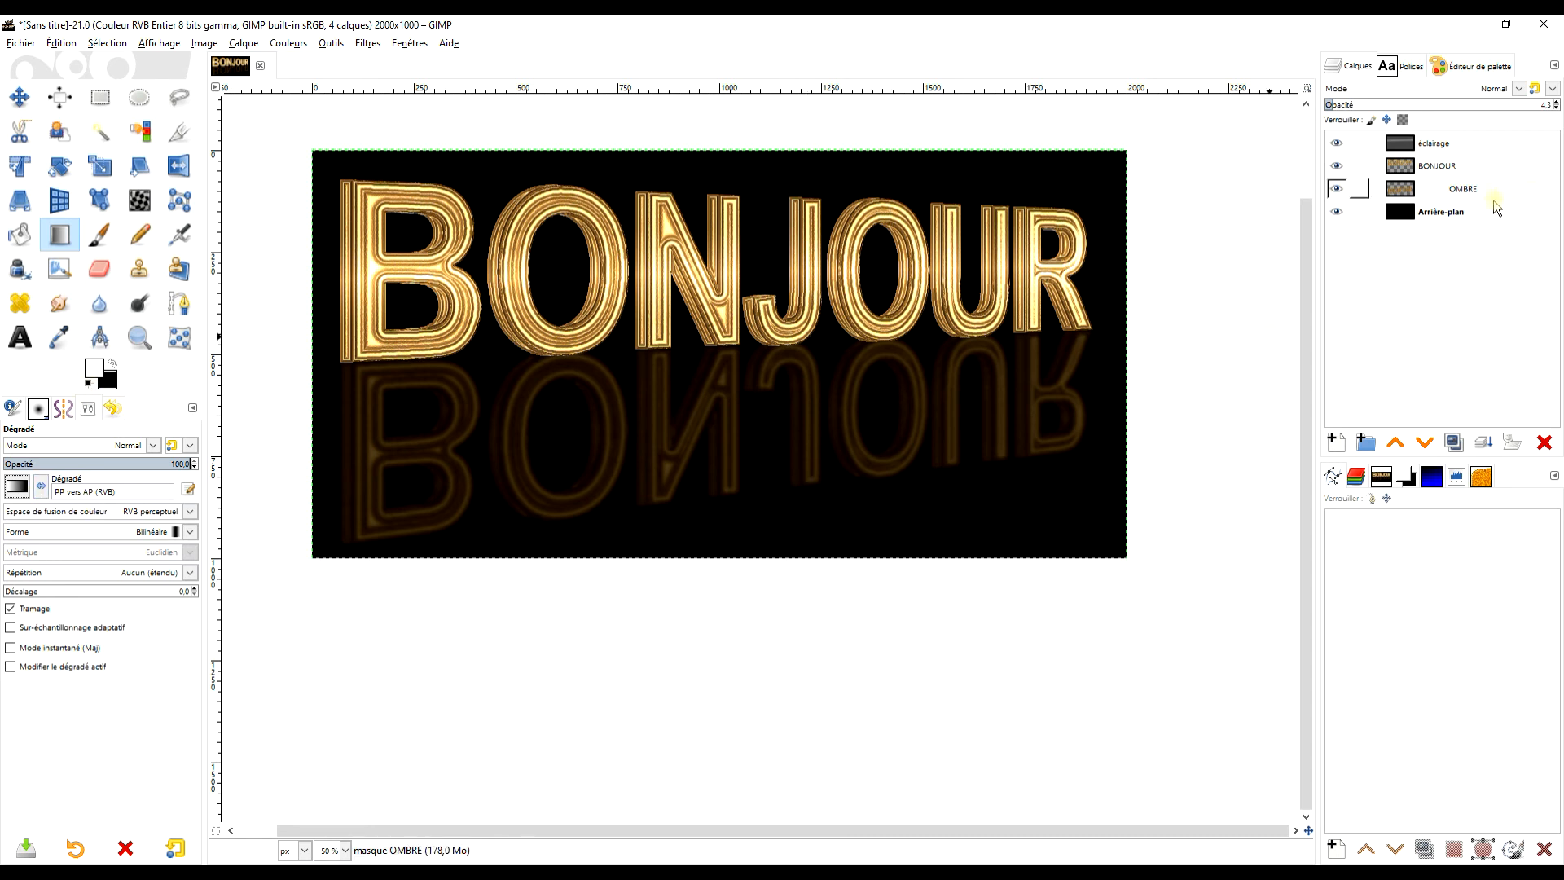
left_click_drag(799, 516, 787, 402)
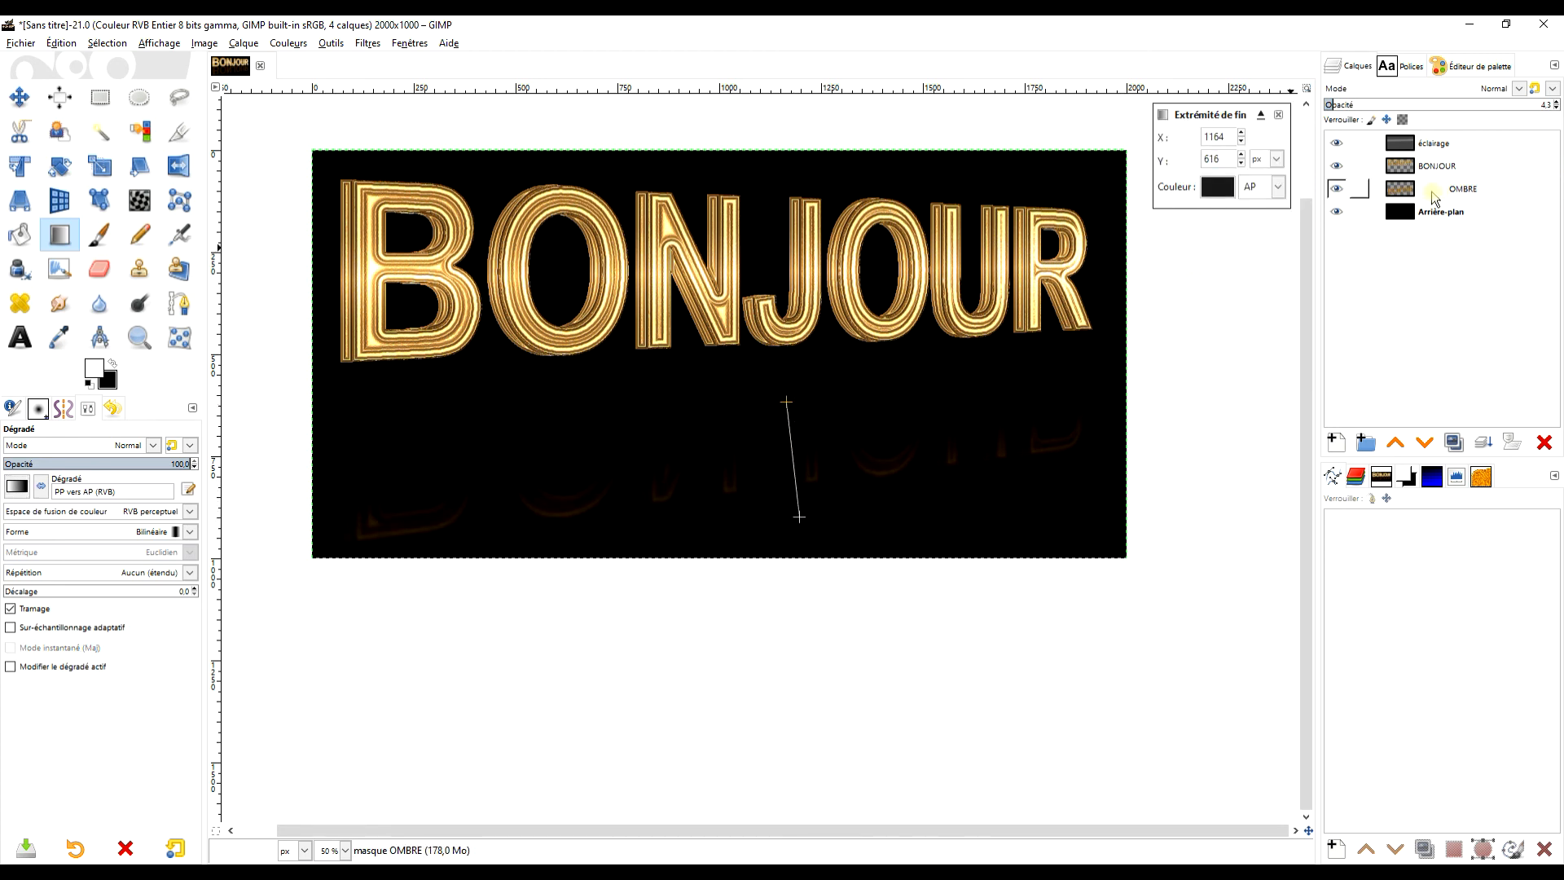
left_click(1433, 195)
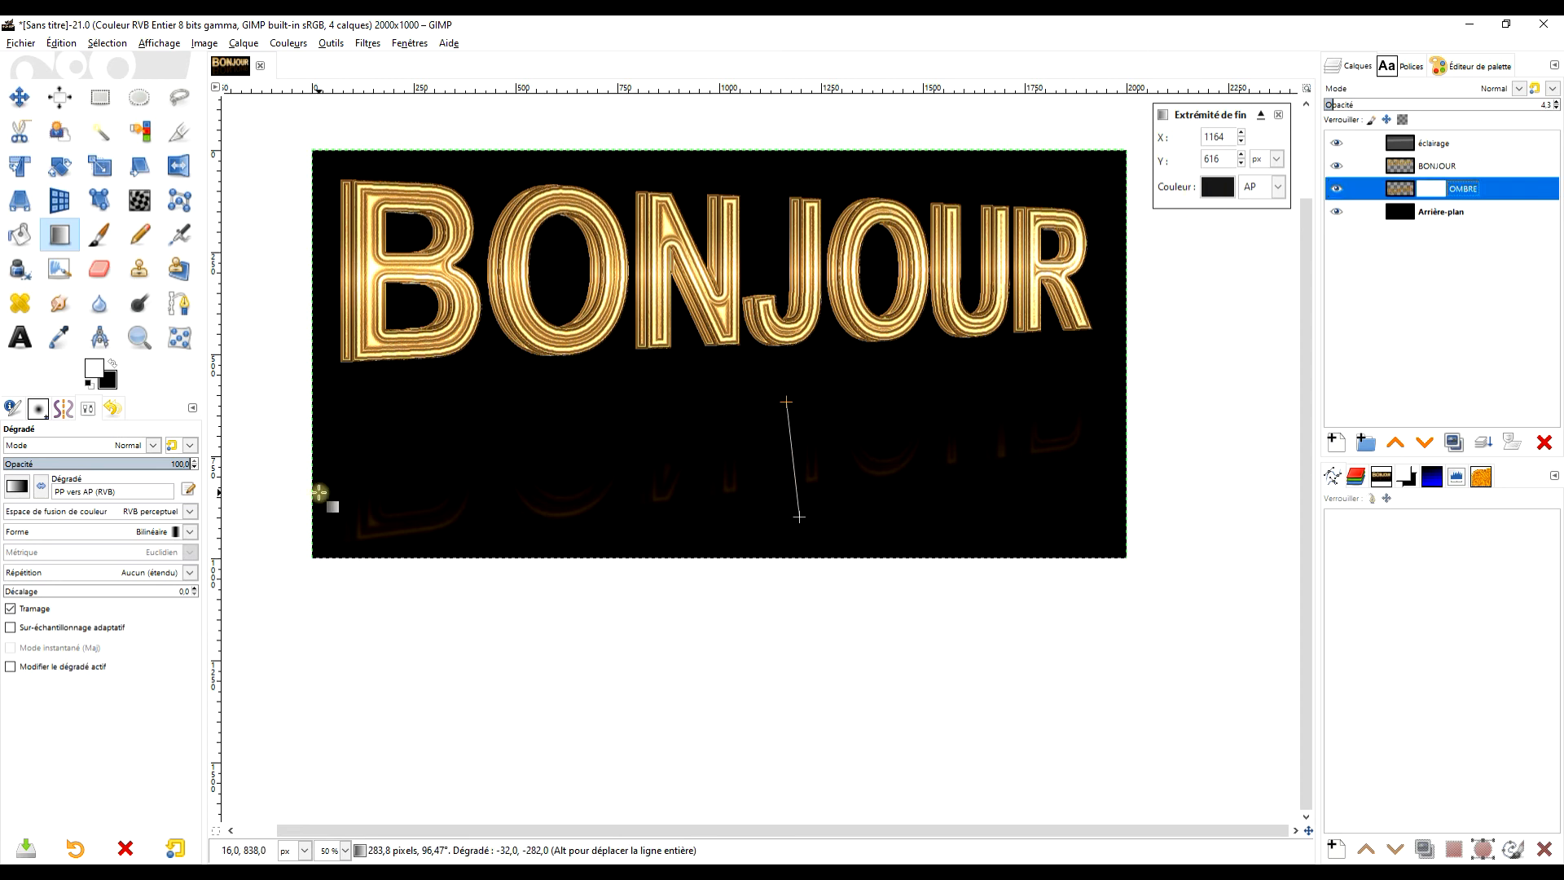
left_click(41, 486)
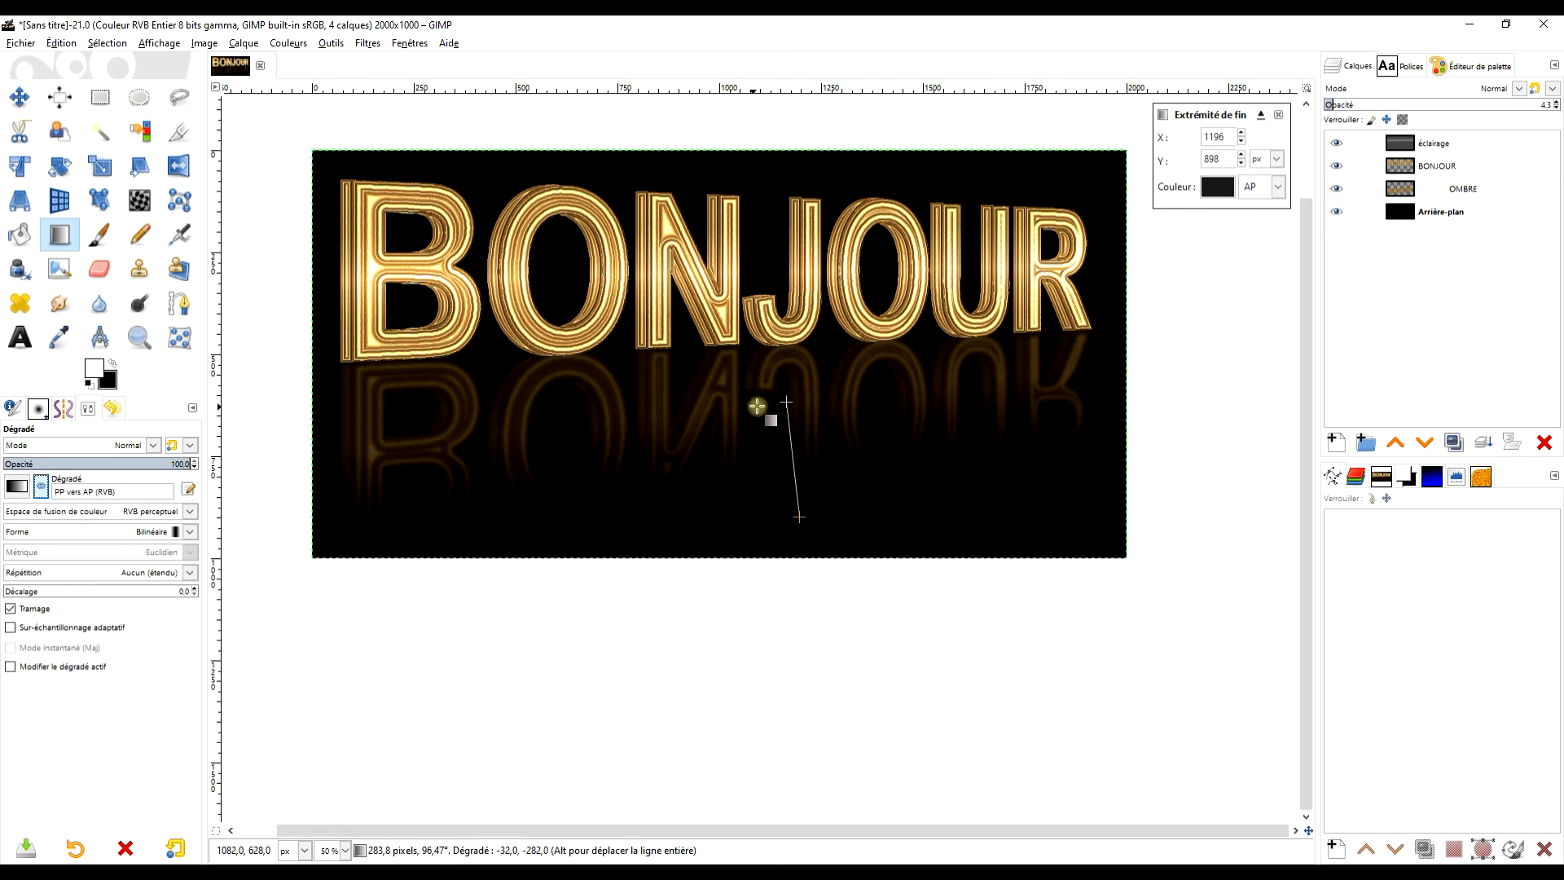
Step: Move the mask gradient's start to about 1152, 494 px, its midpoint to 41.50 and its end to about 1182, 896 px, and apply it
left_click_drag(786, 403, 787, 359)
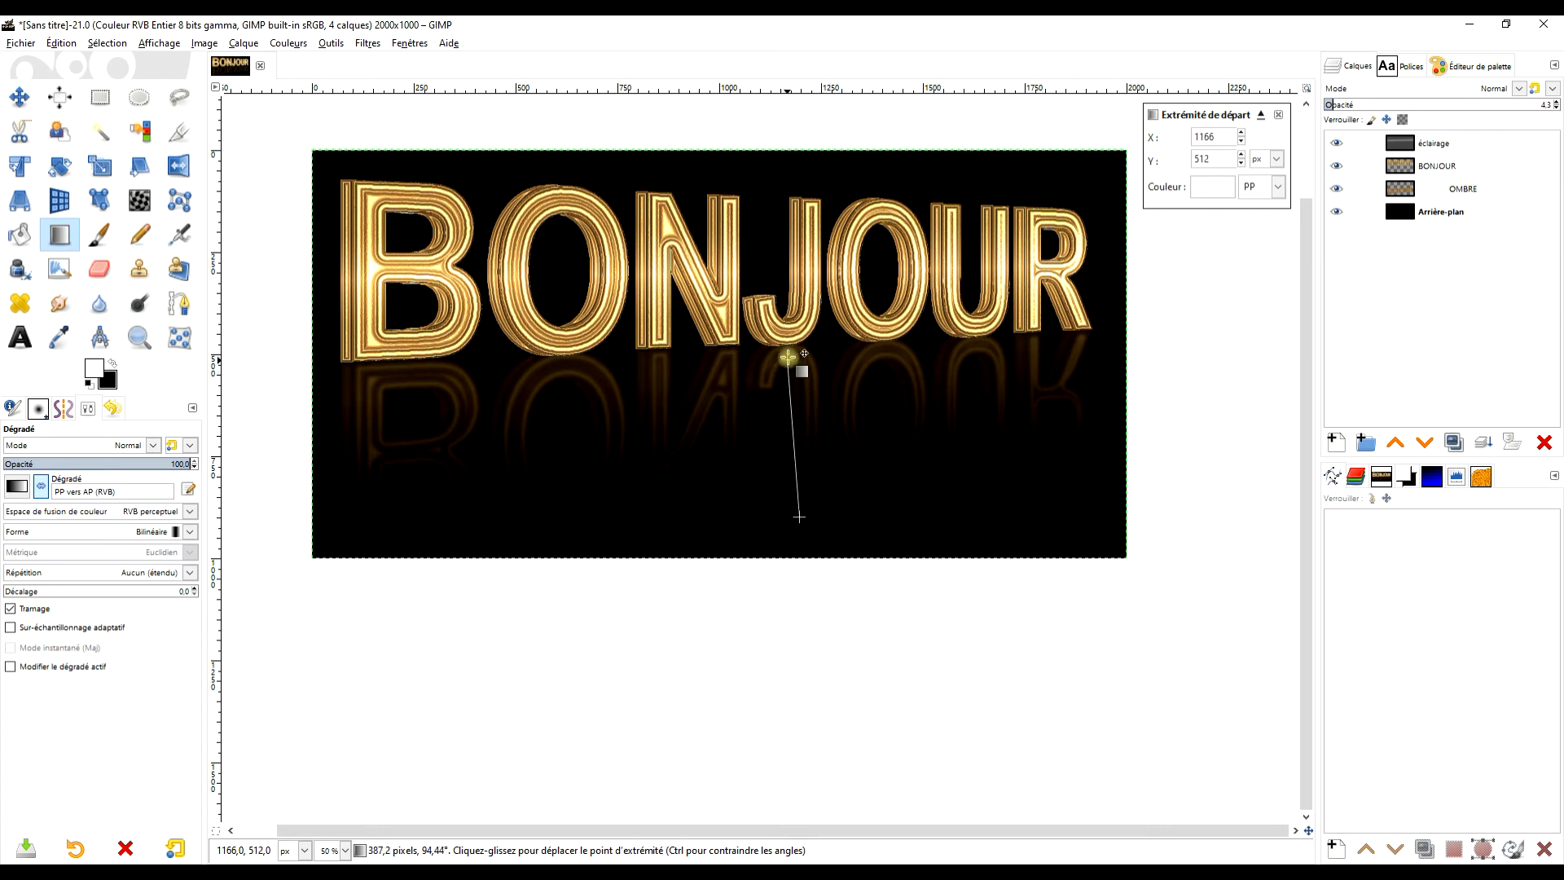
mouse_move(788, 353)
left_mouse_down()
mouse_move(781, 335)
mouse_move(796, 347)
left_mouse_up()
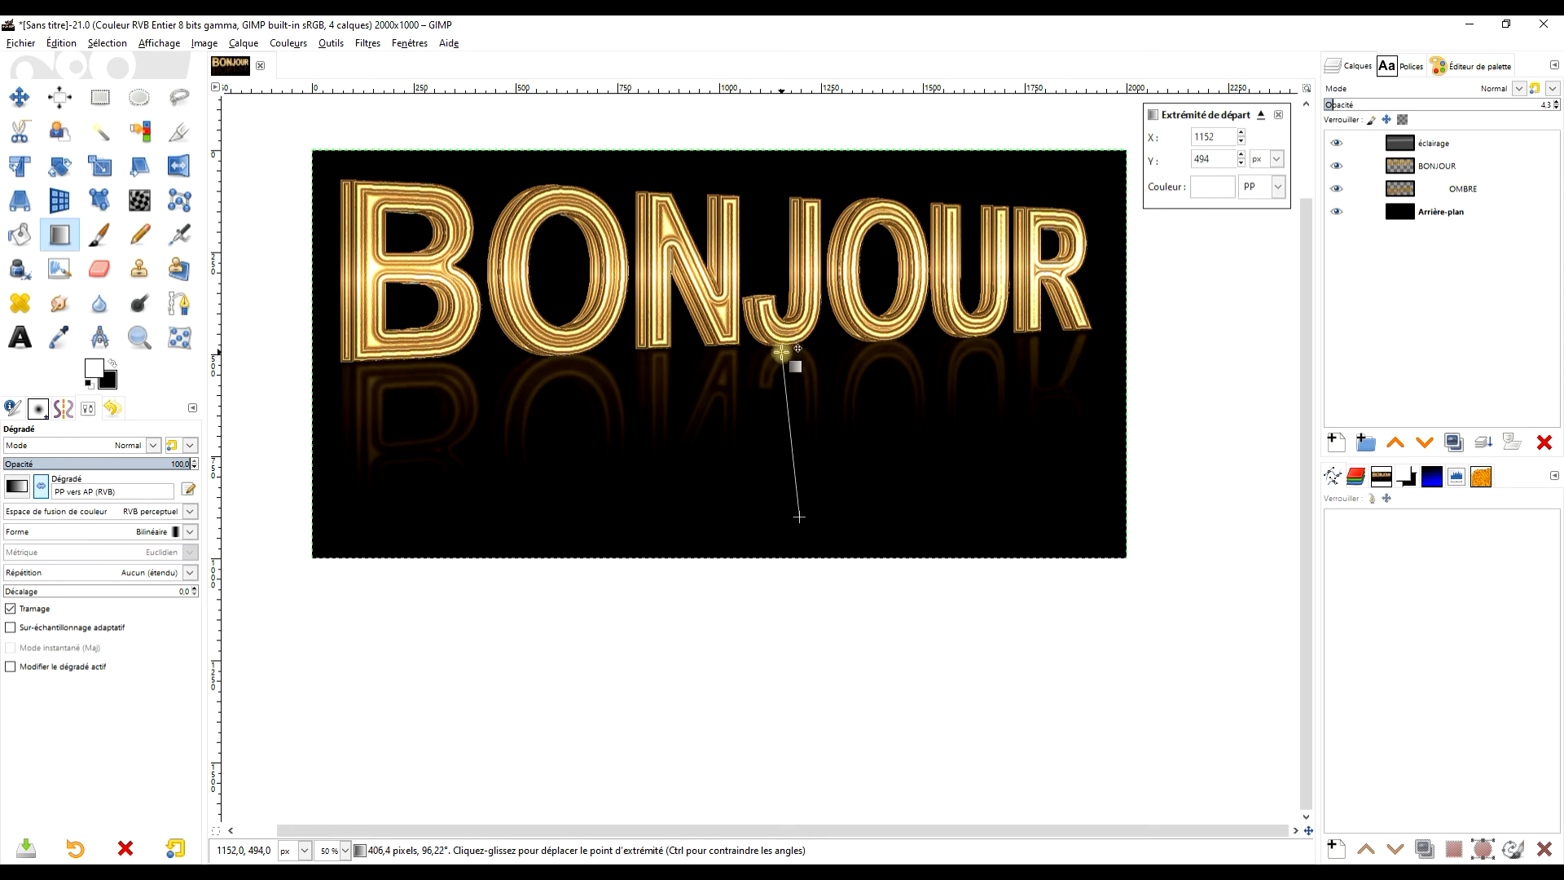
mouse_move(790, 436)
left_mouse_down()
mouse_move(795, 465)
mouse_move(803, 419)
left_mouse_up()
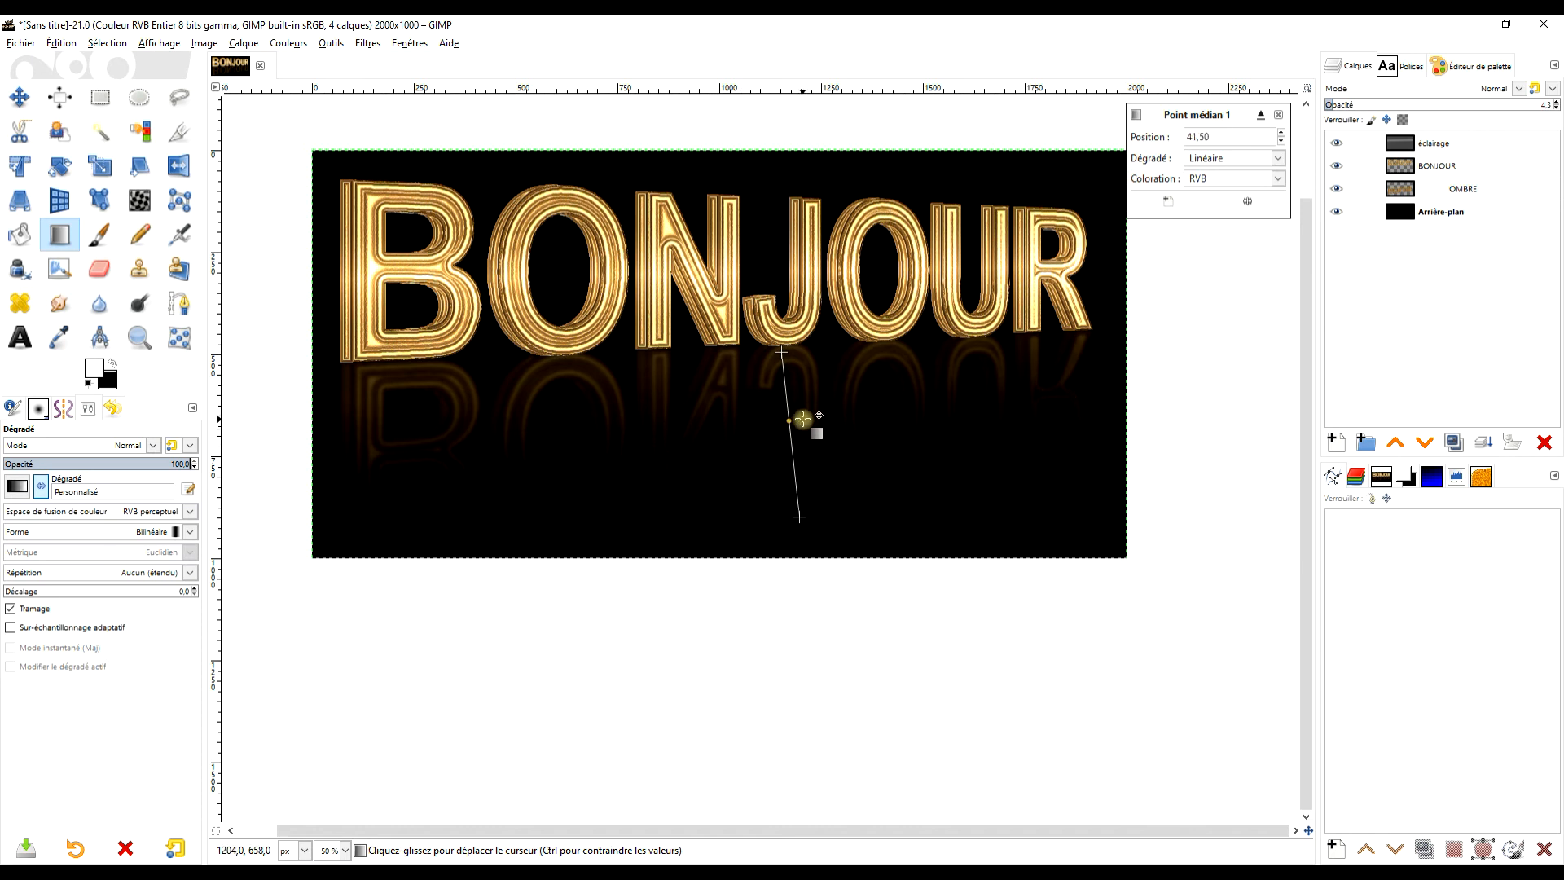
left_click_drag(799, 517, 794, 516)
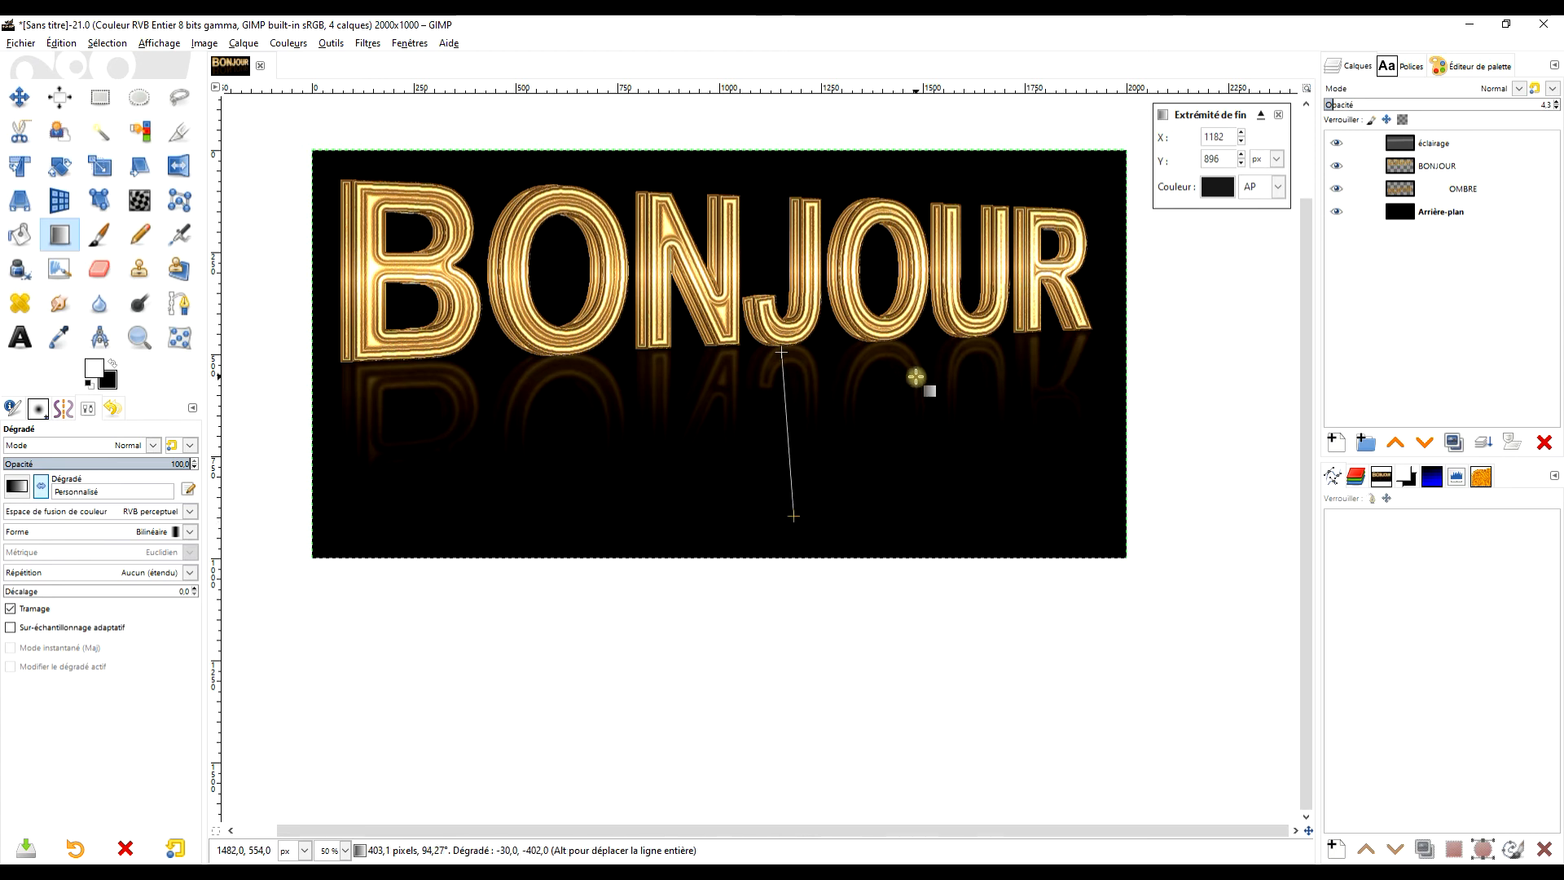
key("Return")
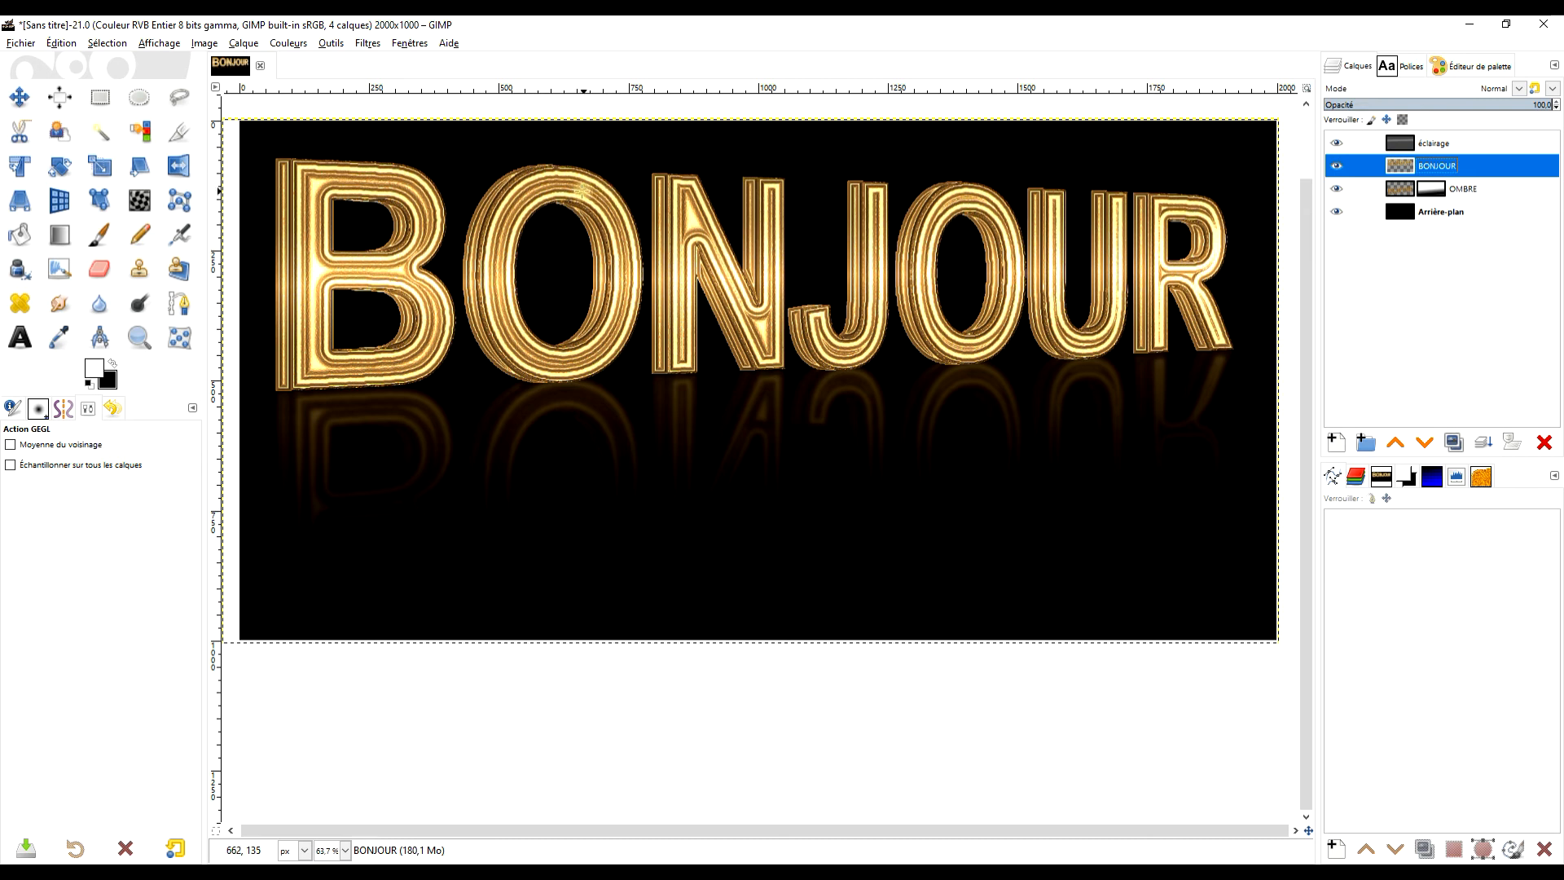
Step: Apply a Flou courbure moyenne with 5 iterations to the BONJOUR layer
key("2")
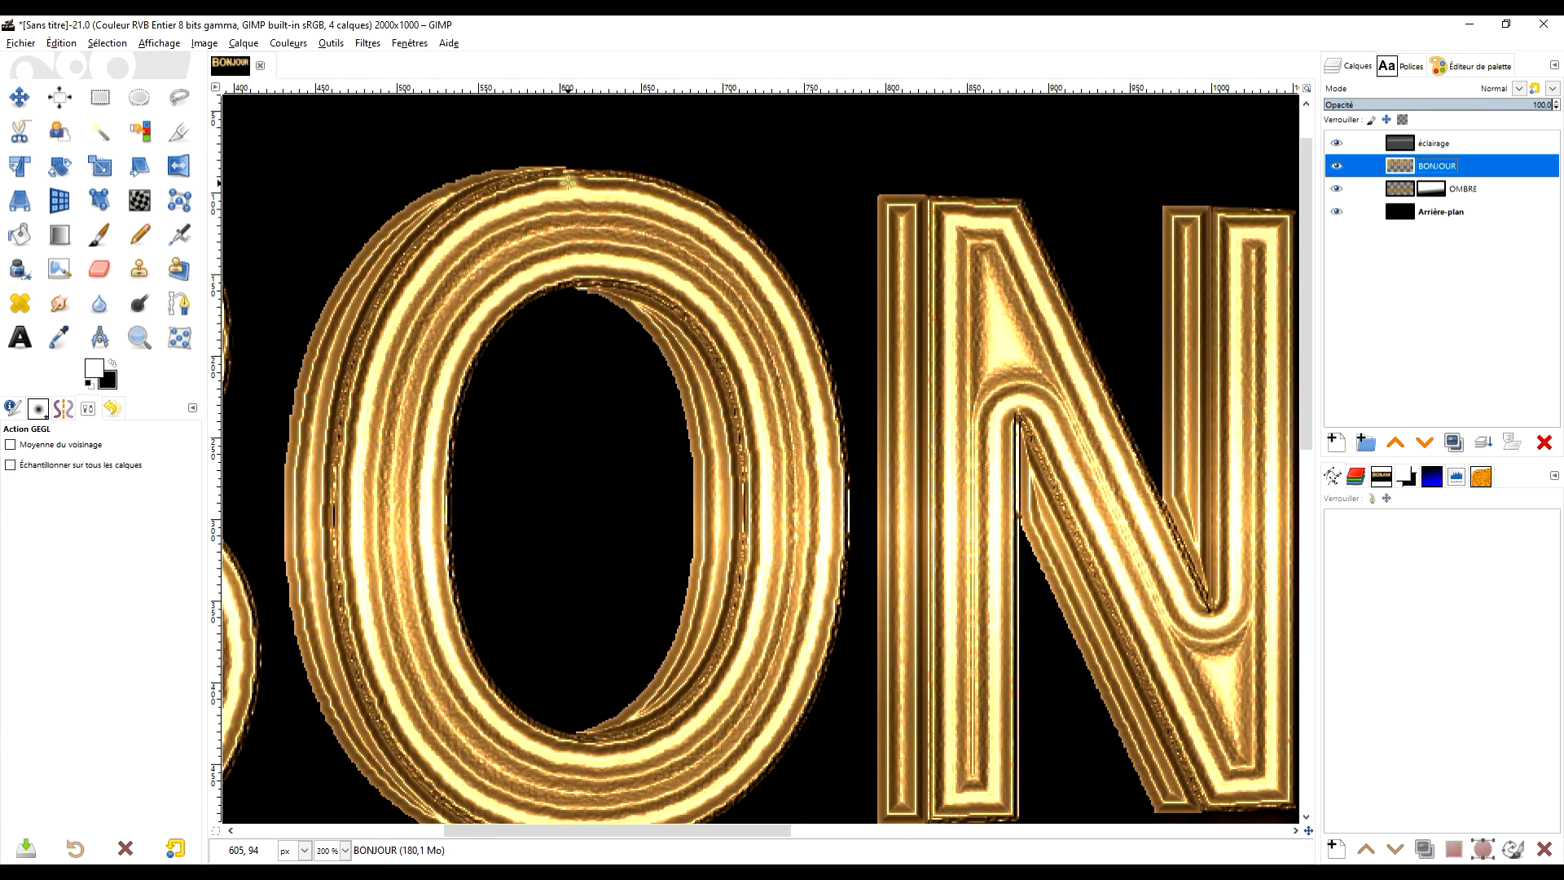
left_click_drag(895, 255, 904, 272)
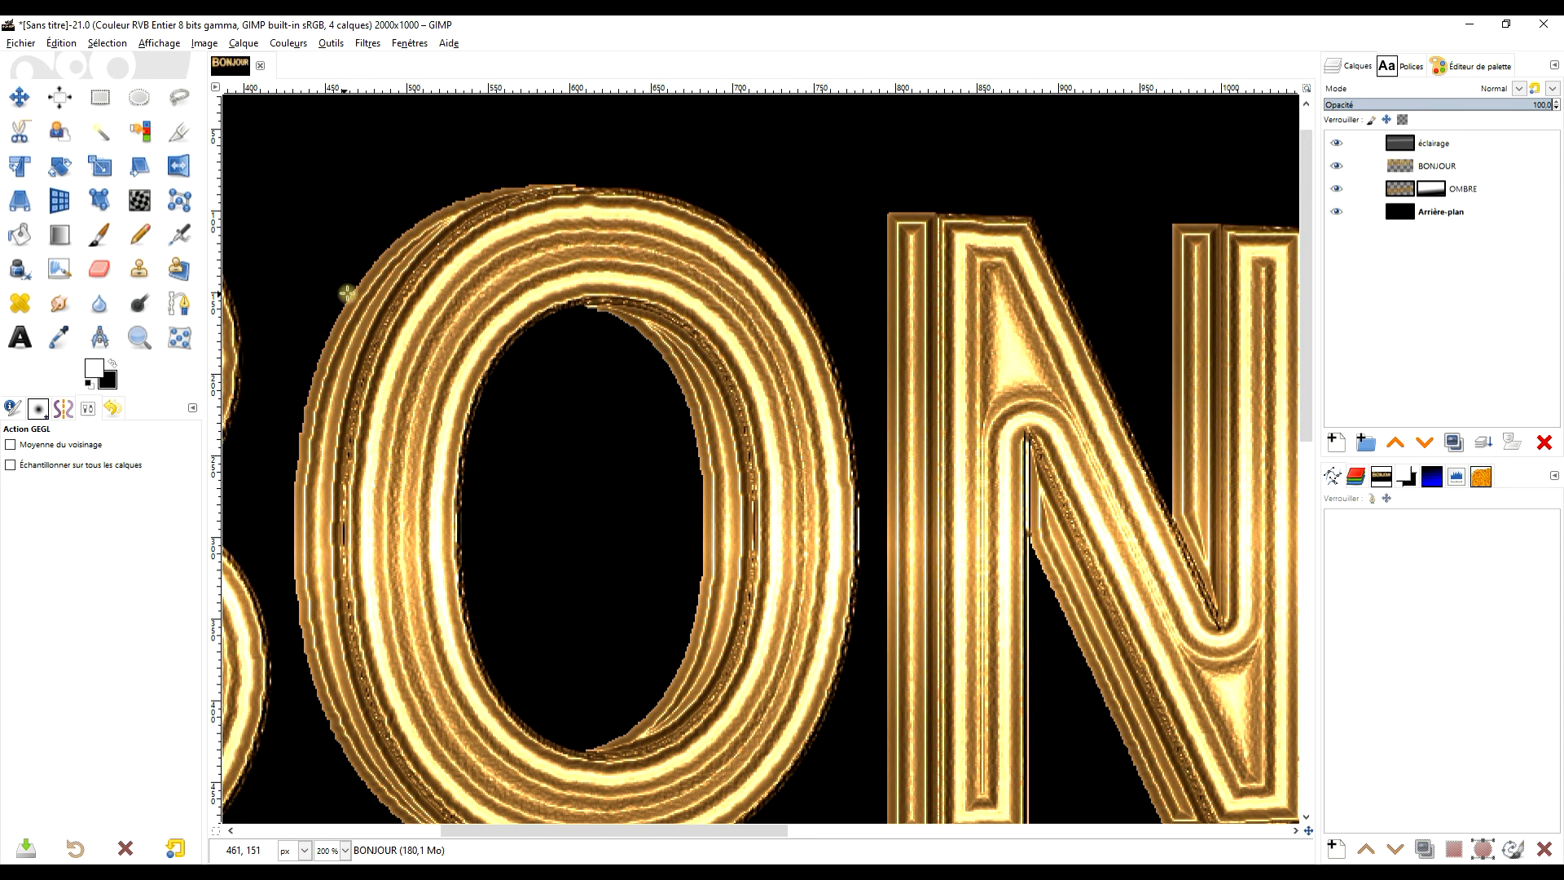
left_click(1403, 168)
left_click(367, 44)
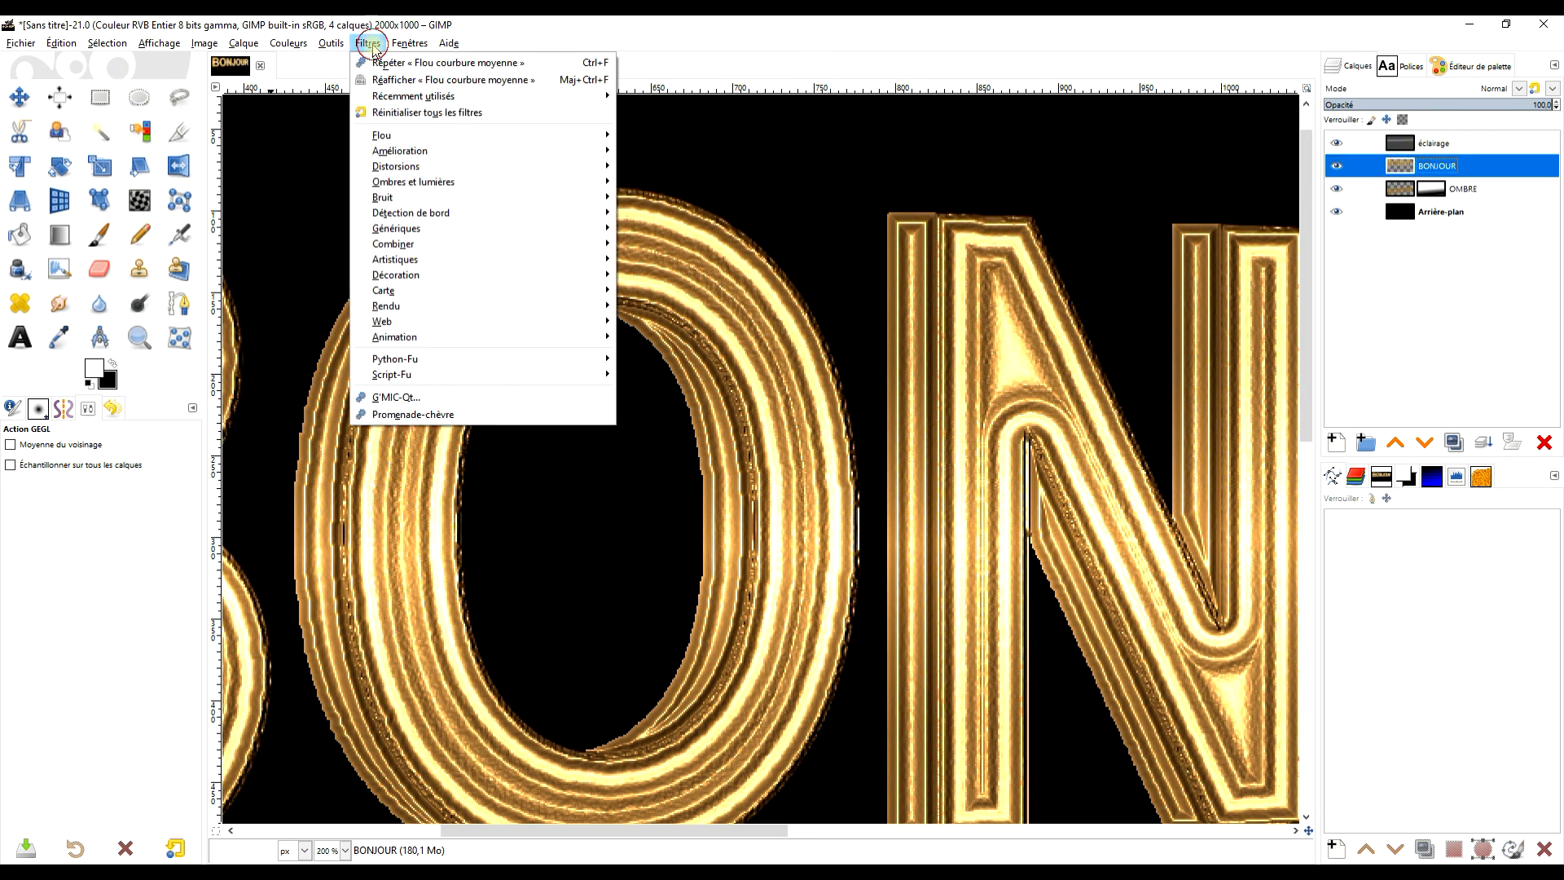
mouse_move(471, 169)
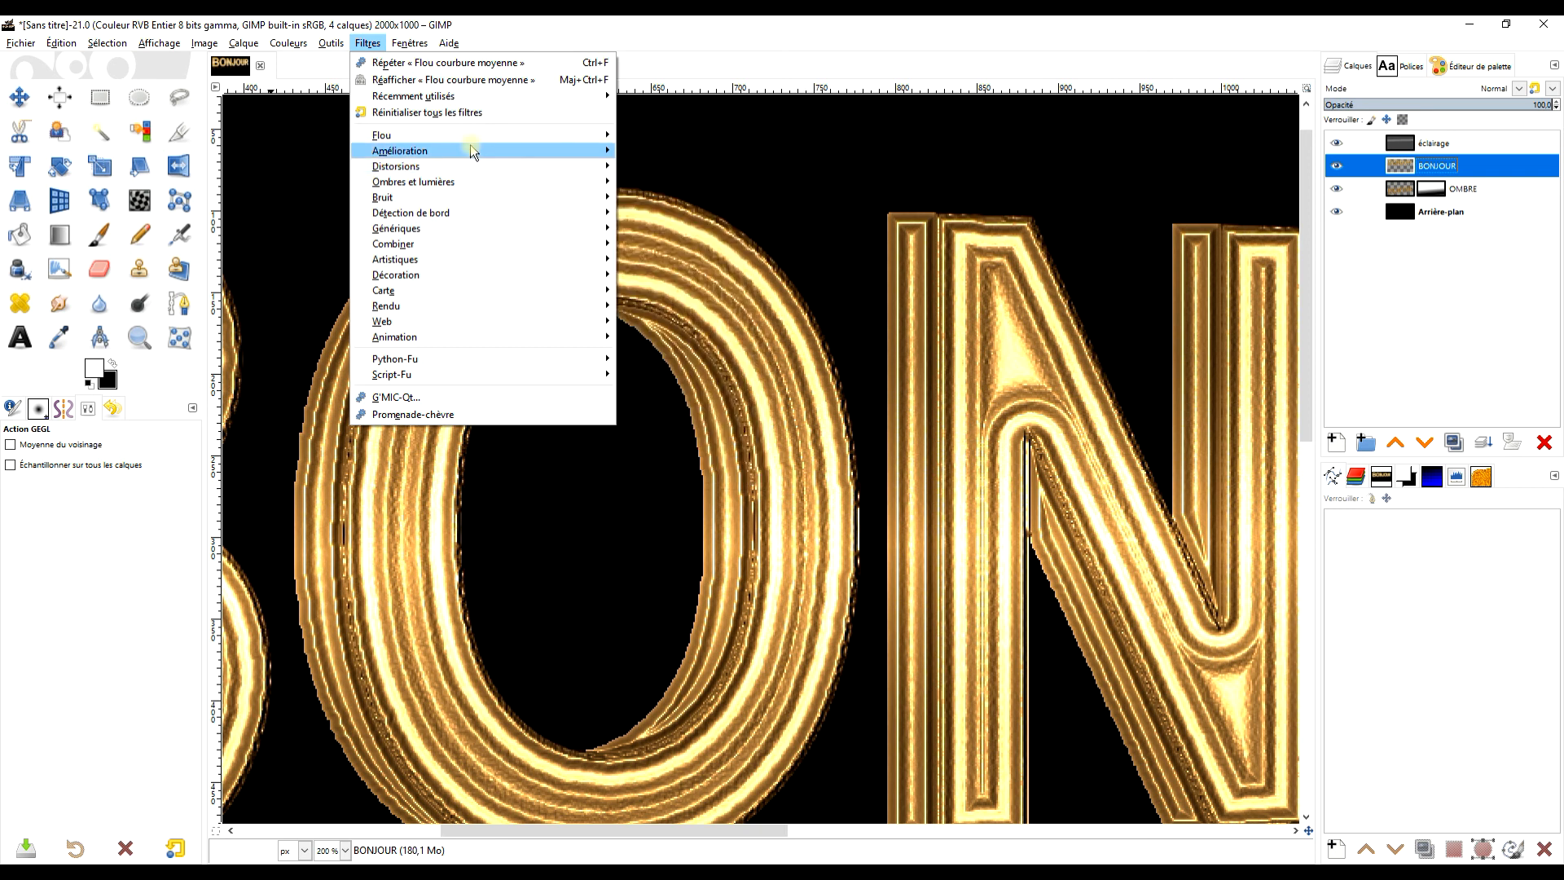
mouse_move(478, 136)
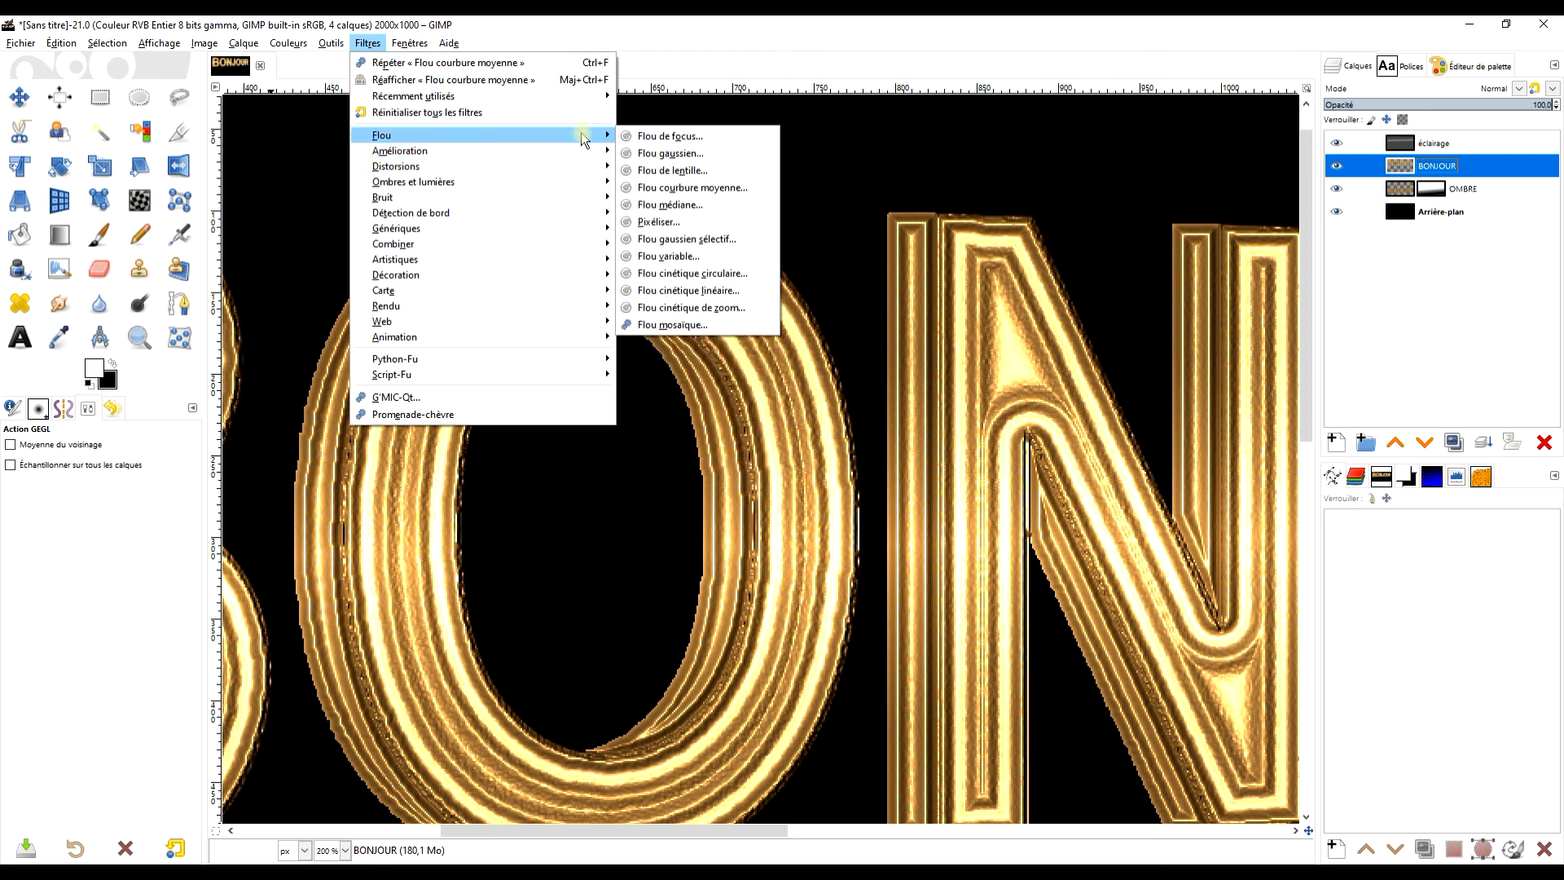
left_click(717, 188)
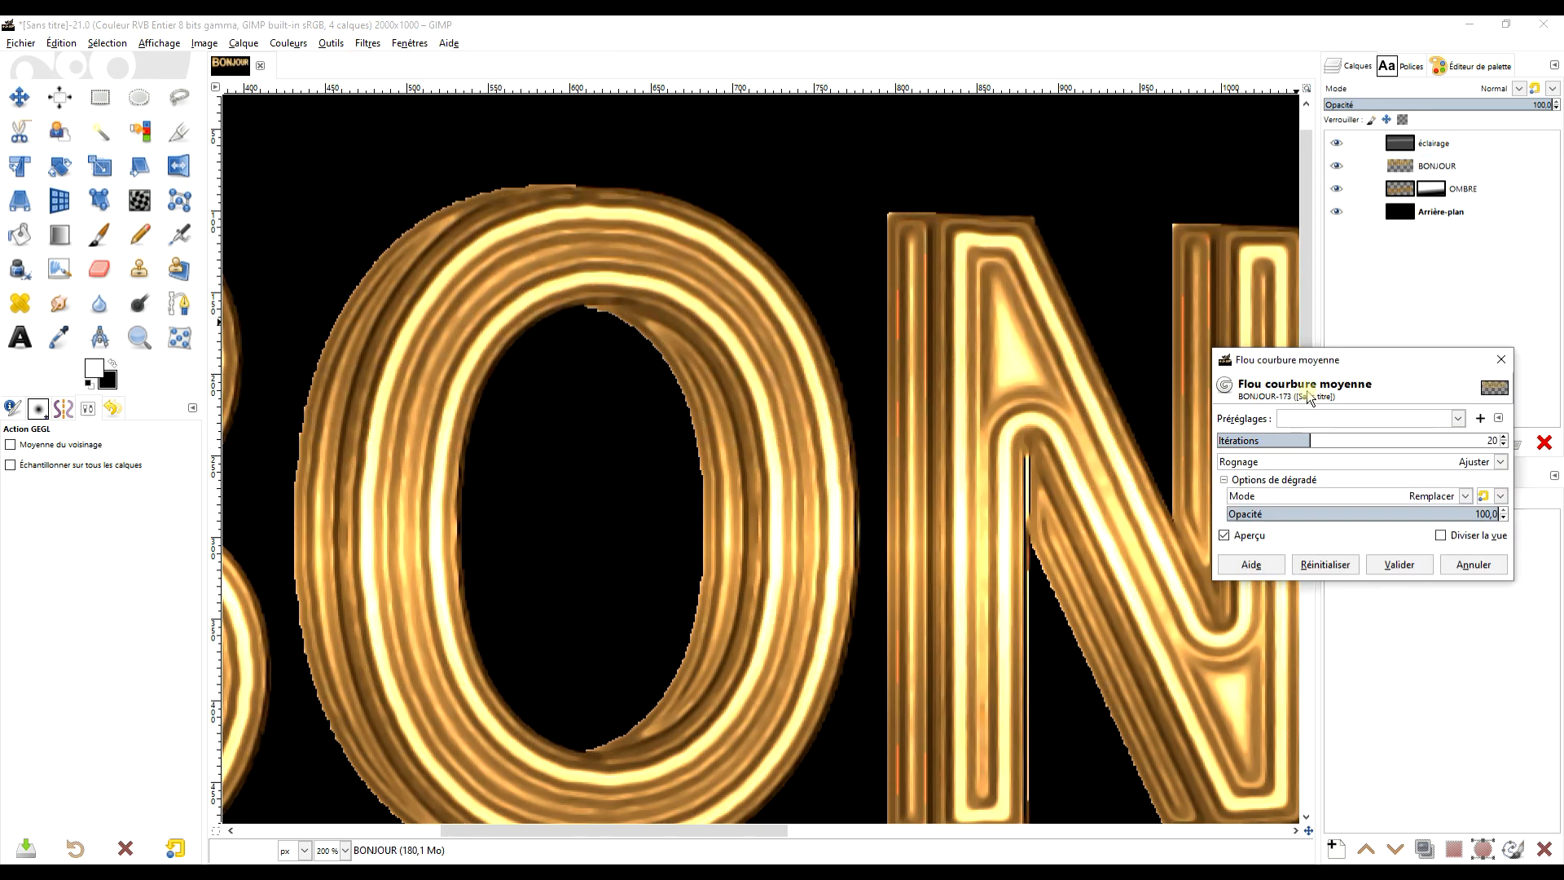
left_click_drag(1297, 441, 1227, 444)
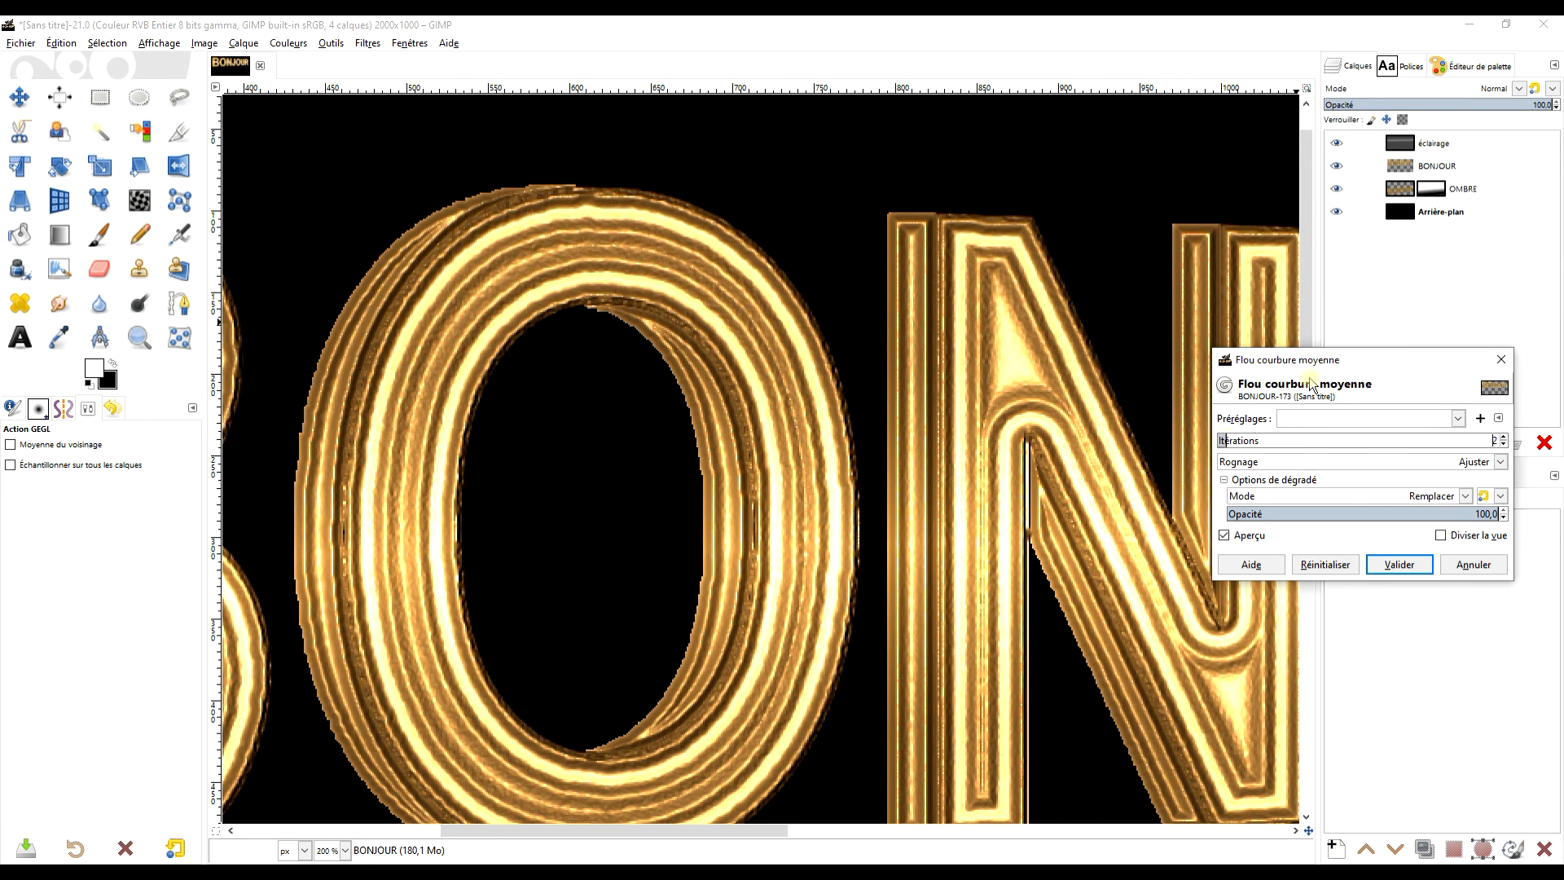
left_click_drag(1229, 441, 1239, 440)
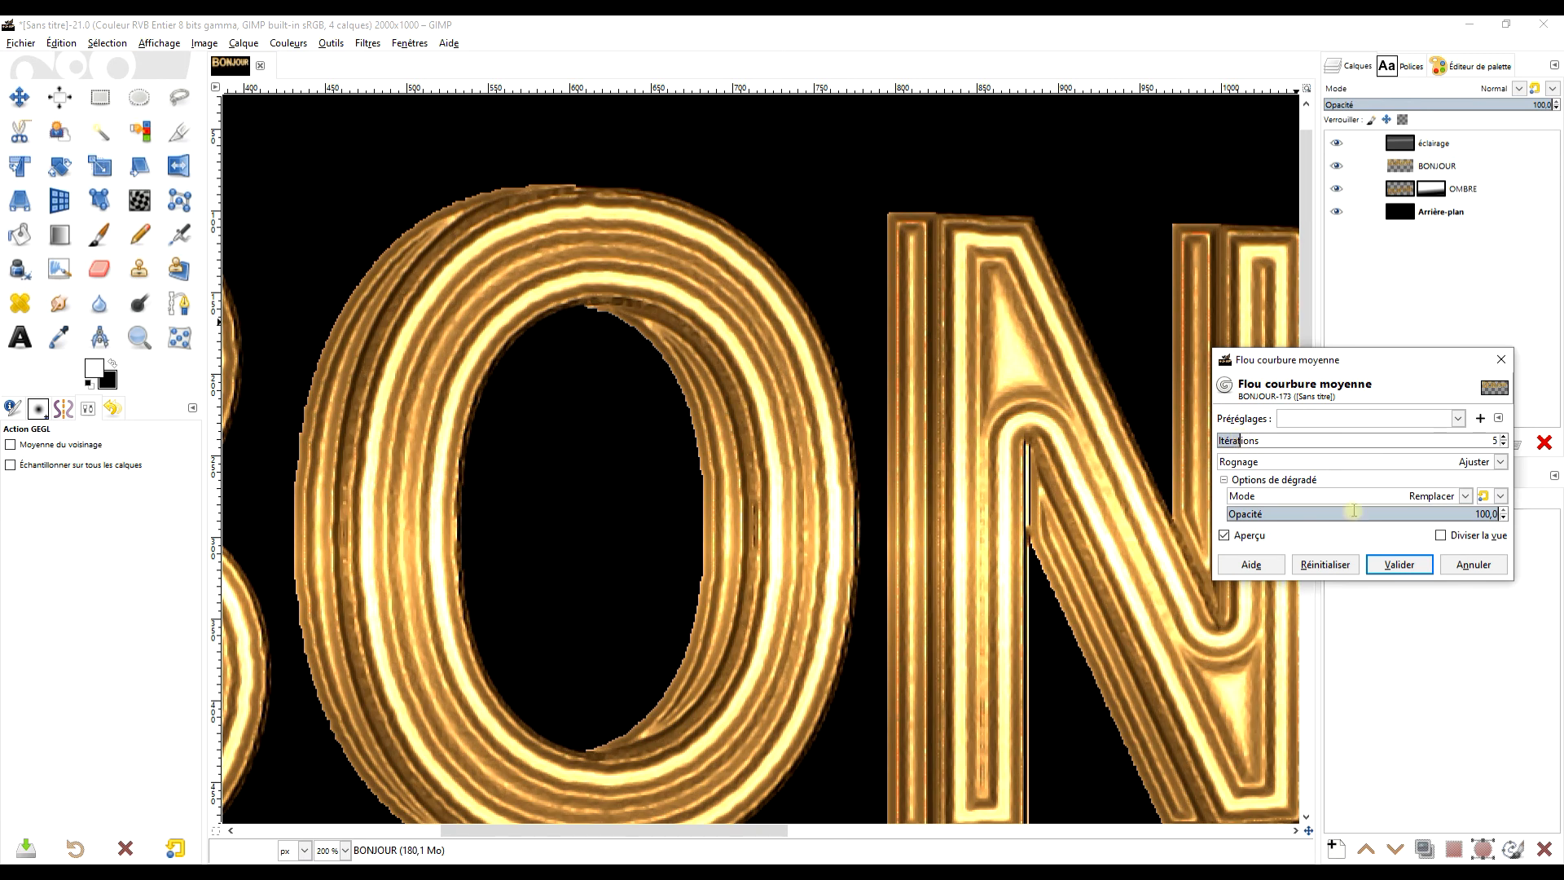
left_click(1390, 561)
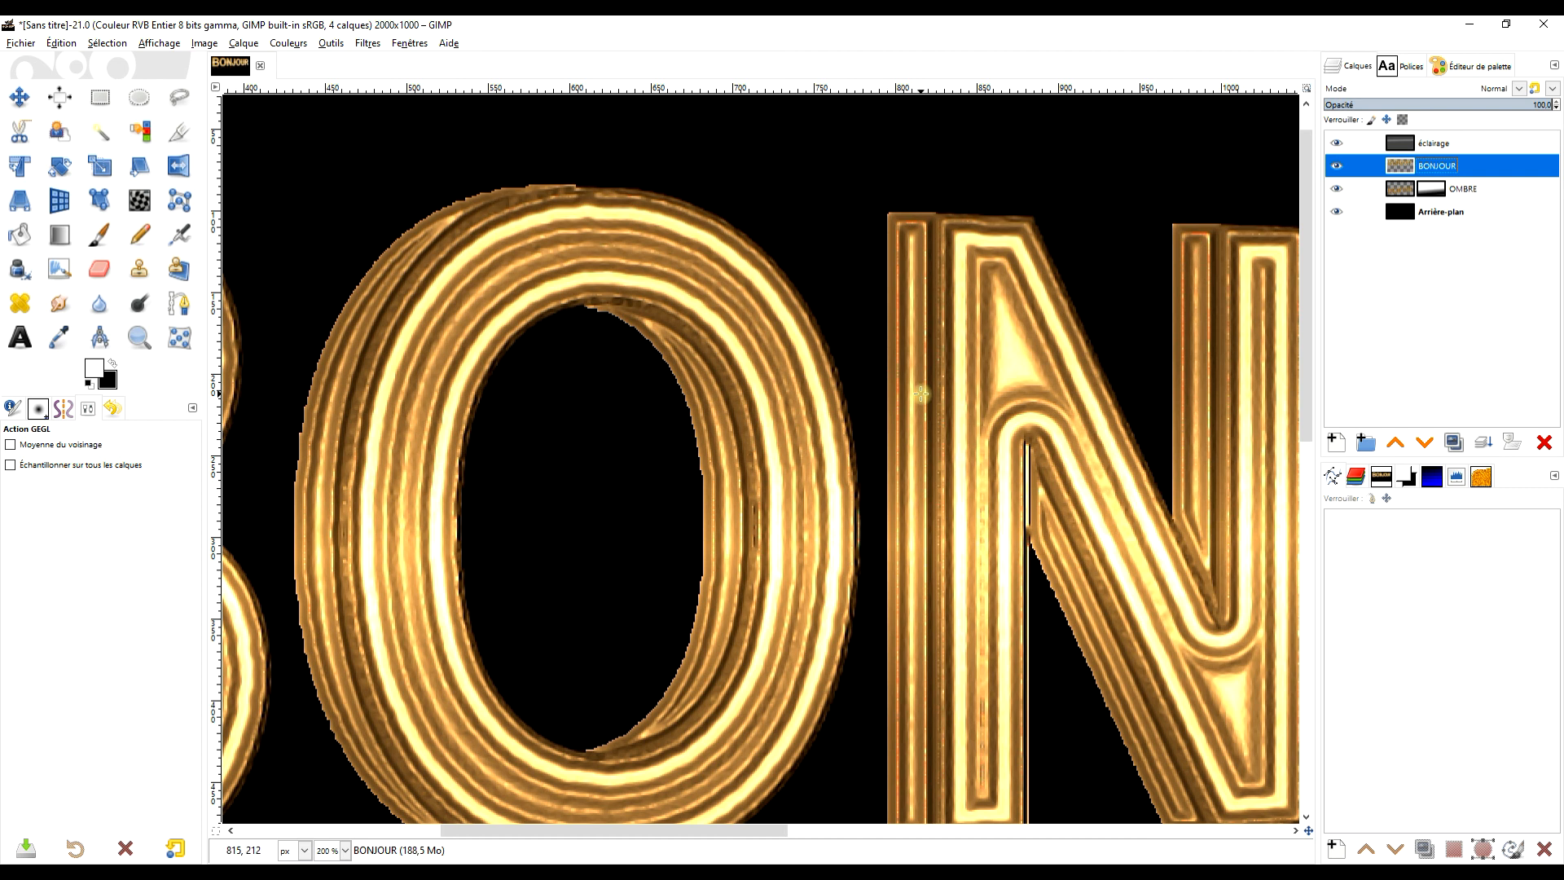
Step: Create a selection from the BONJOUR layer's alpha channel
scroll(921, 395, "down", 2)
scroll(921, 394, "down", 1)
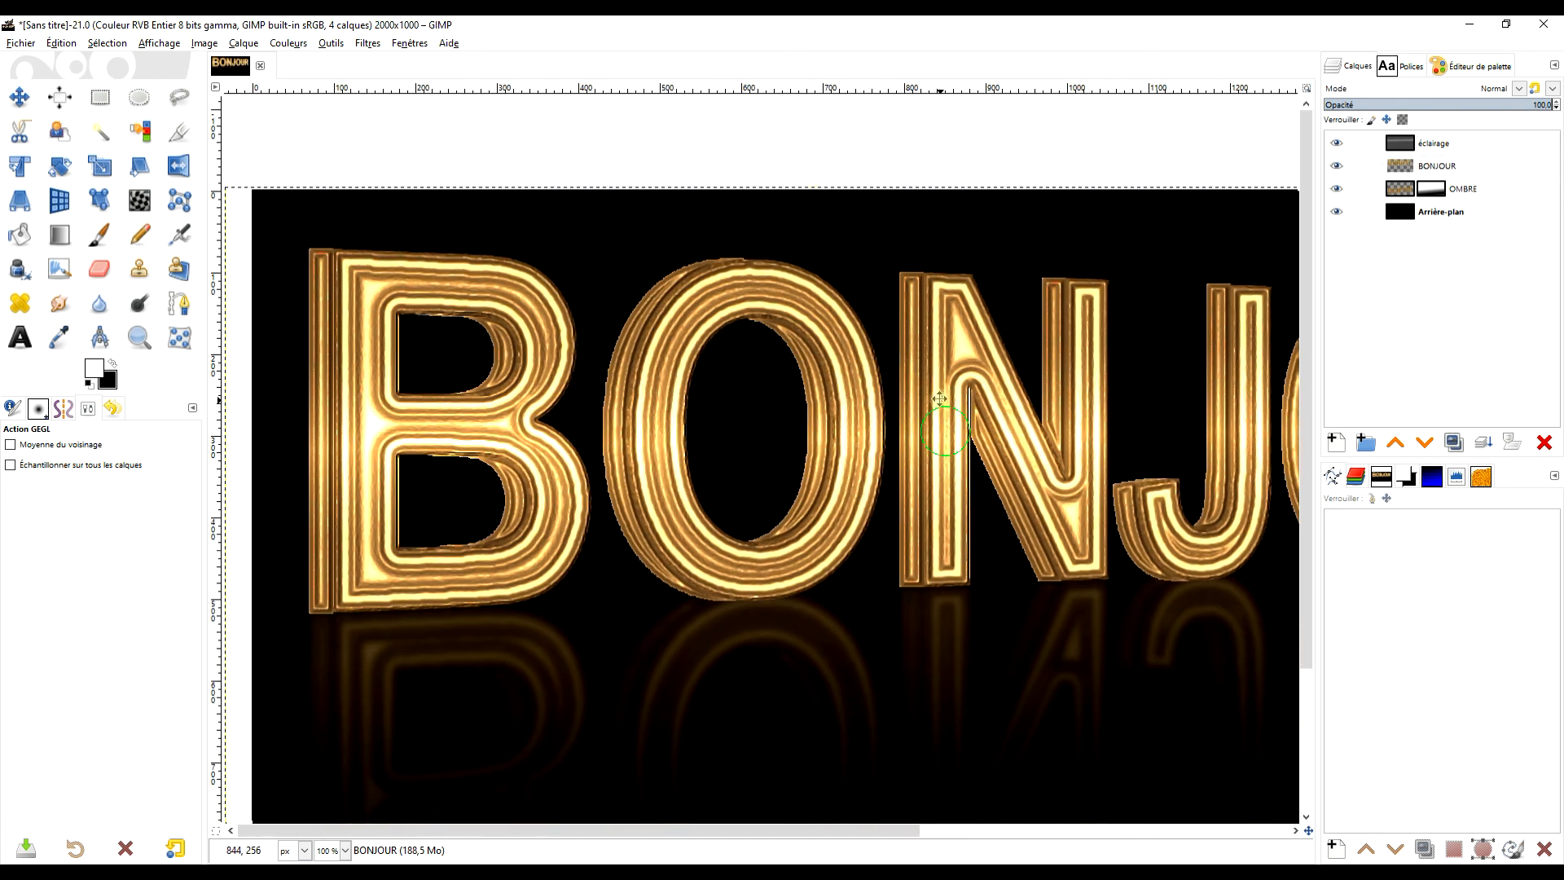
left_click(1330, 166)
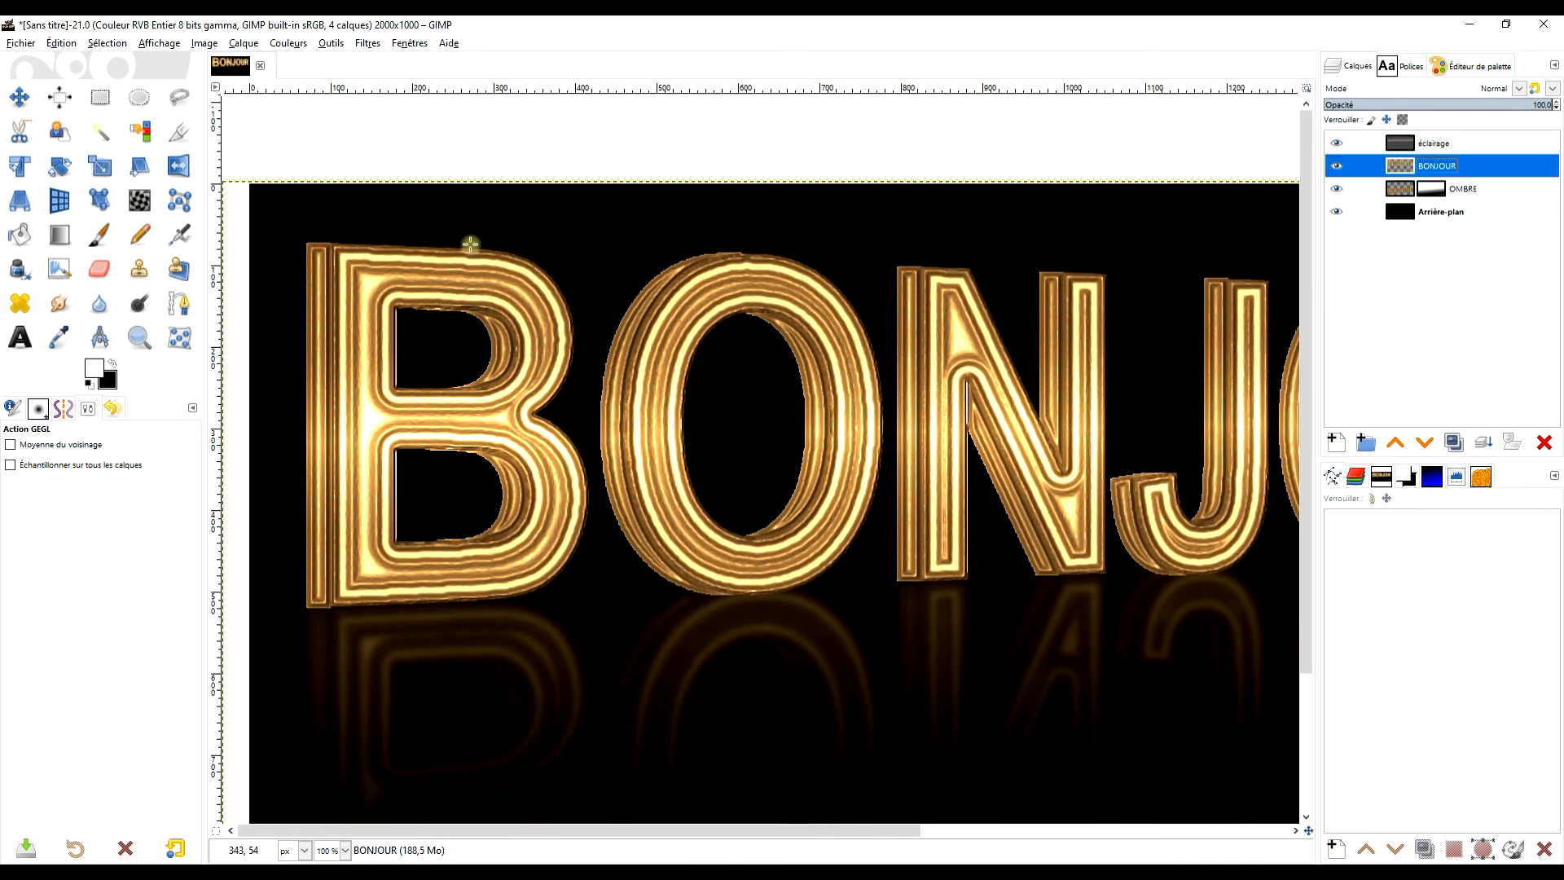
right_click(1395, 167)
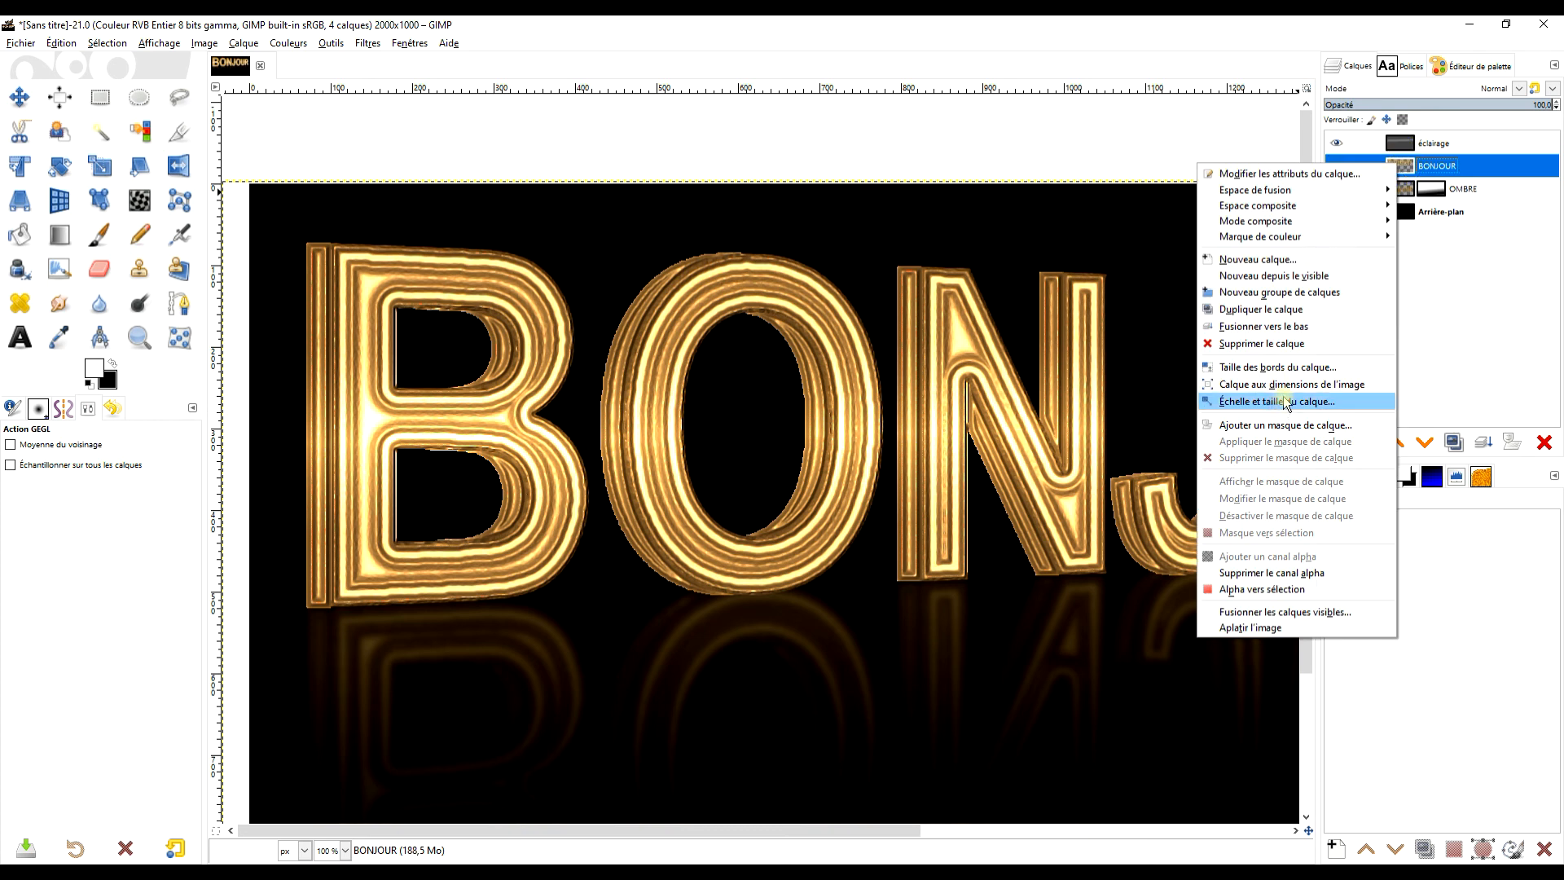
left_click(1276, 592)
Step: Shrink the letter selection by 2 px and invert it to target the outer edges
key("3")
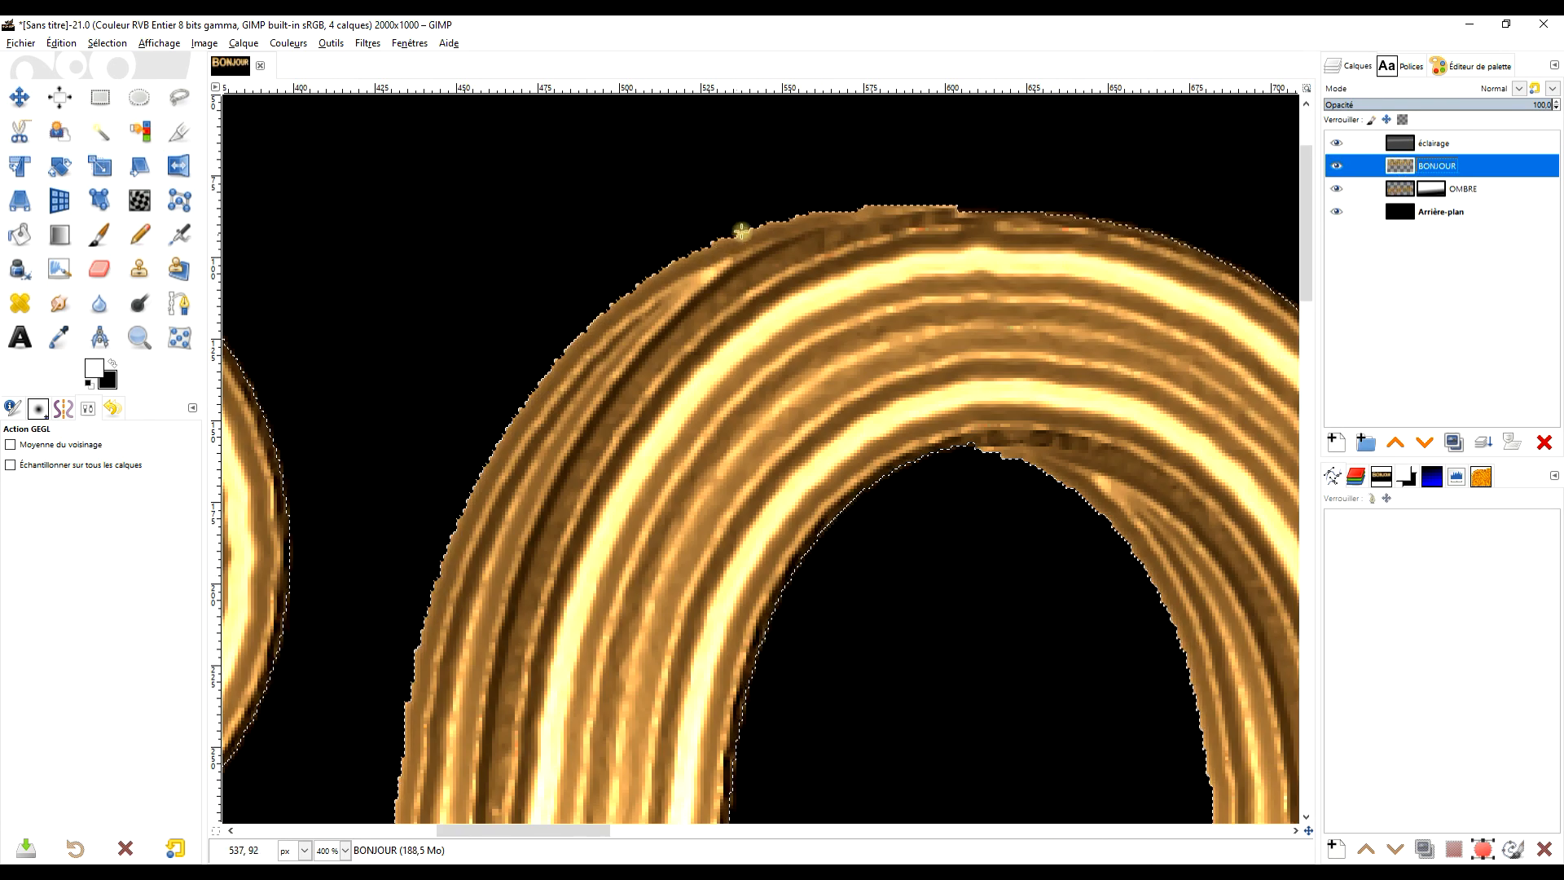
left_click(107, 43)
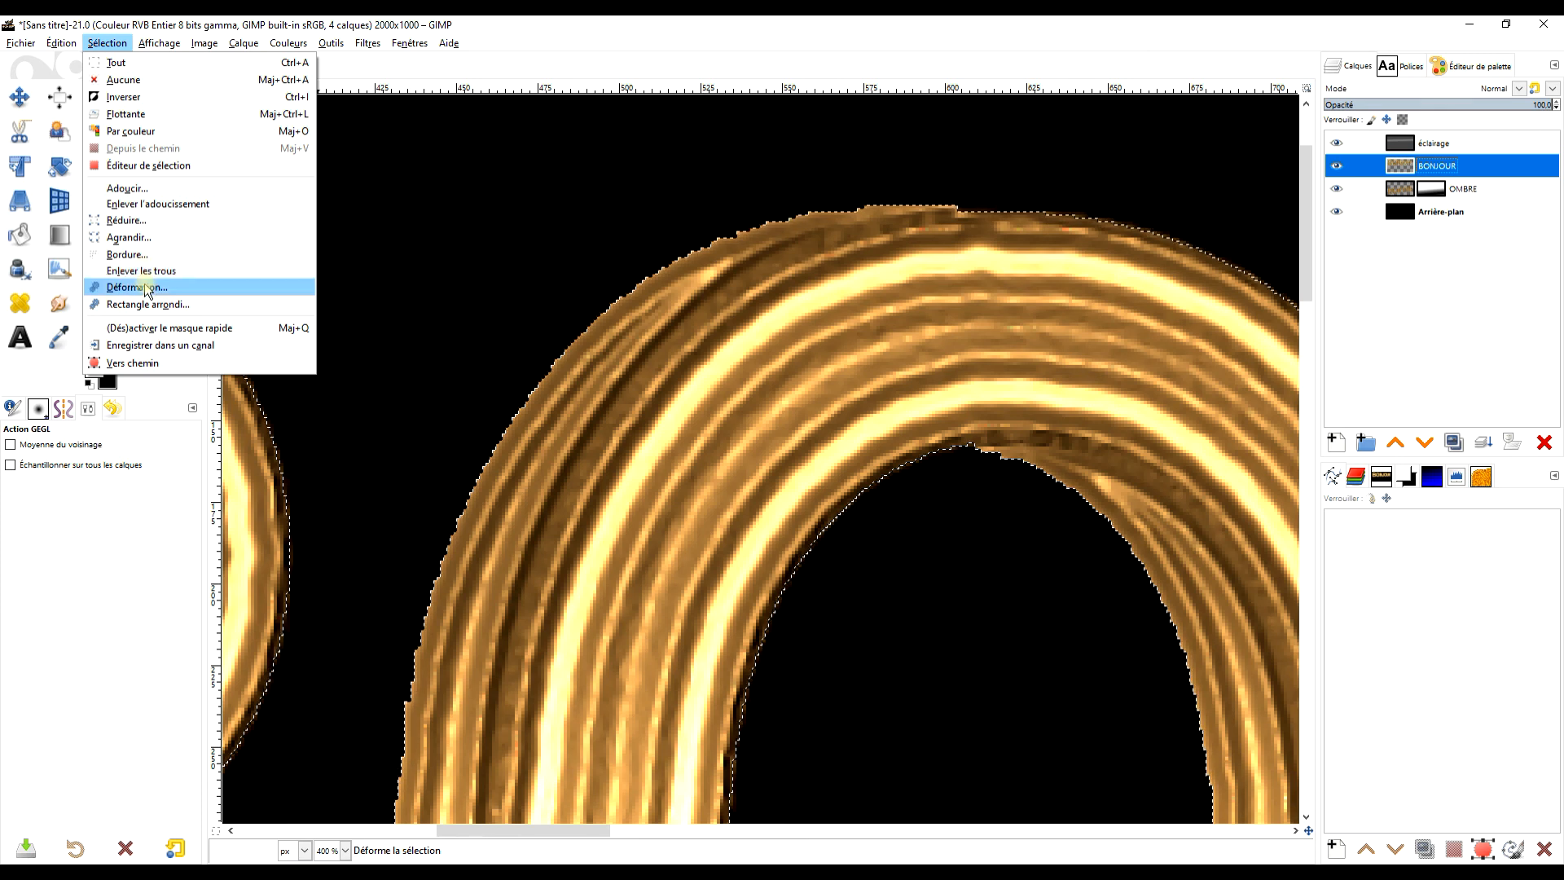
left_click(126, 220)
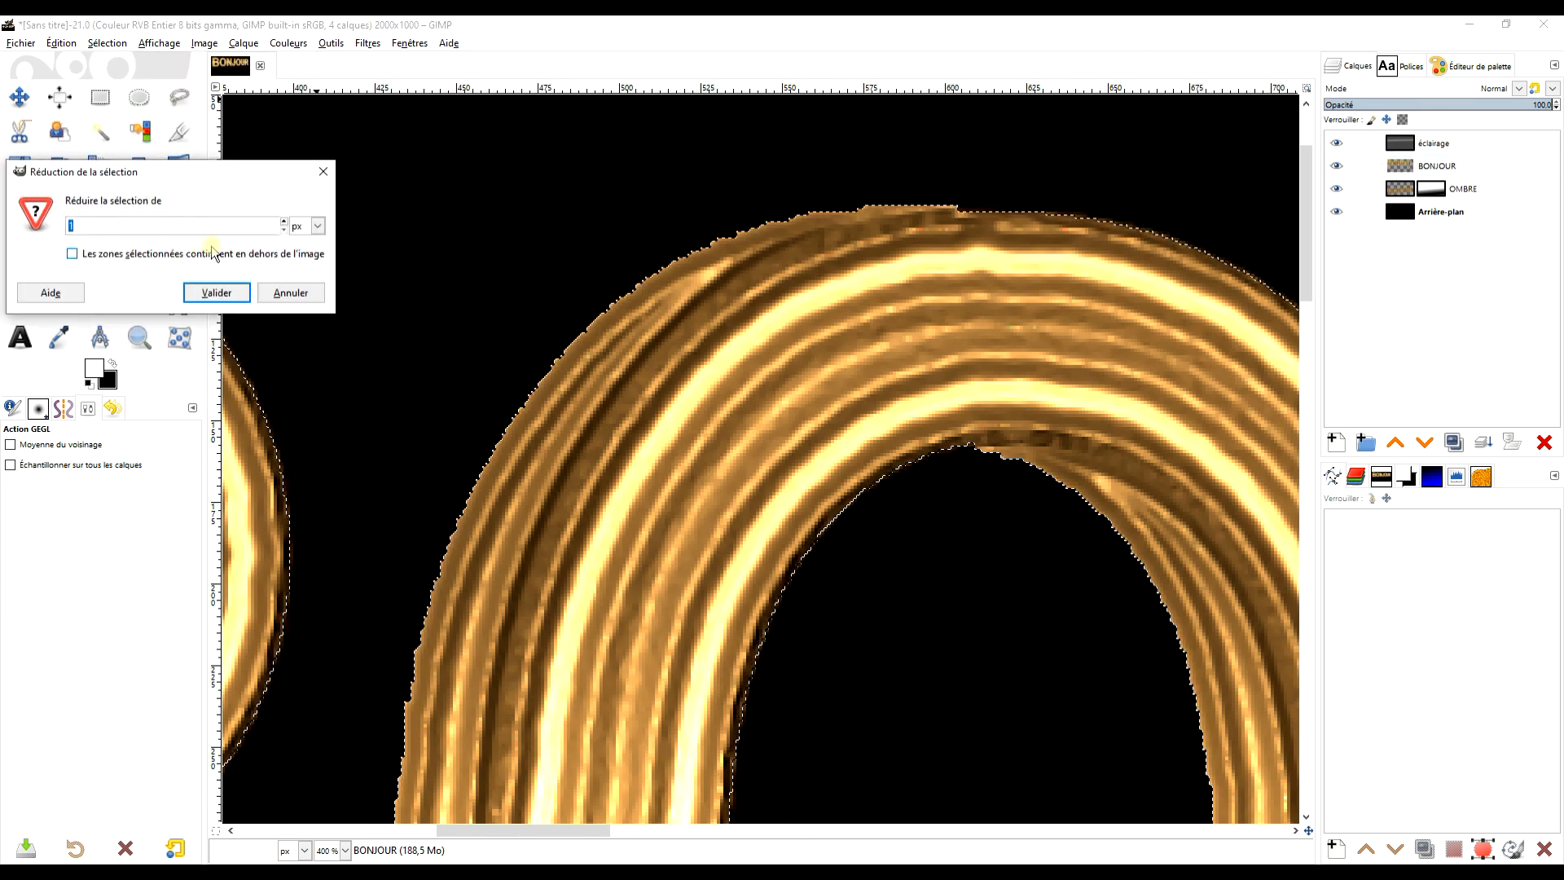
left_click(284, 220)
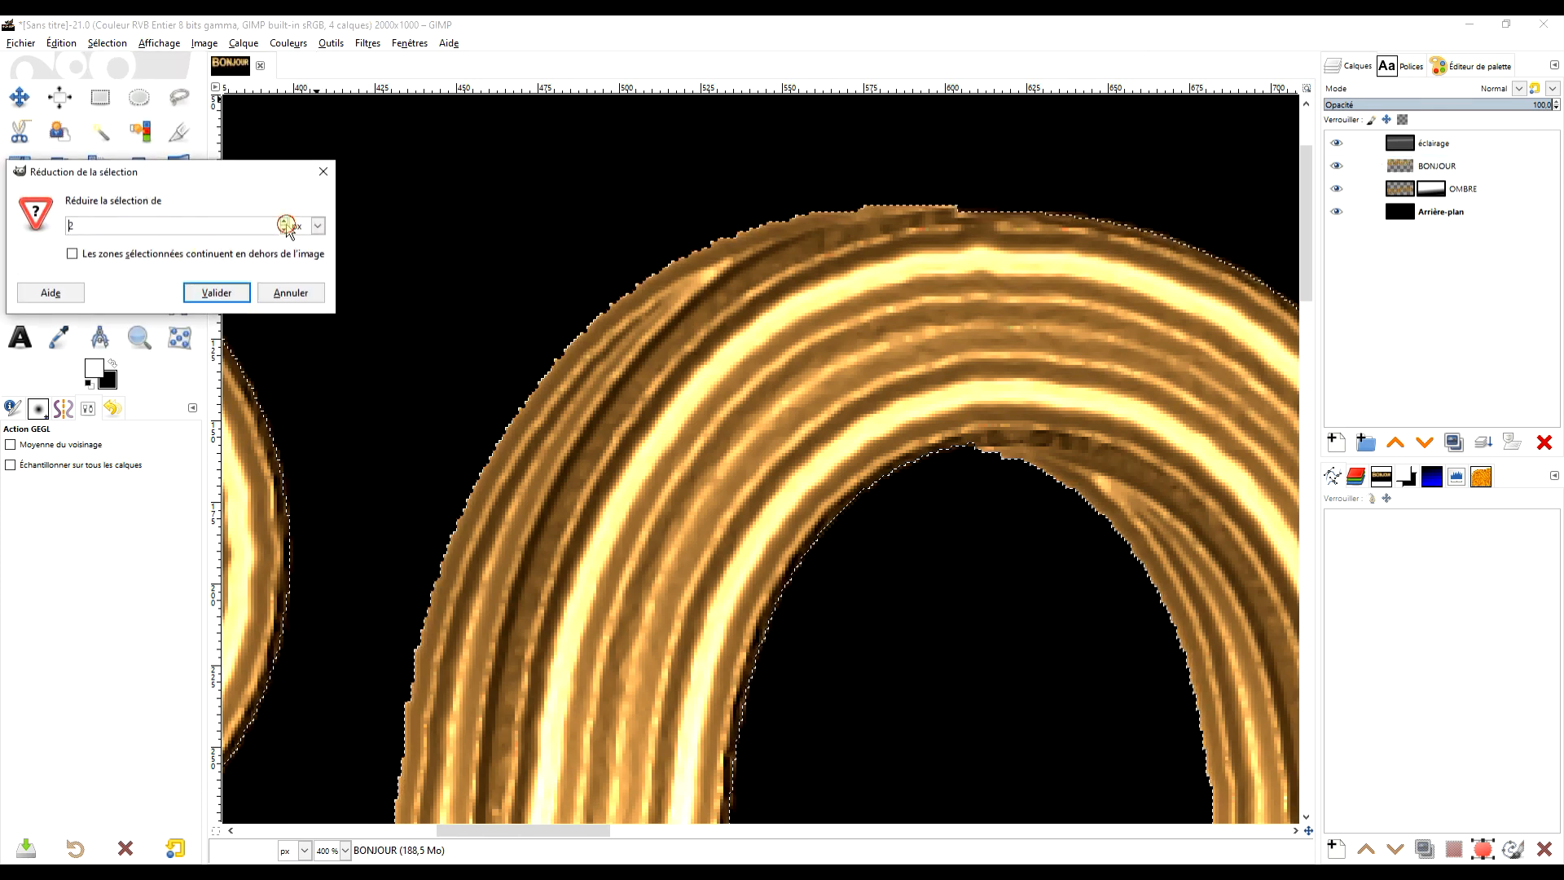
left_click(216, 291)
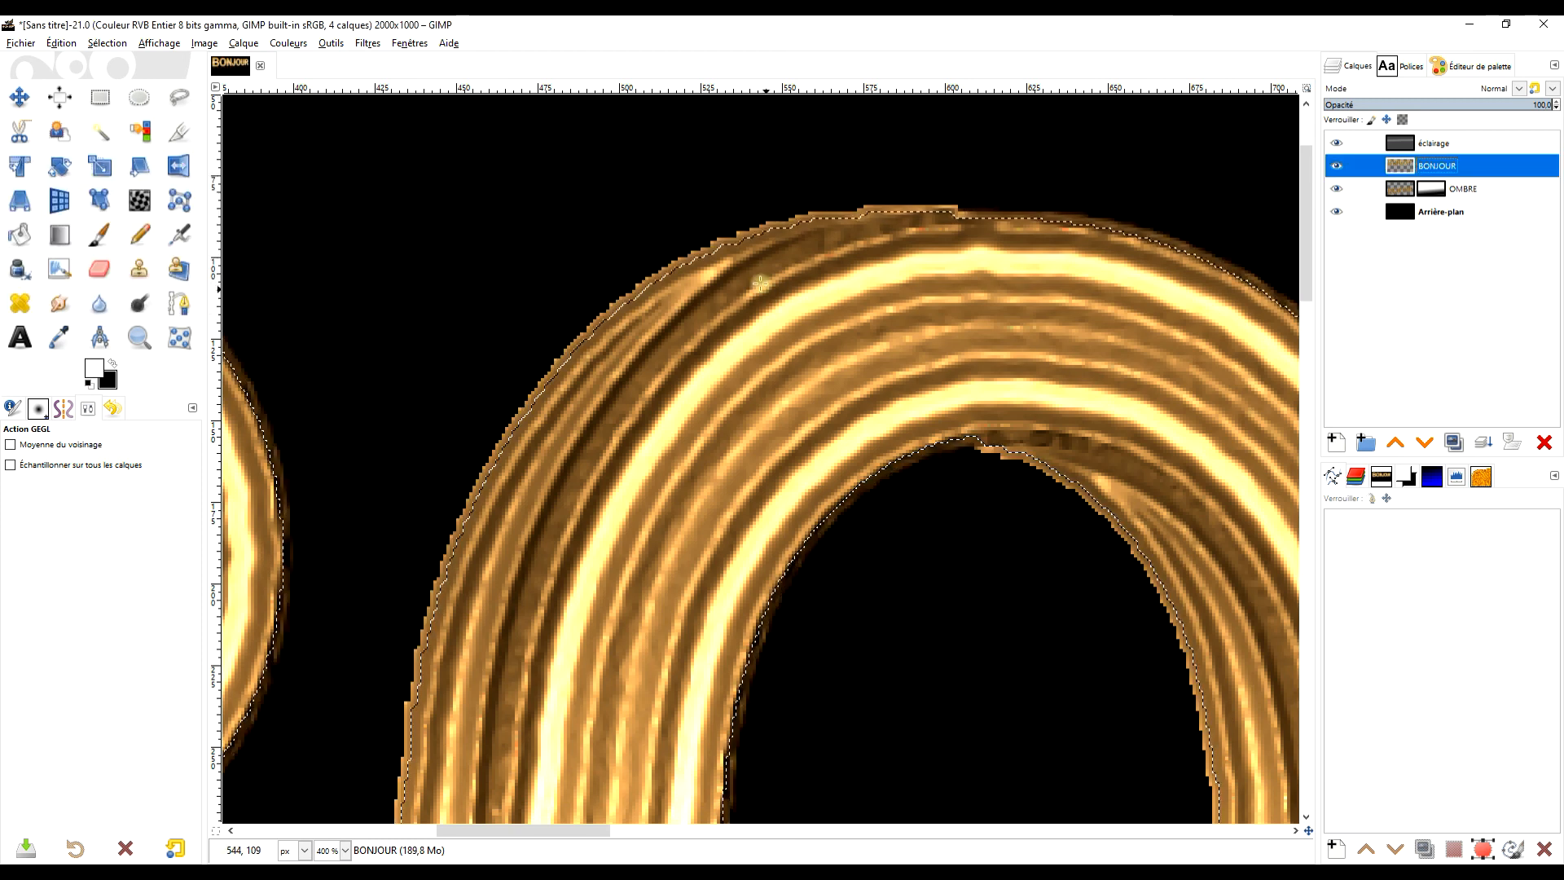
left_click(108, 44)
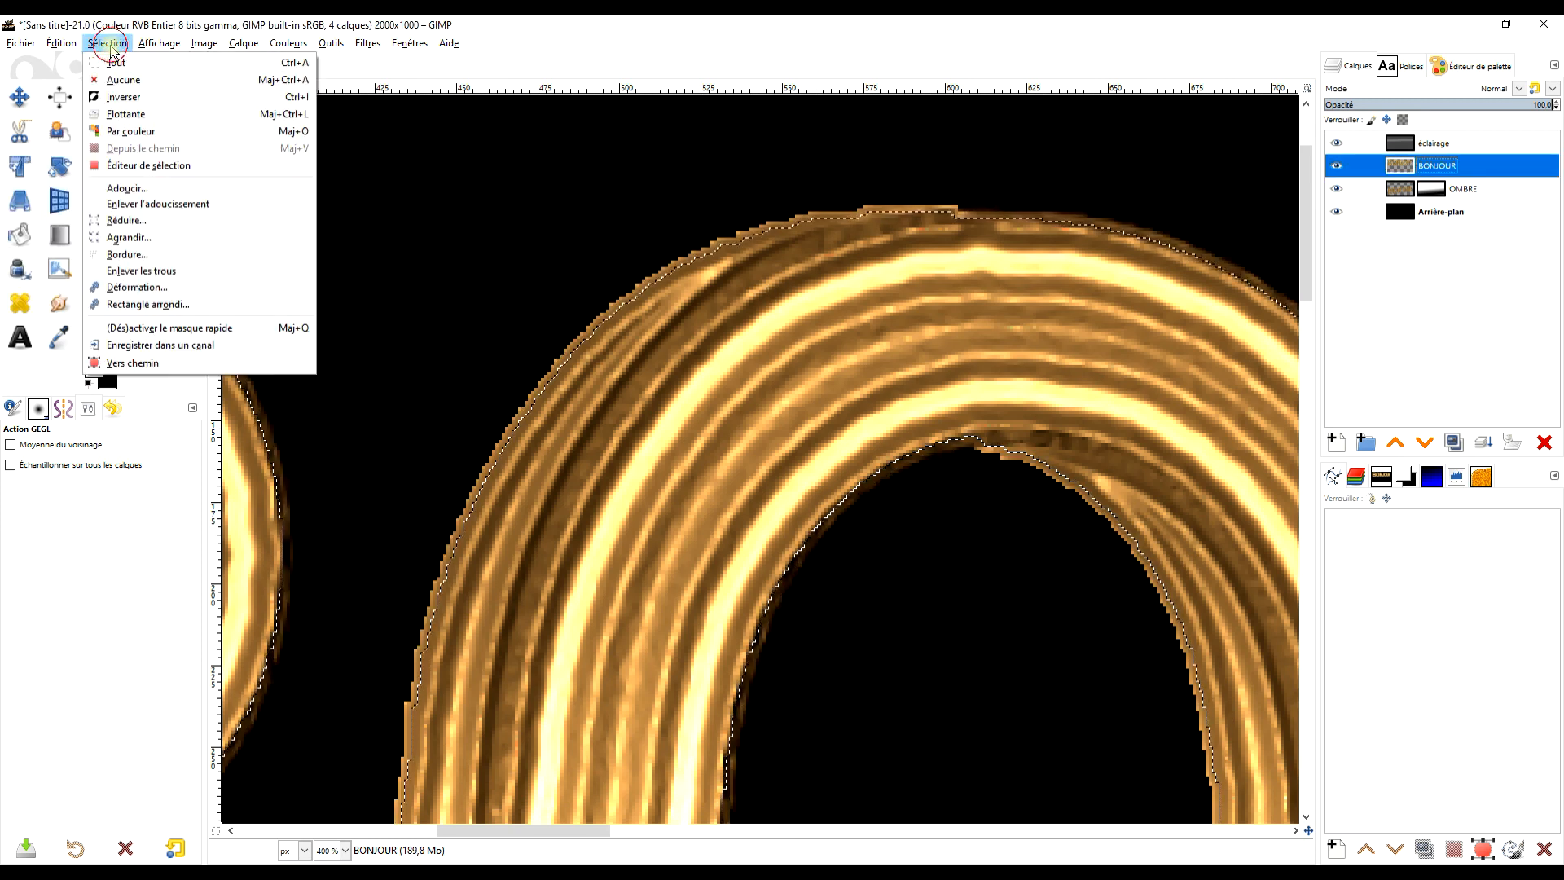
left_click(121, 97)
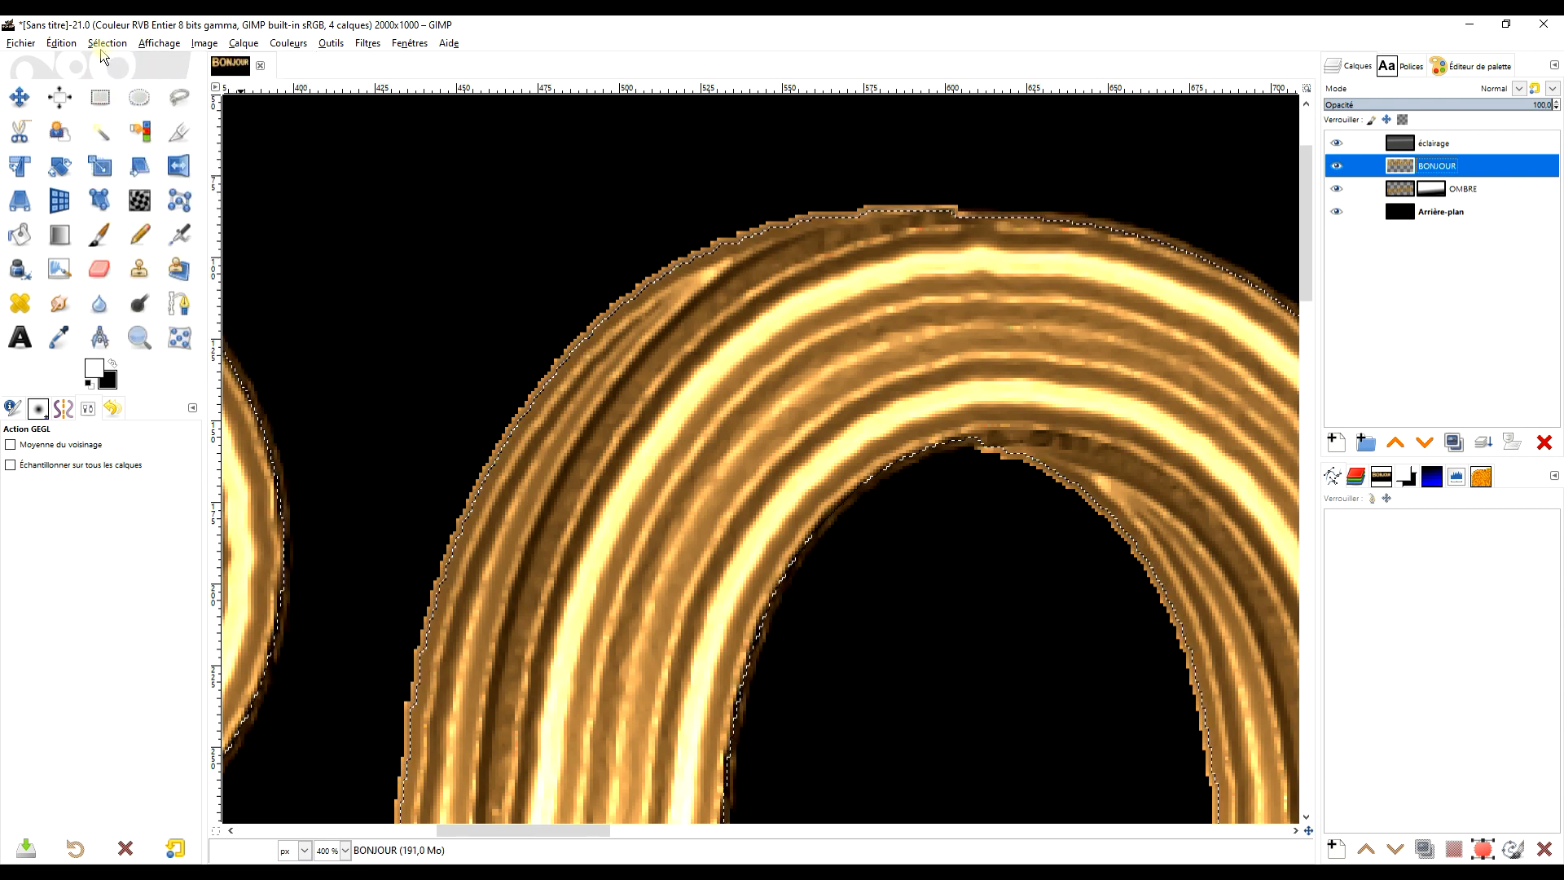
Step: Apply a Flou gaussien of 2.00 in X and Y to the selected edges of the BONJOUR layer
left_click(362, 46)
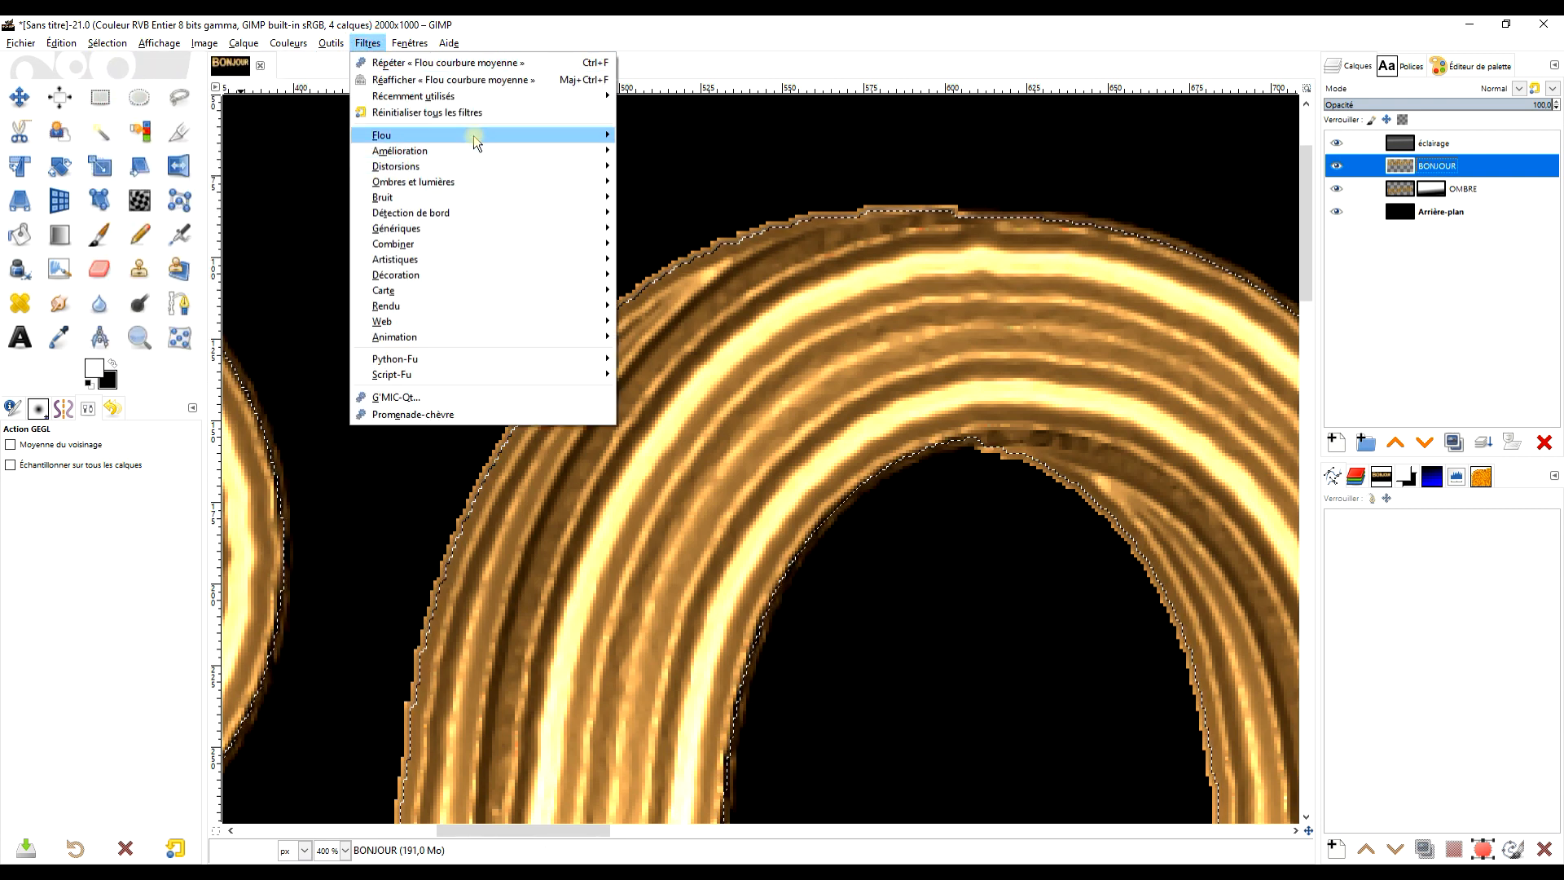
mouse_move(472, 135)
left_click(694, 154)
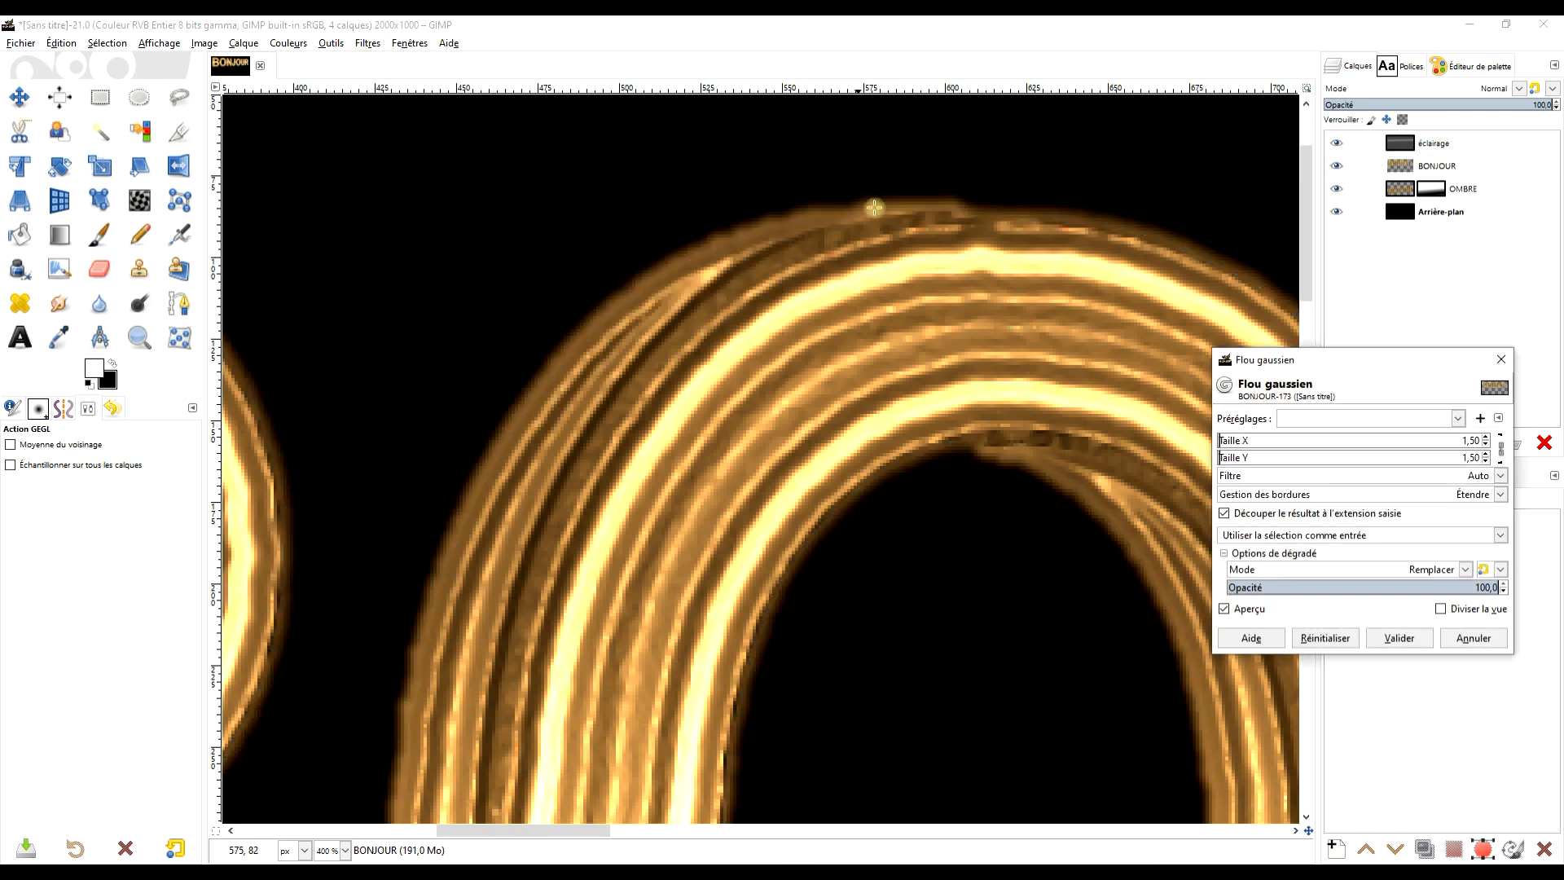
left_click(1487, 445)
left_click(1487, 438)
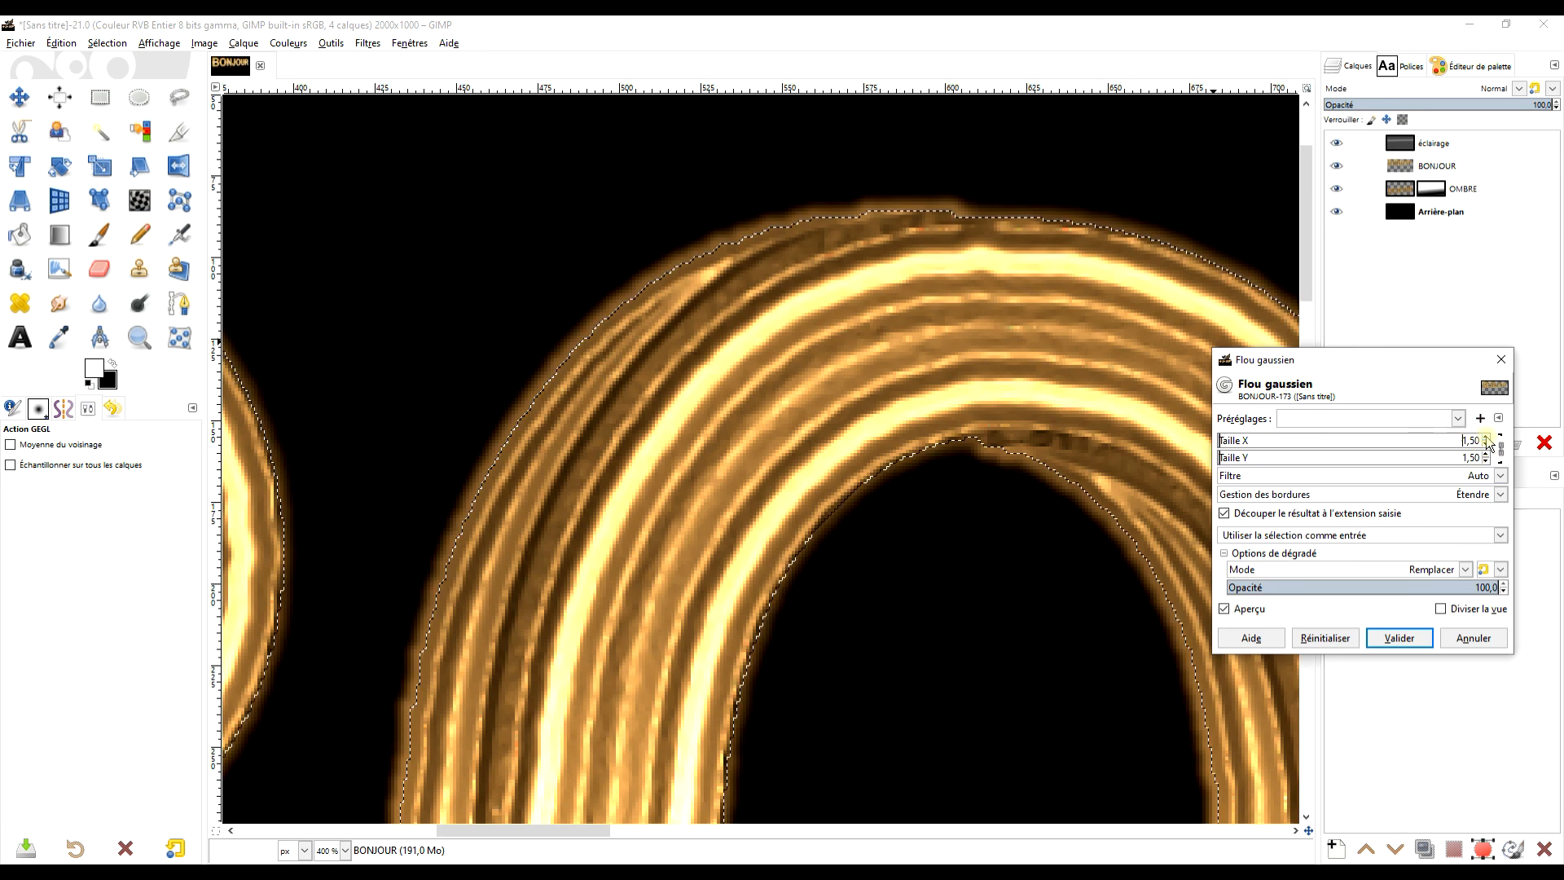
key("Delete")
key("Delete")
key("Delete")
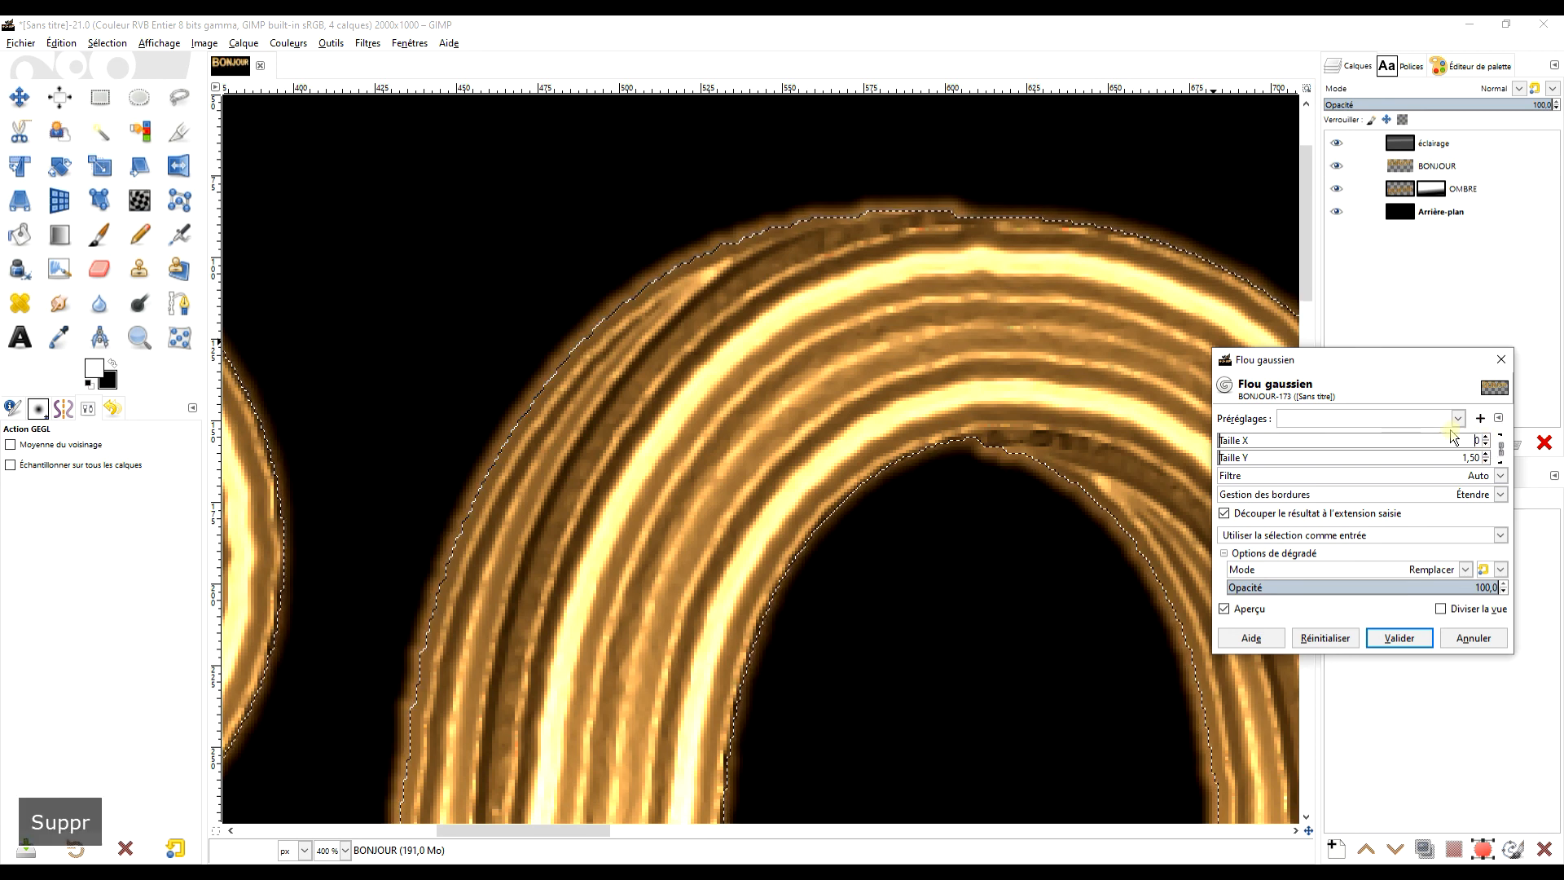
type("1")
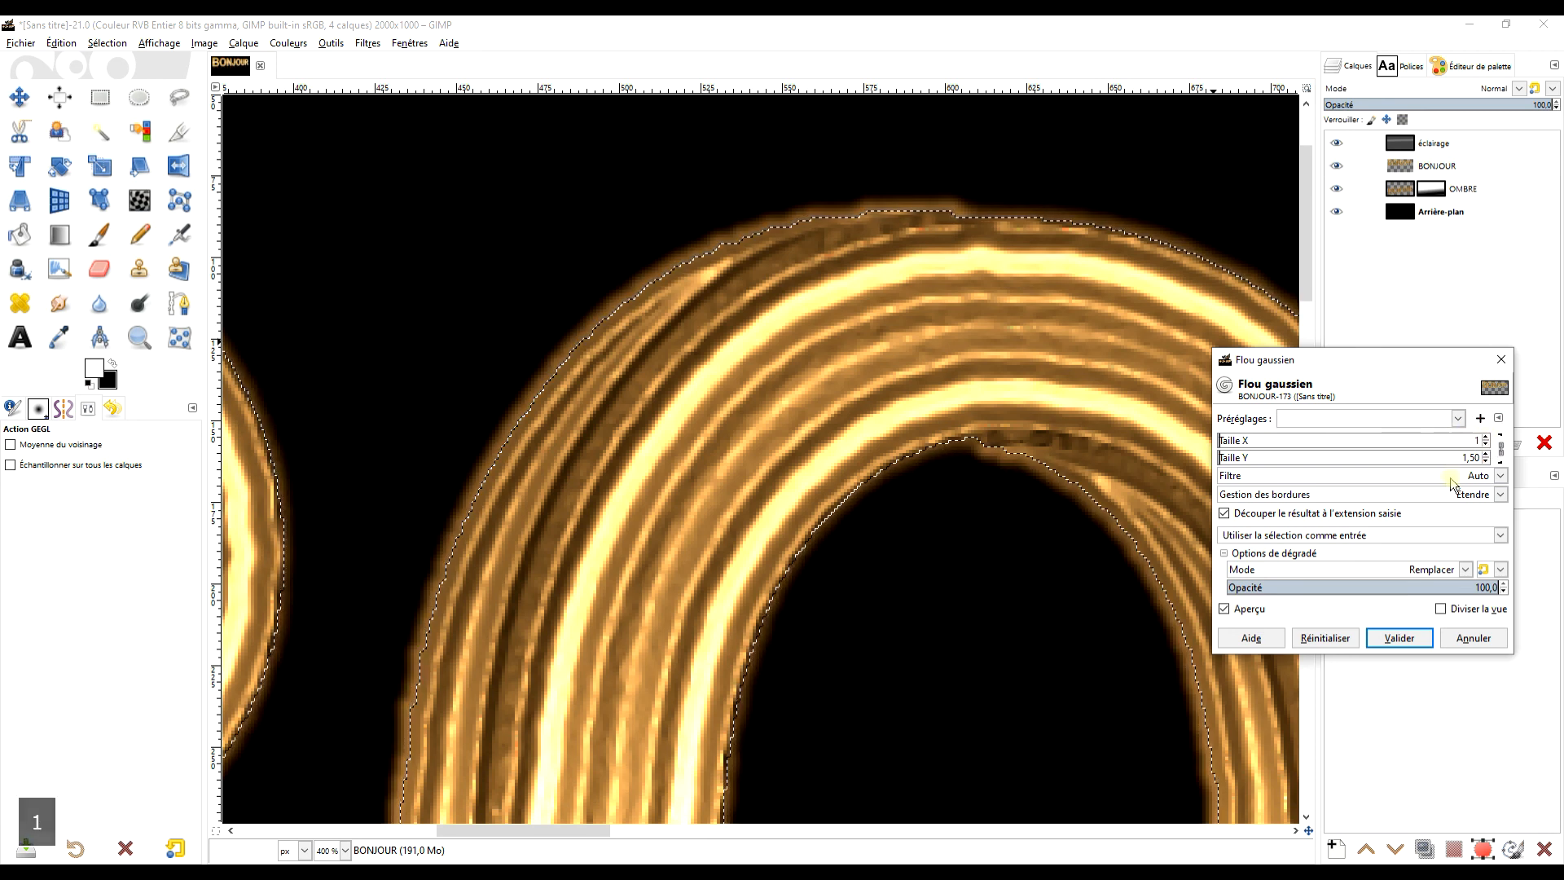
key("Return")
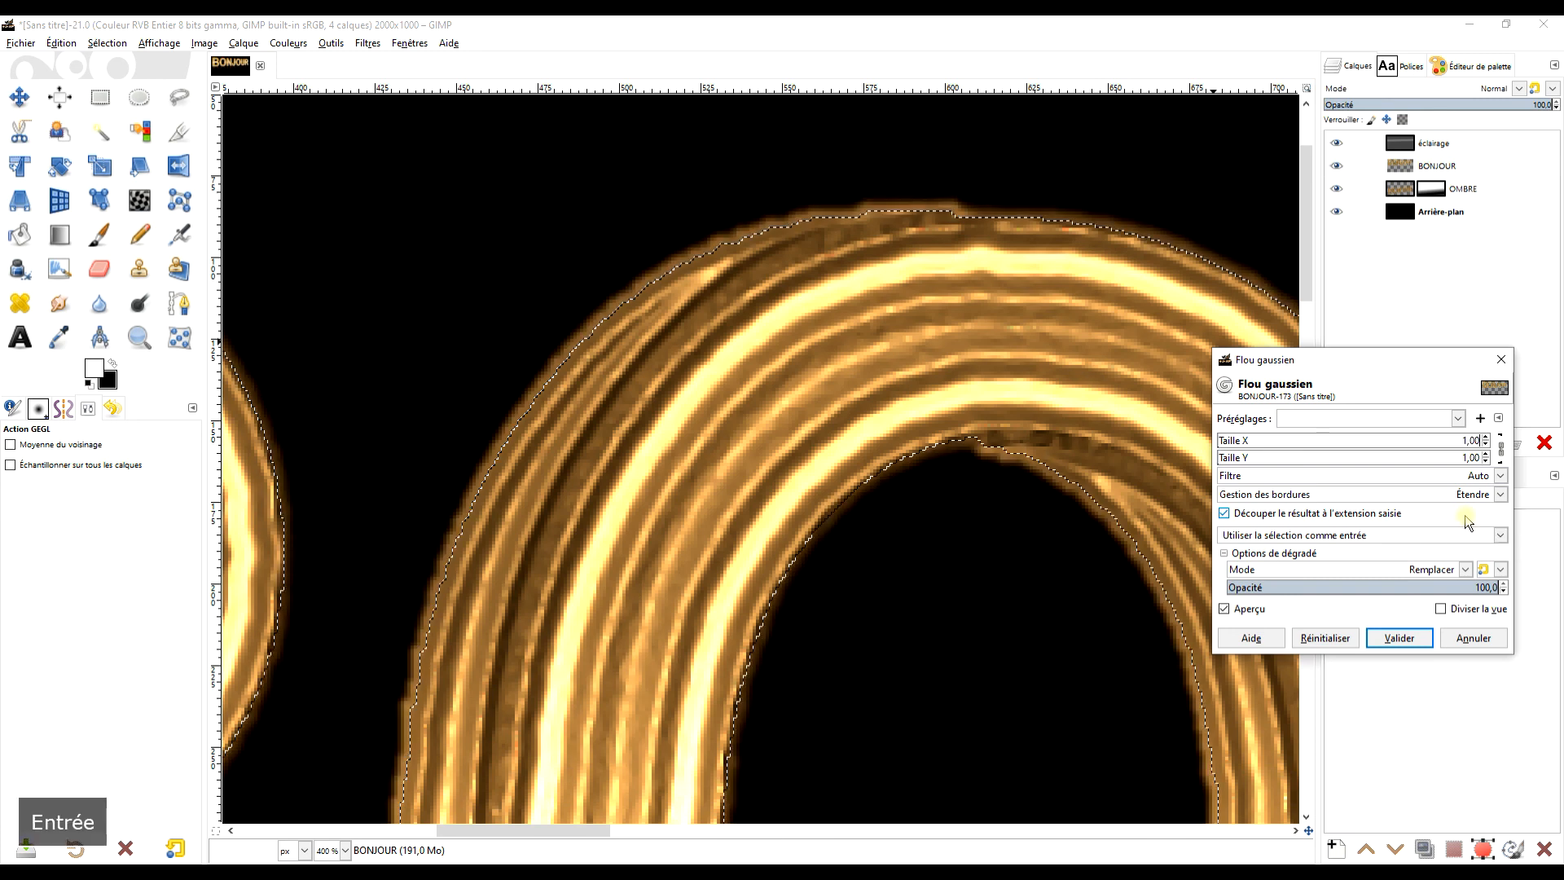
left_click(1490, 438)
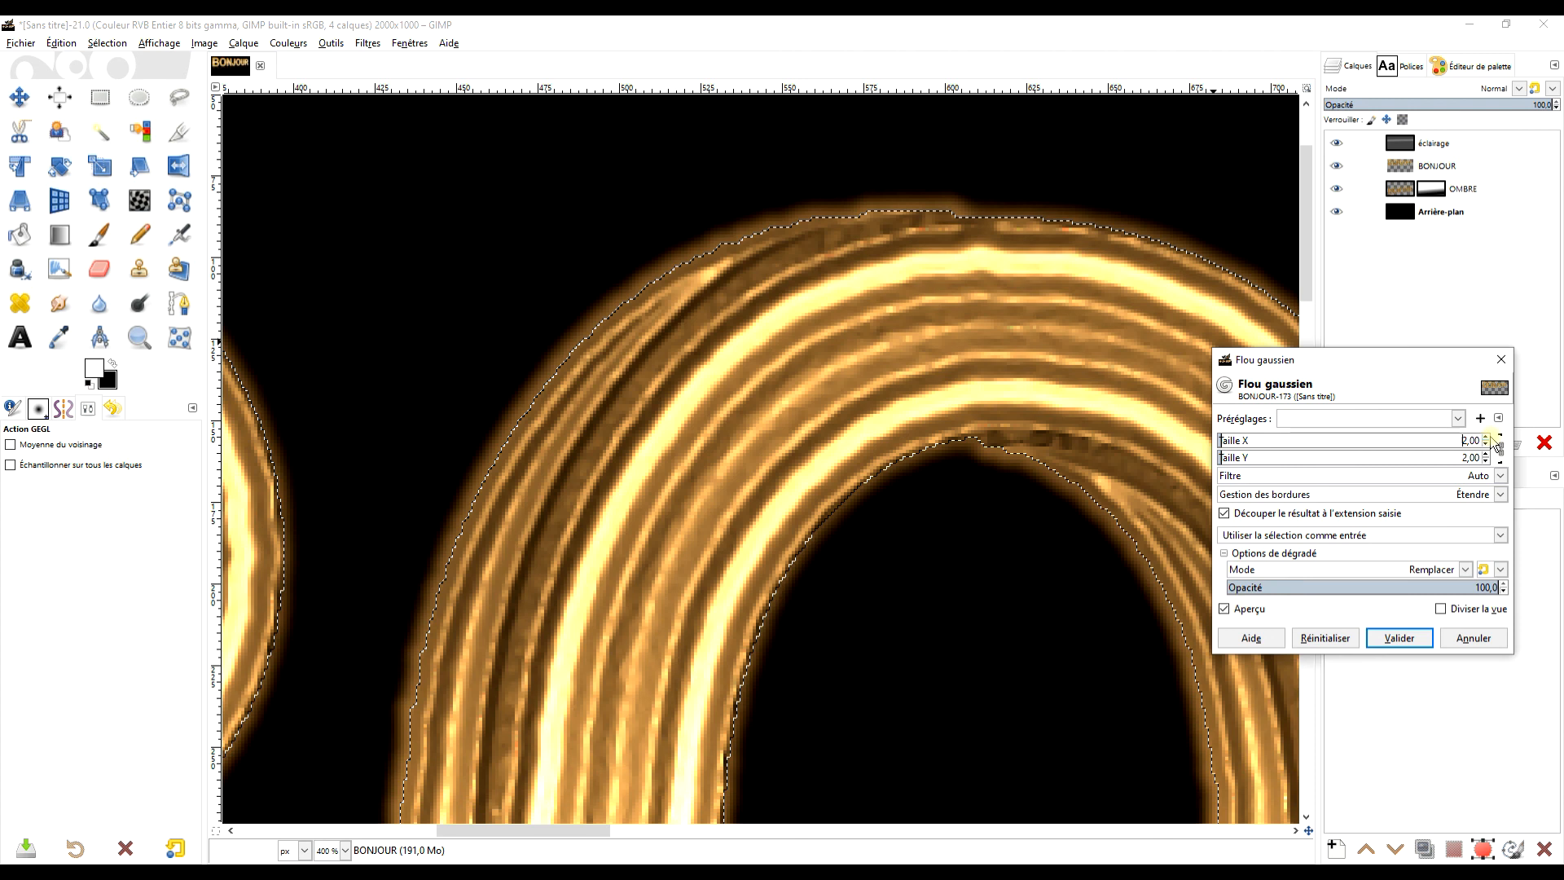
left_click(1400, 638)
Step: Remove the selection around the BONJOUR letters
scroll(896, 472, "down", 4)
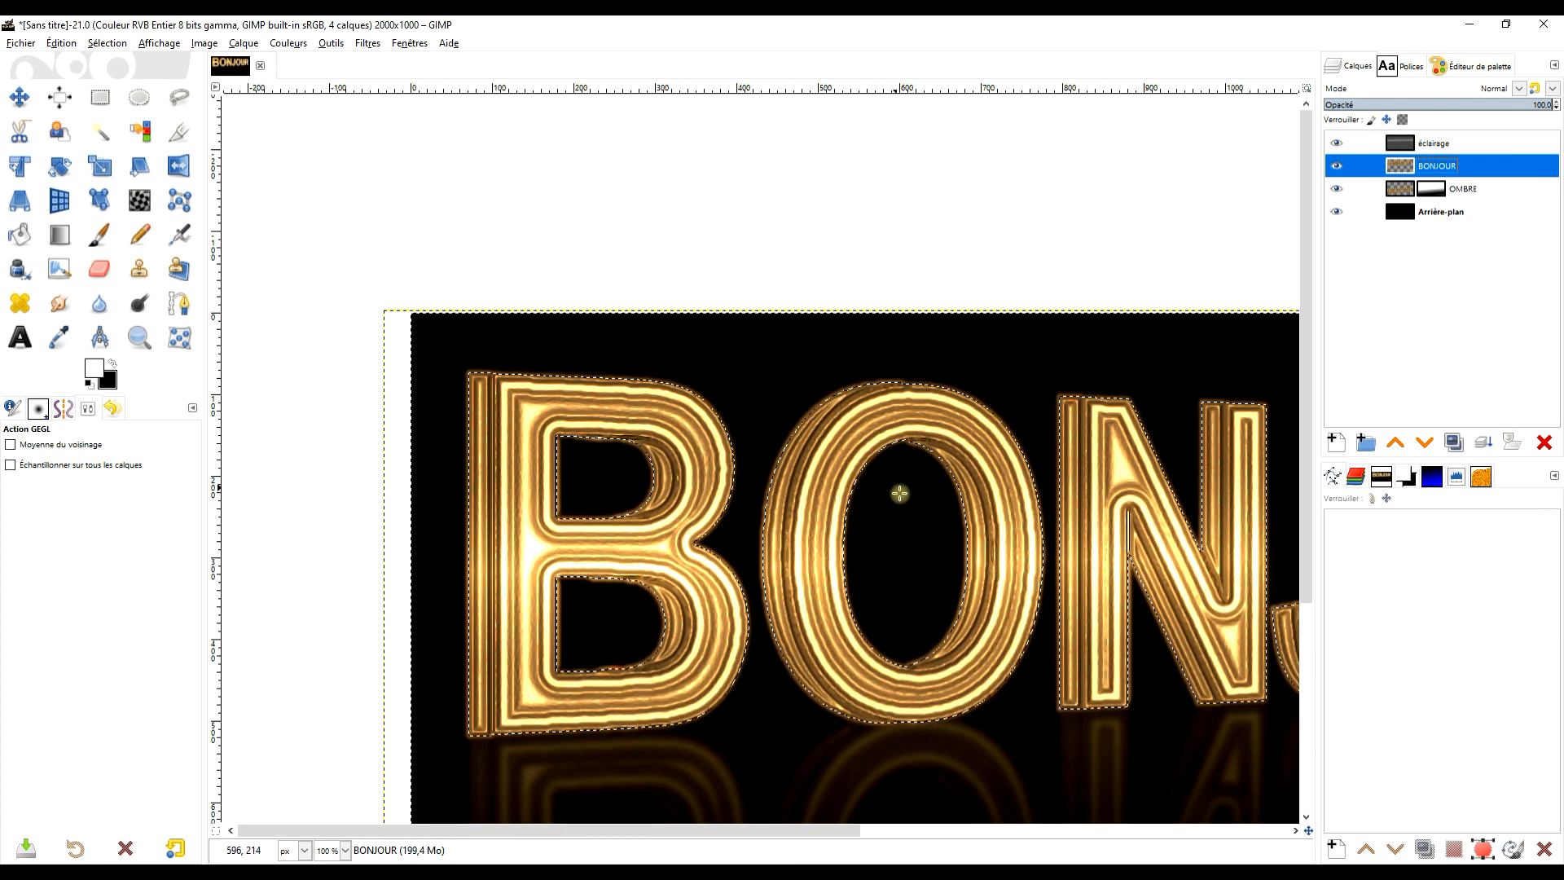
left_click(106, 42)
left_click(124, 81)
Step: Examine the softened letter edges and the reflection at different magnifications
scroll(949, 393, "down", 1)
scroll(950, 393, "right", 1)
scroll(950, 393, "down", 1)
scroll(988, 403, "right", 2)
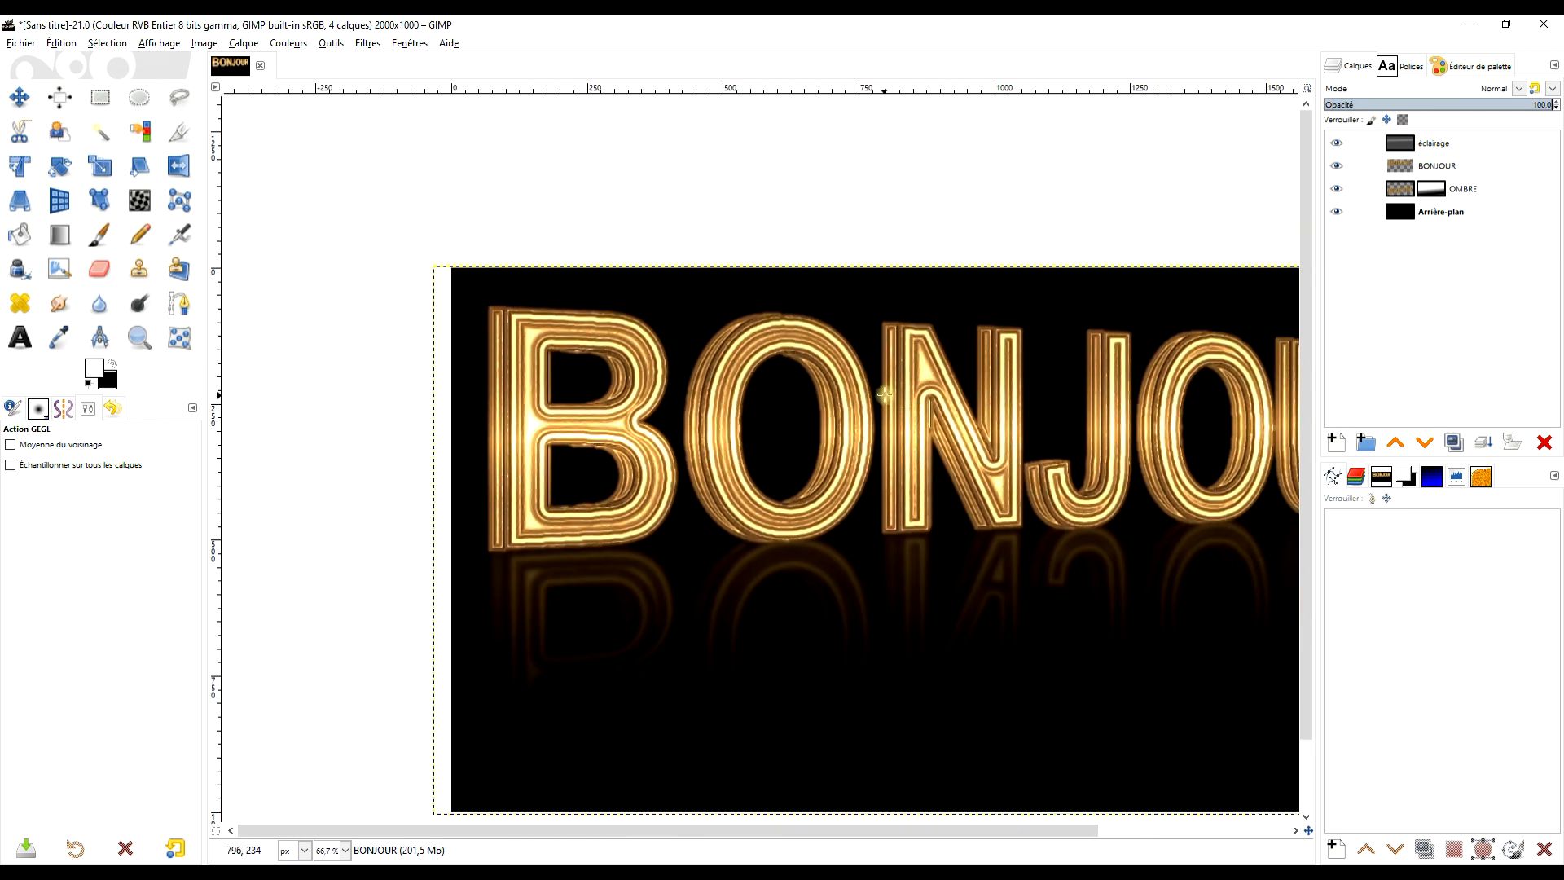
scroll(885, 394, "up", 1)
scroll(900, 407, "down", 1)
scroll(960, 406, "down", 1)
scroll(988, 415, "up", 1)
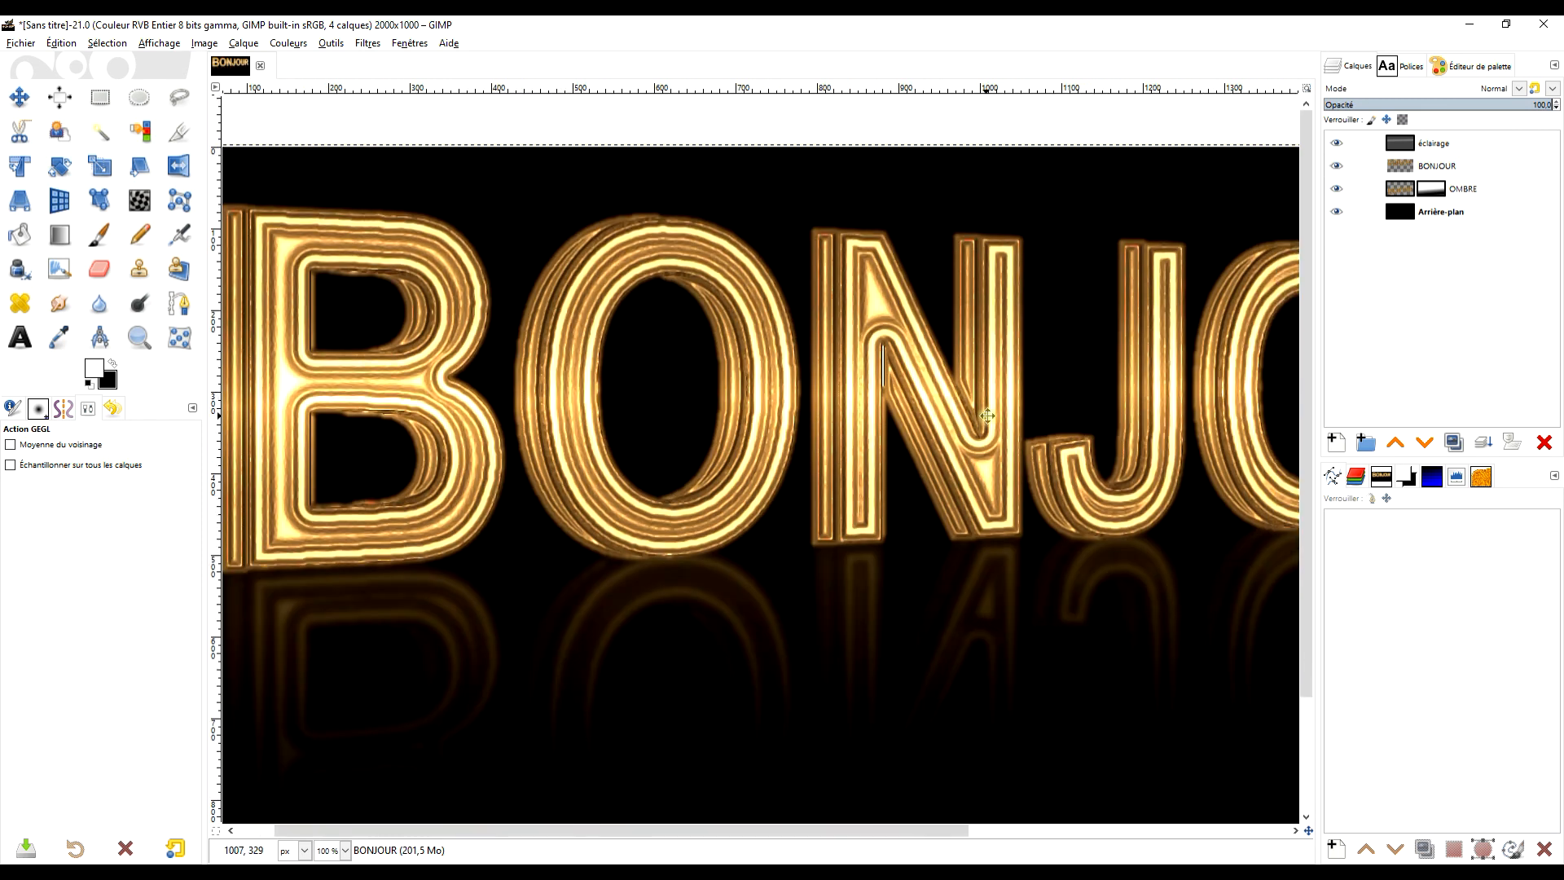
scroll(1045, 427, "down", 3)
Step: Resize the BONJOUR layer's boundary to the image dimensions
right_click(1404, 166)
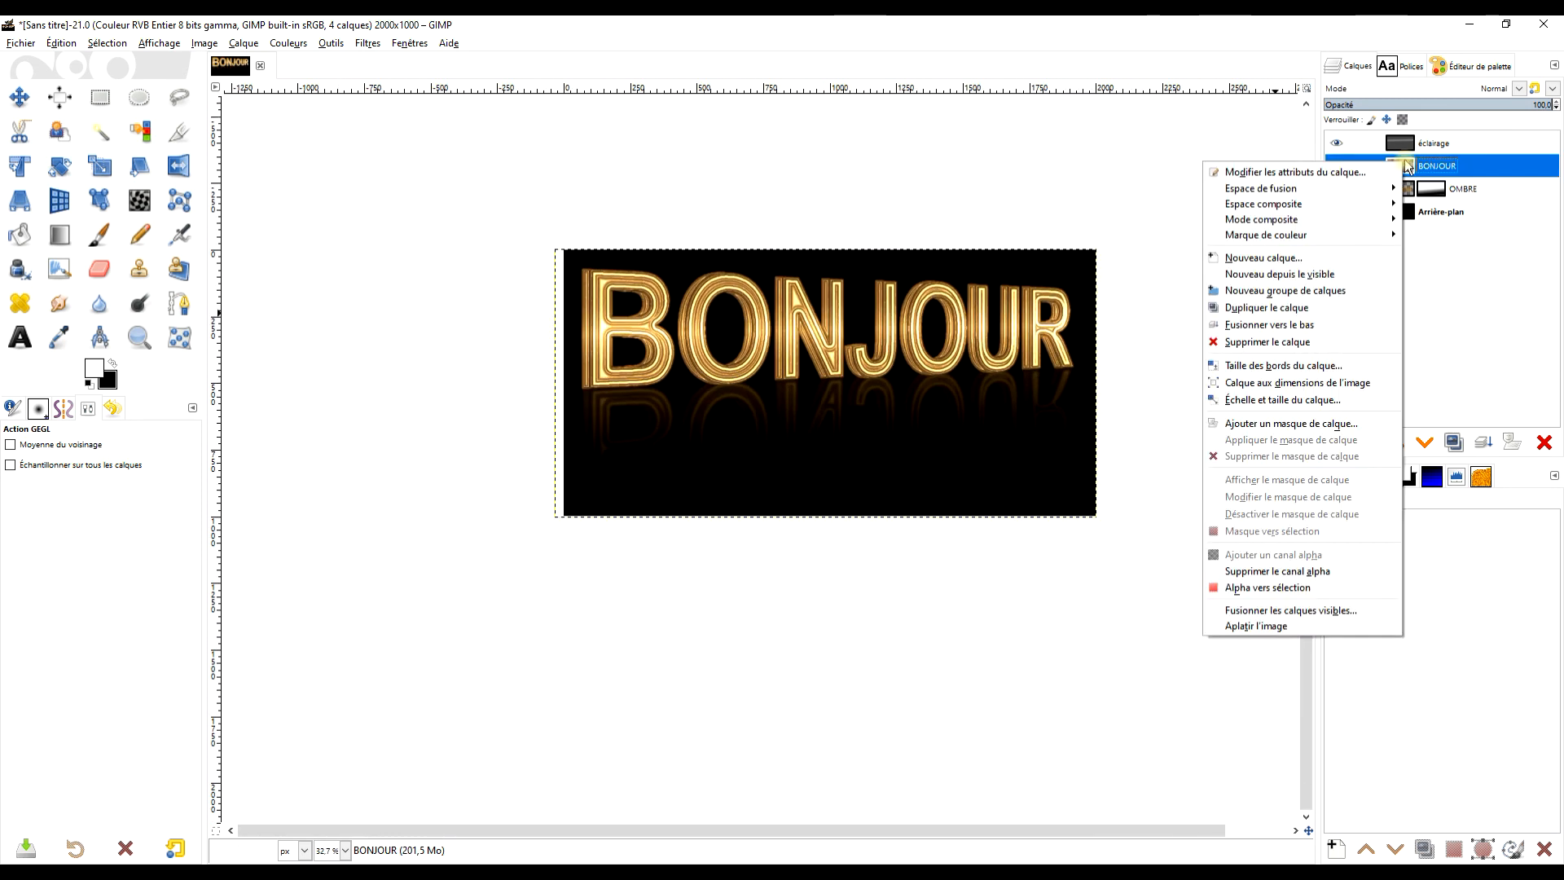
left_click(1331, 383)
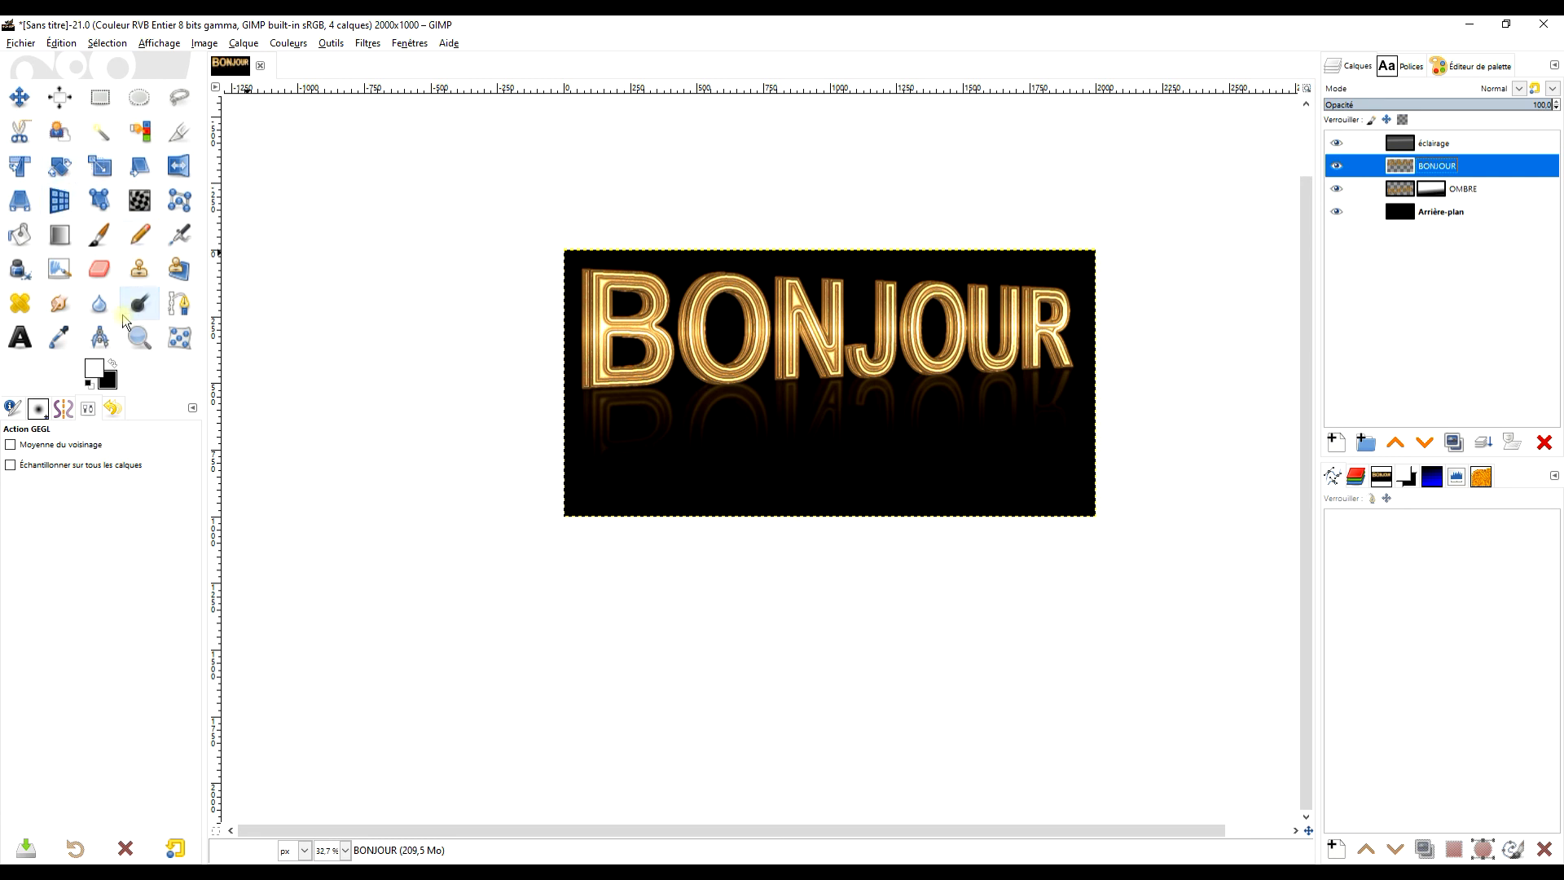
left_click(136, 343)
left_click_drag(557, 245, 1121, 440)
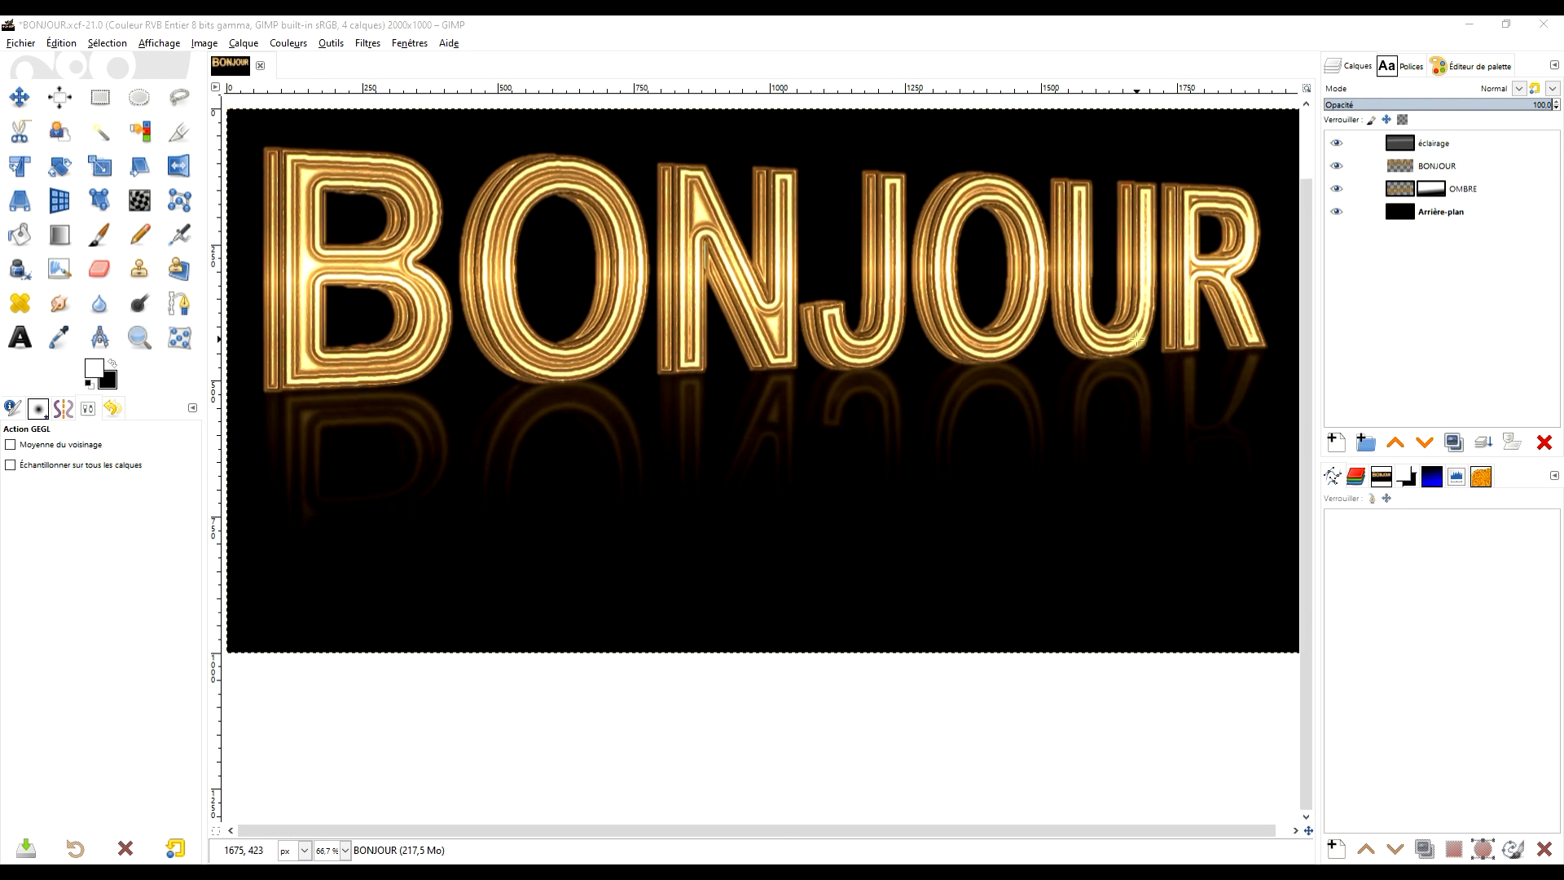
Step: Duplicate the BONJOUR layer and move the copy directly beneath the original layer
left_click(1442, 166)
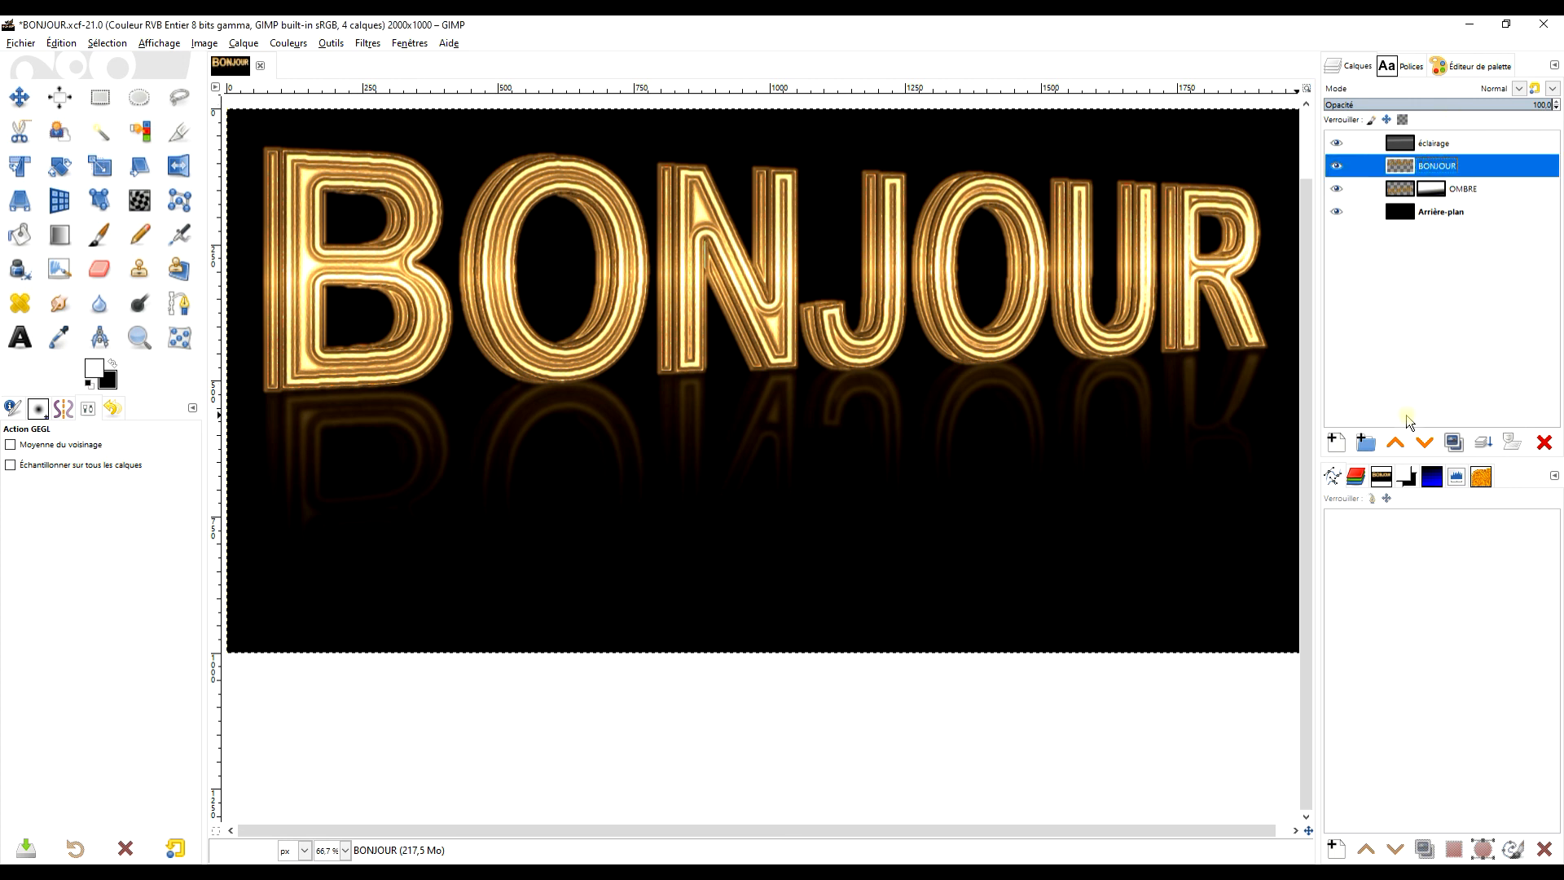
left_click(1454, 442)
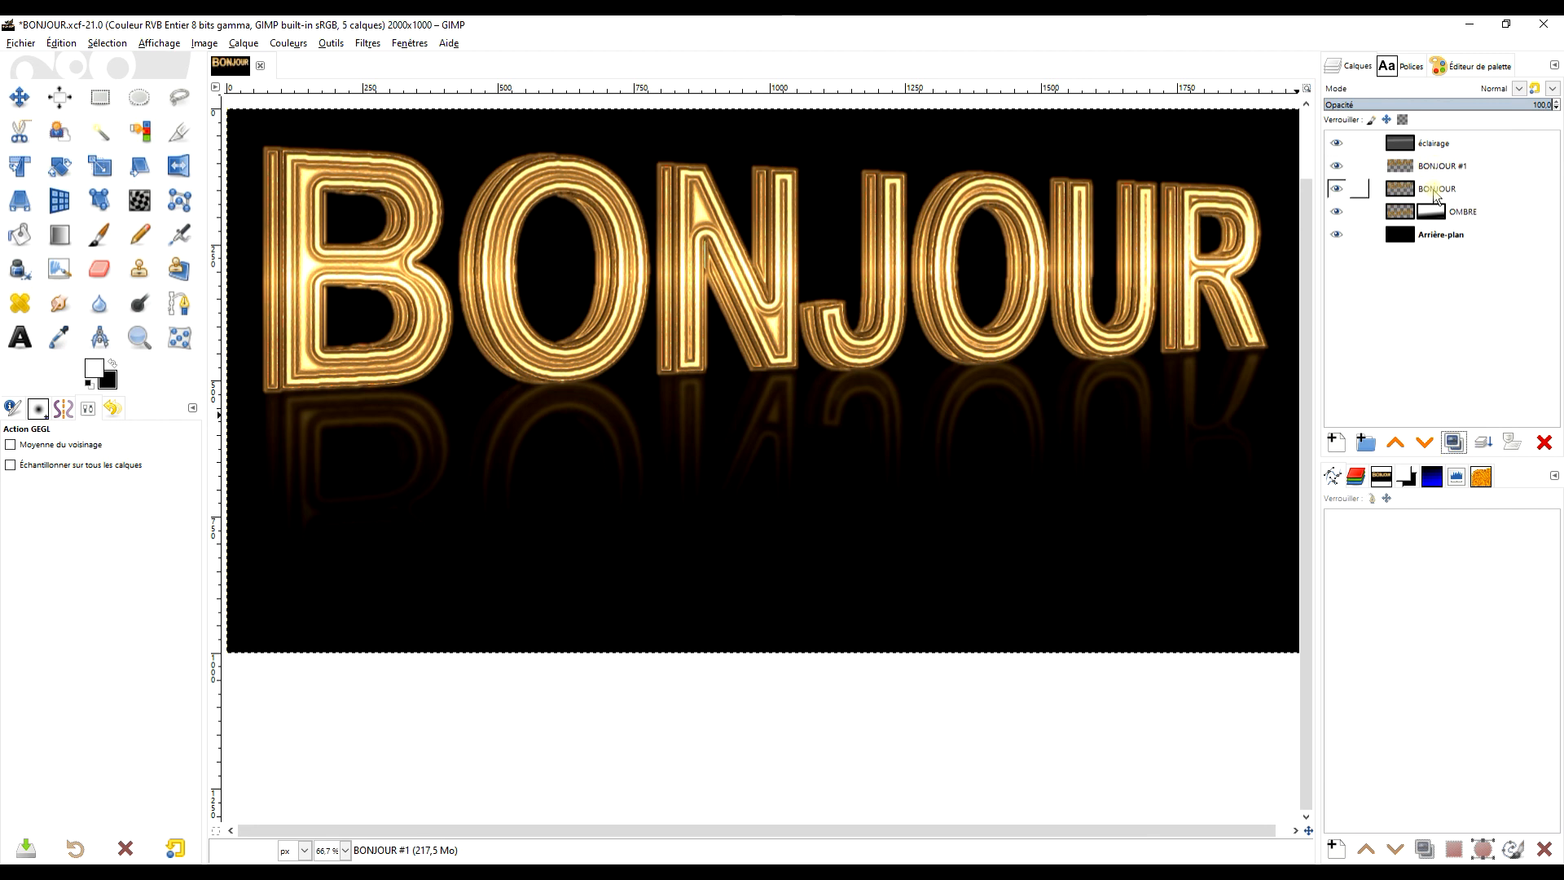
left_click(1424, 442)
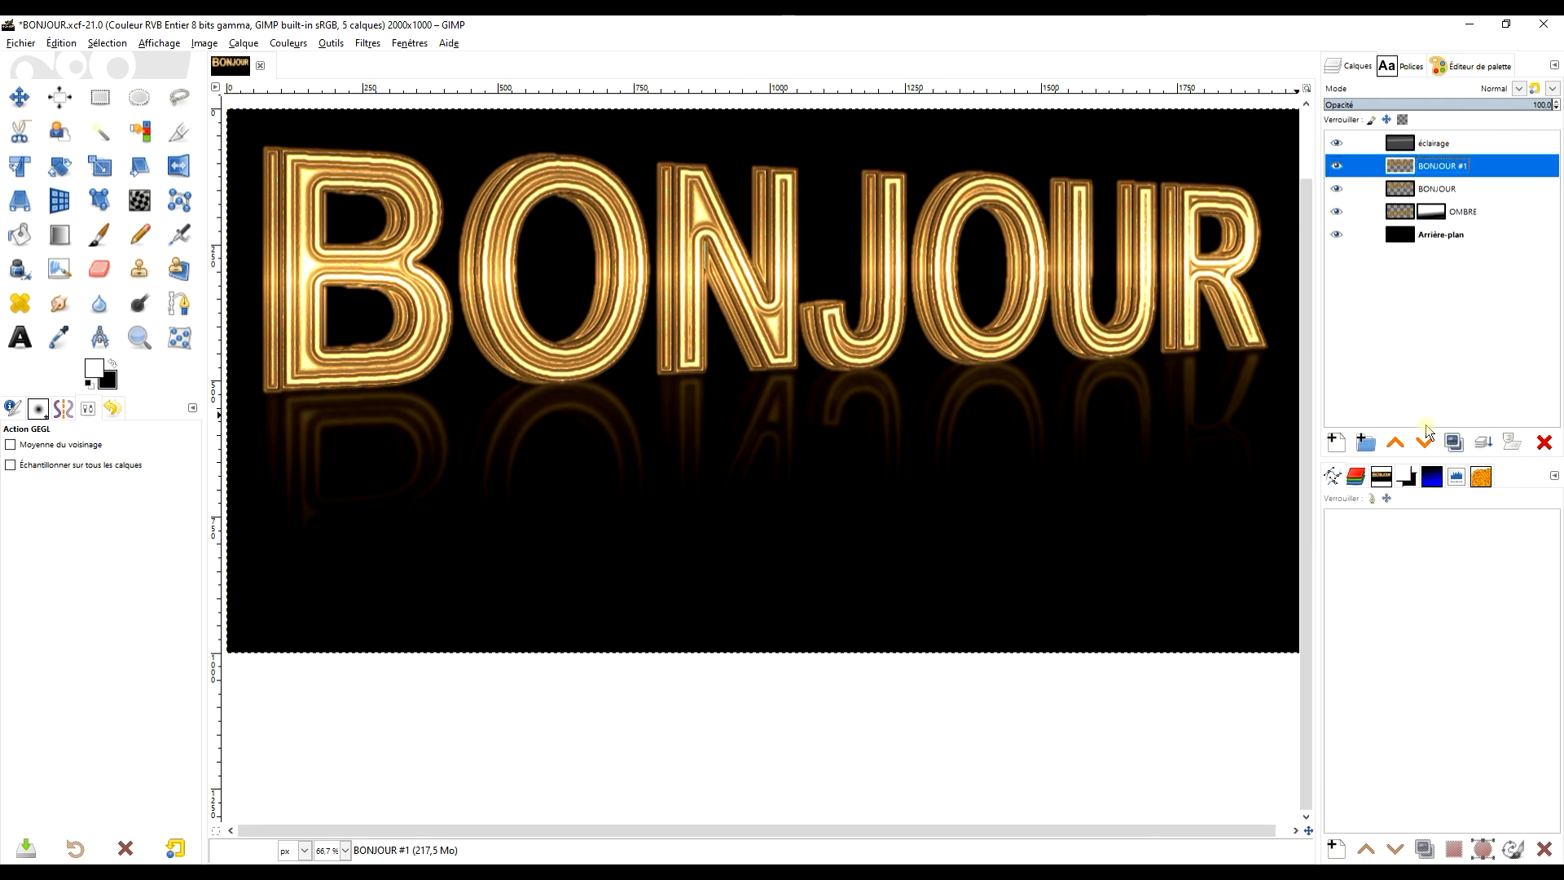
Step: Rename the duplicated BONJOUR layer as brillance
double_click(1448, 189)
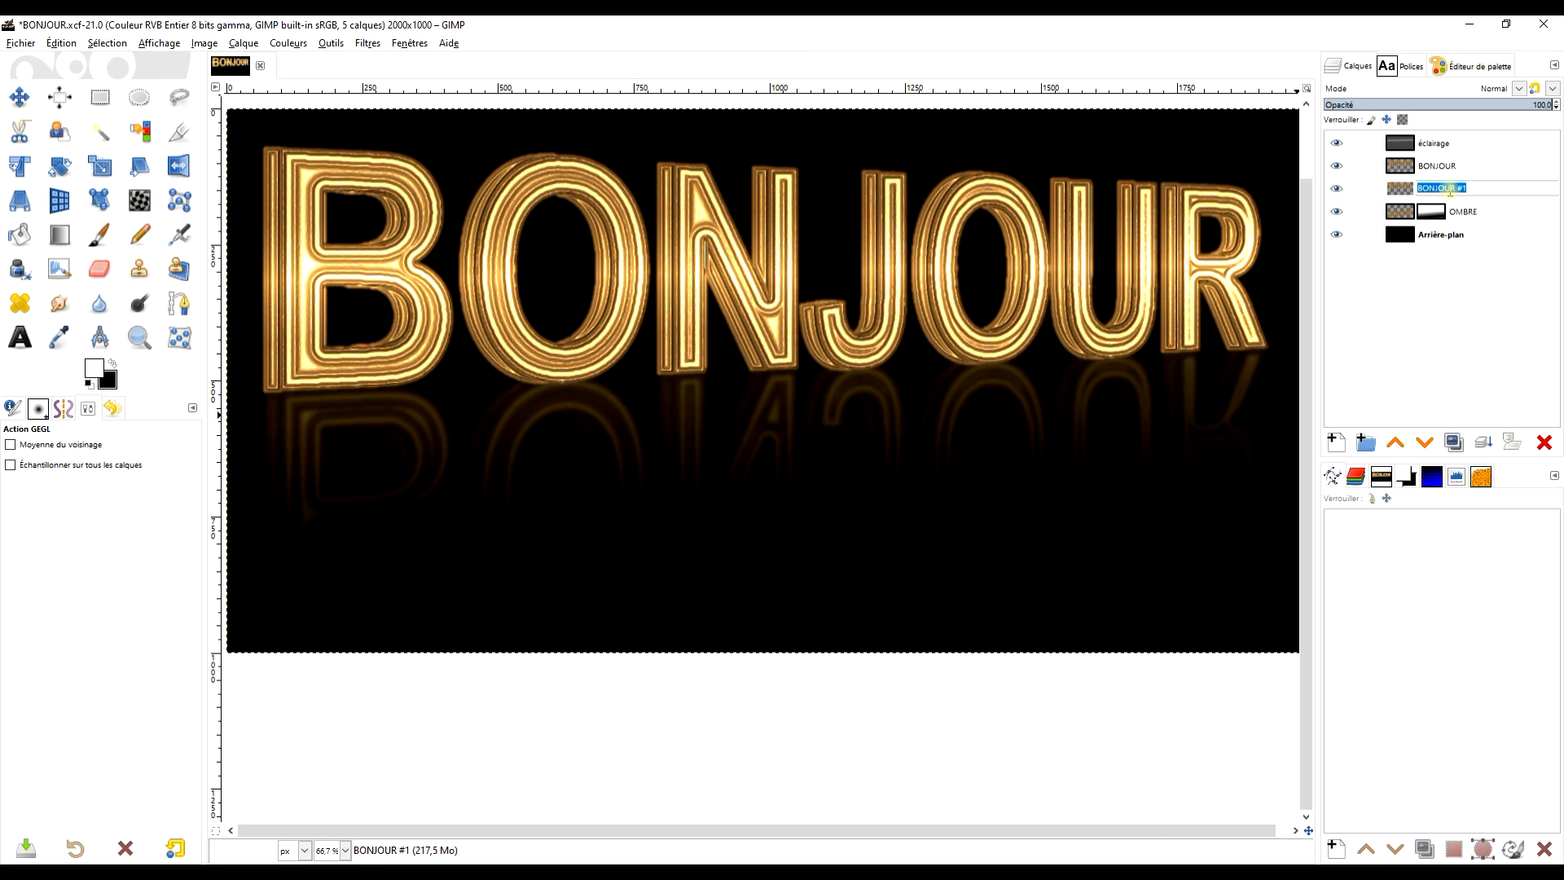
type("brillance")
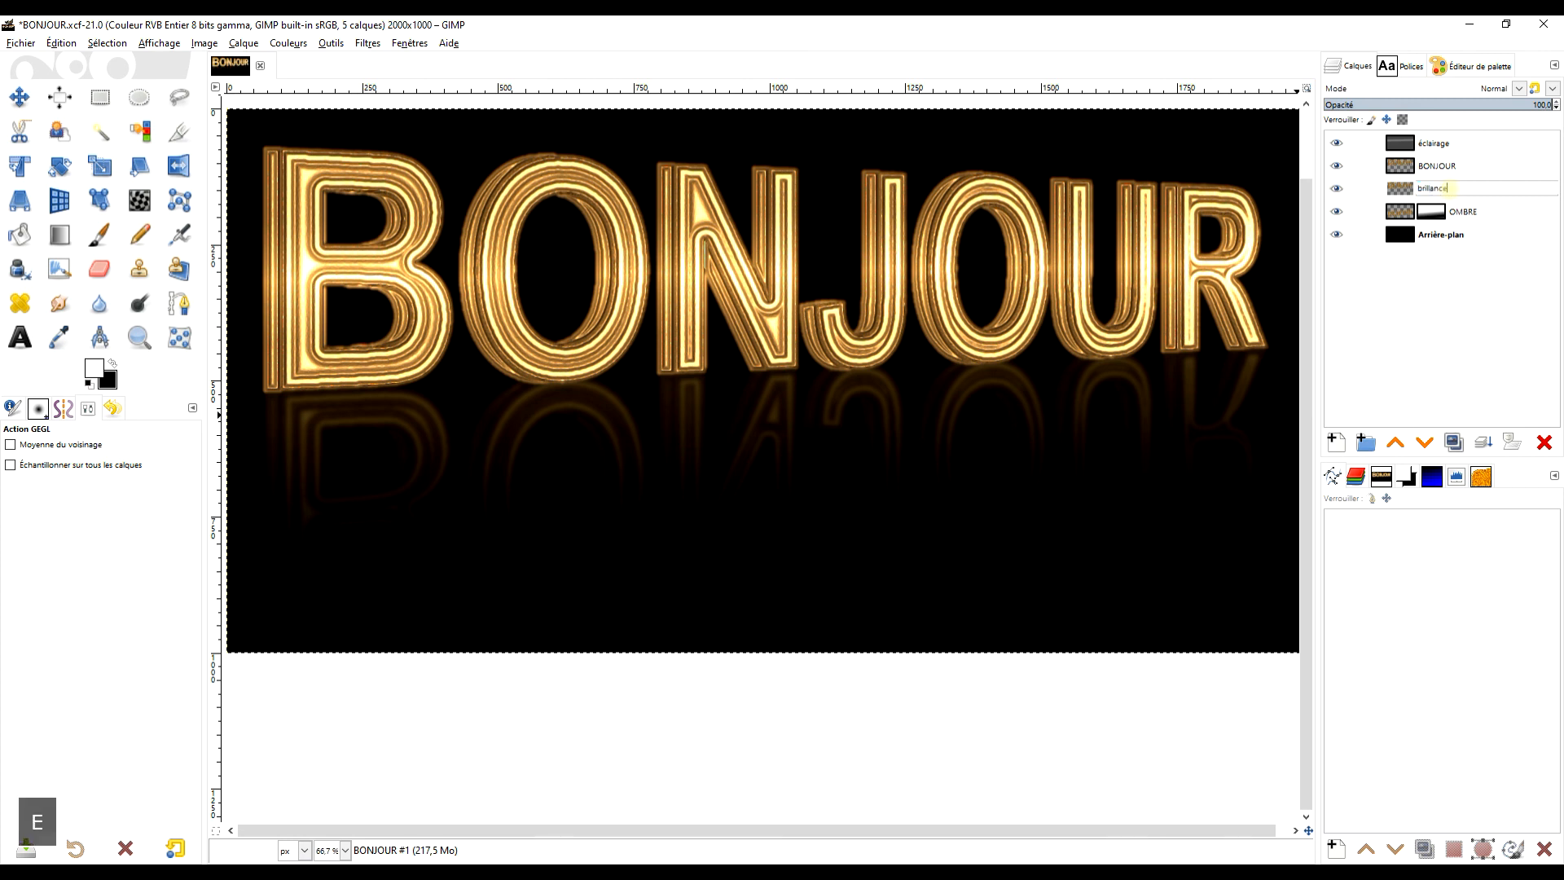
key("Return")
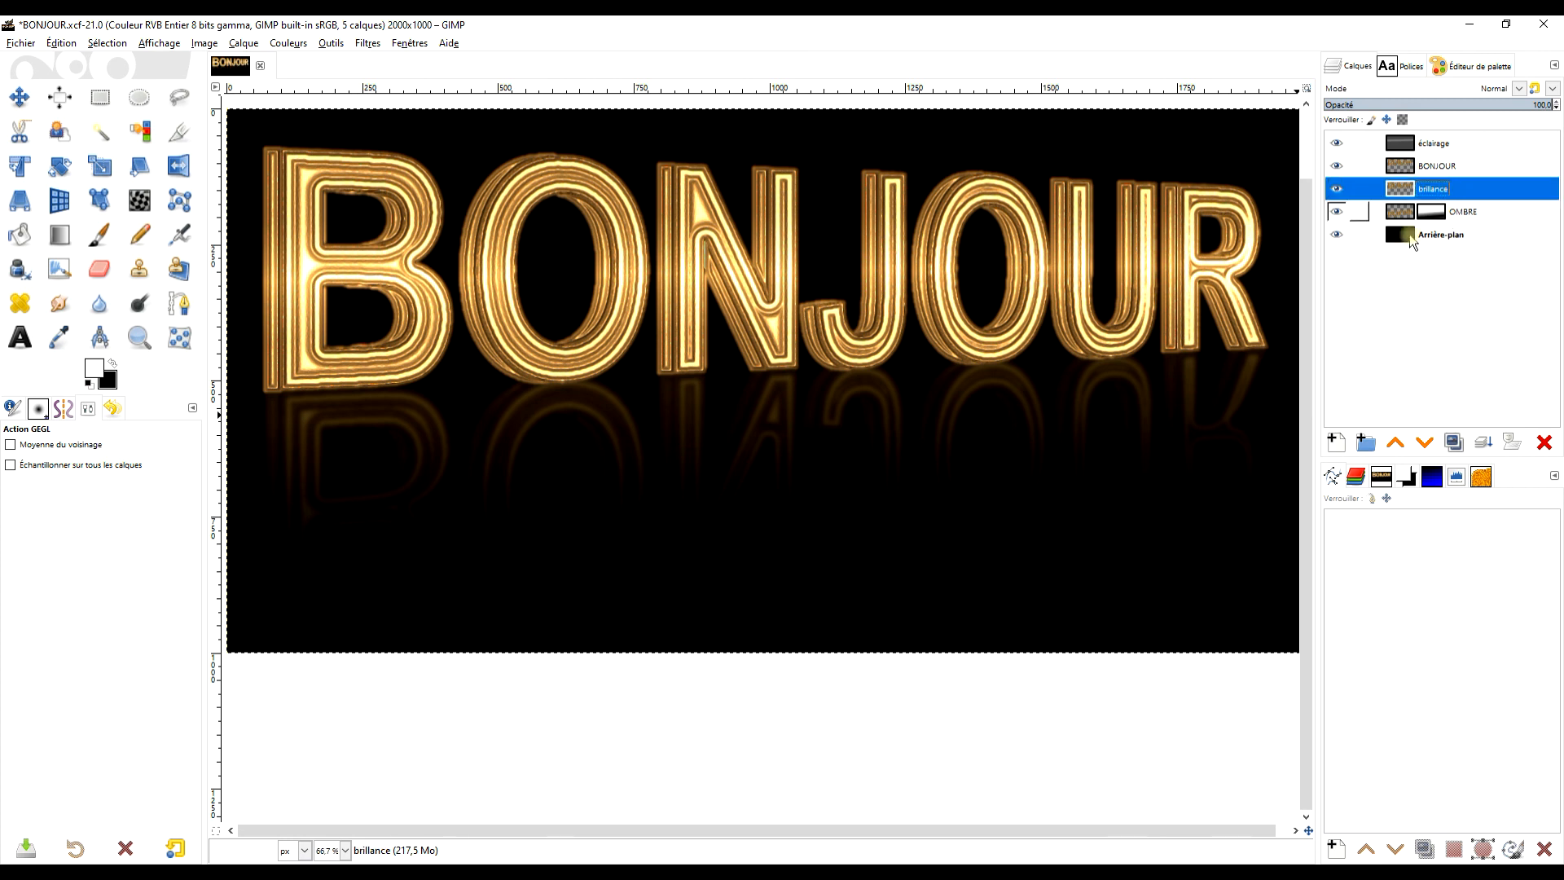
Step: Apply a Flou gaussien of 8,55 in X and Y to the brillance layer to make a glow around the letters
left_click(365, 44)
mouse_move(447, 137)
left_click(598, 152)
left_click_drag(1328, 361, 818, 427)
left_click(728, 510)
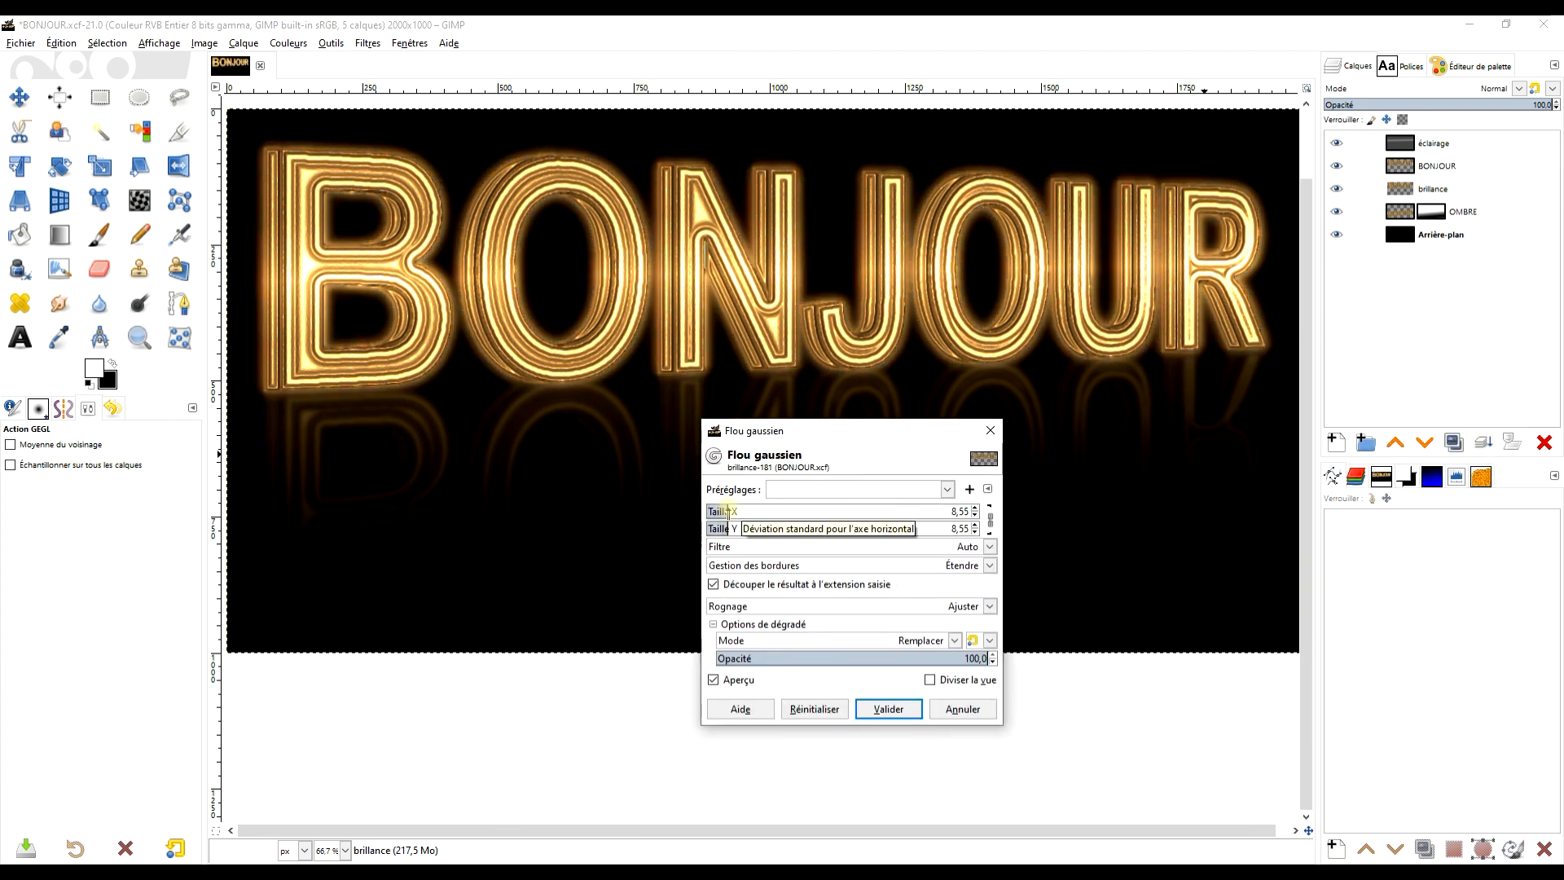
left_click_drag(729, 511, 730, 511)
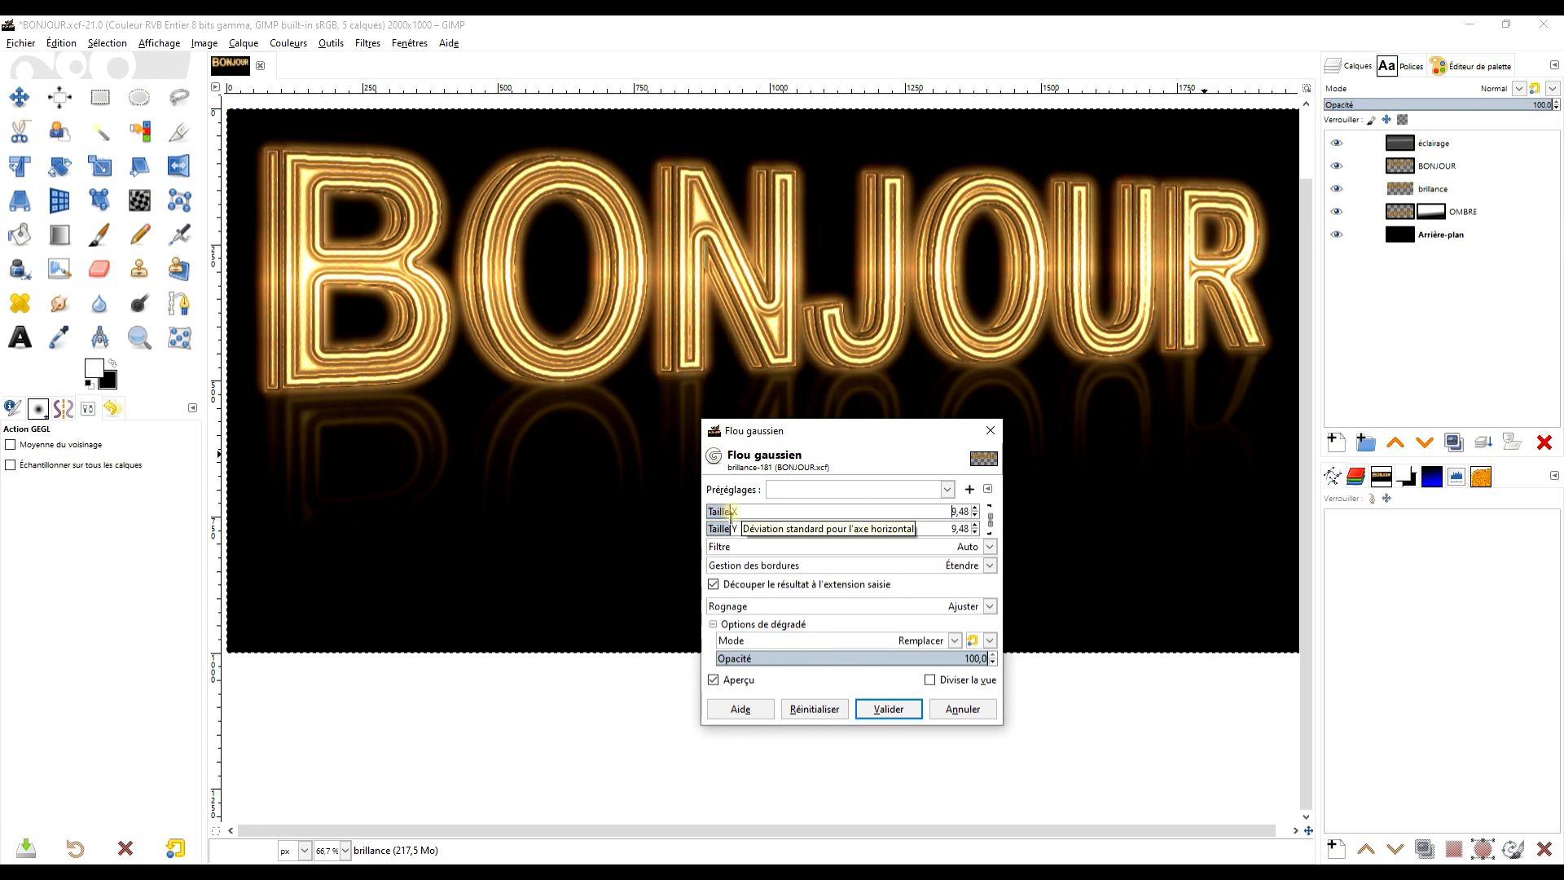
left_click_drag(732, 529, 728, 512)
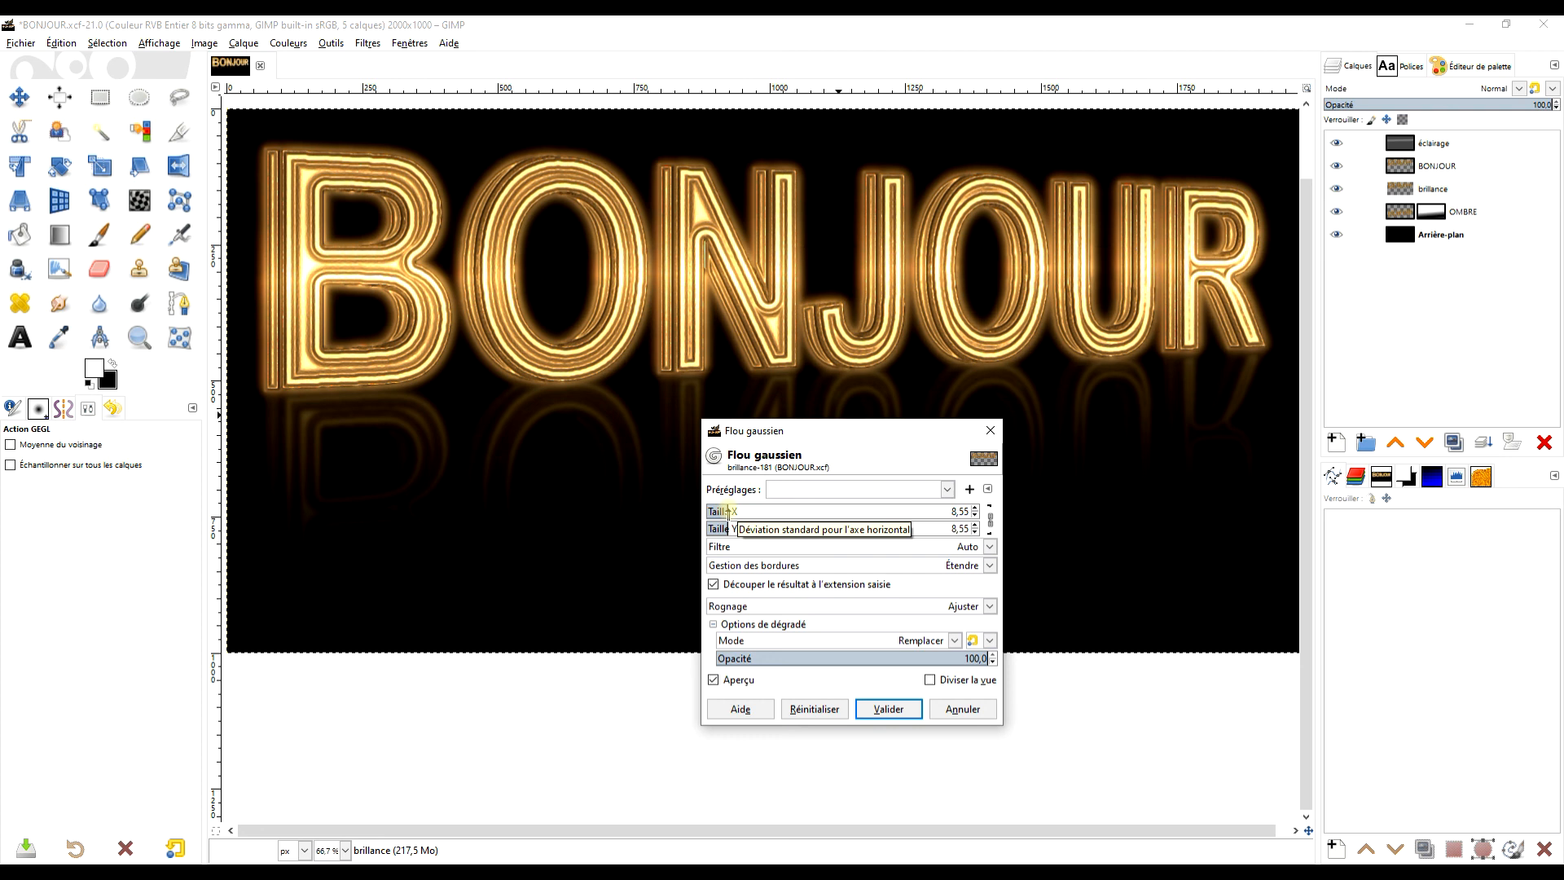
left_click(889, 709)
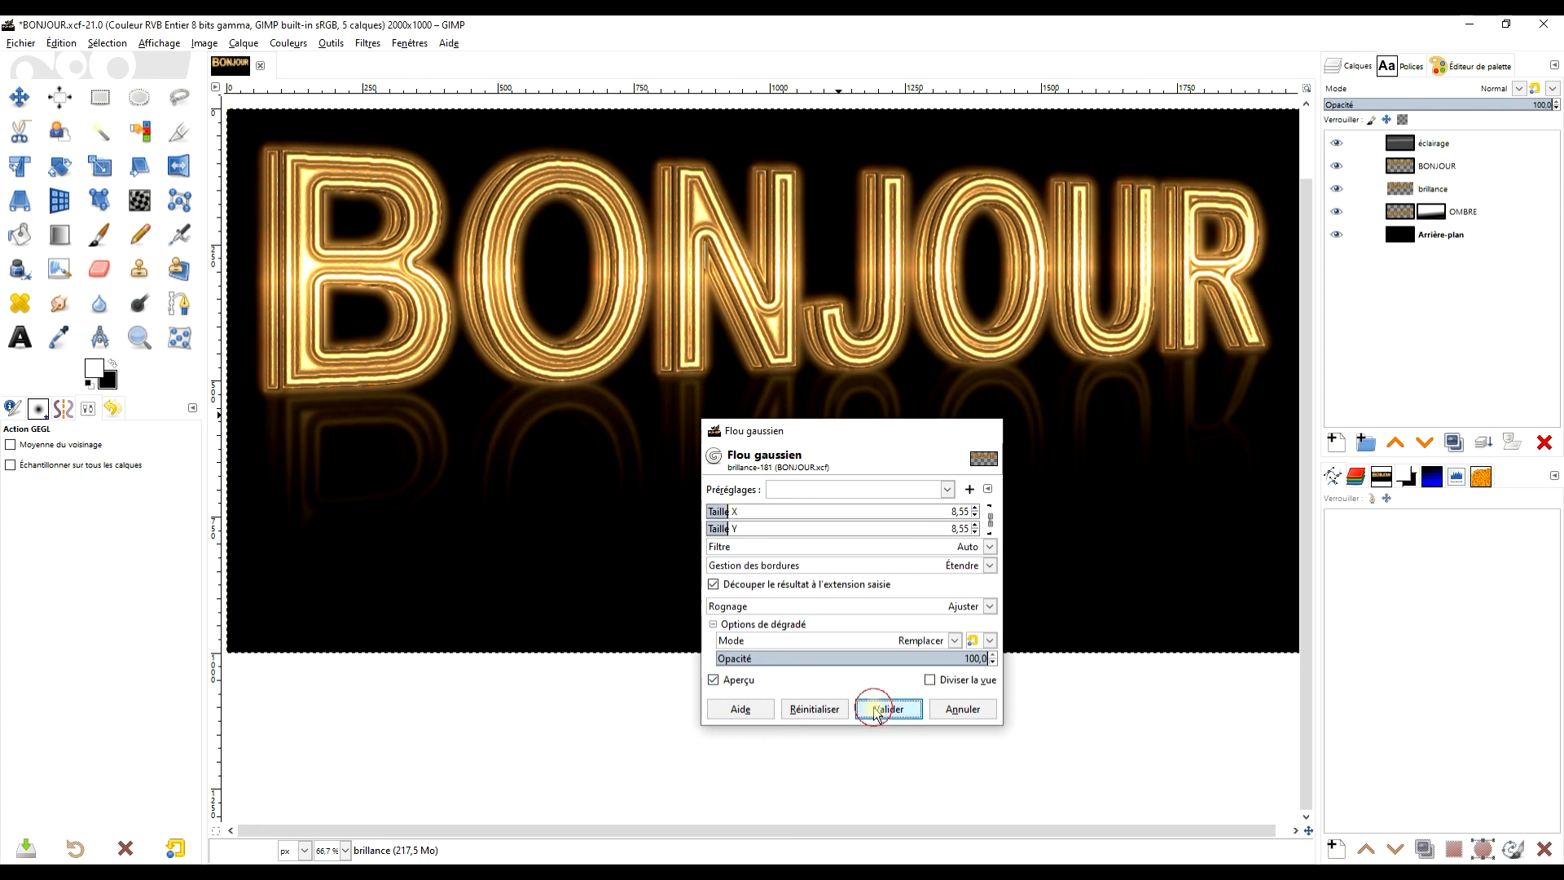
Step: Try the brillance layer's glow at reduced opacities, including 67,6, and restore its opacity to 100
left_click(1494, 105)
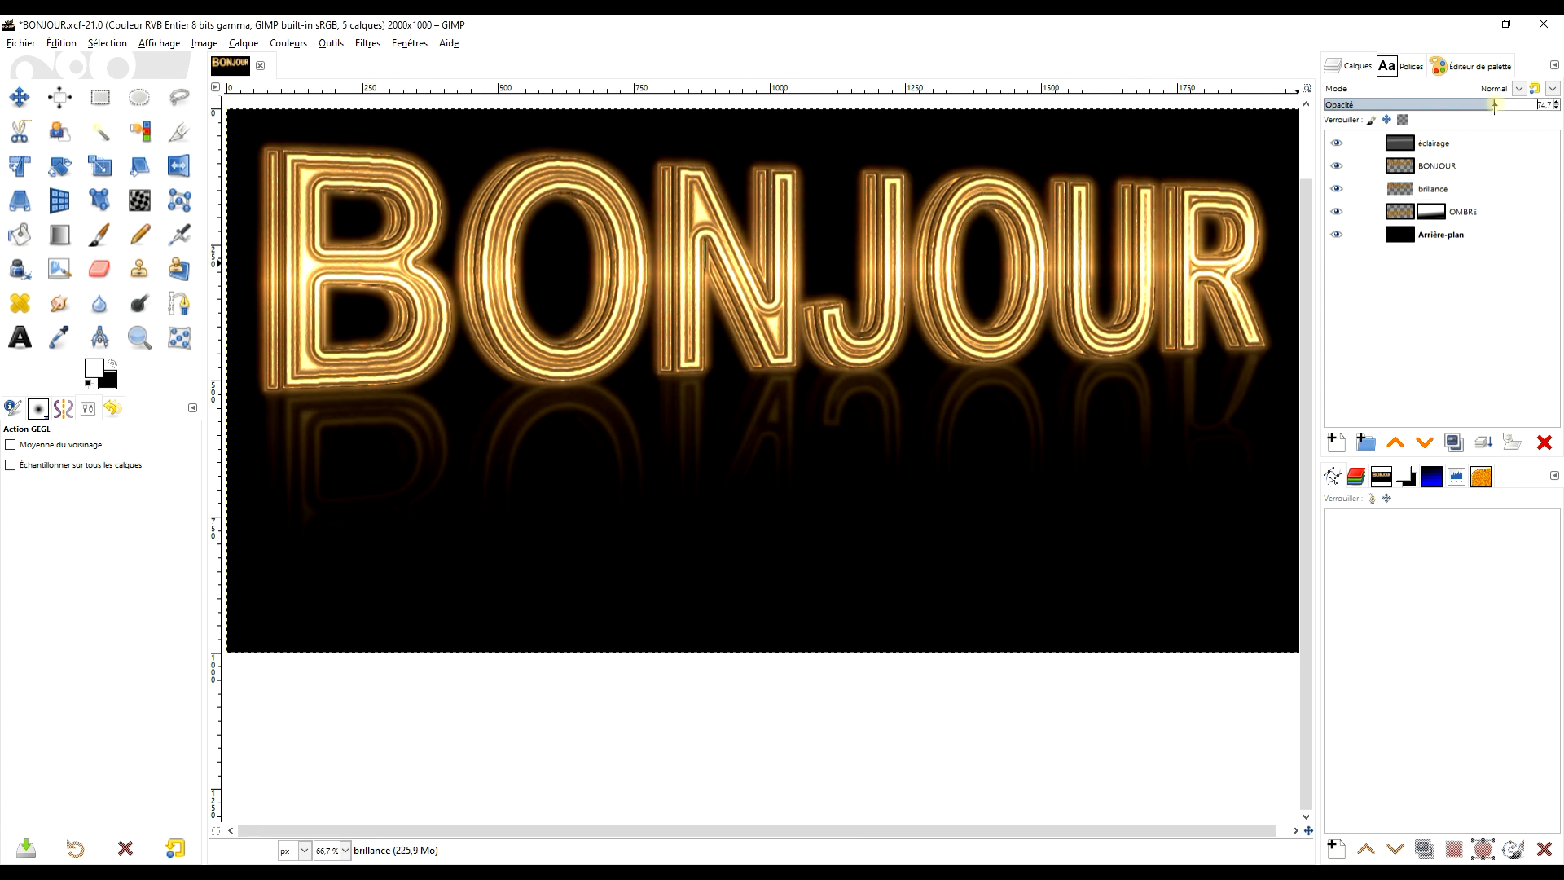
left_click_drag(1475, 105, 1534, 105)
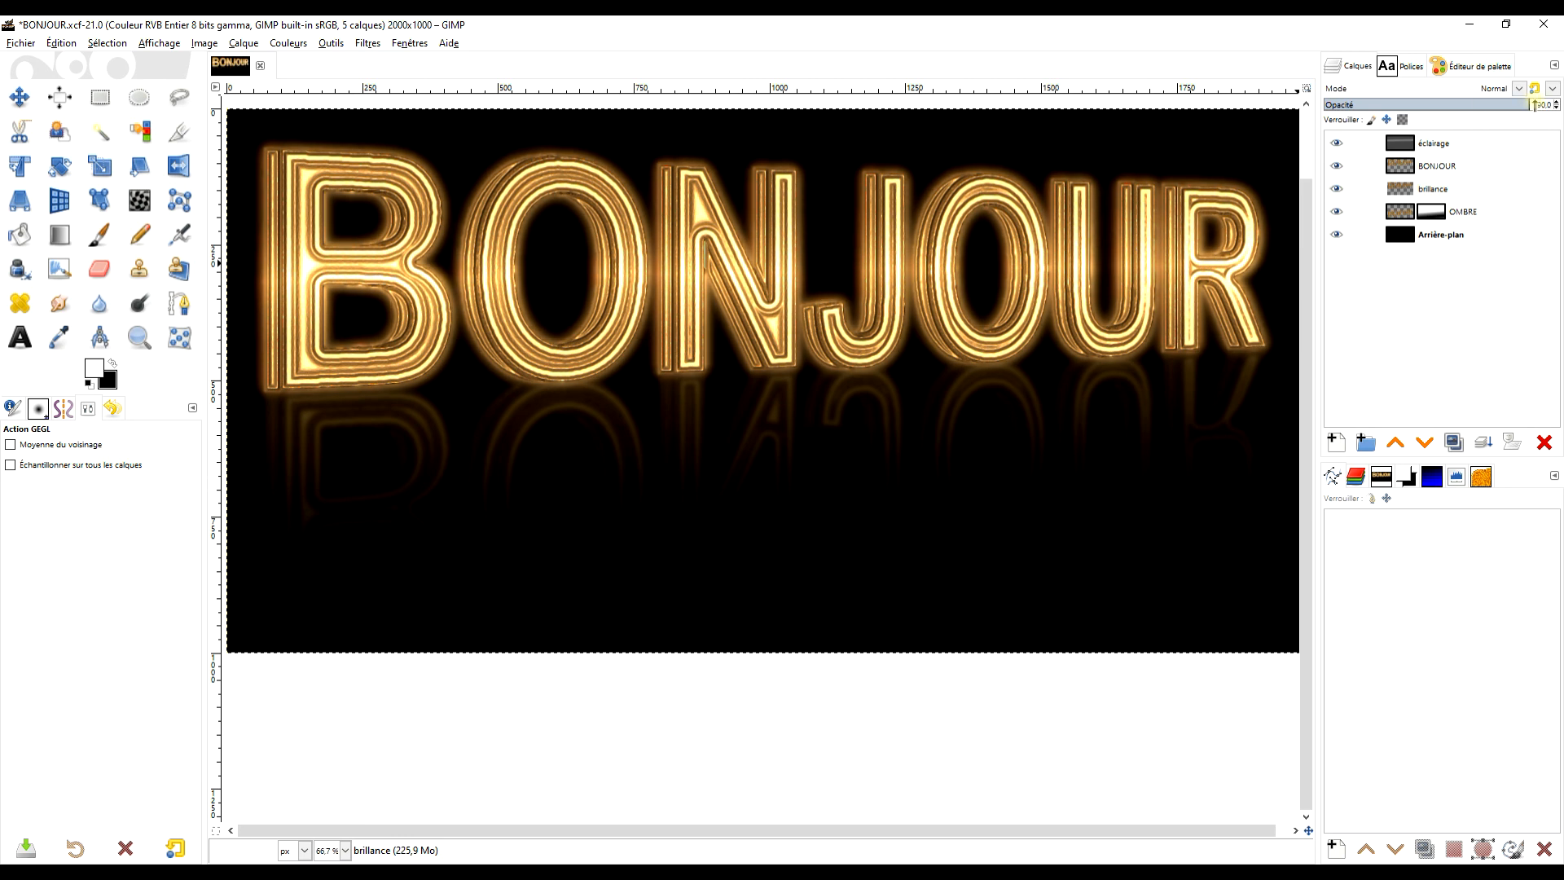
left_click(1340, 189)
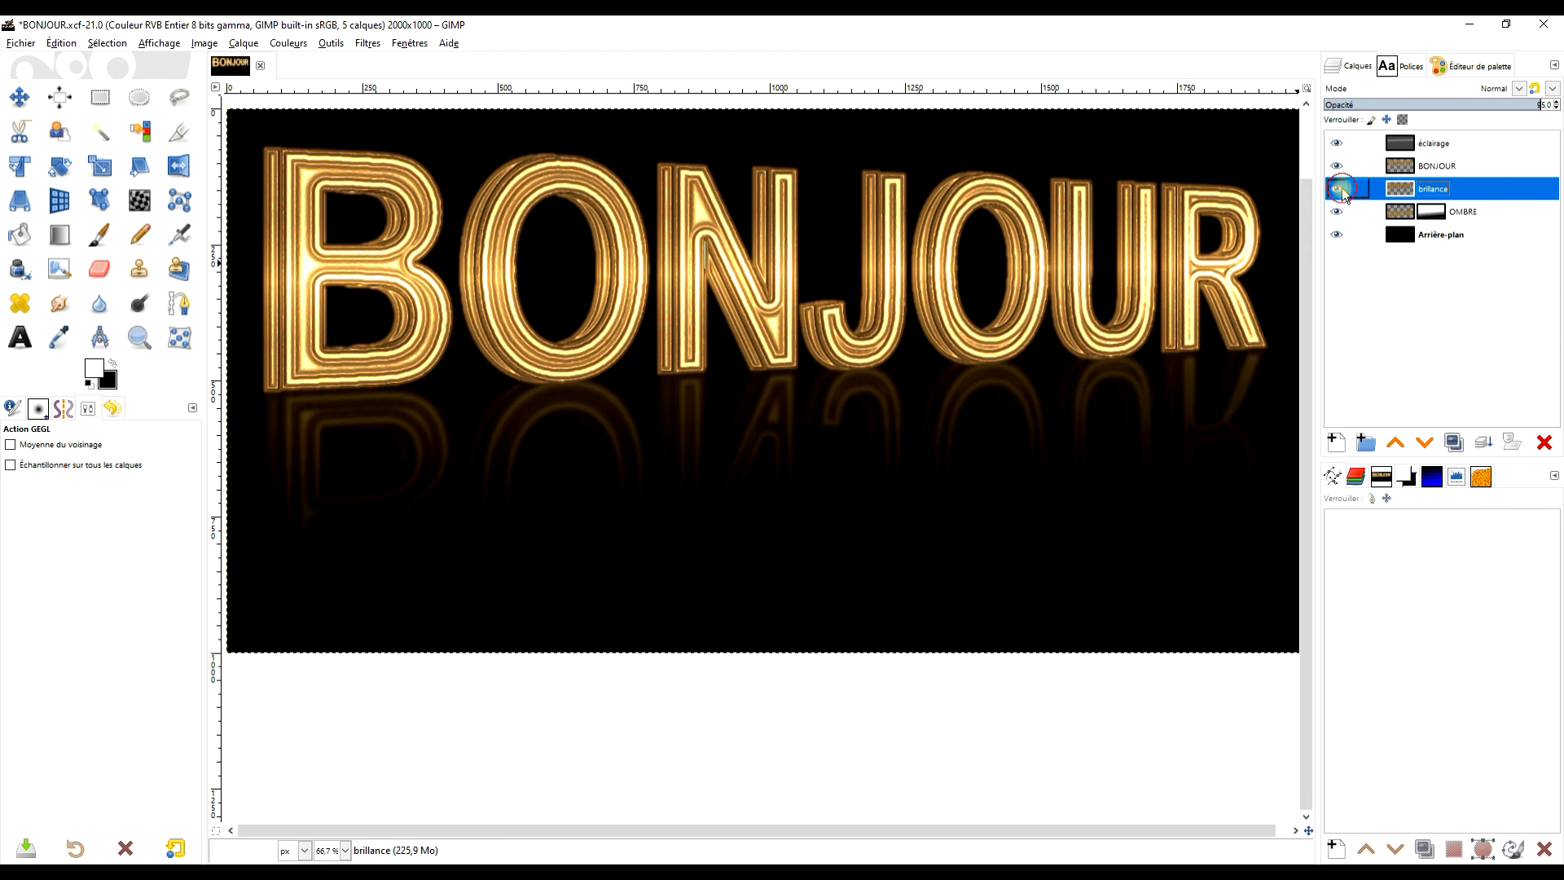
left_click(1340, 188)
left_click_drag(1464, 107, 1472, 107)
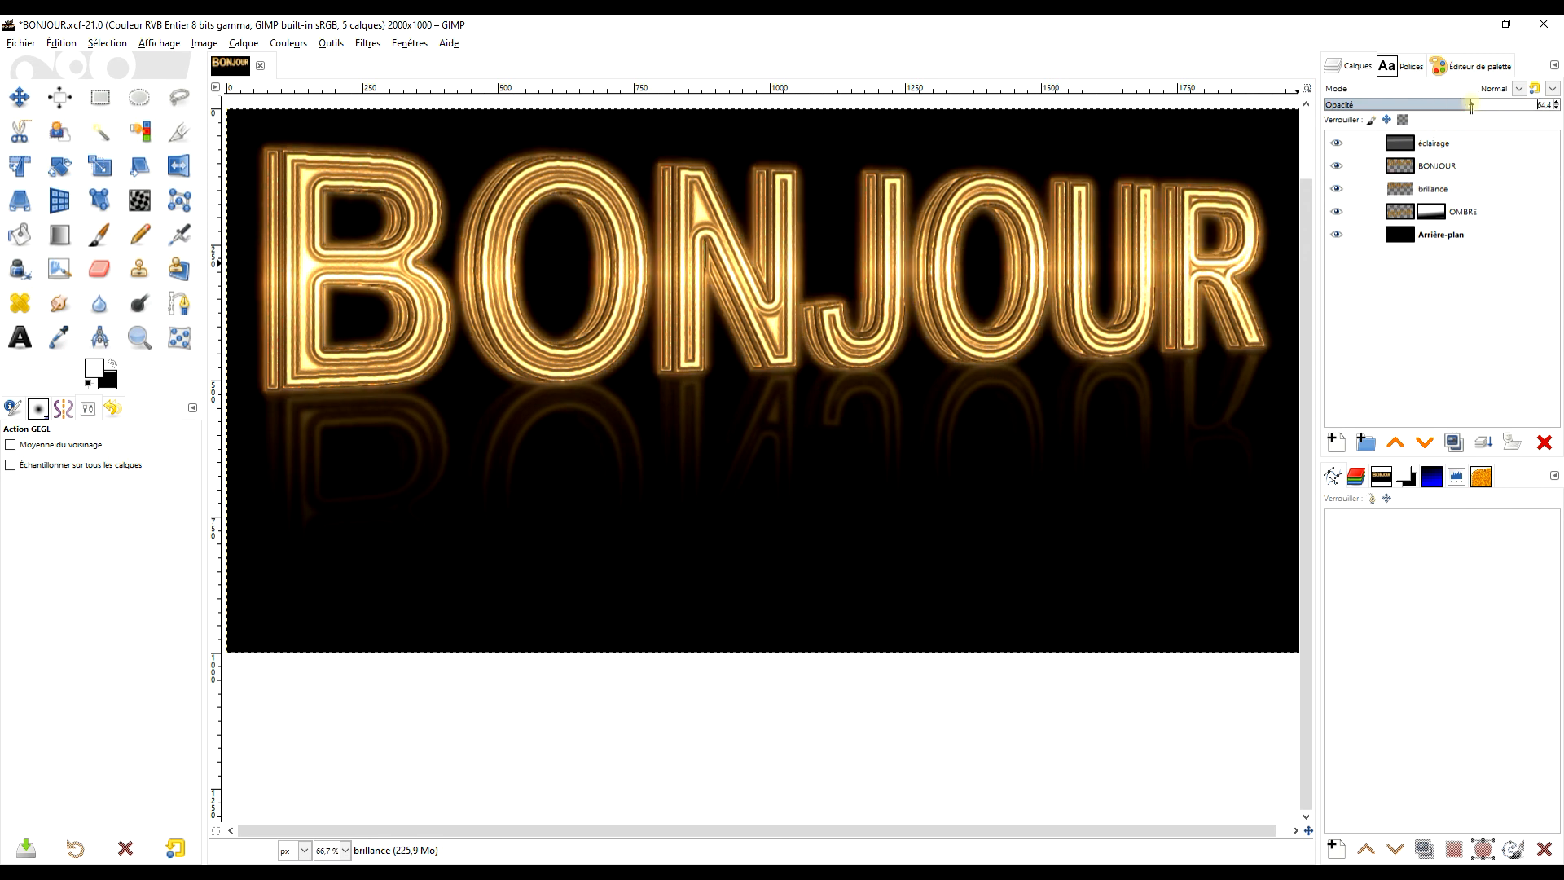
mouse_move(1015, 394)
left_mouse_down()
mouse_move(990, 400)
mouse_move(1008, 391)
left_mouse_up()
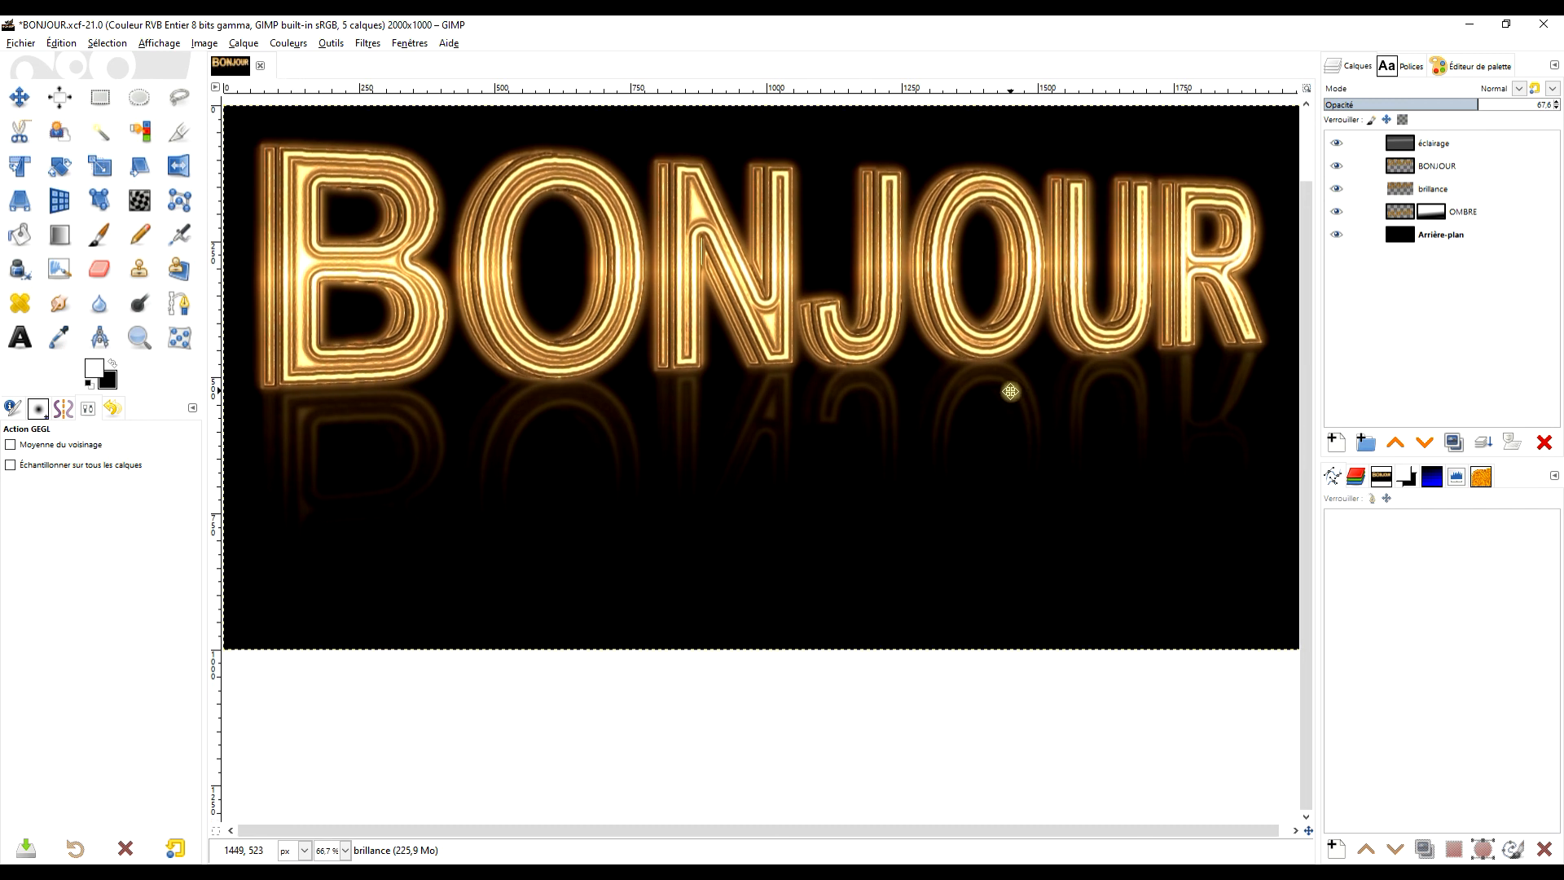
left_click(1481, 190)
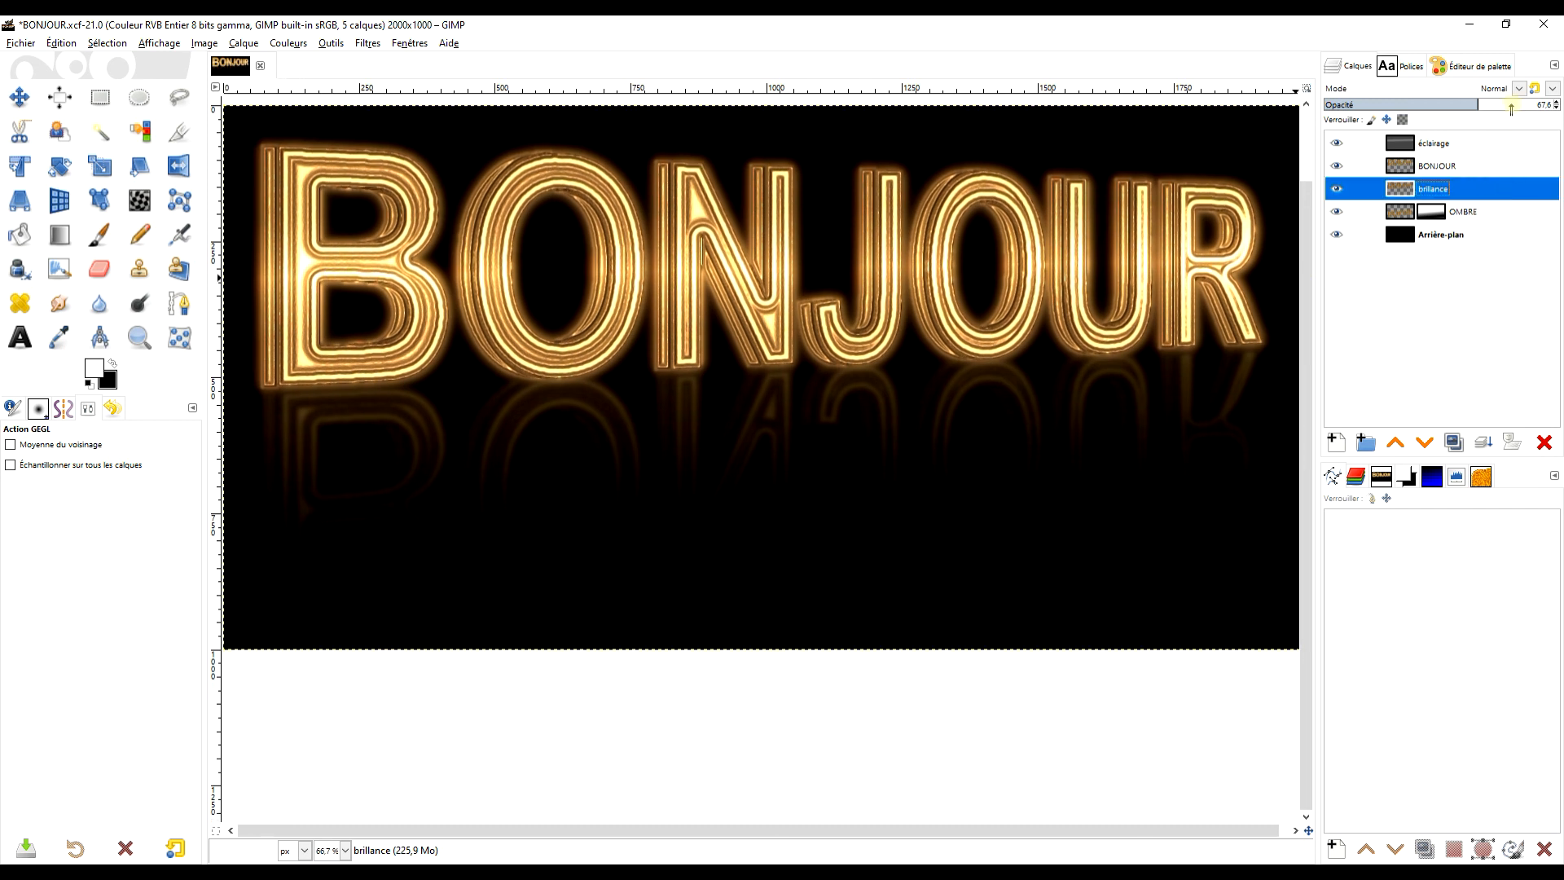
left_click_drag(1505, 104, 1558, 104)
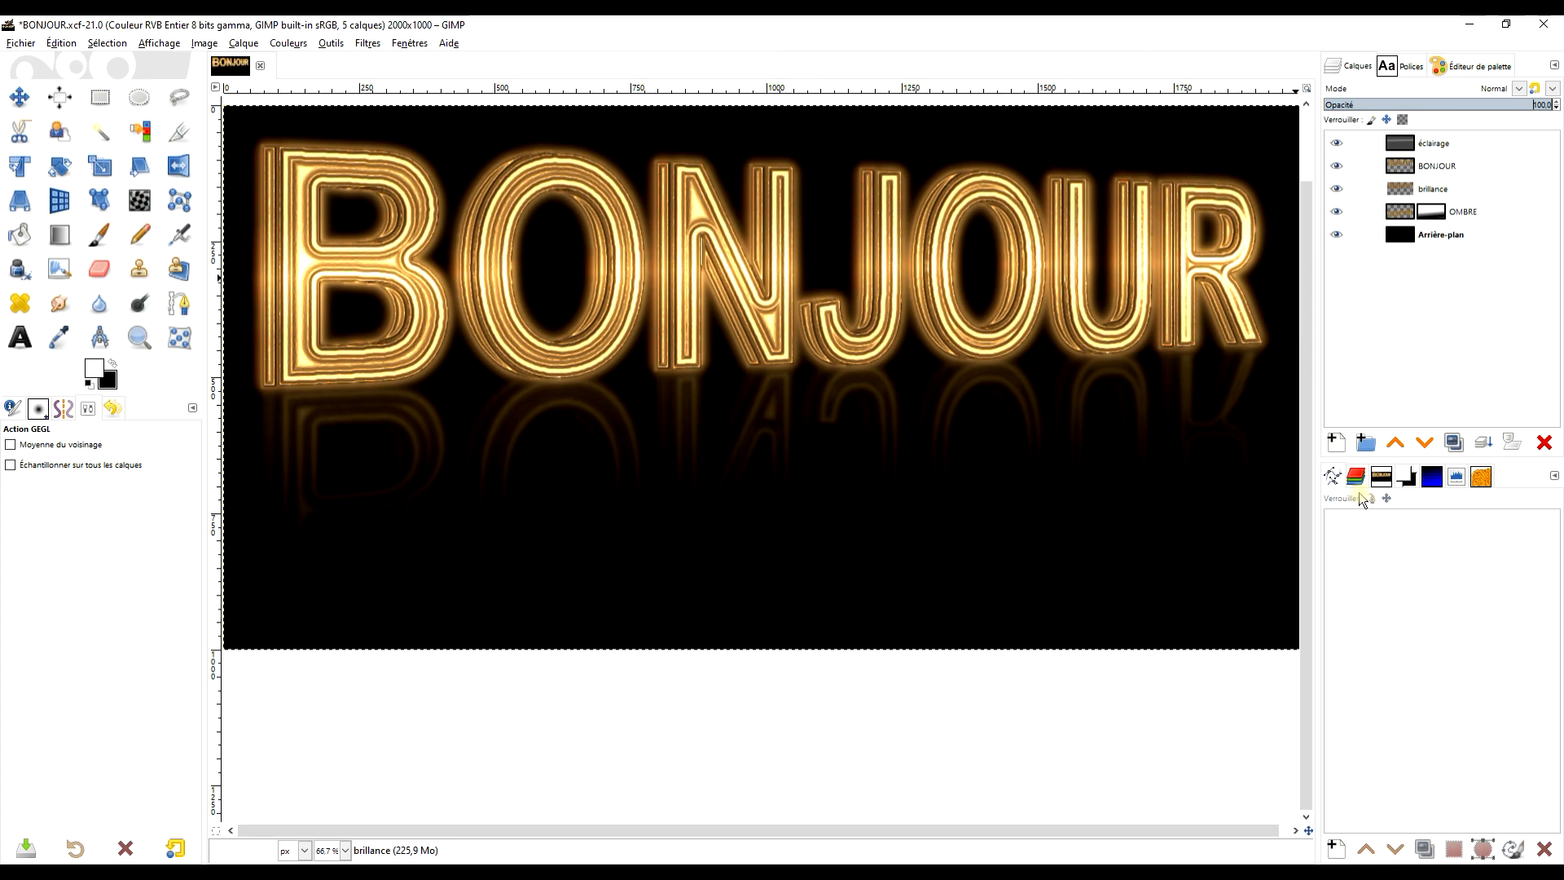